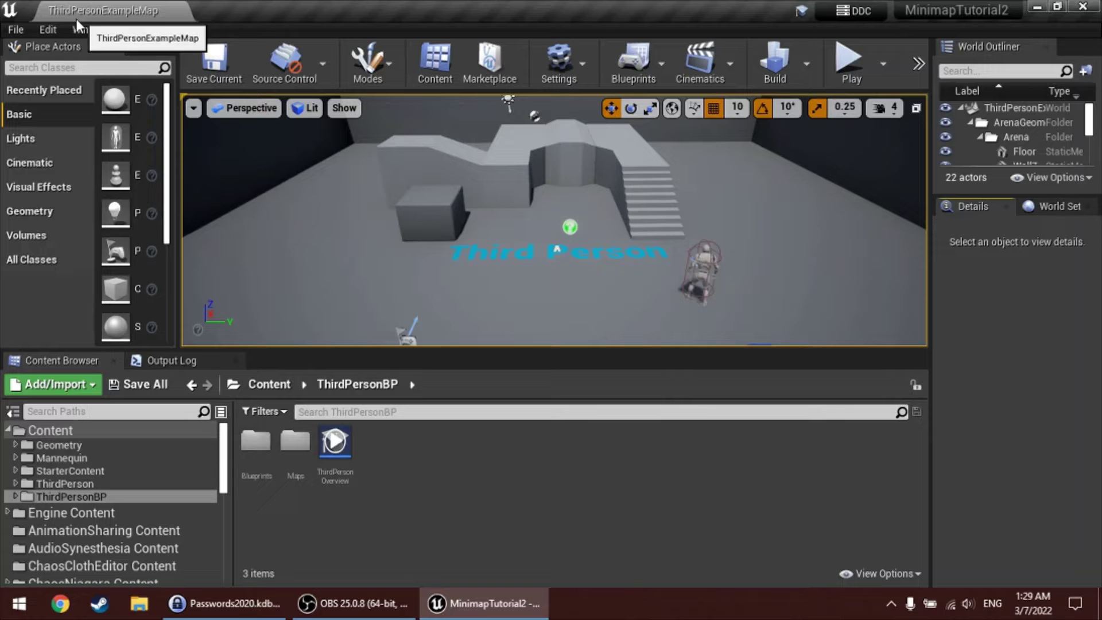
# - Enable the Journeyman's Minimap plugin and restart the editor so the change takes effect
pyautogui.click(62, 27)
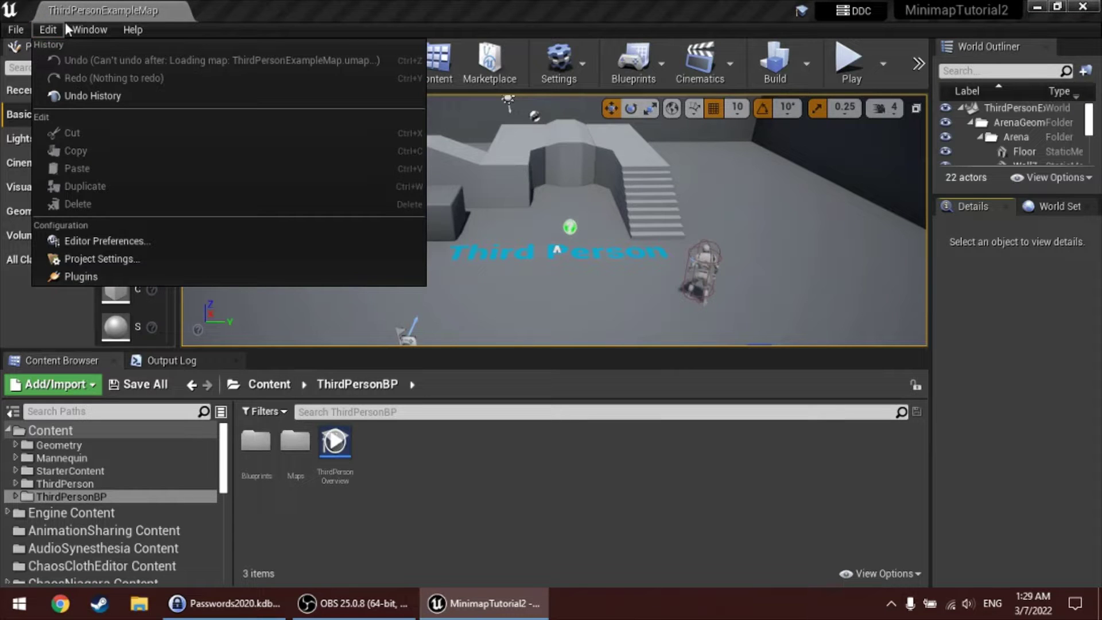
pyautogui.click(112, 270)
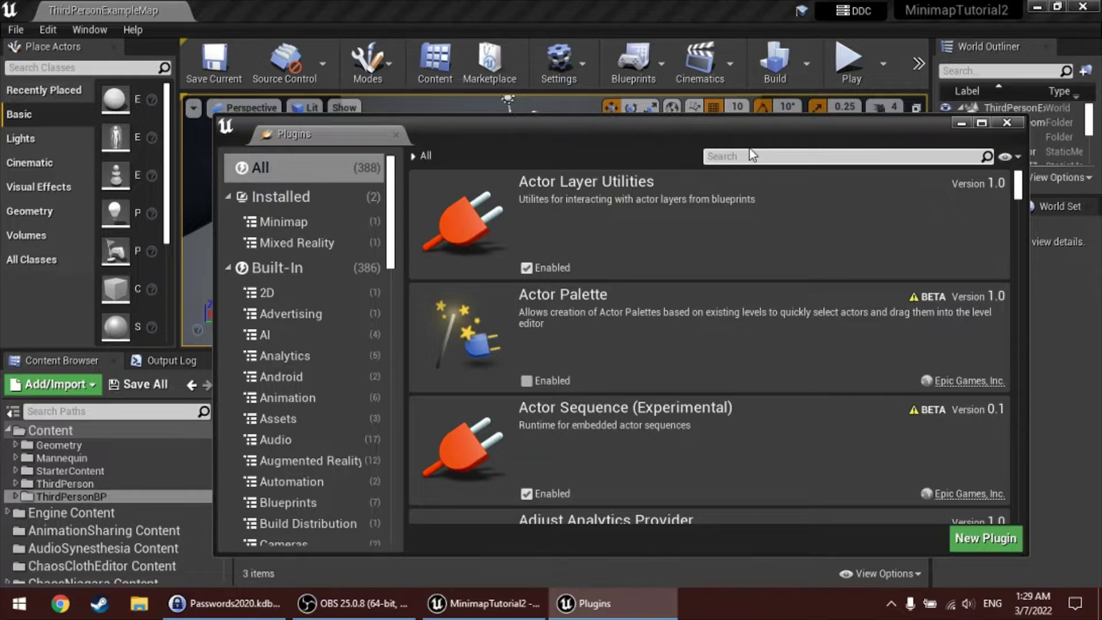
pyautogui.write('minimap')
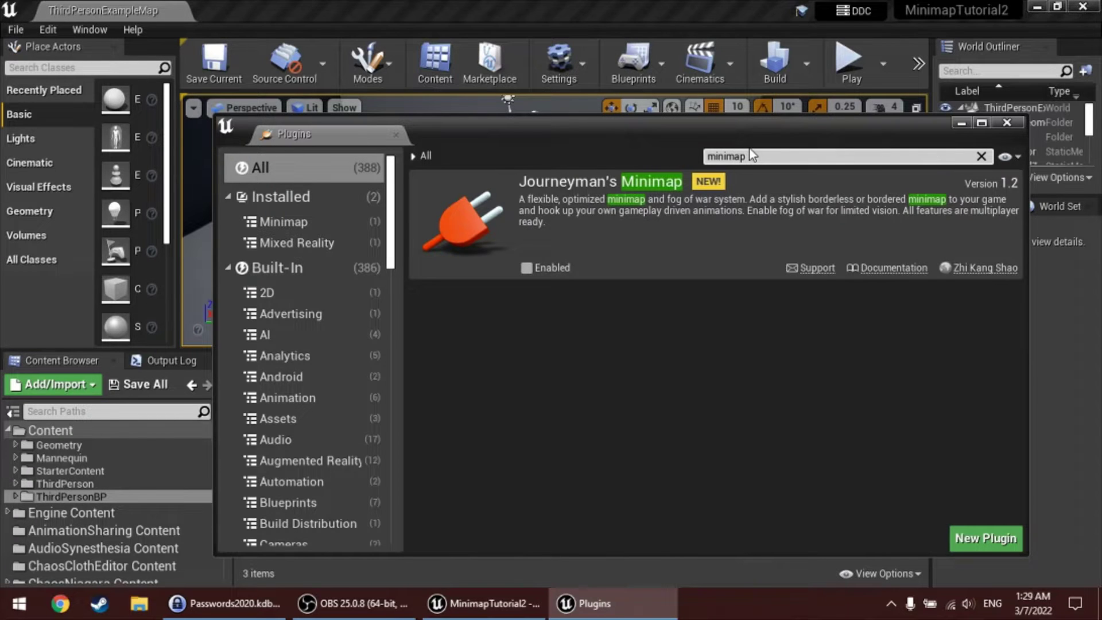
pyautogui.click(526, 268)
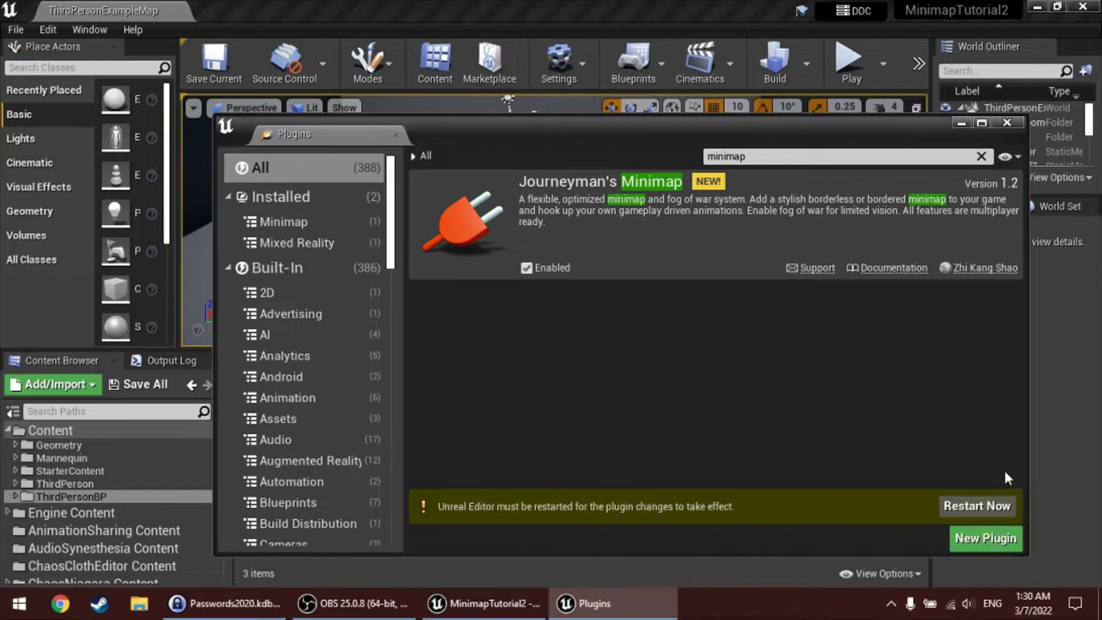
pyautogui.click(977, 505)
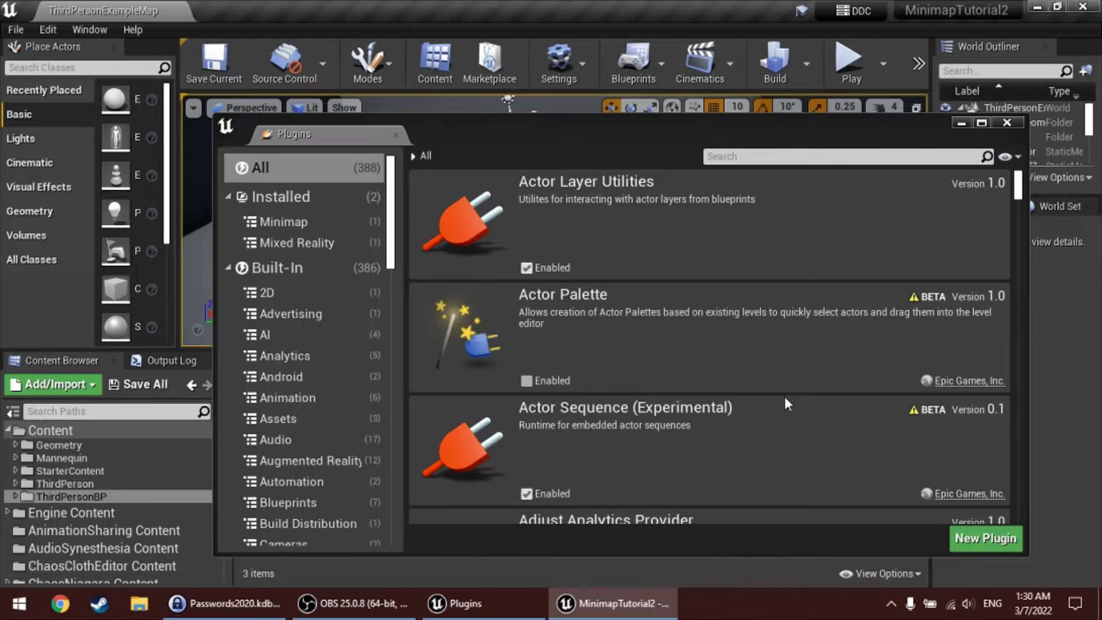
pyautogui.click(1006, 123)
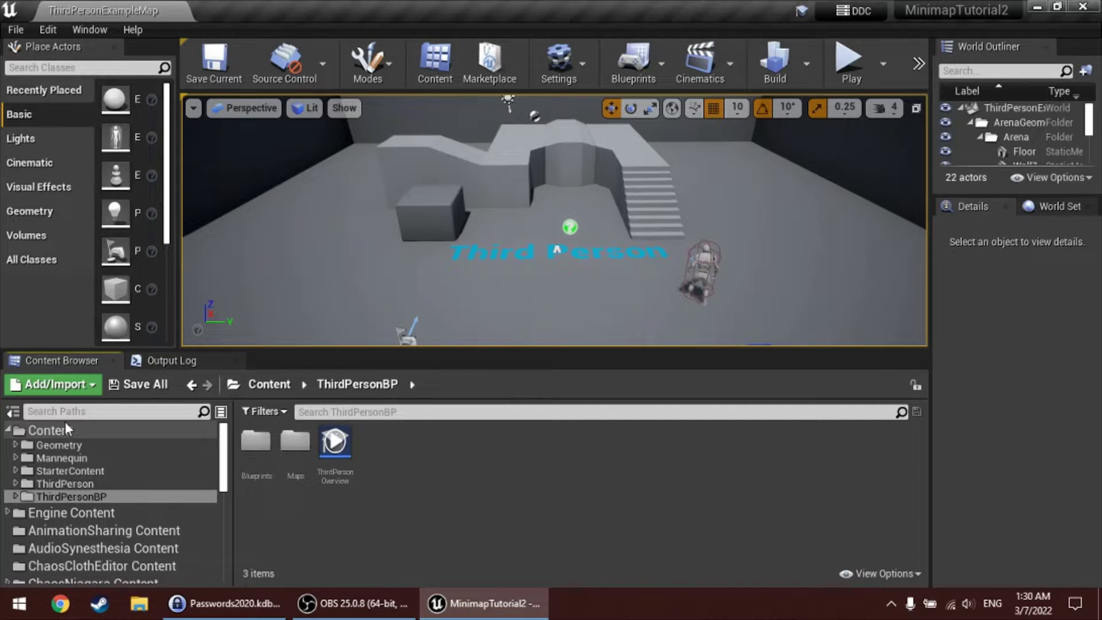
# - Create a folder named MinimapExample in the root Content folder and open it
pyautogui.click(92, 432)
pyautogui.rightClick(559, 466)
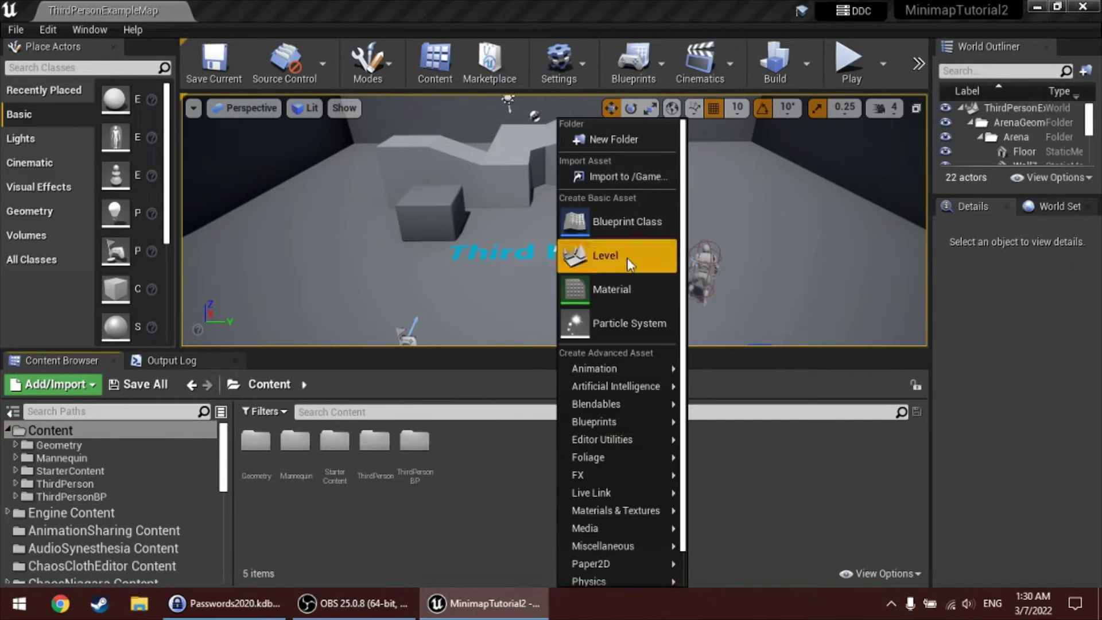
pyautogui.click(652, 139)
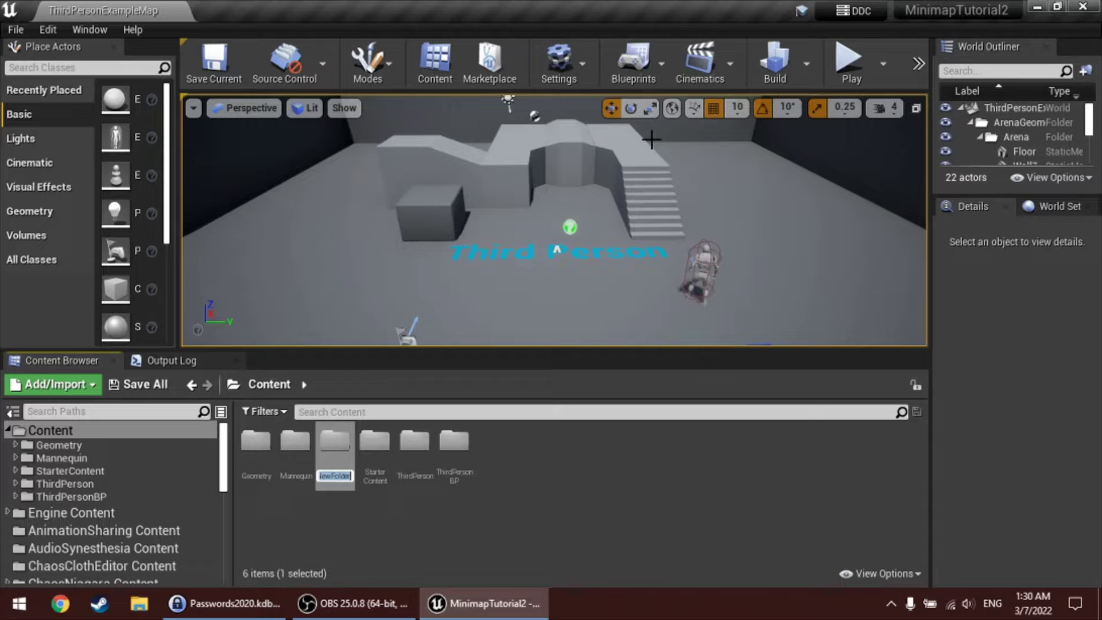
pyautogui.write('Minimap')
pyautogui.write('Example')
pyautogui.press('Return')
pyautogui.press('Return')
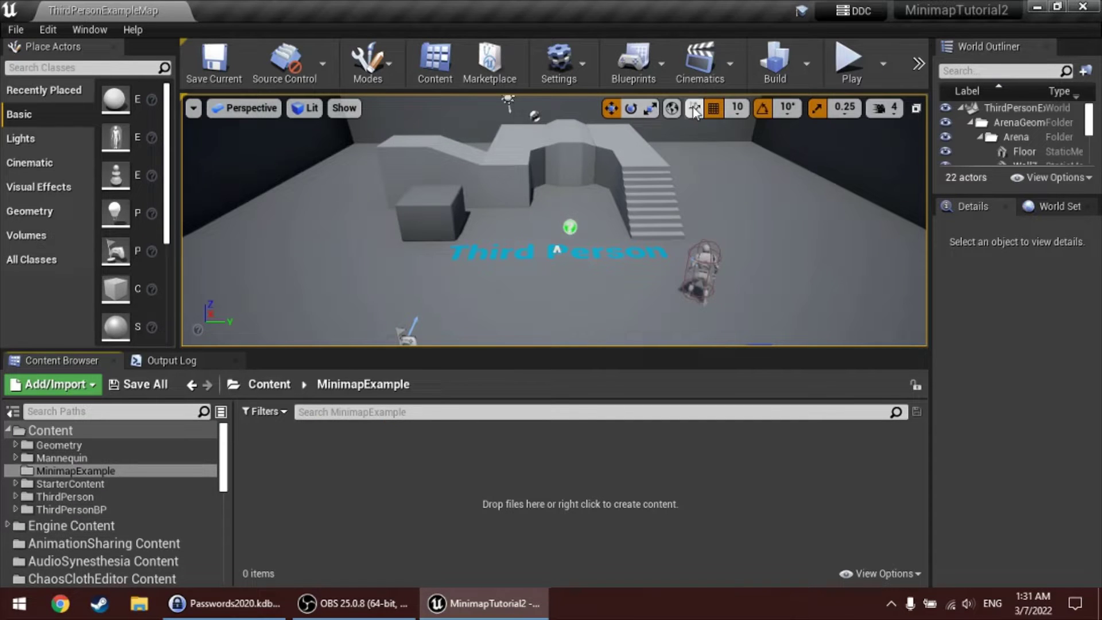
# - Play the level in the editor, run and jump around with the third-person character, and stop the session
pyautogui.click(848, 59)
pyautogui.press('w')
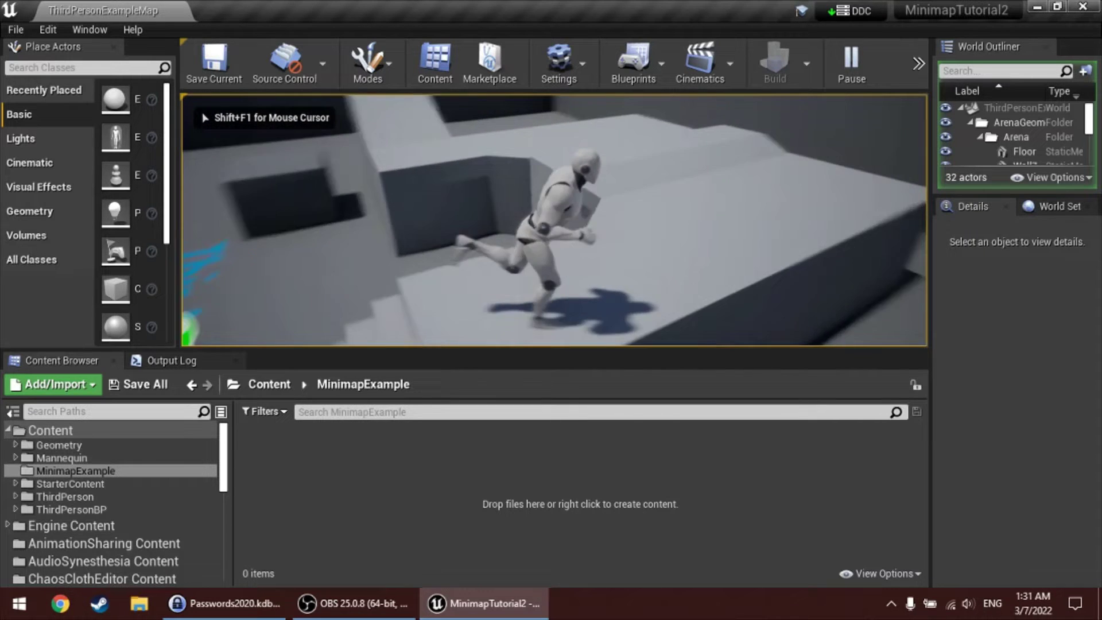
pyautogui.press('w')
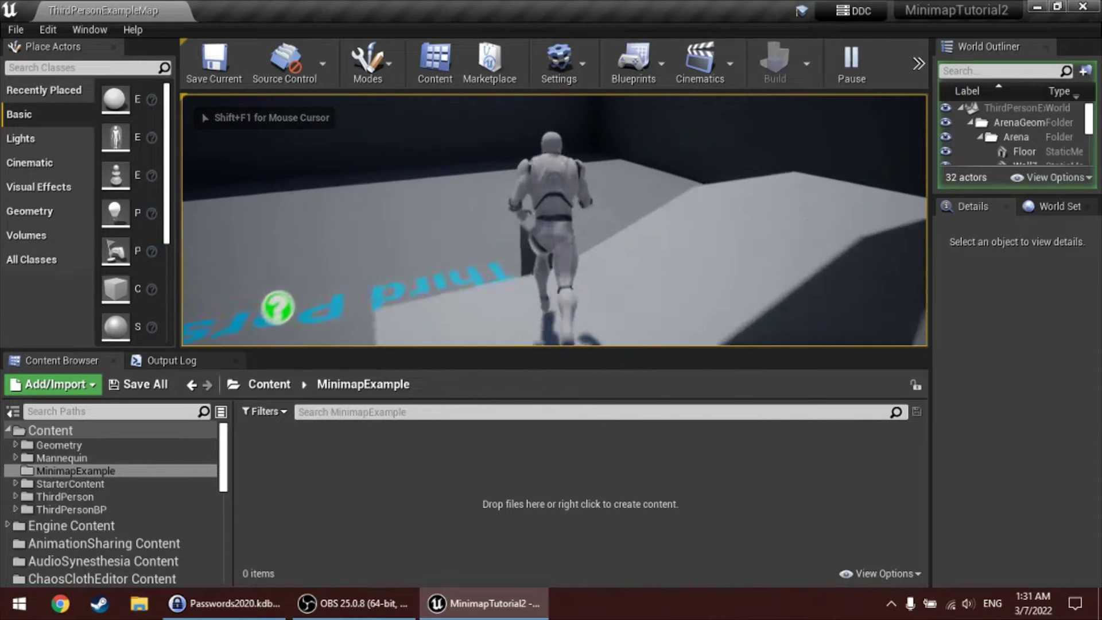
pyautogui.press('space')
pyautogui.press('s')
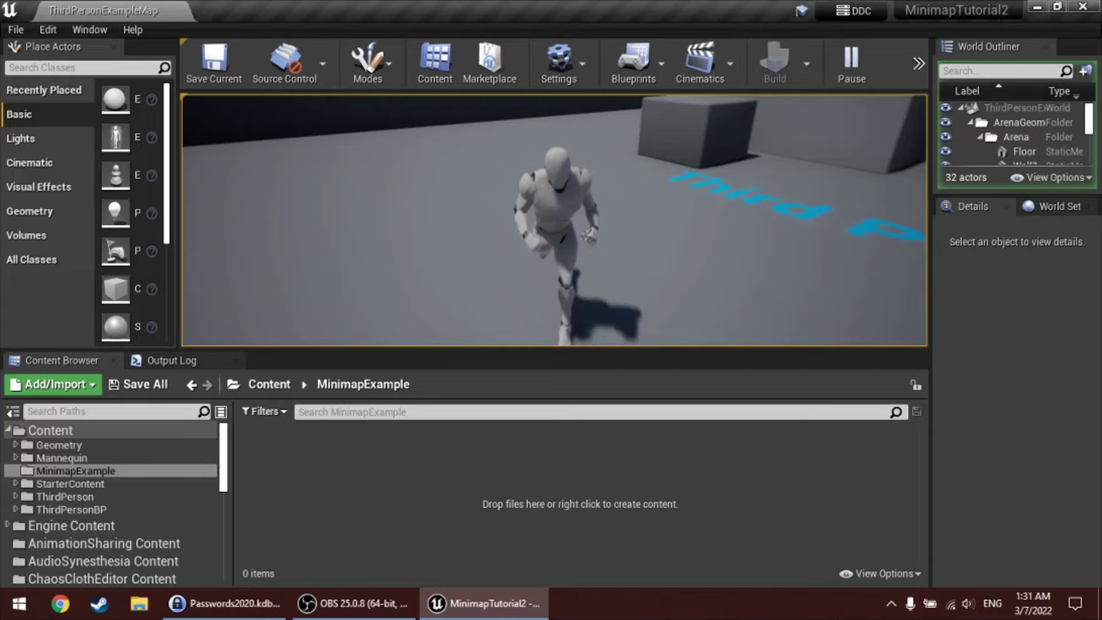
pyautogui.press('Escape')
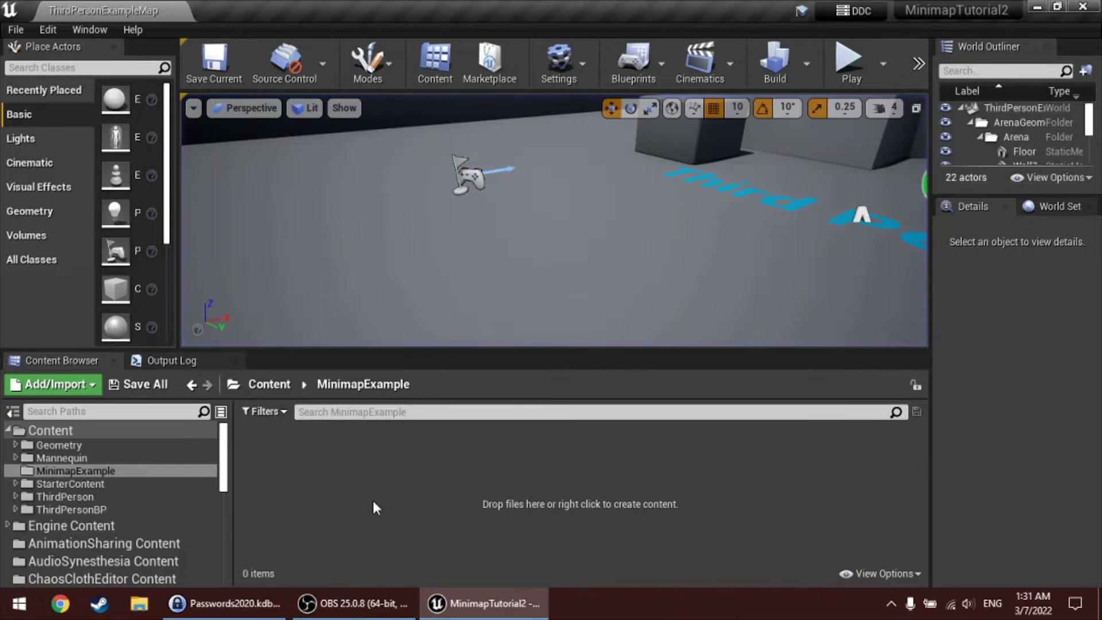
# - Create a Widget Blueprint named WDG_Master in the MinimapExample folder
pyautogui.rightClick(349, 483)
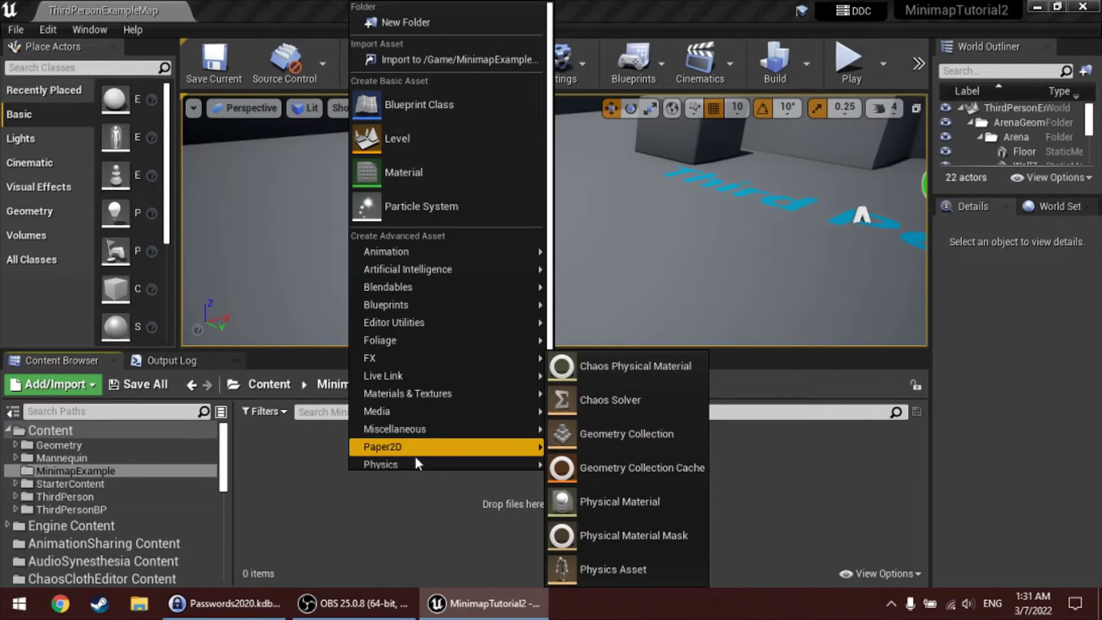
pyautogui.moveTo(437, 457)
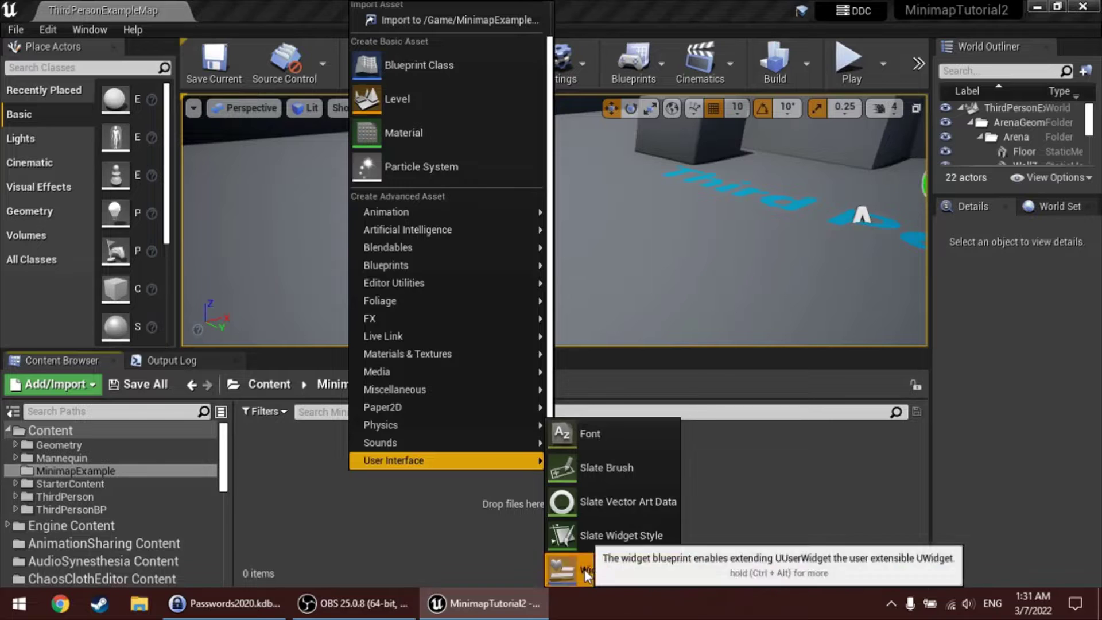
pyautogui.click(597, 568)
pyautogui.write('WDC_Master')
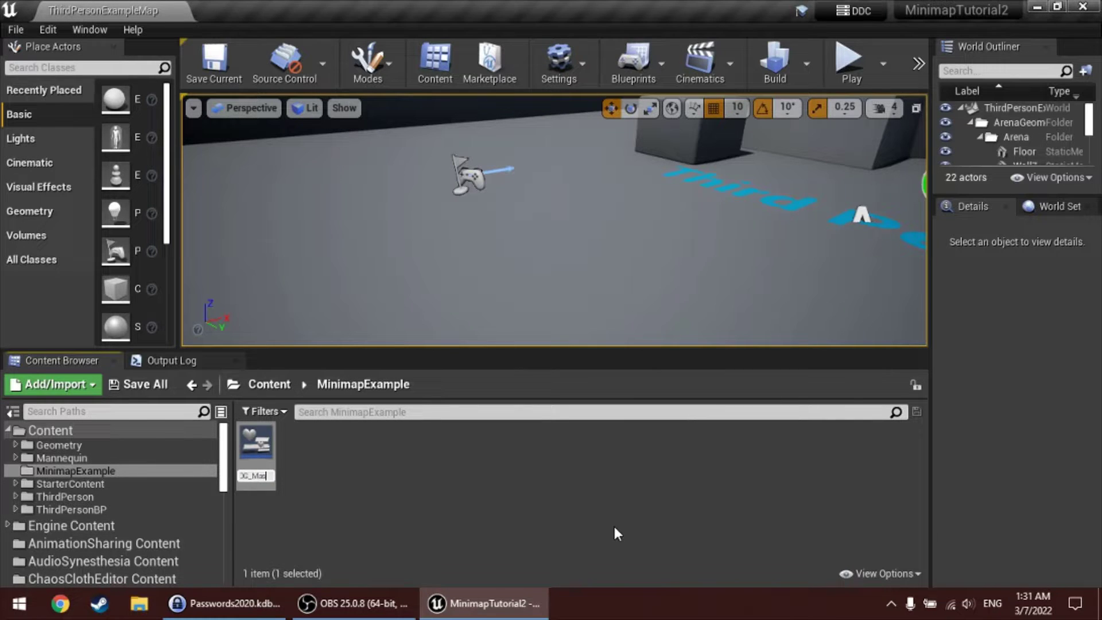
pyautogui.press('Return')
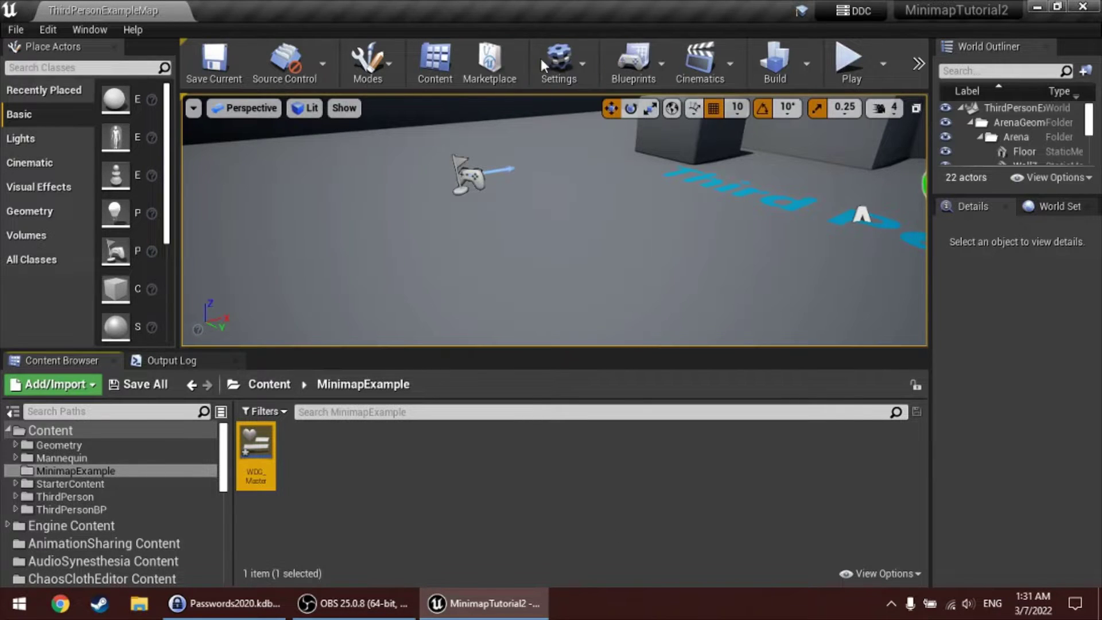
# - Open the Level Blueprint and add an Event BeginPlay node to its event graph
pyautogui.click(631, 68)
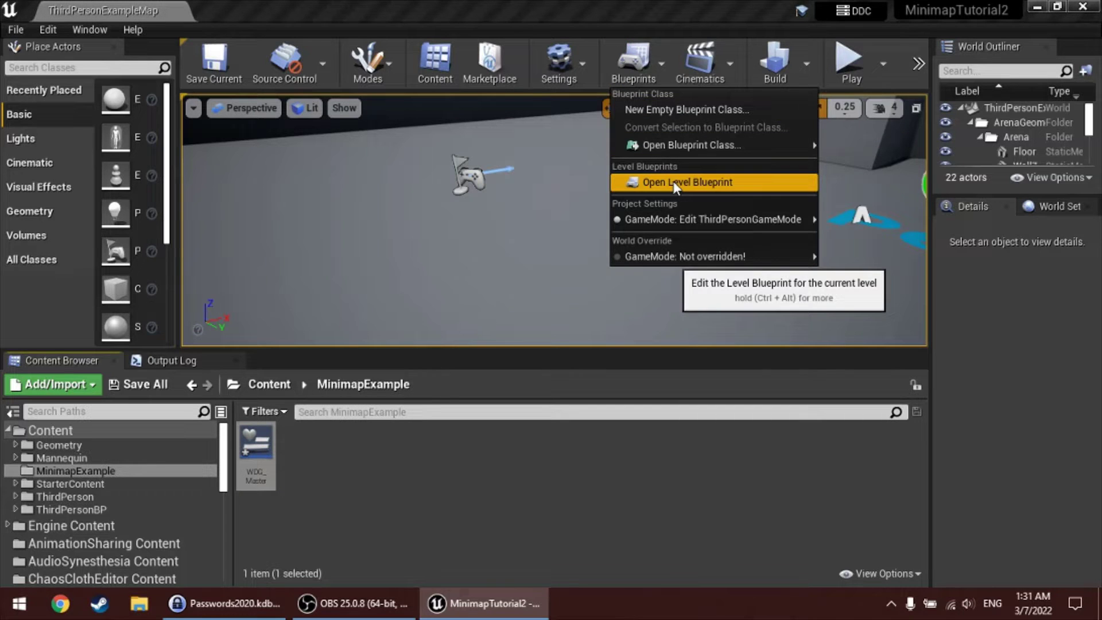
pyautogui.click(674, 183)
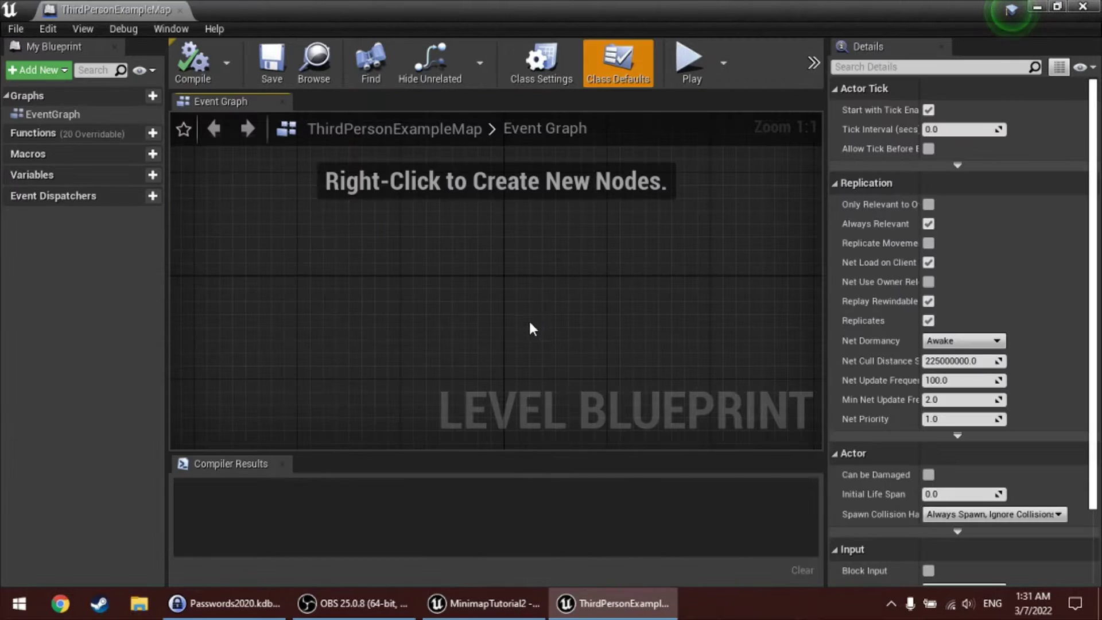
pyautogui.rightClick(451, 260)
pyautogui.write('begin play')
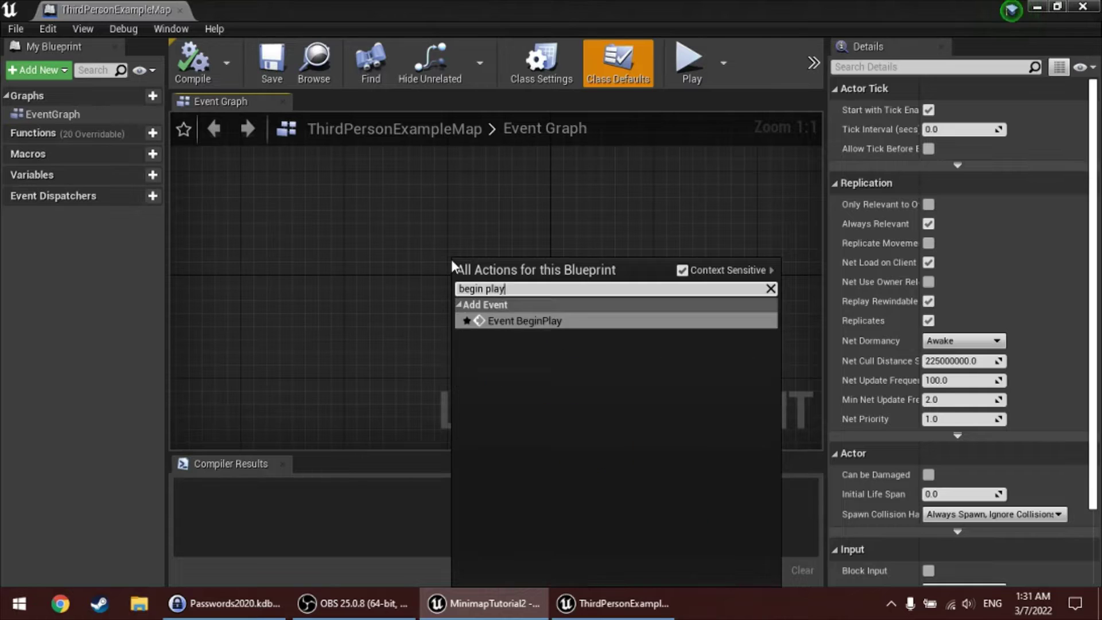
pyautogui.press('Return')
pyautogui.moveTo(499, 285); pyautogui.dragTo(600, 296)
pyautogui.moveTo(600, 295); pyautogui.dragTo(347, 211, button='right')
# - Add a Create Widget node wired to Event BeginPlay and set its class to WDG_Master
pyautogui.moveTo(412, 226); pyautogui.dragTo(502, 219)
pyautogui.write('create wid')
pyautogui.press('Return')
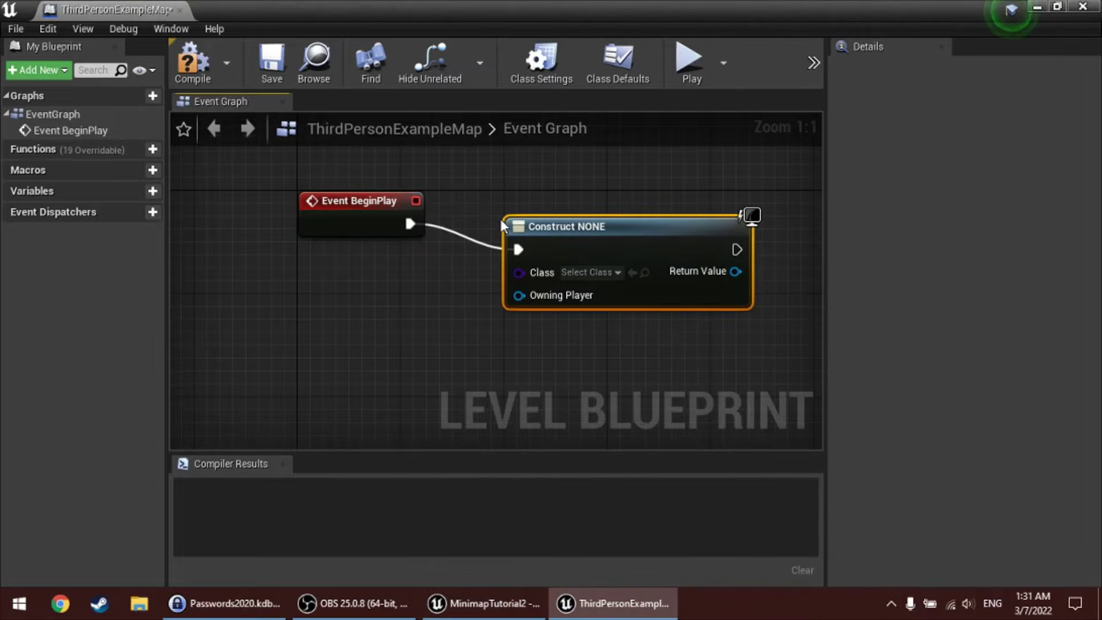
pyautogui.click(590, 247)
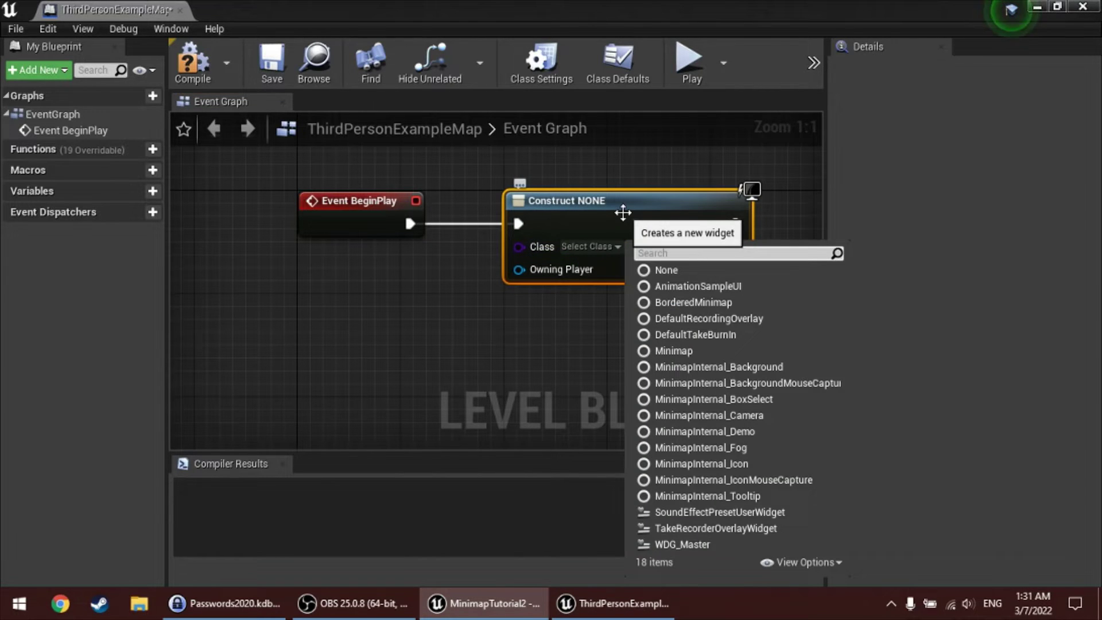
pyautogui.write('wdg_mas')
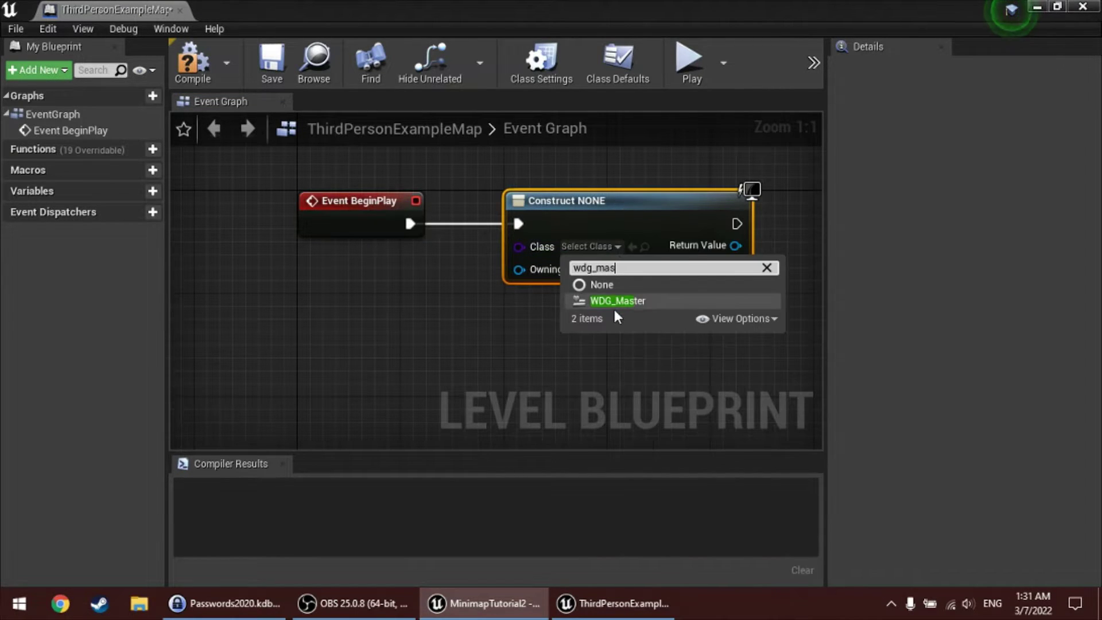
pyautogui.click(616, 301)
# - Connect an Add to Viewport node to the created widget's return value, and compile and close the Level Blueprint
pyautogui.moveTo(734, 246); pyautogui.dragTo(775, 240)
pyautogui.write('add to view')
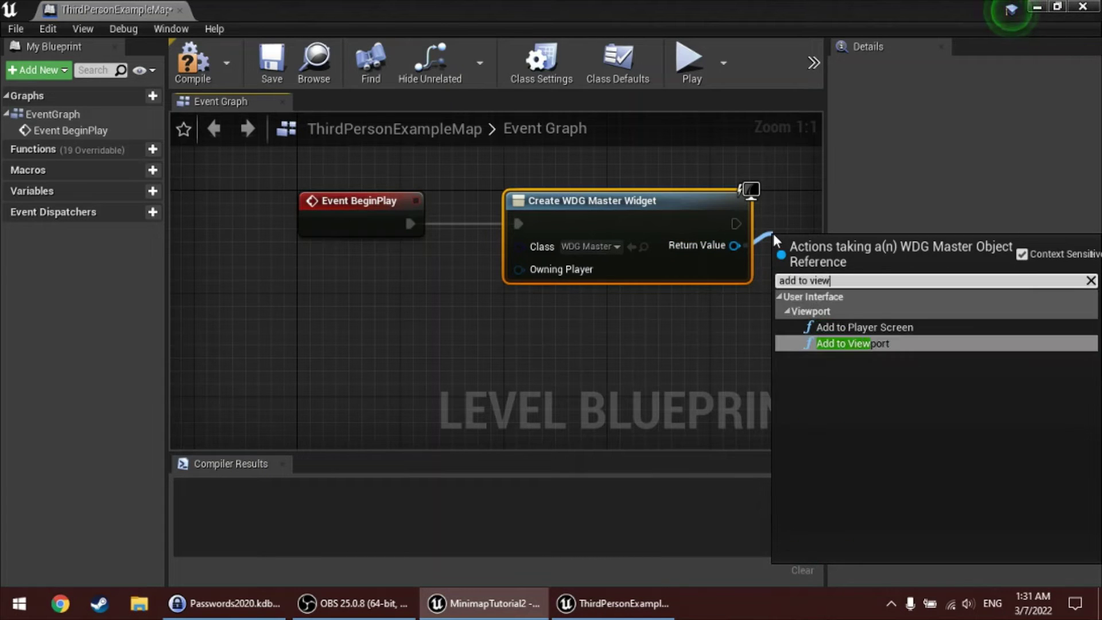
pyautogui.press('Return')
pyautogui.moveTo(802, 182); pyautogui.dragTo(702, 207, button='right')
pyautogui.moveTo(720, 279); pyautogui.dragTo(772, 235)
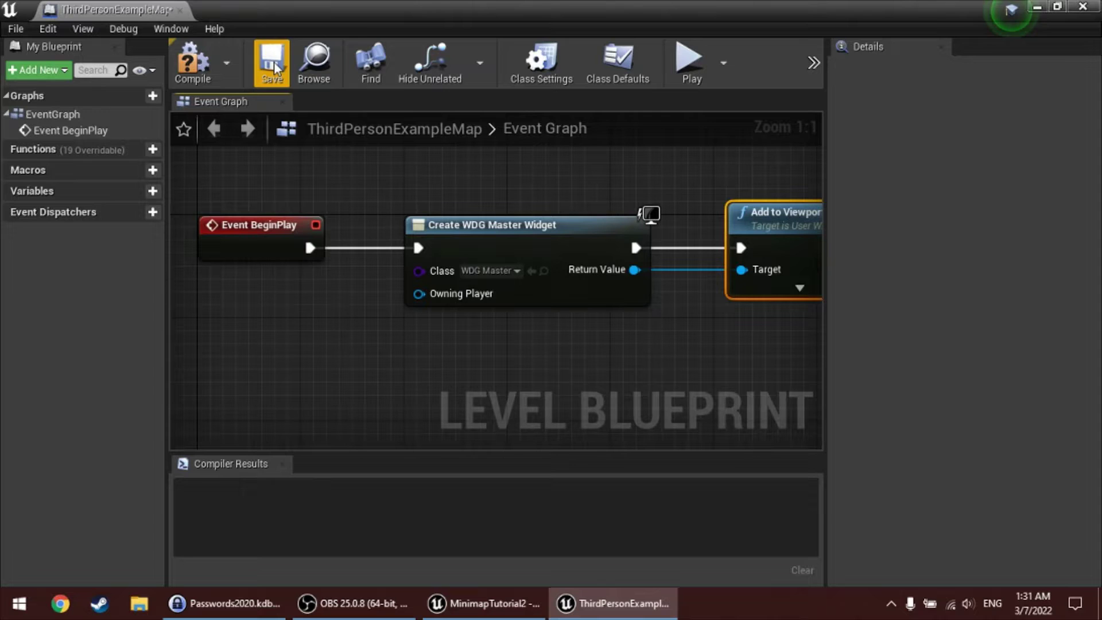
pyautogui.click(192, 63)
pyautogui.click(1082, 6)
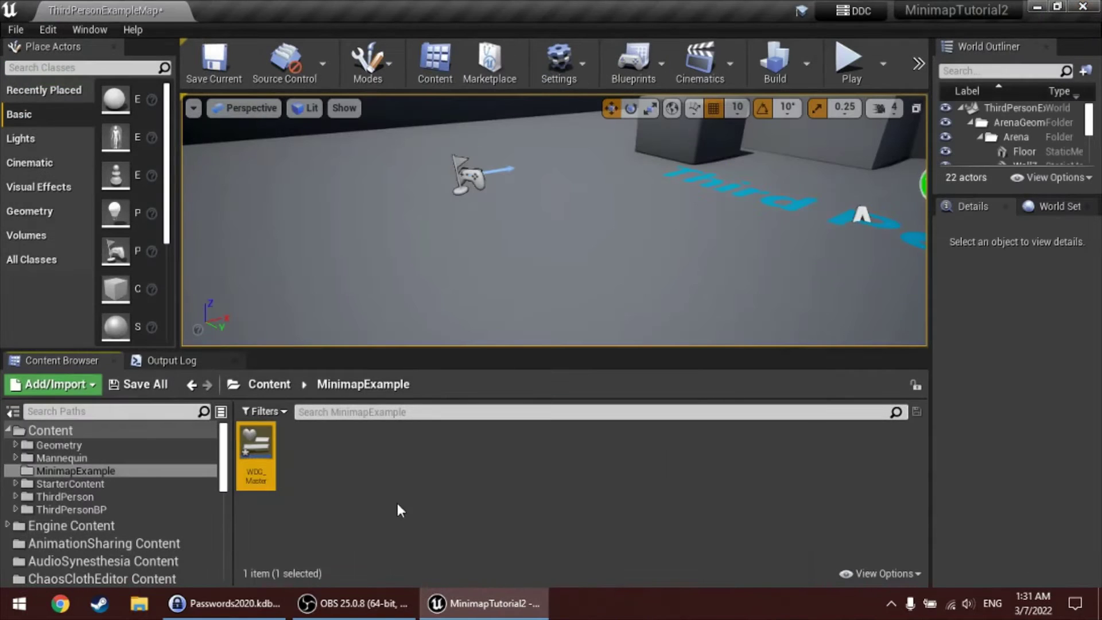
# - Open WDG_Master and place a Text widget near the middle of the canvas, at about 848, 412
pyautogui.click(396, 505)
pyautogui.doubleClick(256, 454)
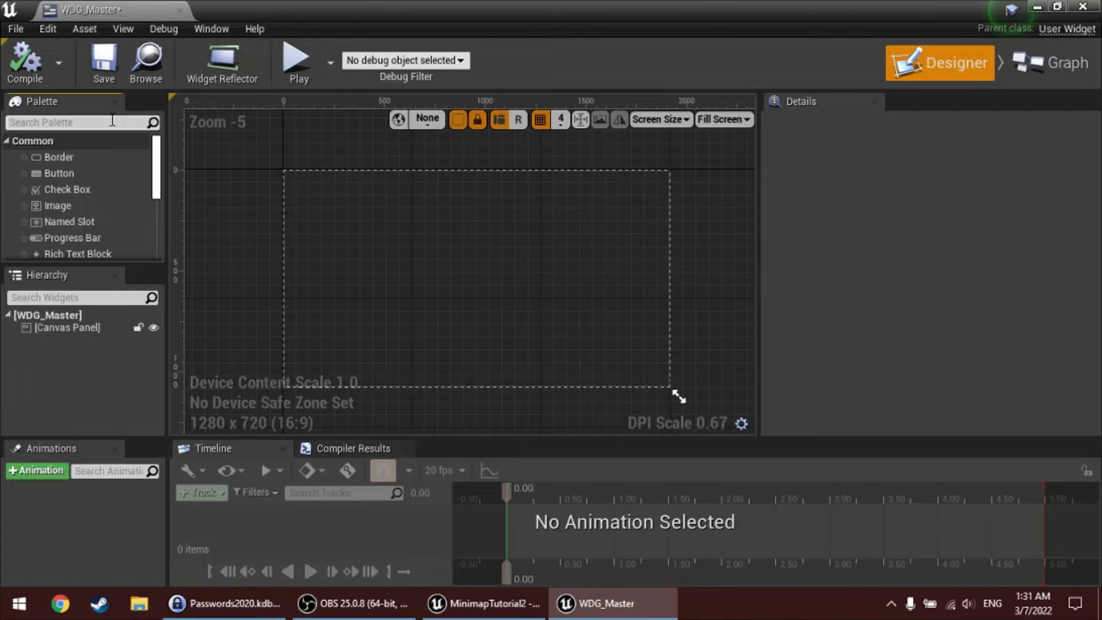
pyautogui.click(112, 121)
pyautogui.write('text')
pyautogui.moveTo(54, 172); pyautogui.dragTo(453, 252)
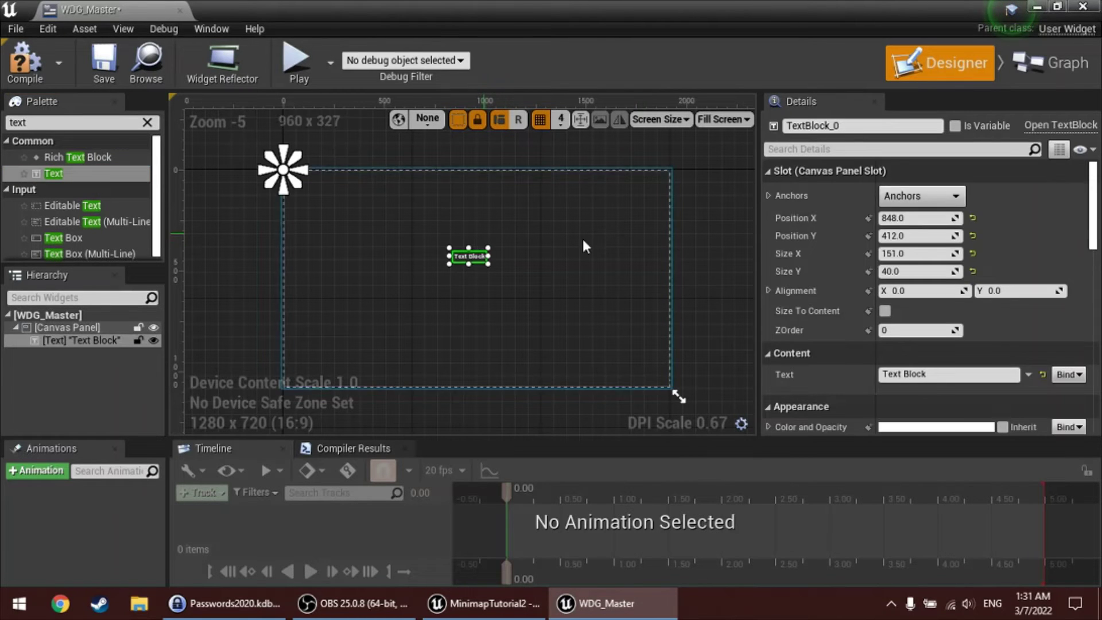
# - Anchor and align the text block to the canvas's top centre, with Position Y 30 and Size To Content enabled
pyautogui.click(921, 196)
pyautogui.keyDown('ctrl'); pyautogui.keyDown('shift'); pyautogui.click(952, 230); pyautogui.keyUp('shift'); pyautogui.keyUp('ctrl')
pyautogui.click(918, 235)
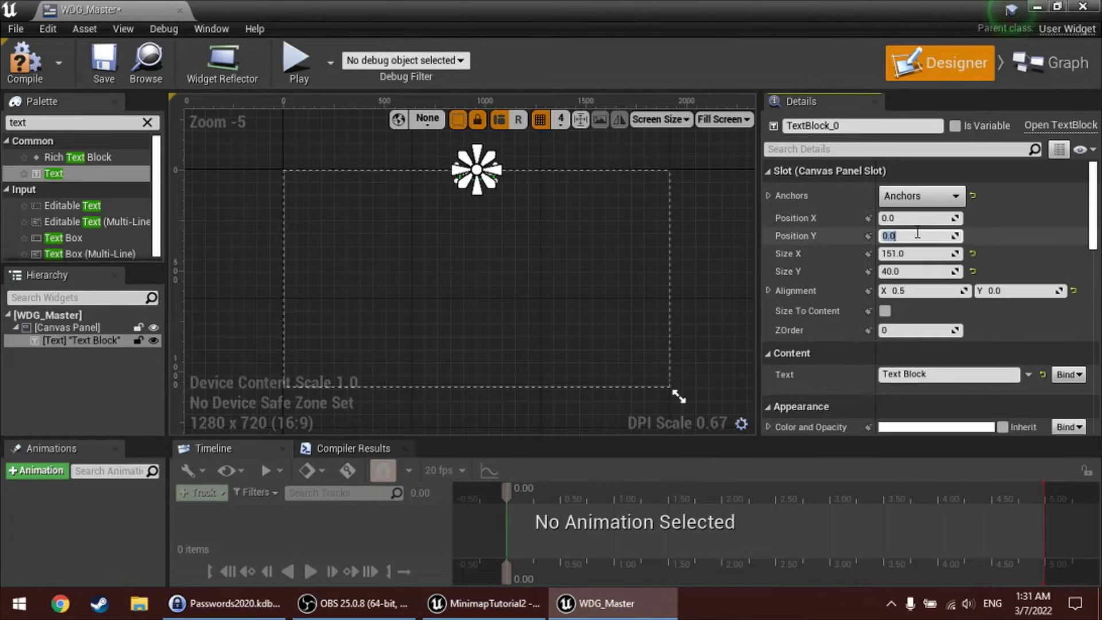
pyautogui.write('30')
pyautogui.press('Return')
pyautogui.click(884, 310)
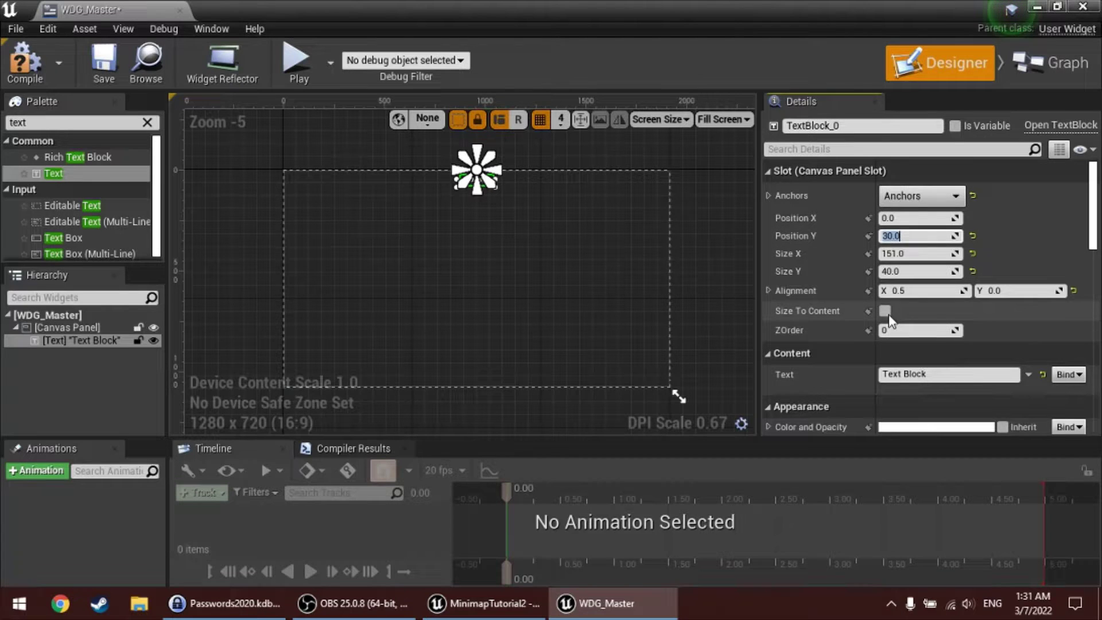
# - Set the text block's content to "MY UI" and its font size to 48
pyautogui.click(936, 368)
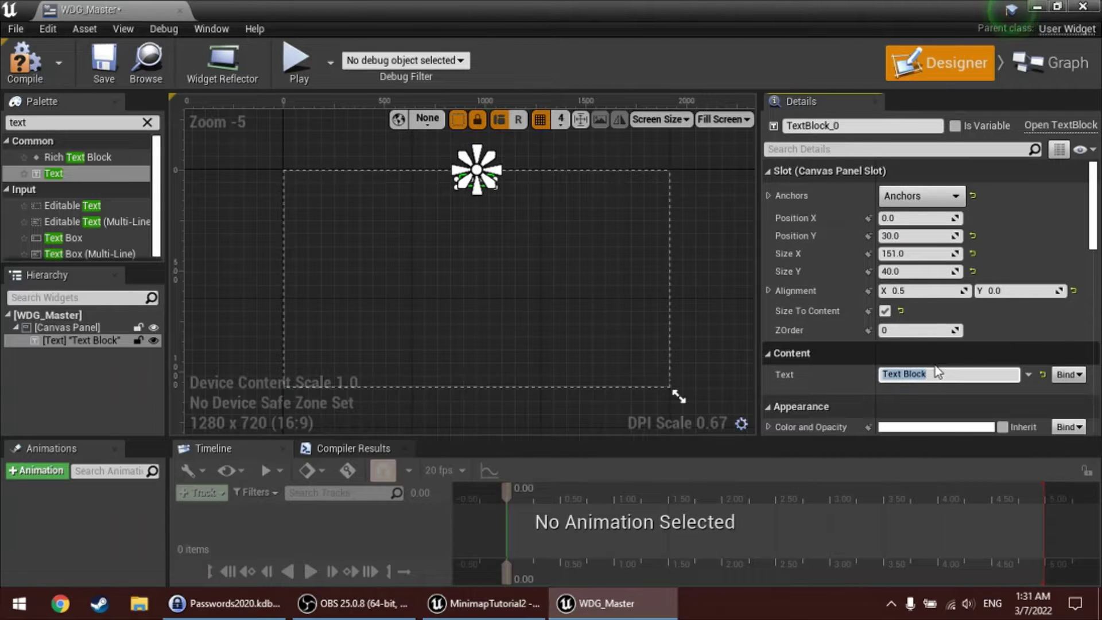
pyautogui.write('MY UI')
pyautogui.scroll(-10, 941, 329)
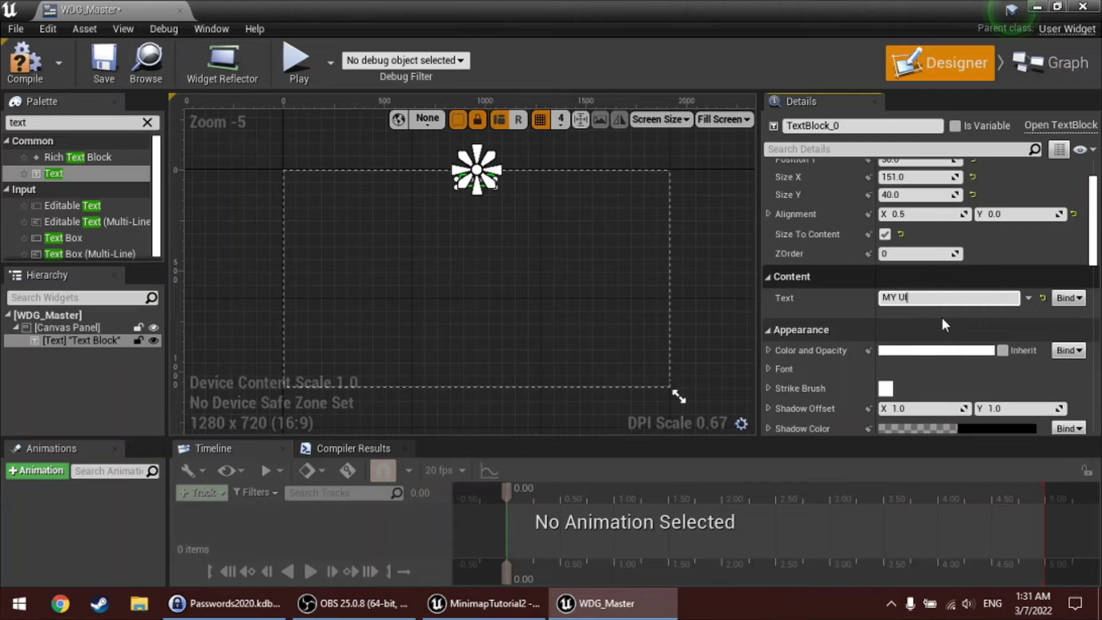
pyautogui.scroll(-10, 924, 330)
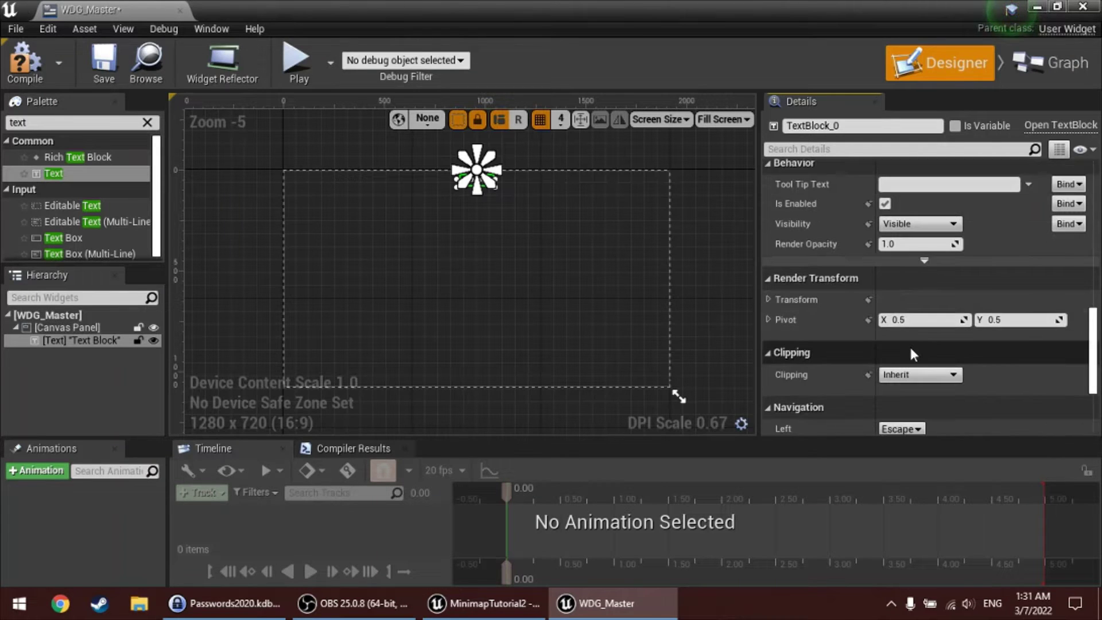
pyautogui.scroll(-3, 861, 322)
pyautogui.scroll(15, 862, 321)
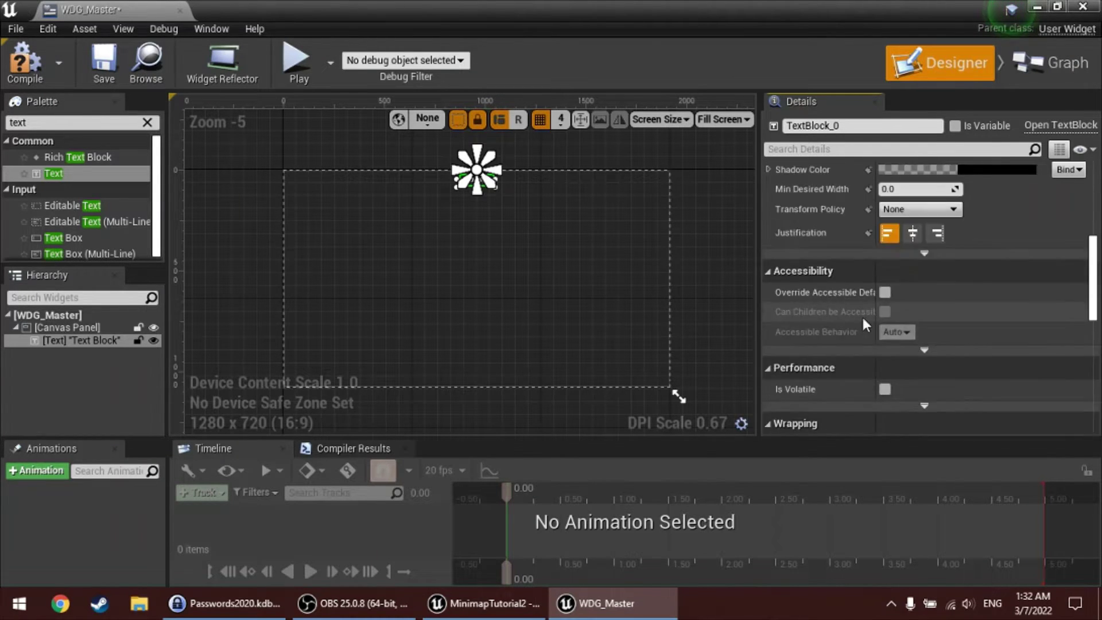
pyautogui.scroll(2, 865, 319)
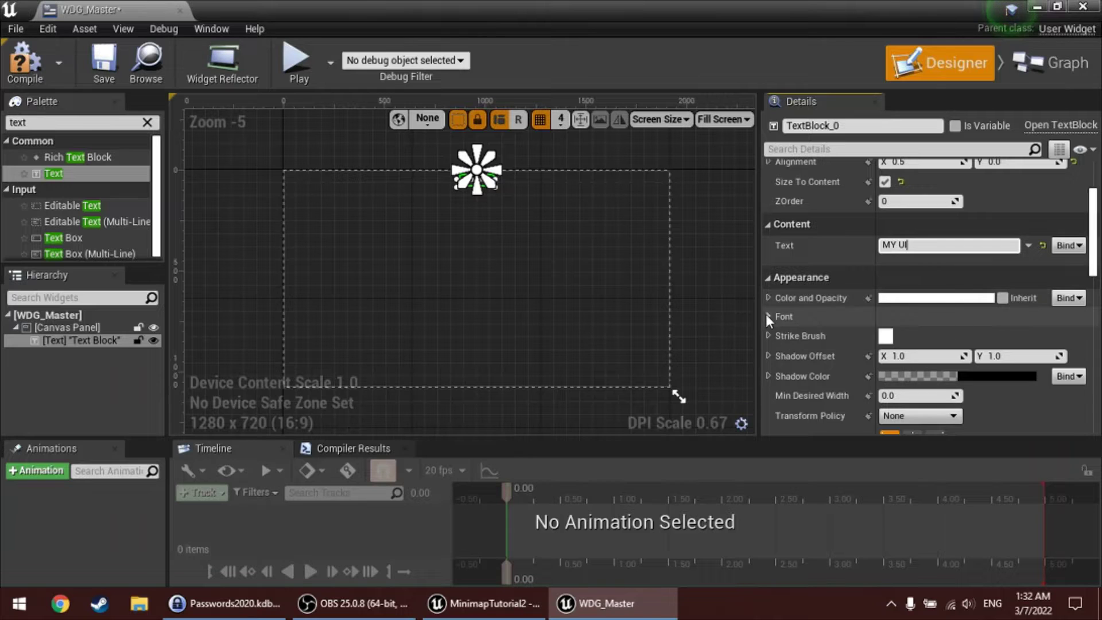
pyautogui.click(767, 315)
pyautogui.click(903, 376)
pyautogui.write('48')
pyautogui.press('Return')
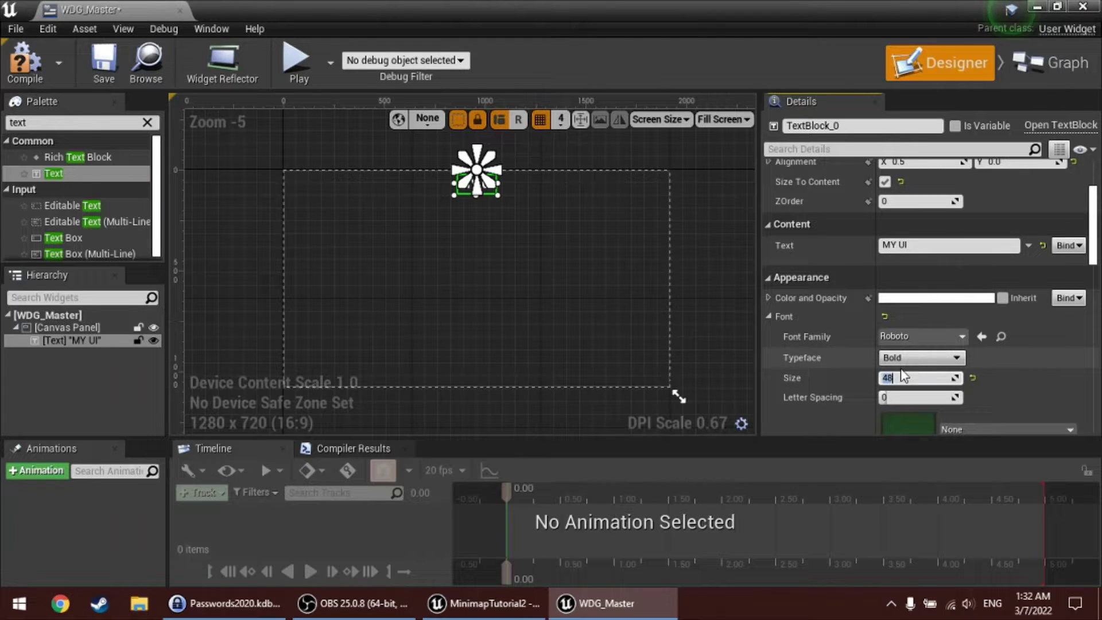
# - Compile and close WDG_Master, and play the level briefly to check the title text in the viewport
pyautogui.click(25, 60)
pyautogui.click(1083, 7)
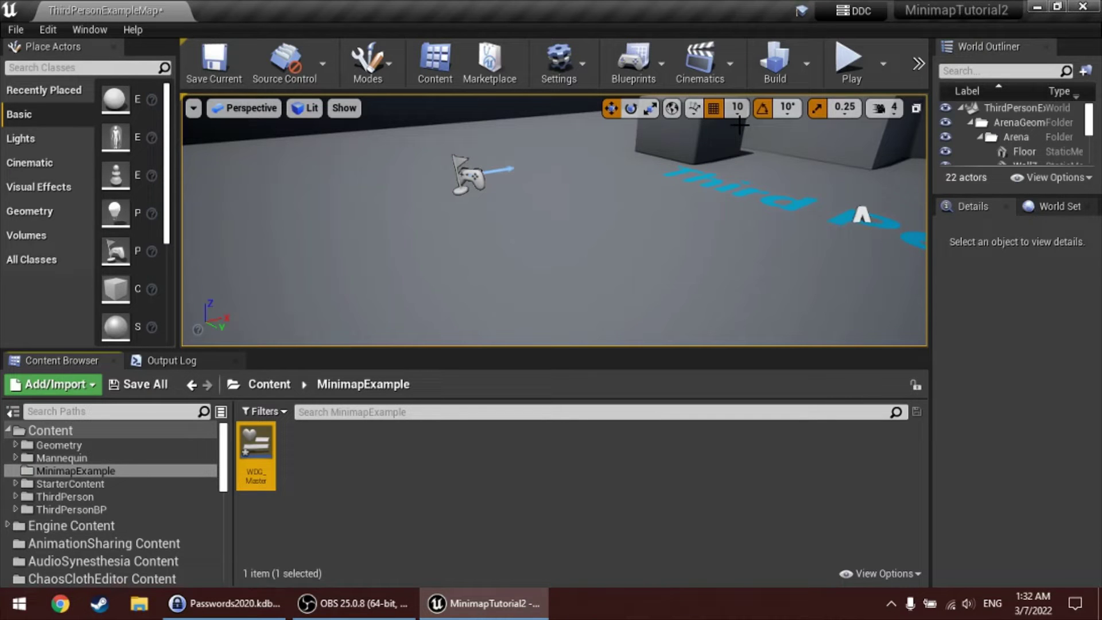
pyautogui.click(839, 68)
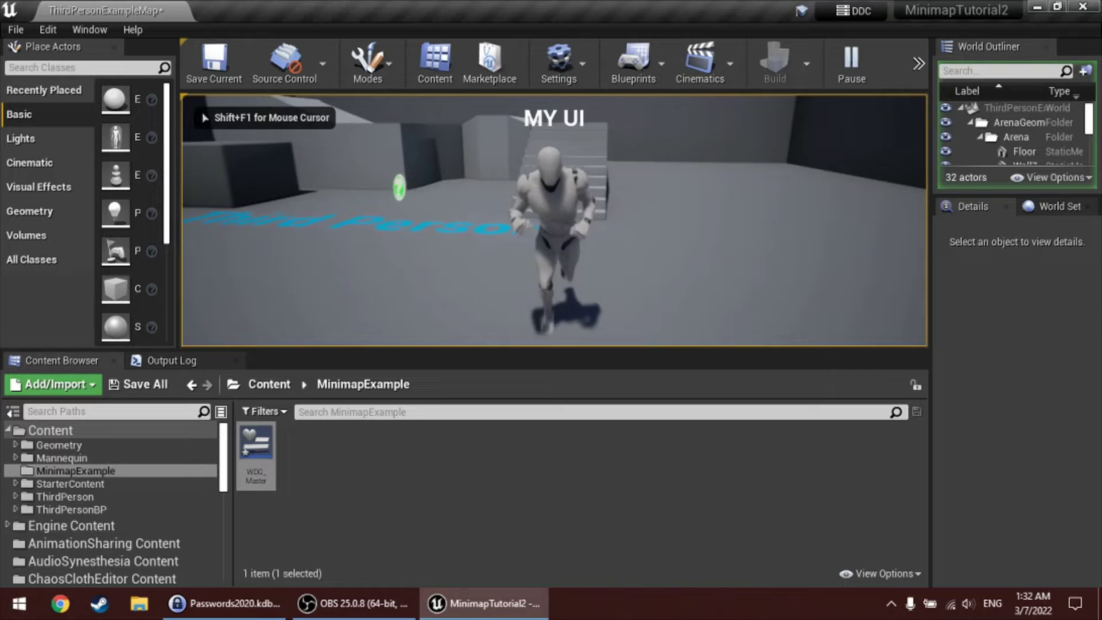
pyautogui.press('Escape')
# - Reopen WDG_Master and place a Bordered Minimap widget on the canvas at about 644, 276
pyautogui.doubleClick(271, 459)
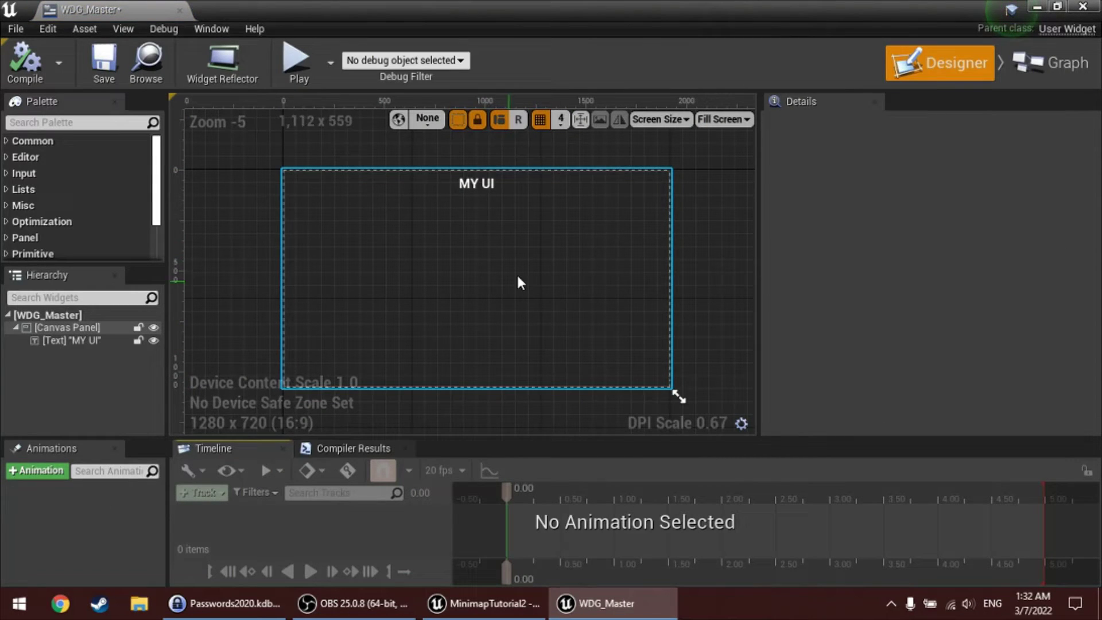
pyautogui.click(63, 122)
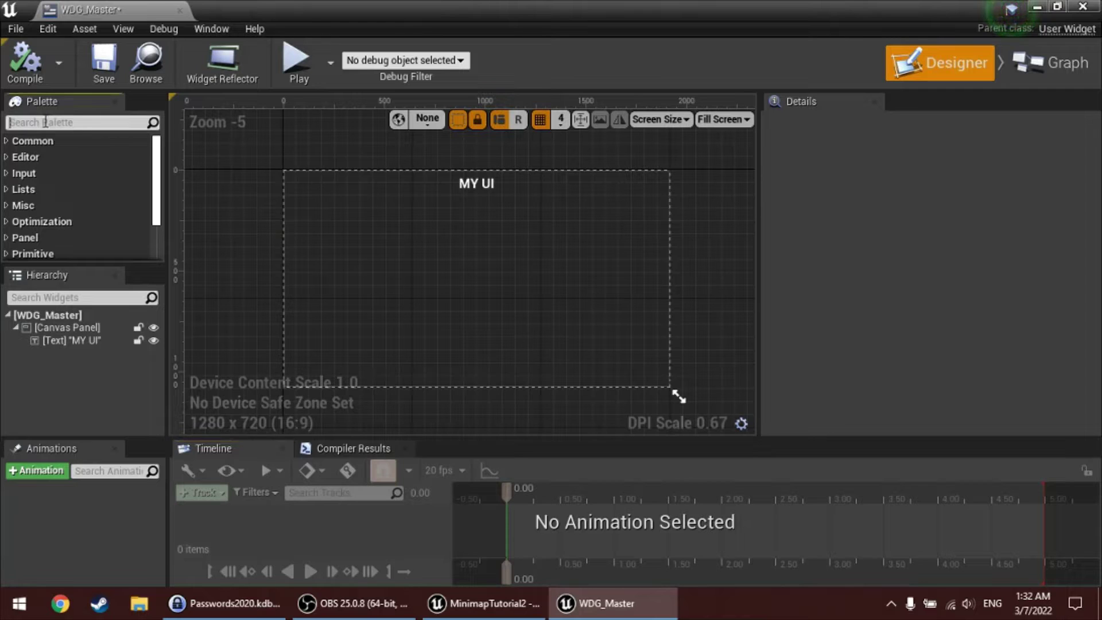
pyautogui.write('minimap')
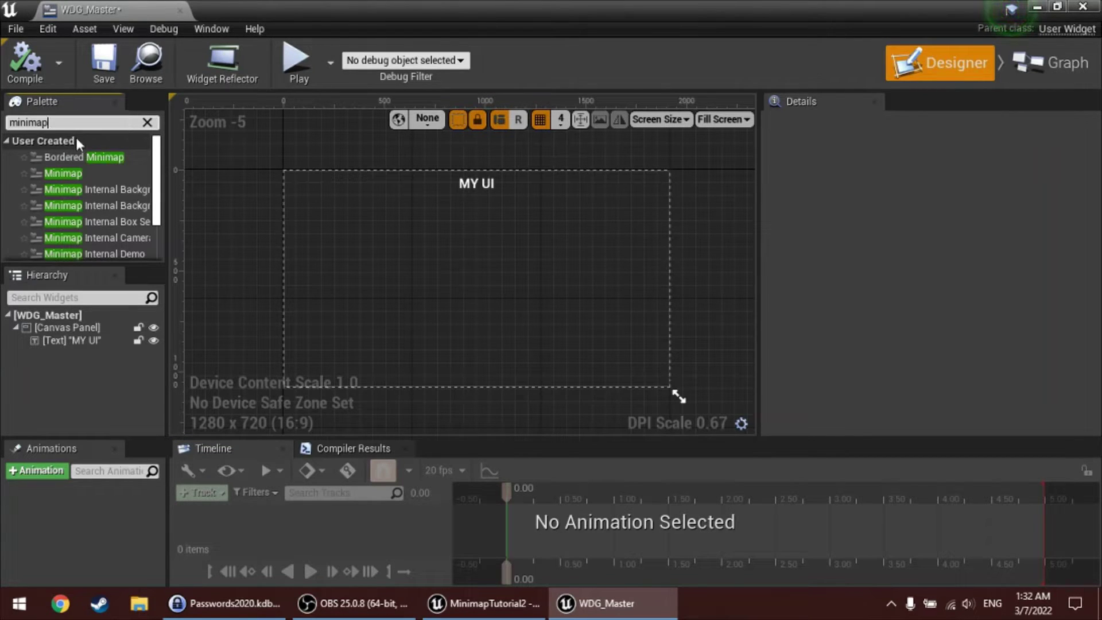
pyautogui.moveTo(82, 157); pyautogui.dragTo(415, 233)
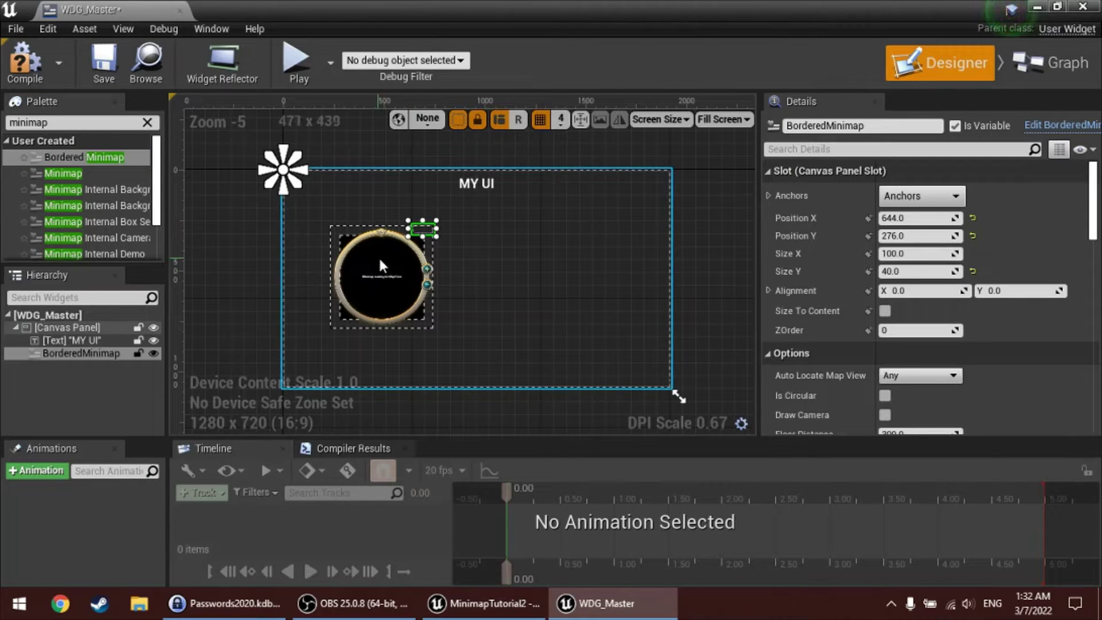
pyautogui.scroll(5, 402, 300)
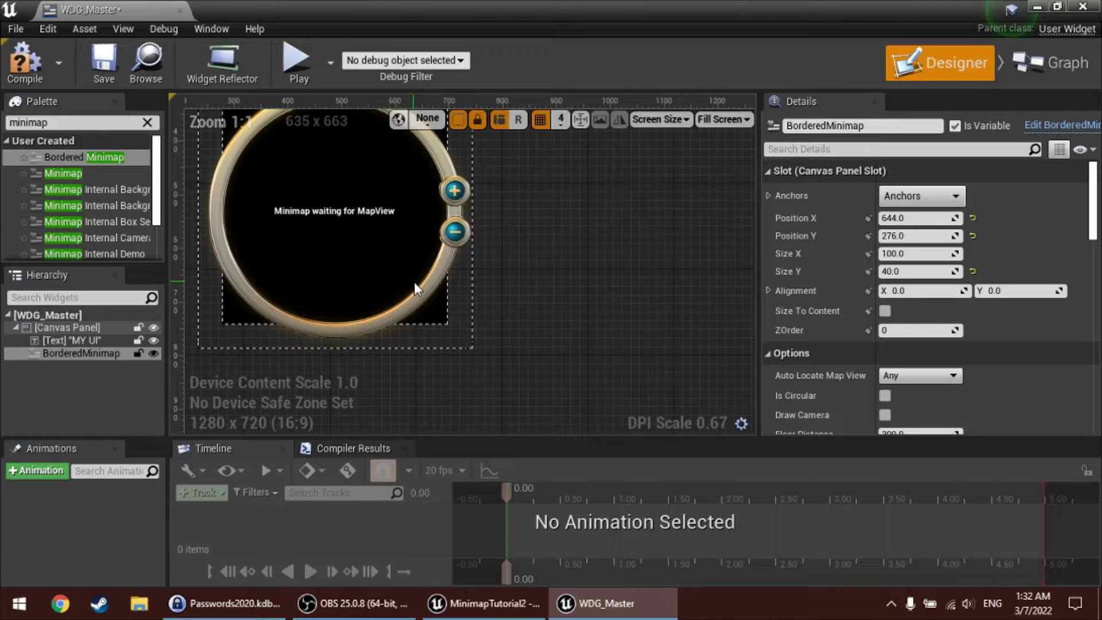
pyautogui.scroll(-2, 416, 289)
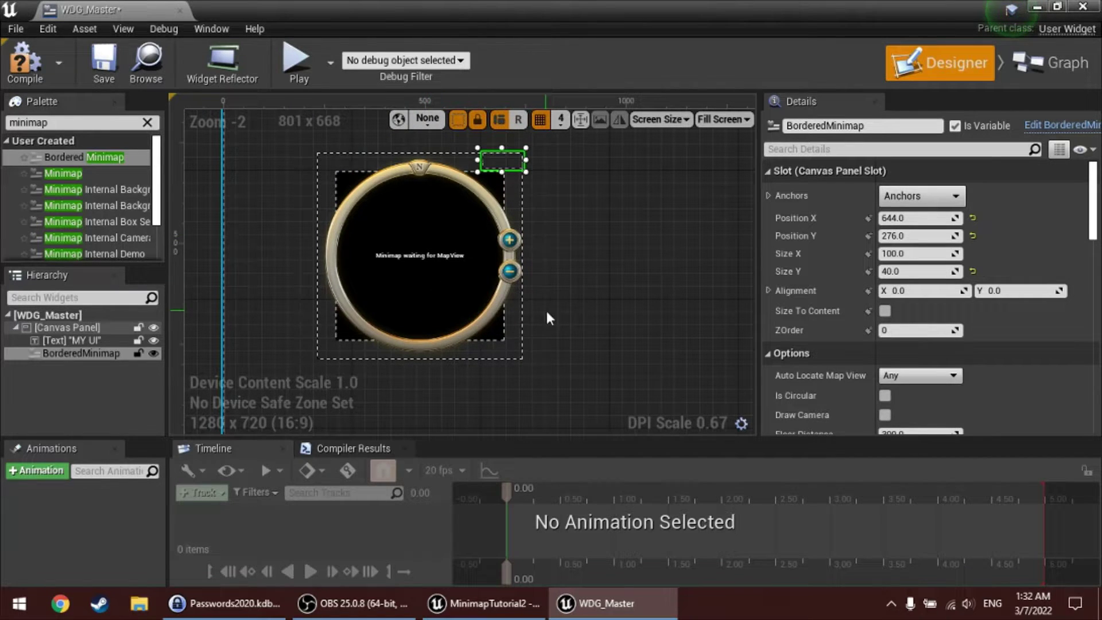
# - Place a plain Minimap widget beside the bordered one, enlarge it to about 342 by 400, and delete it
pyautogui.moveTo(82, 174); pyautogui.dragTo(572, 187)
pyautogui.moveTo(612, 202); pyautogui.dragTo(580, 213, button='right')
pyautogui.moveTo(580, 212); pyautogui.dragTo(678, 363)
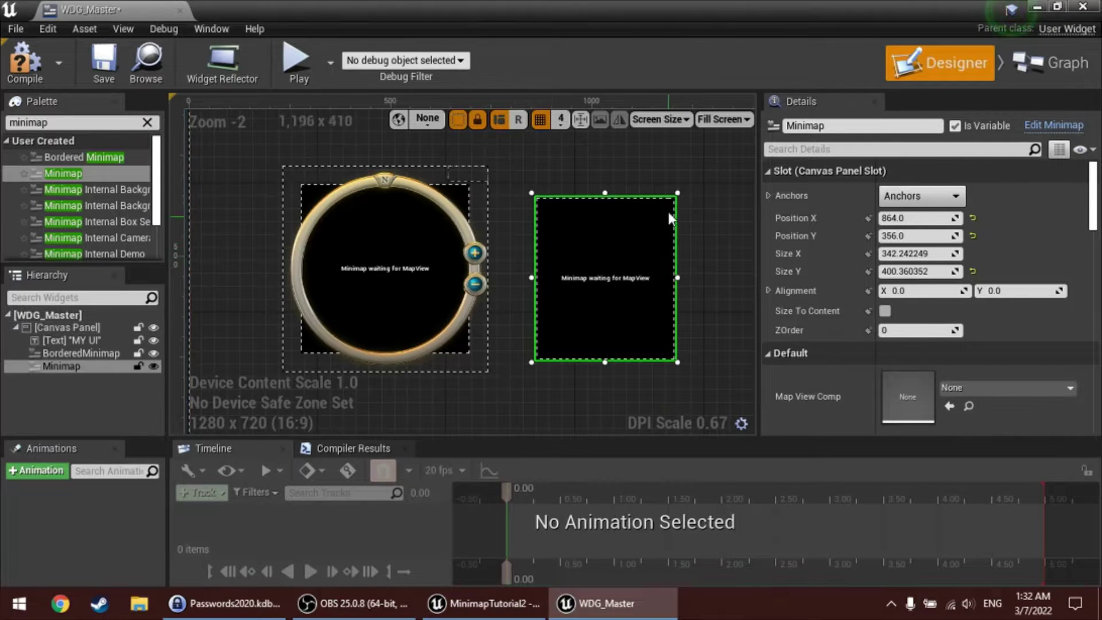
pyautogui.press('Delete')
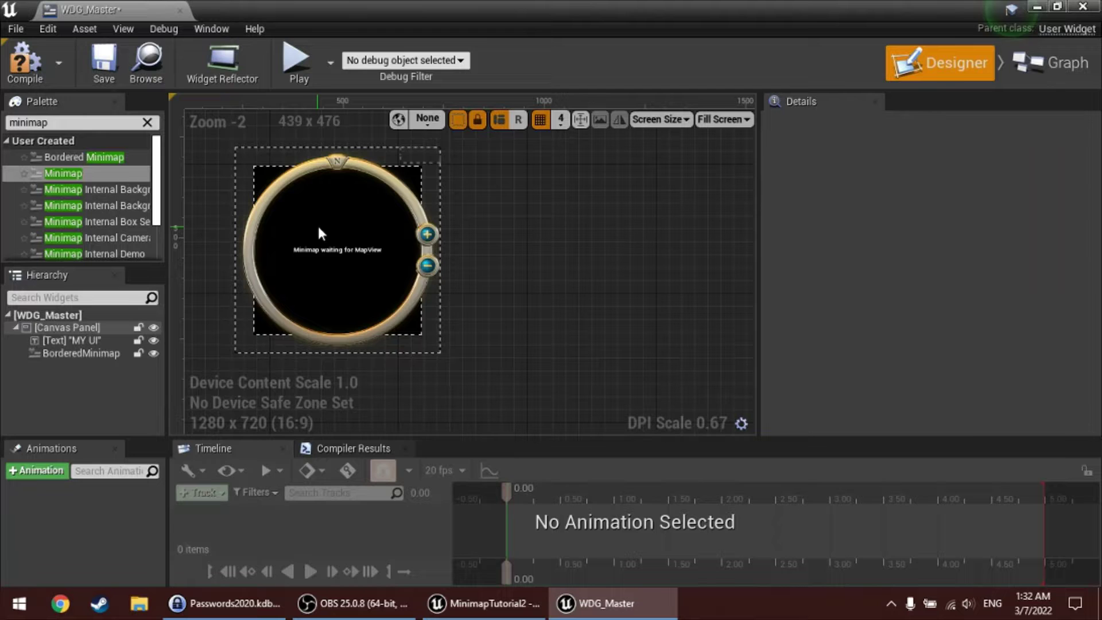
# - Anchor, align and position the BorderedMinimap at the canvas's top-right corner, with Size To Content enabled
pyautogui.click(319, 228)
pyautogui.scroll(-5, 472, 261)
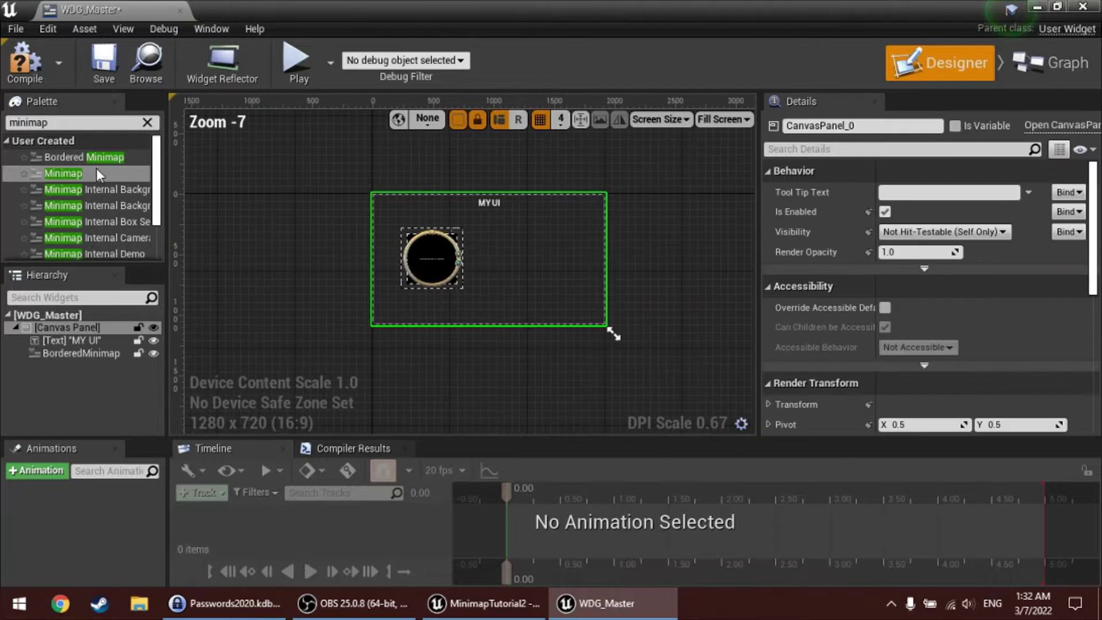
pyautogui.click(77, 353)
pyautogui.click(922, 198)
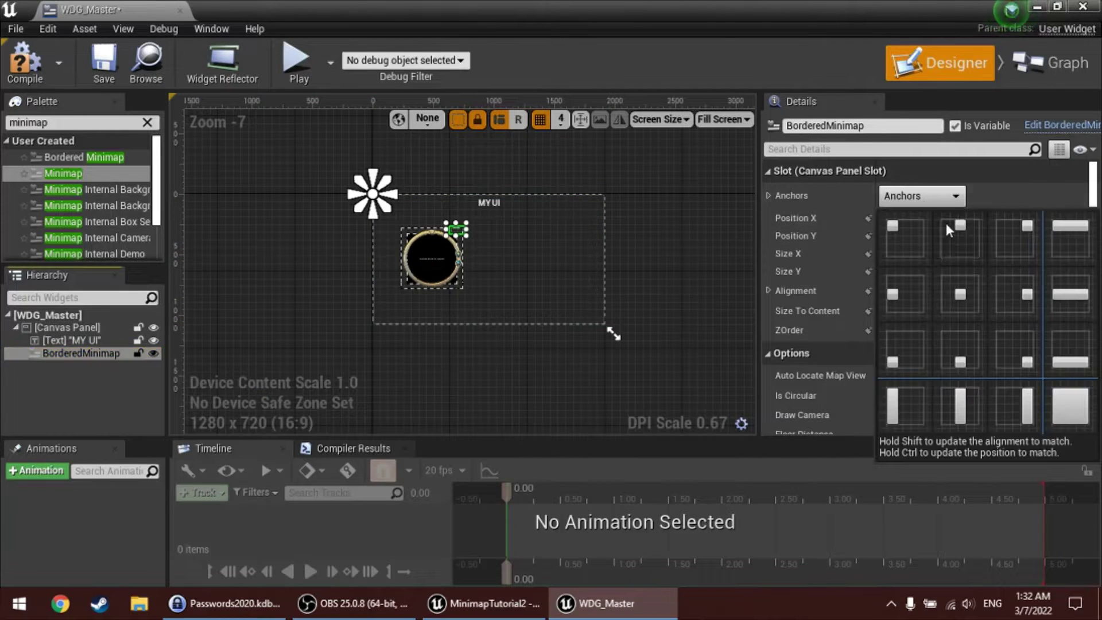
pyautogui.keyDown('ctrl'); pyautogui.keyDown('shift'); pyautogui.click(1012, 235); pyautogui.keyUp('shift'); pyautogui.keyUp('ctrl')
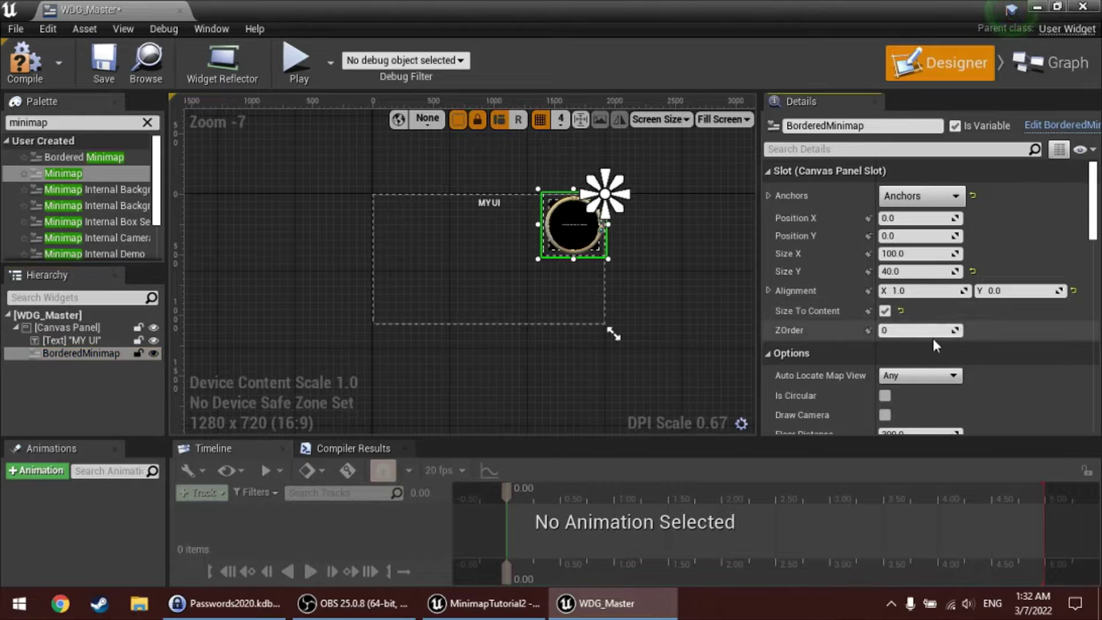
pyautogui.scroll(-5, 933, 340)
pyautogui.scroll(4, 904, 325)
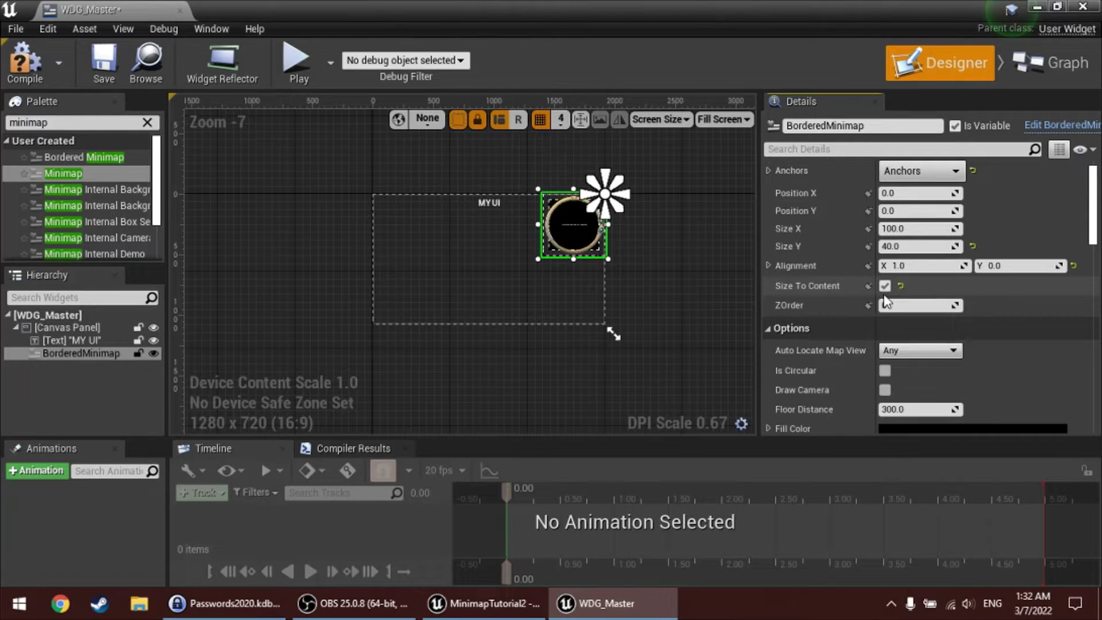
pyautogui.scroll(-3, 901, 293)
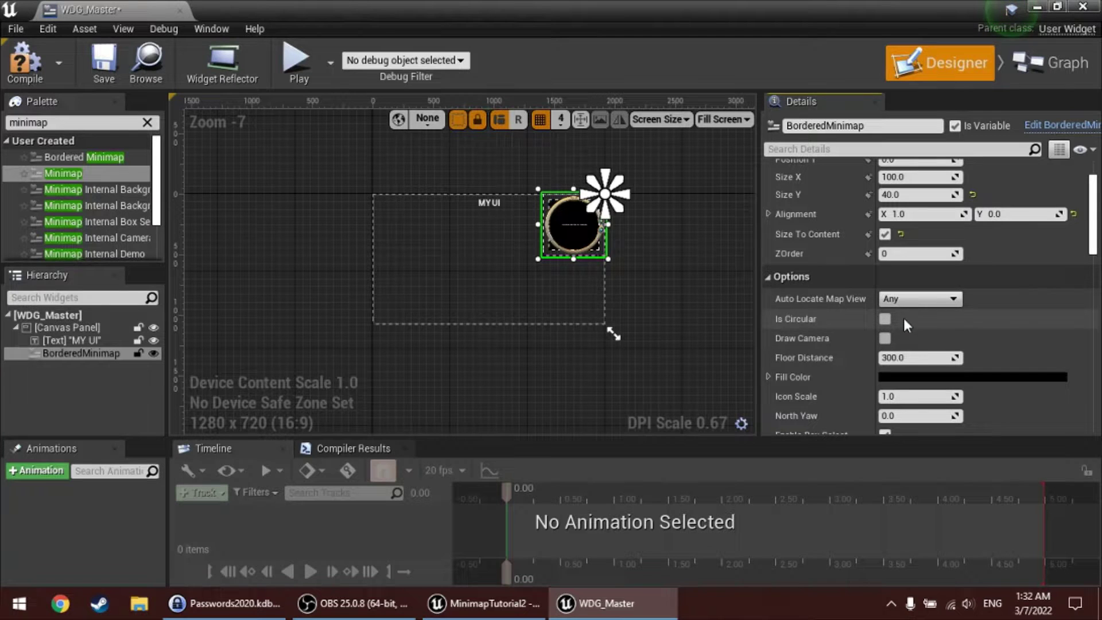
pyautogui.scroll(3, 633, 250)
pyautogui.moveTo(704, 264); pyautogui.dragTo(585, 330, button='right')
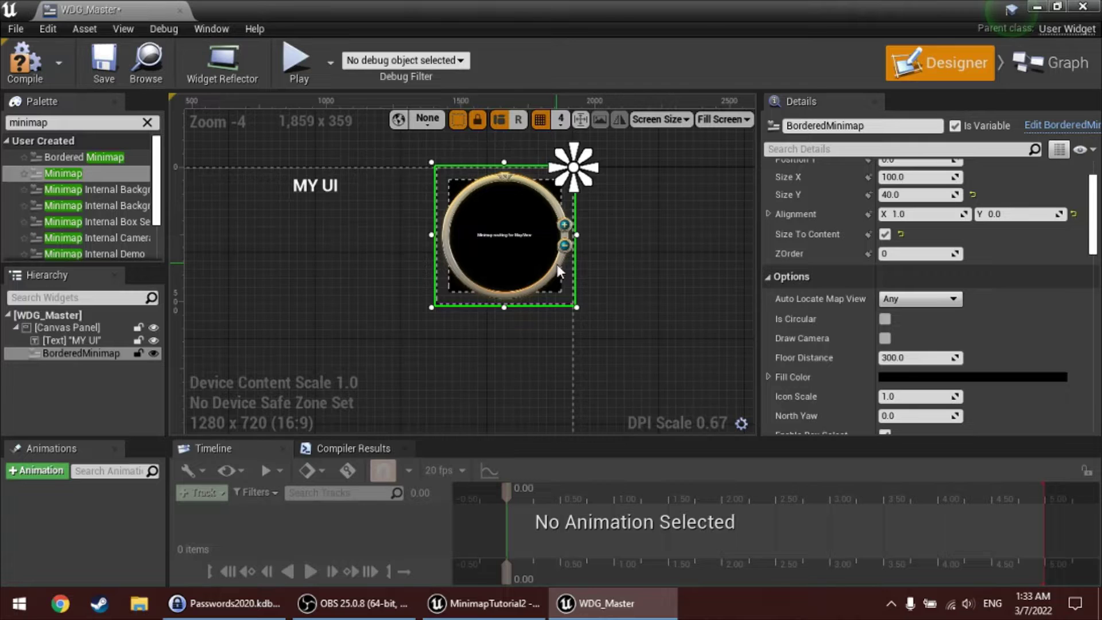
pyautogui.scroll(1, 557, 264)
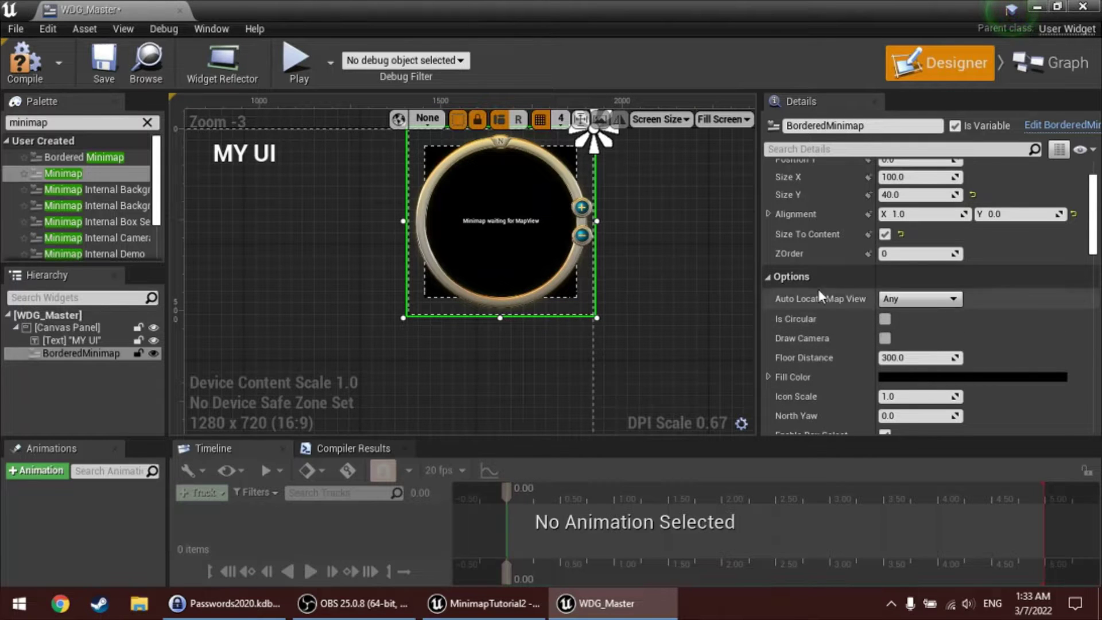
pyautogui.moveTo(716, 248); pyautogui.dragTo(720, 268, button='right')
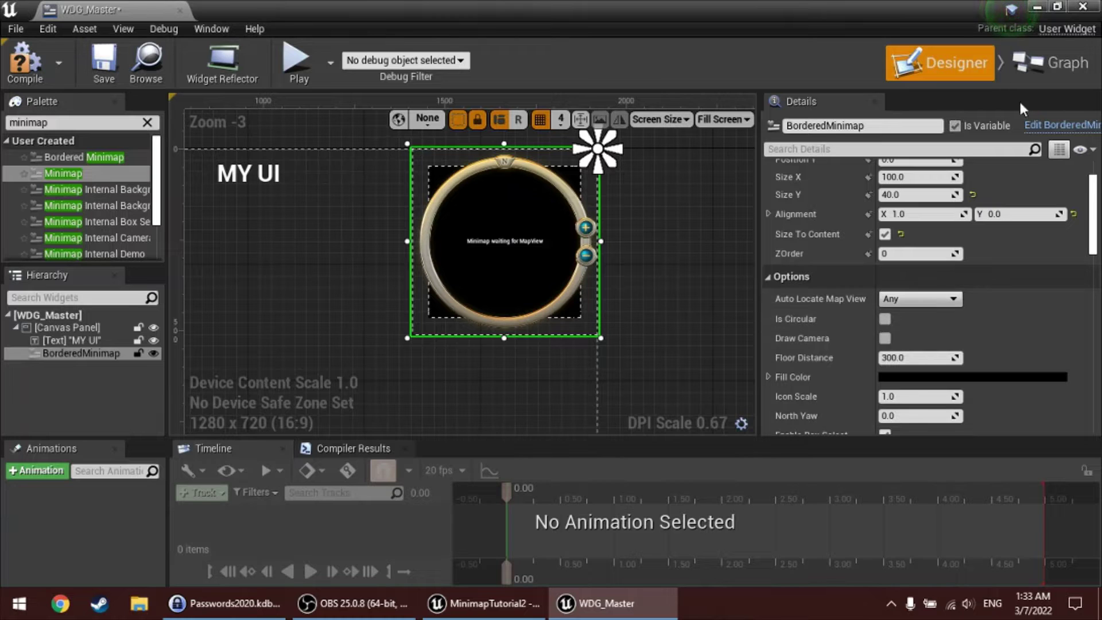
# - Return to the level editor and play the level briefly to check the bordered minimap
pyautogui.click(1045, 7)
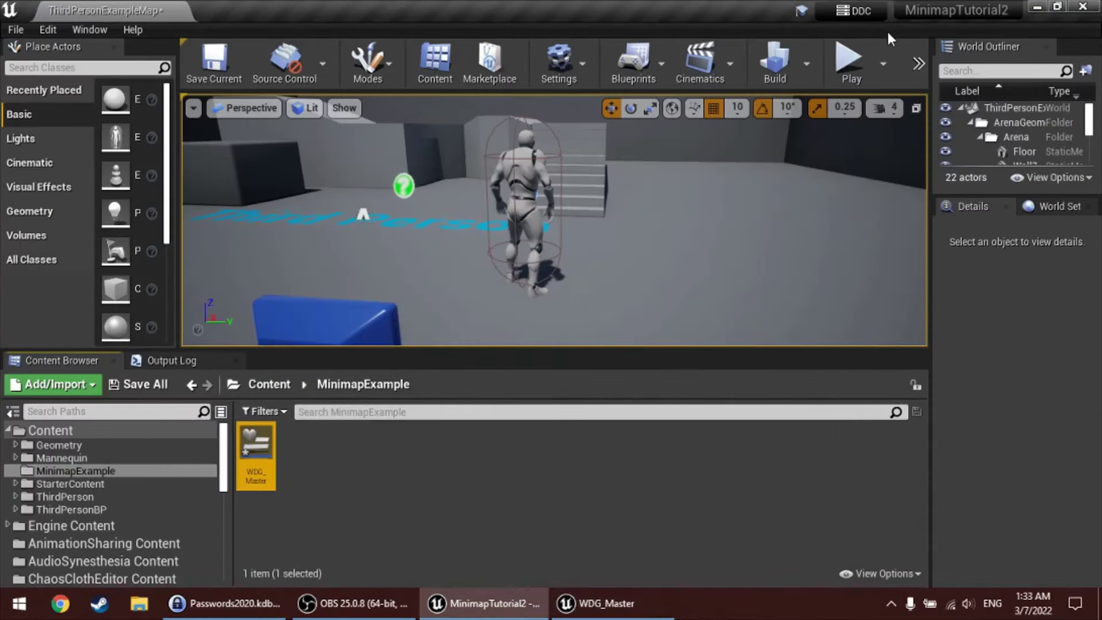
pyautogui.click(850, 57)
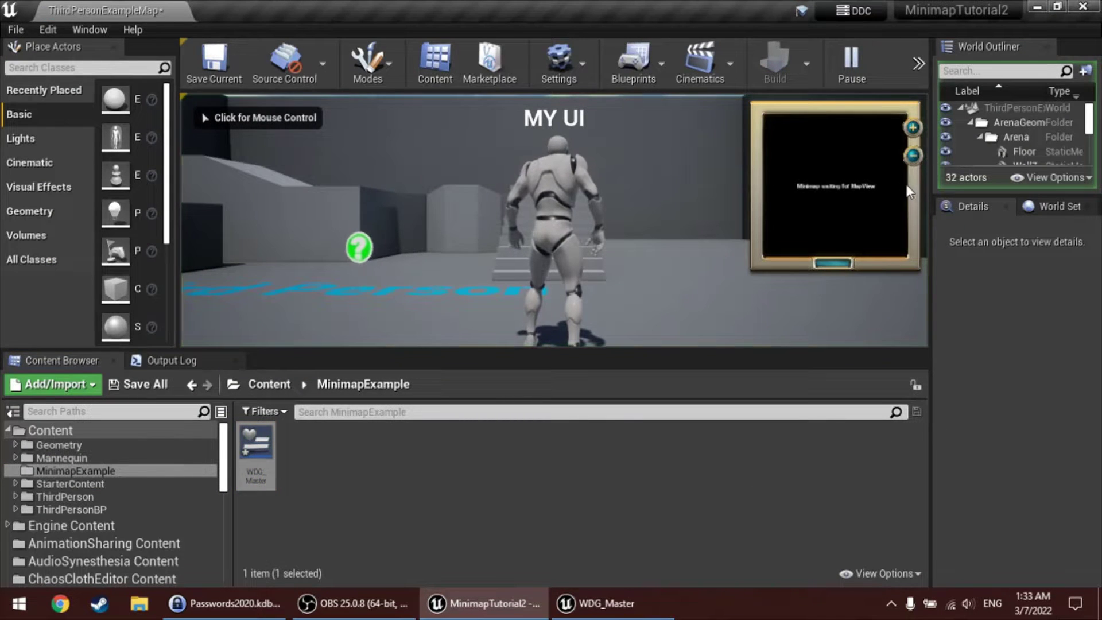
pyautogui.press('Escape')
# - Reopen WDG_Master, enable Is Circular for the BorderedMinimap, and compile the widget
pyautogui.doubleClick(244, 447)
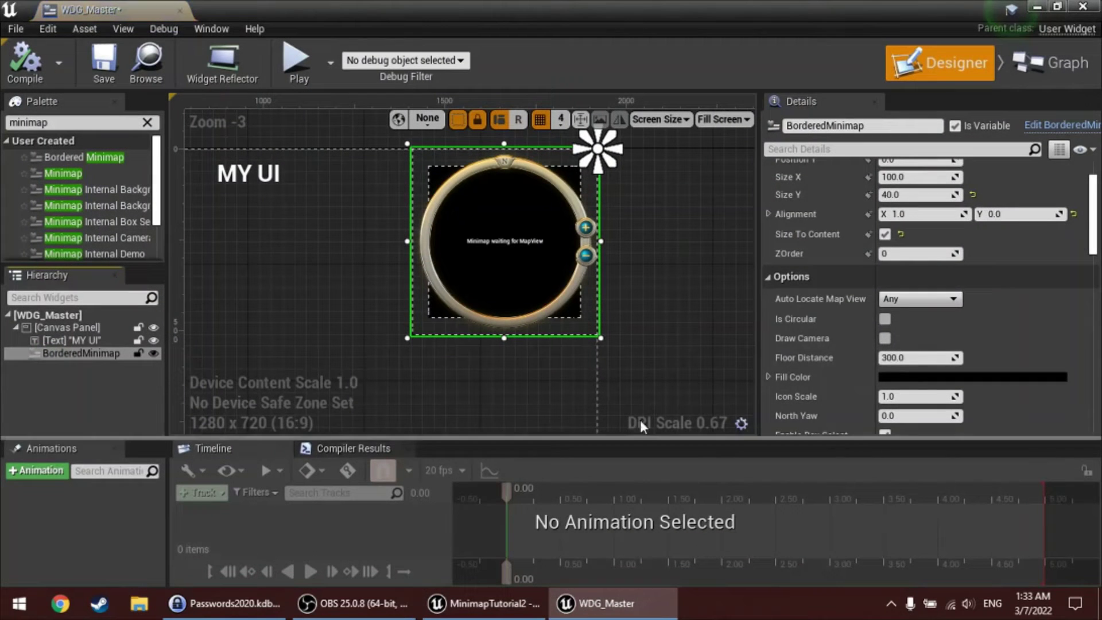
pyautogui.scroll(3, 913, 339)
pyautogui.scroll(-3, 895, 345)
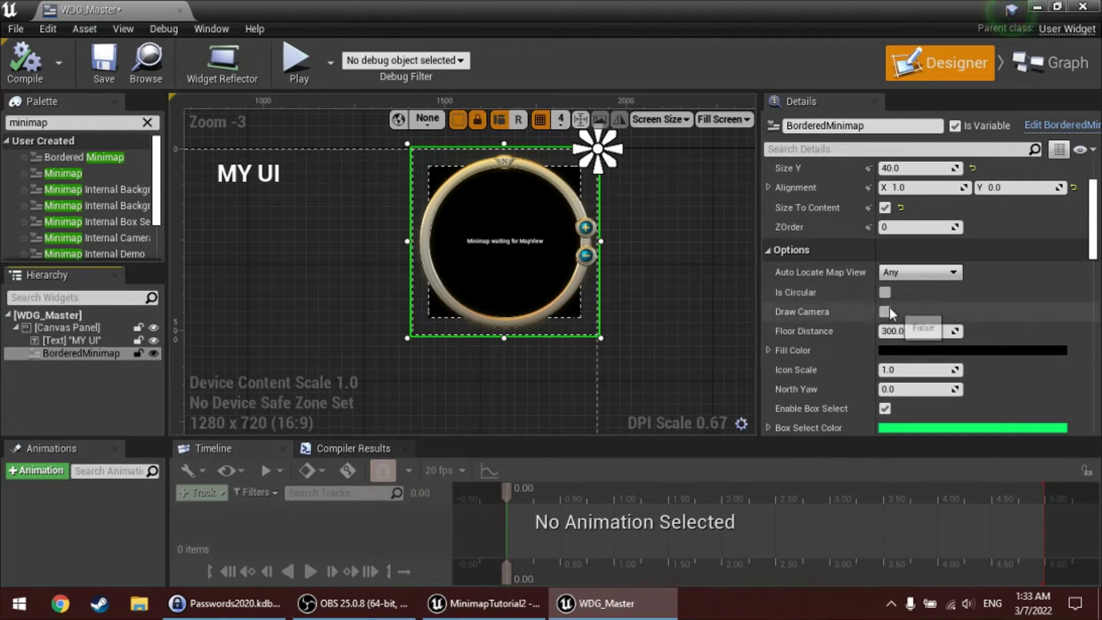
pyautogui.click(885, 292)
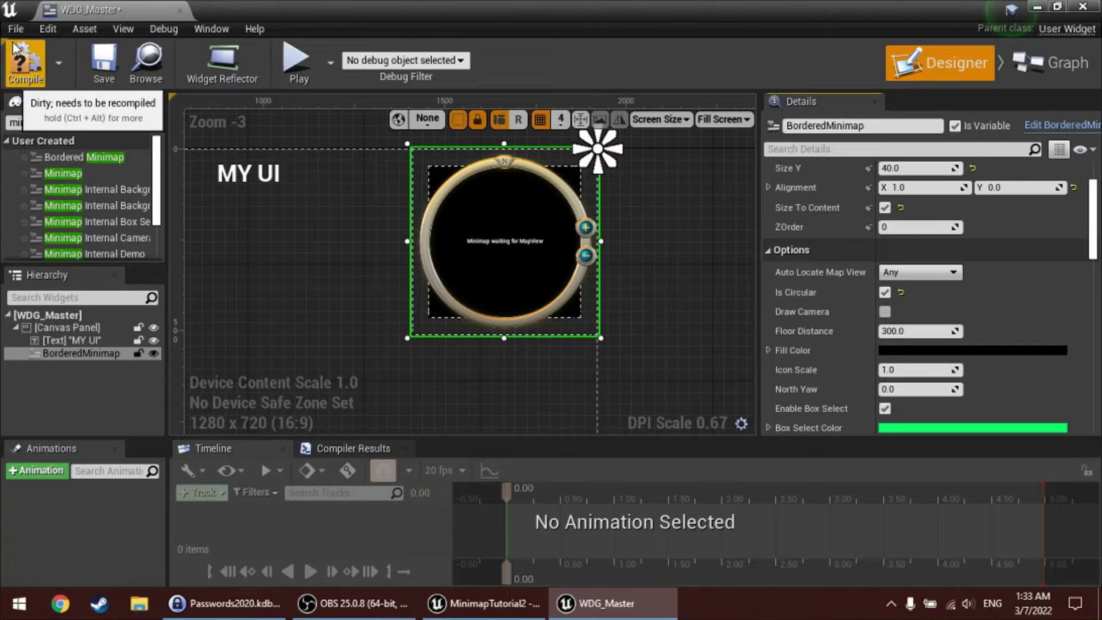
pyautogui.click(24, 62)
# - Enlarge the level viewport and play the level, running the character up the stairs to check the circular minimap
pyautogui.click(1038, 7)
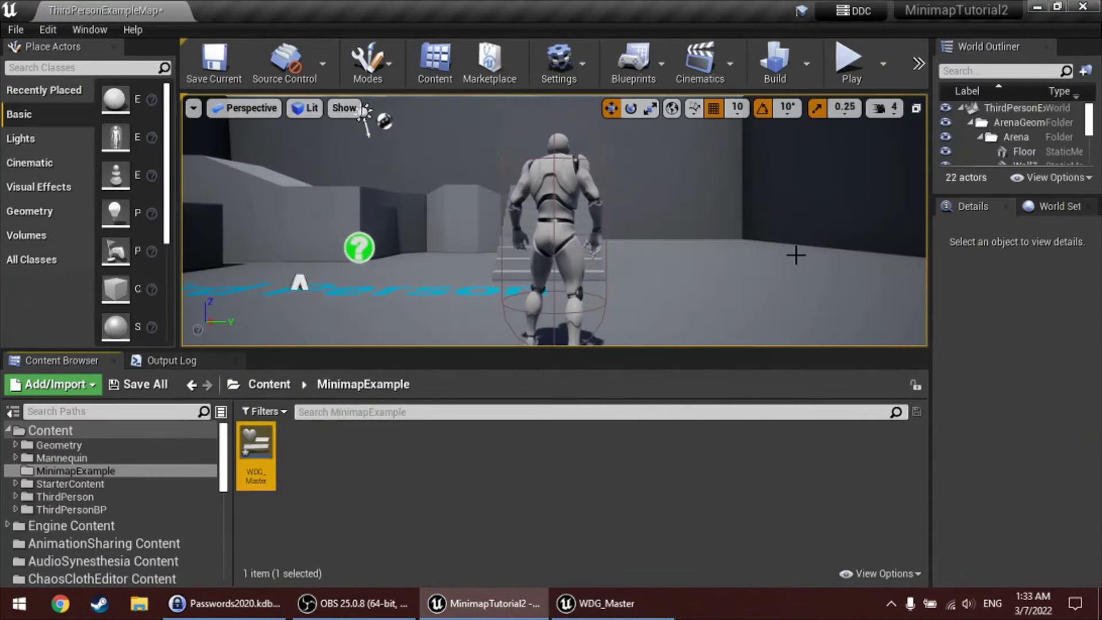
pyautogui.moveTo(785, 348); pyautogui.dragTo(785, 390)
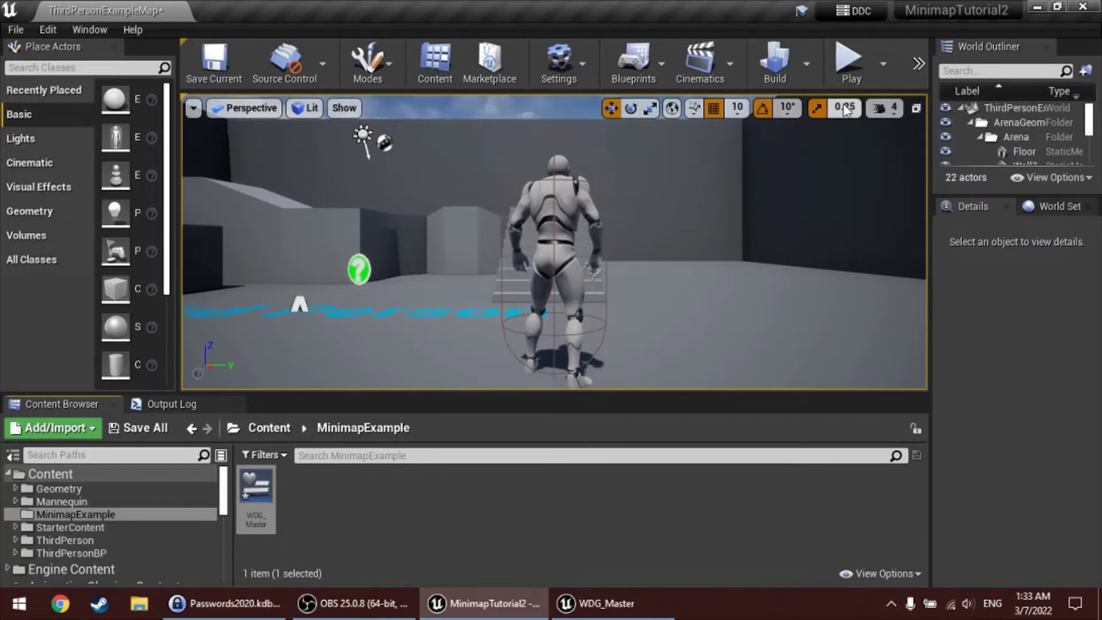
pyautogui.click(852, 64)
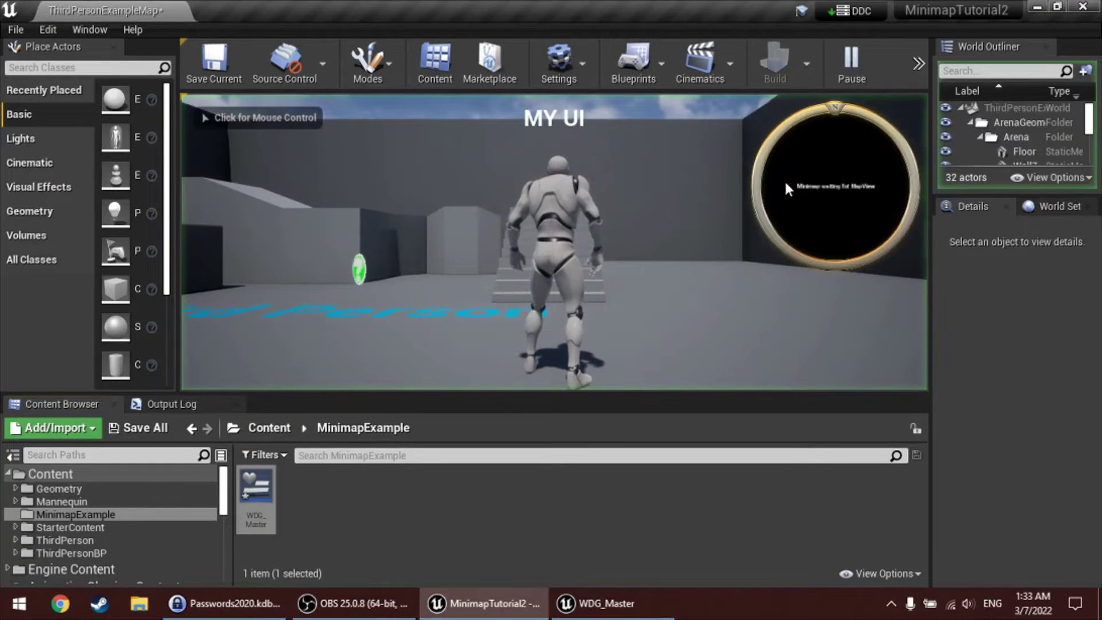
pyautogui.click(851, 325)
pyautogui.press('w')
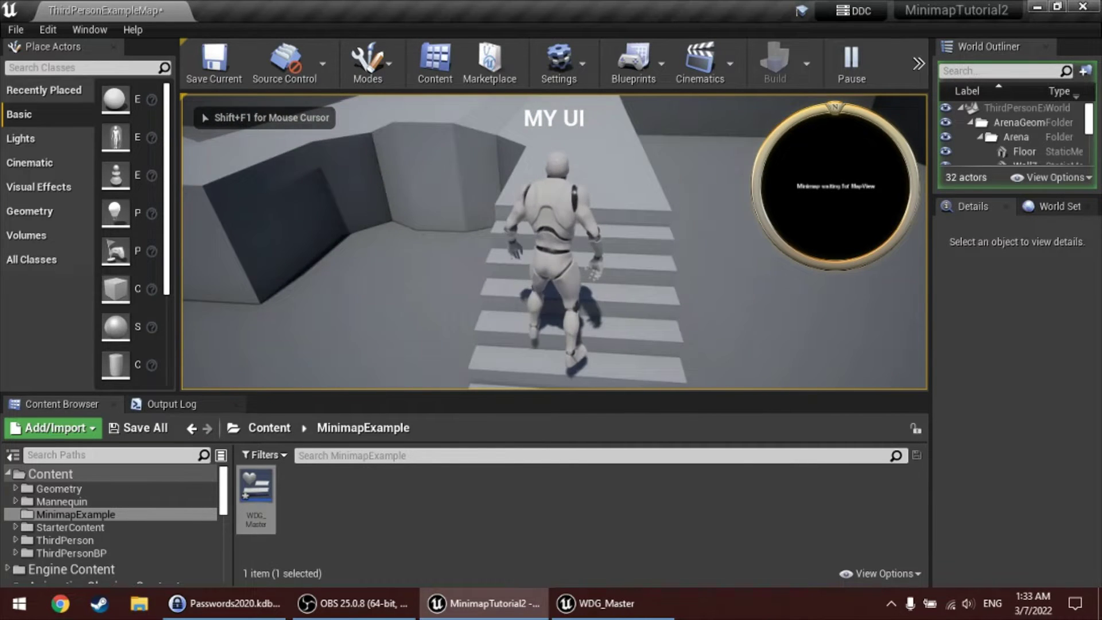
pyautogui.press('w')
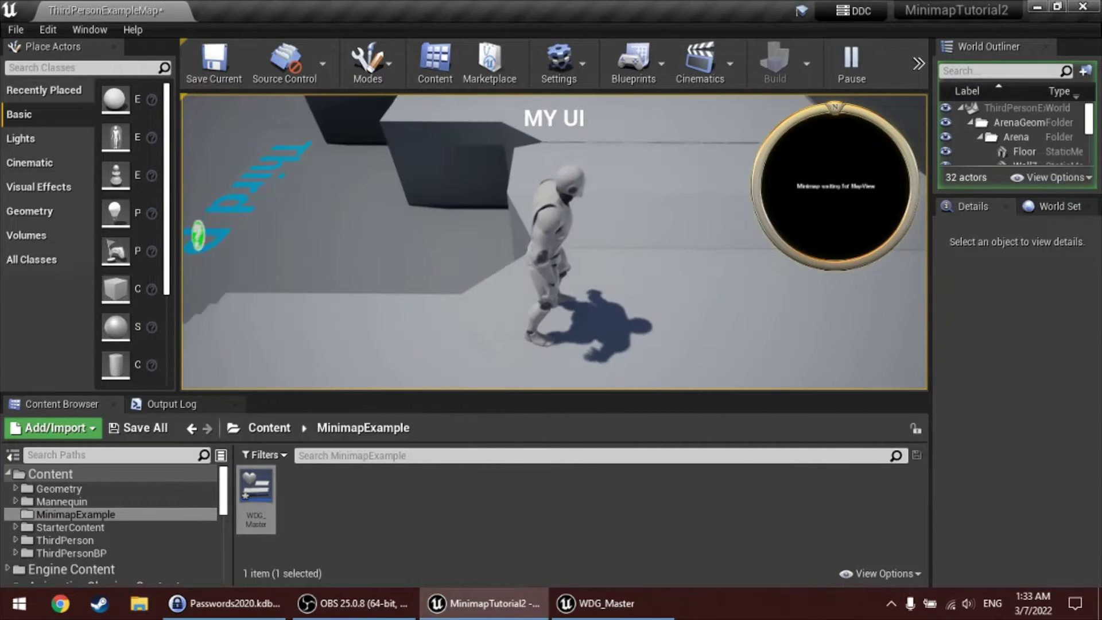
pyautogui.press('w')
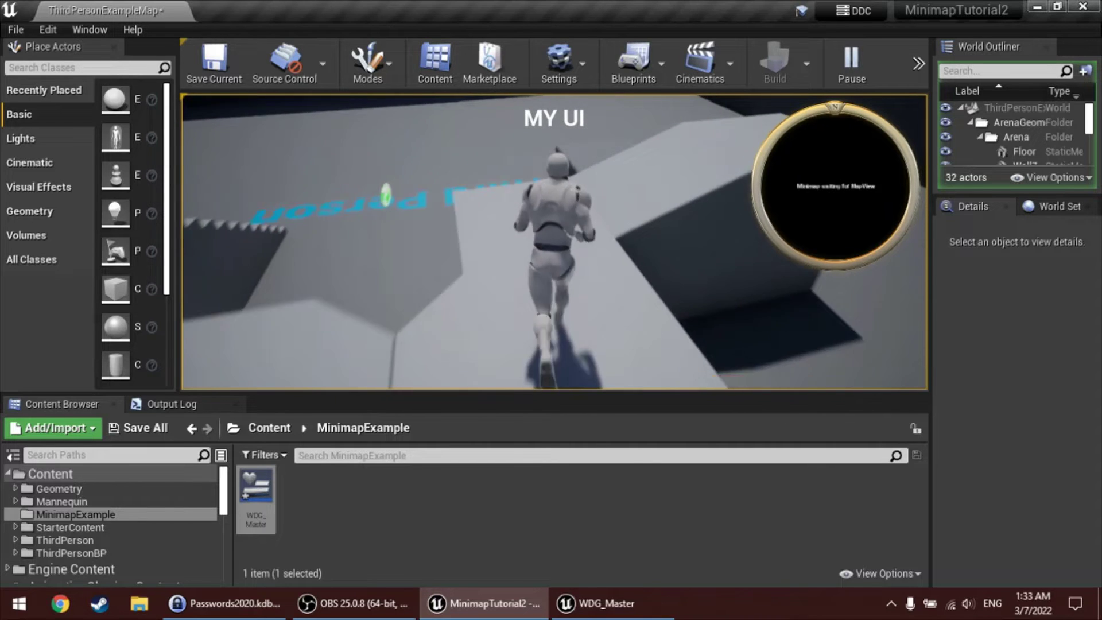
# - Keep running the character around the arena floor to examine the circular minimap, and end the play session
pyautogui.press('w')
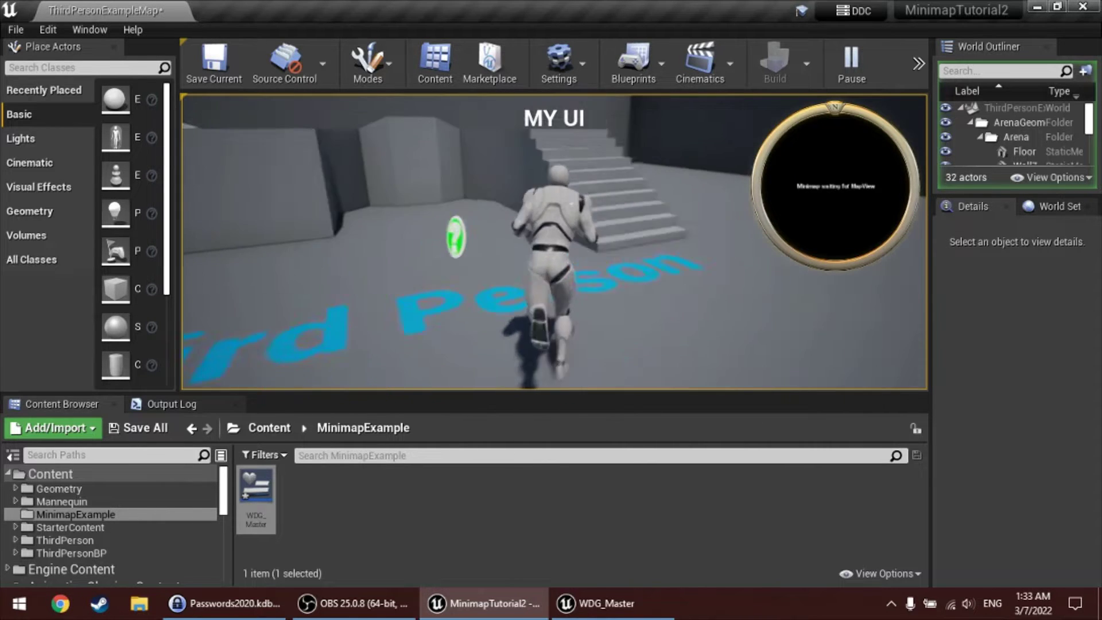
pyautogui.press('w')
pyautogui.press('s')
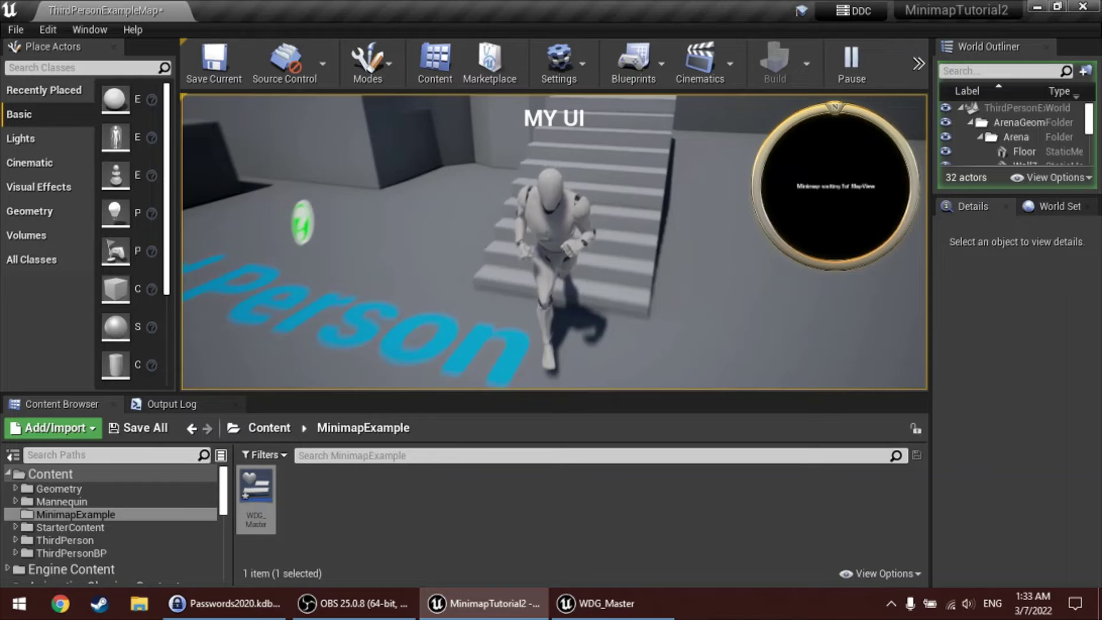
pyautogui.press('w')
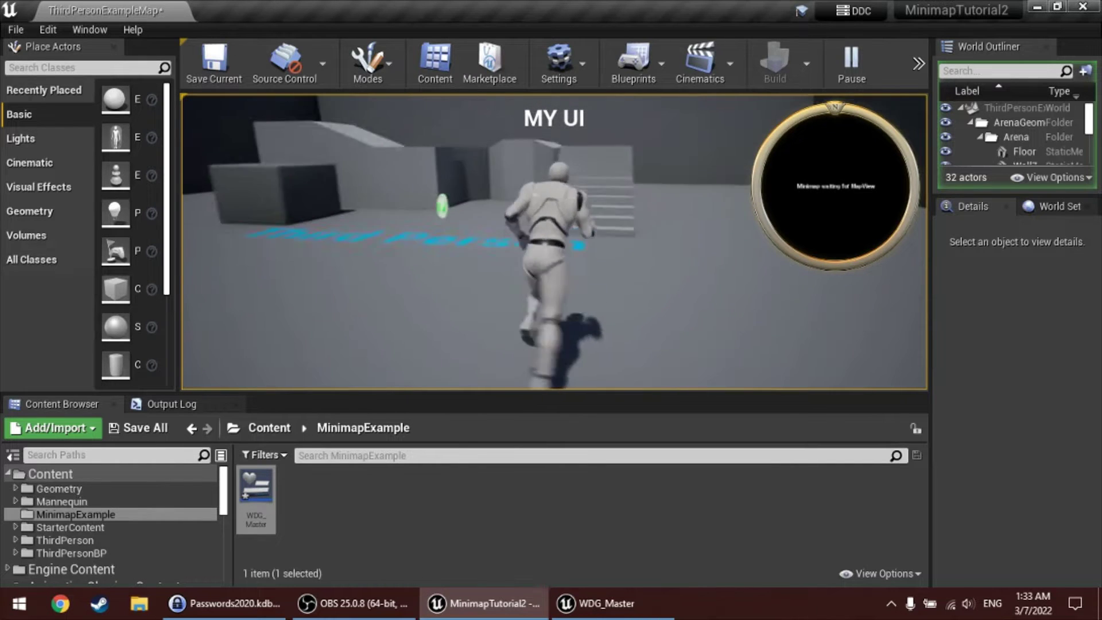
pyautogui.press('s')
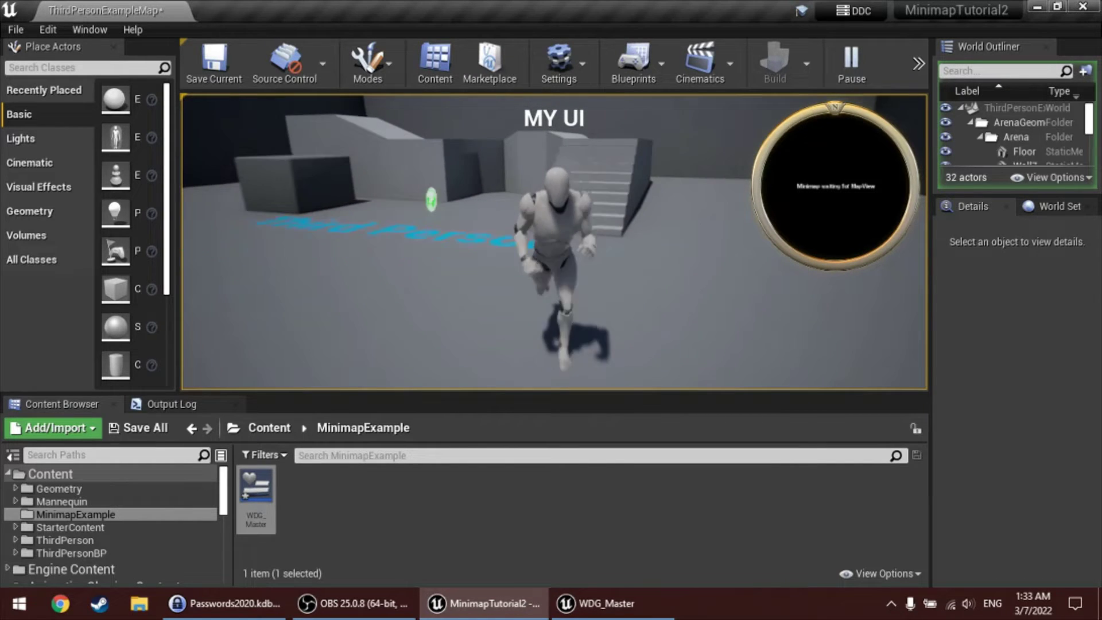
pyautogui.press('w')
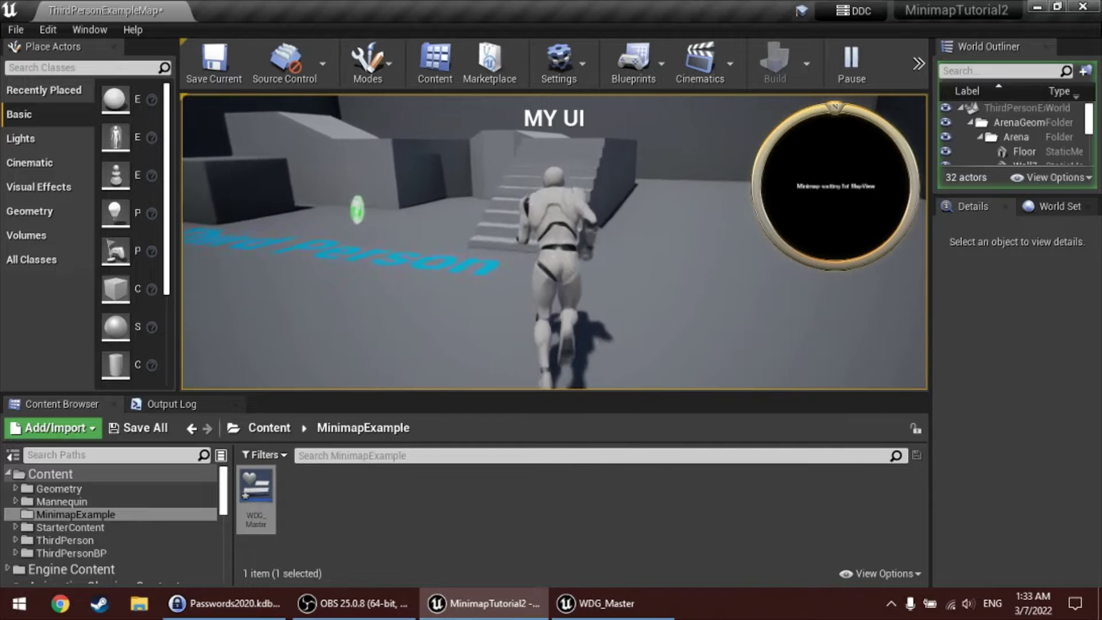
pyautogui.press('s')
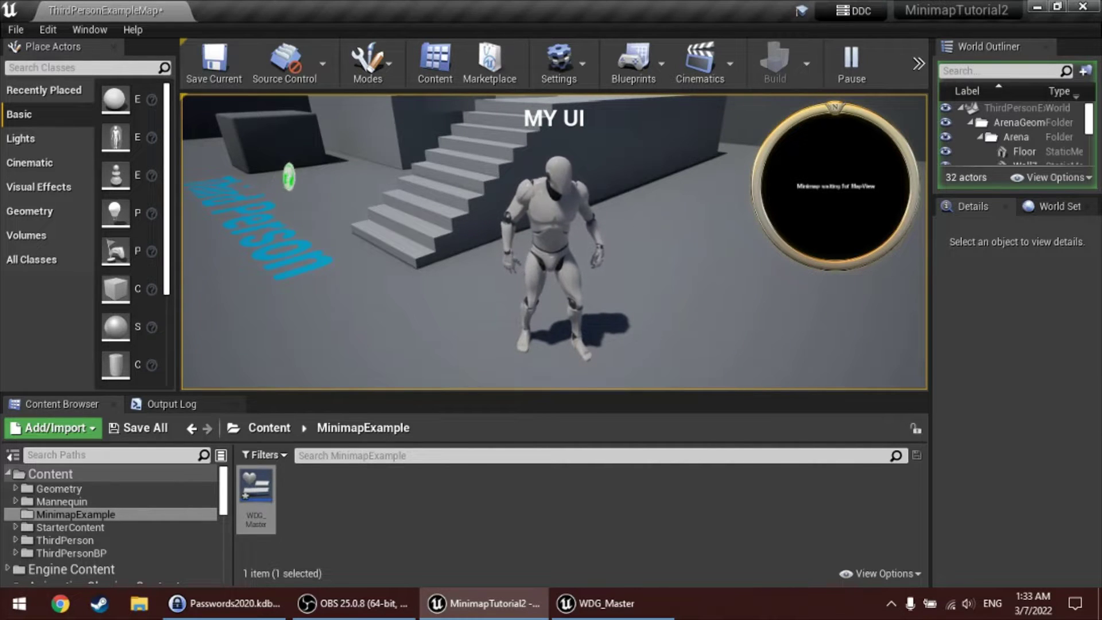
pyautogui.press('s')
pyautogui.press('a')
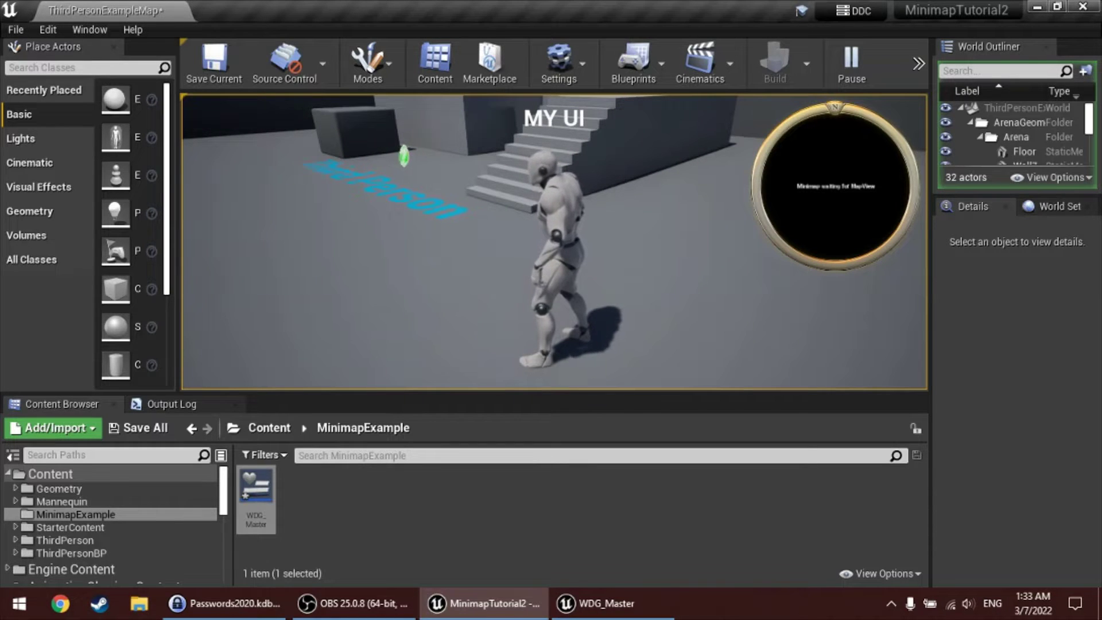
pyautogui.press('Escape')
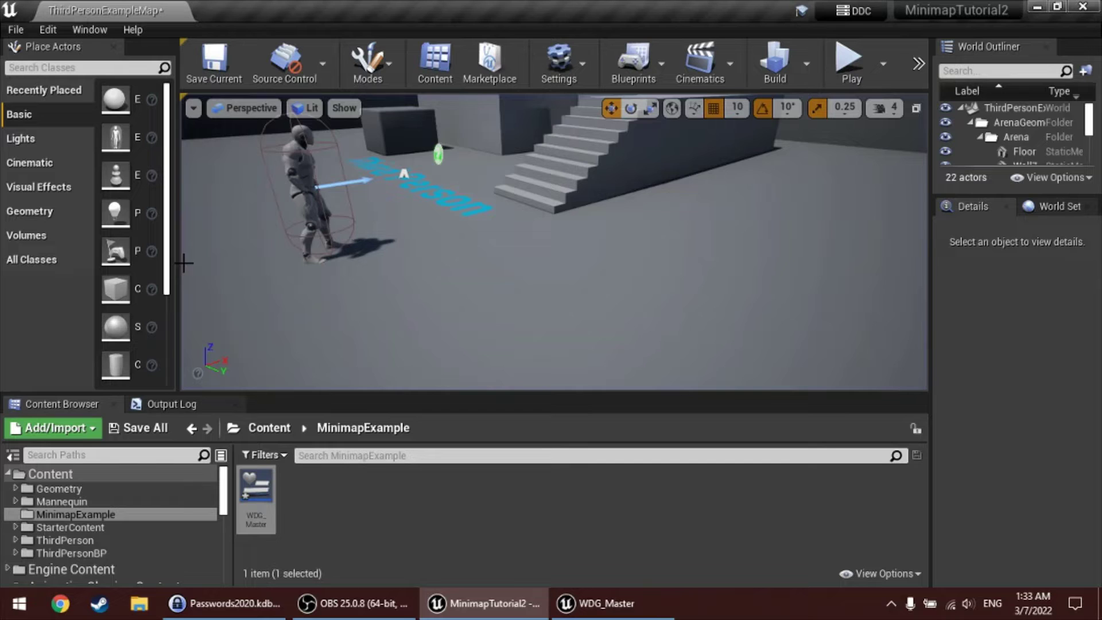
# - Place a Map Background actor in the level and reset its location to the origin (0, 0, 0)
pyautogui.moveTo(184, 263); pyautogui.dragTo(322, 265)
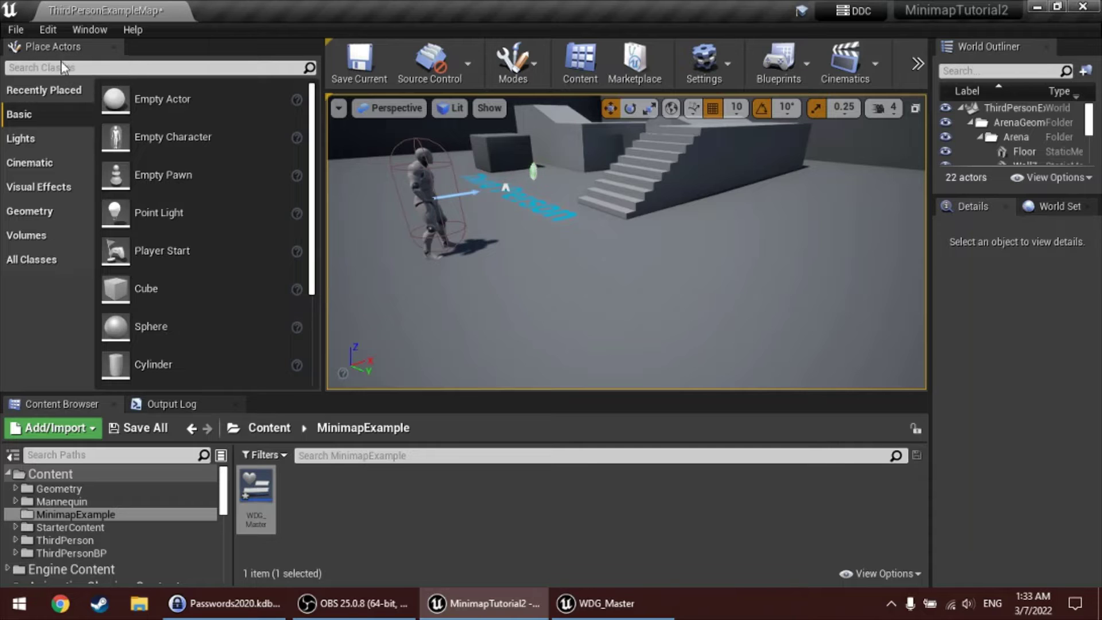
pyautogui.click(90, 29)
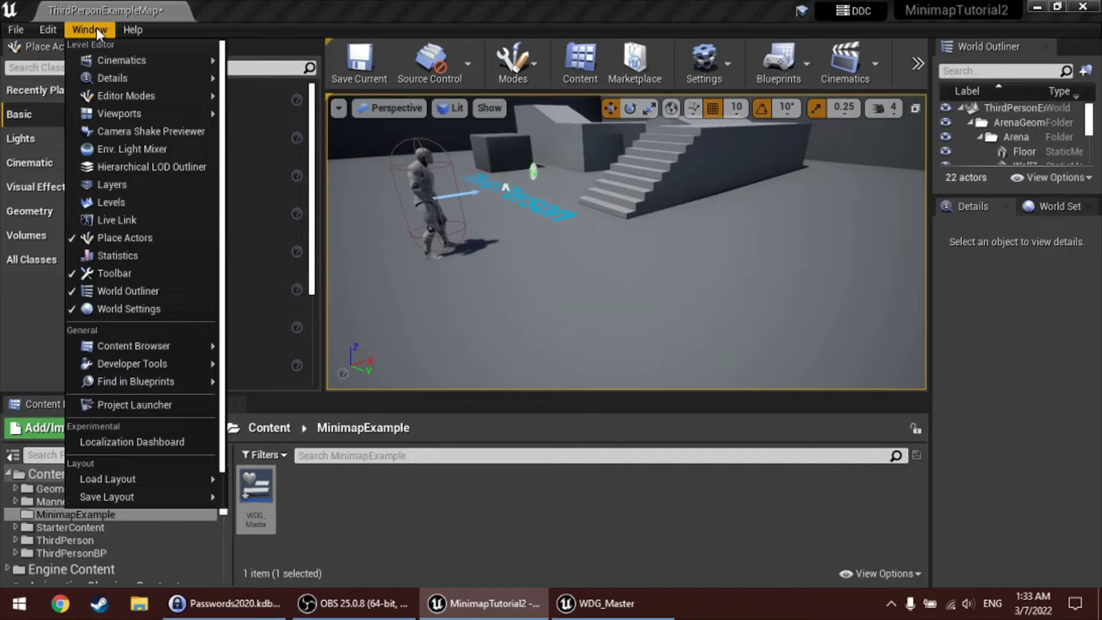
pyautogui.click(115, 68)
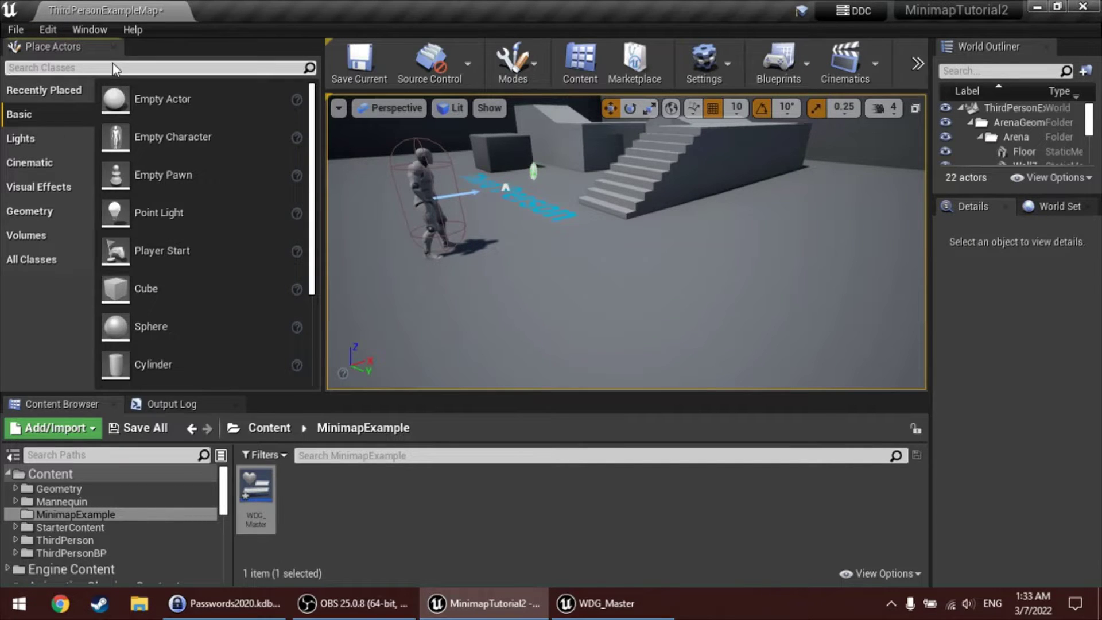
pyautogui.write('map back')
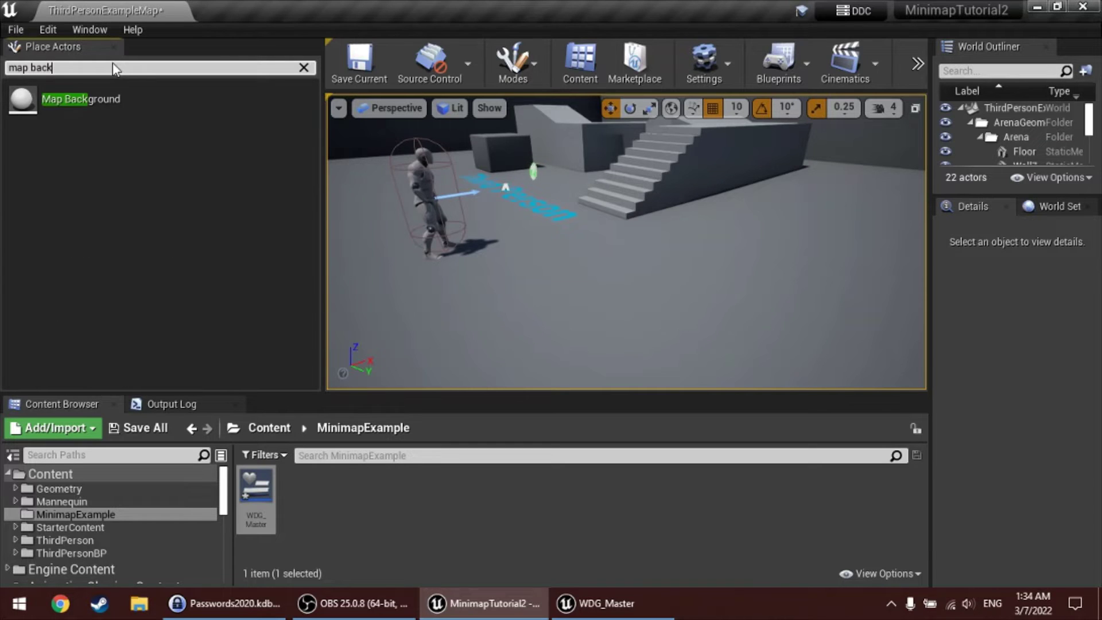
pyautogui.moveTo(106, 87); pyautogui.dragTo(572, 227)
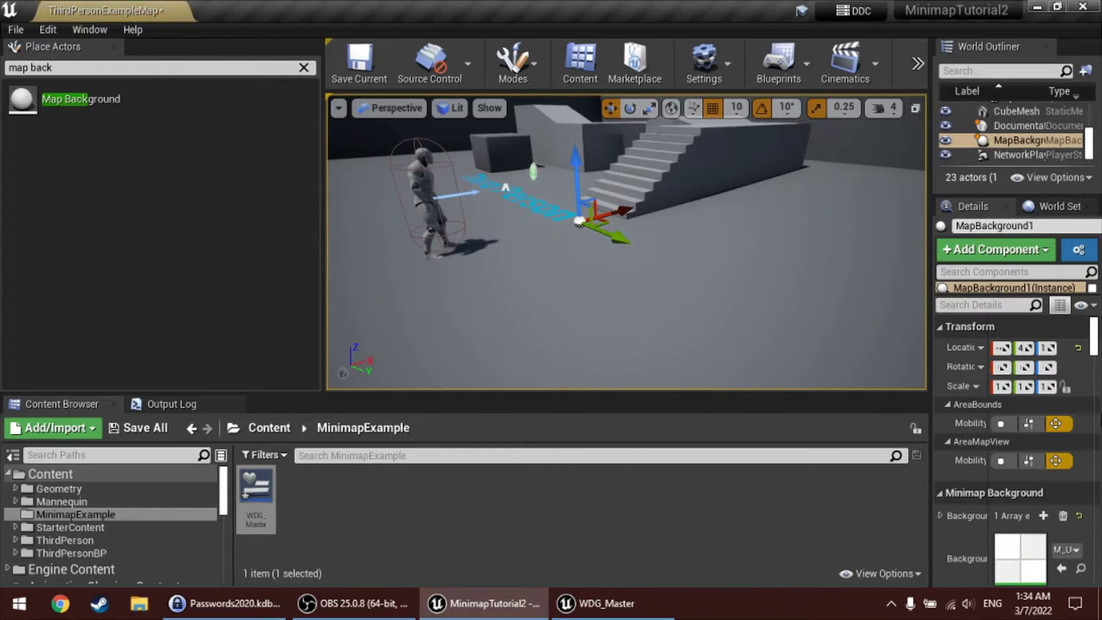
pyautogui.click(1078, 347)
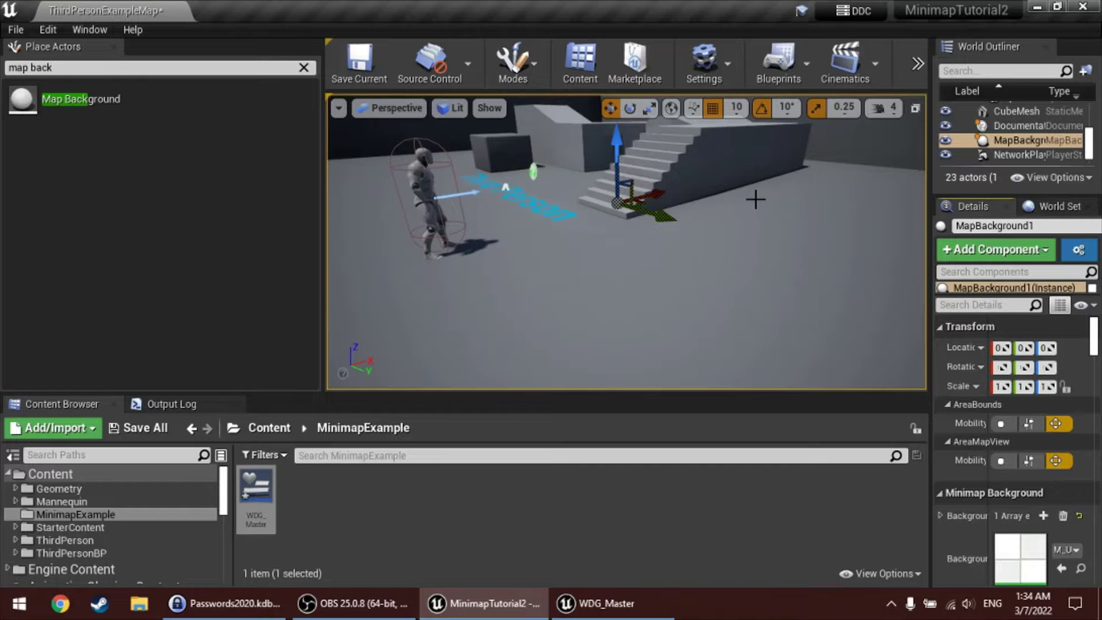
# - Frame the Map Background actor and examine its bounds around the arena from above
pyautogui.moveTo(756, 200); pyautogui.dragTo(780, 193, button='right')
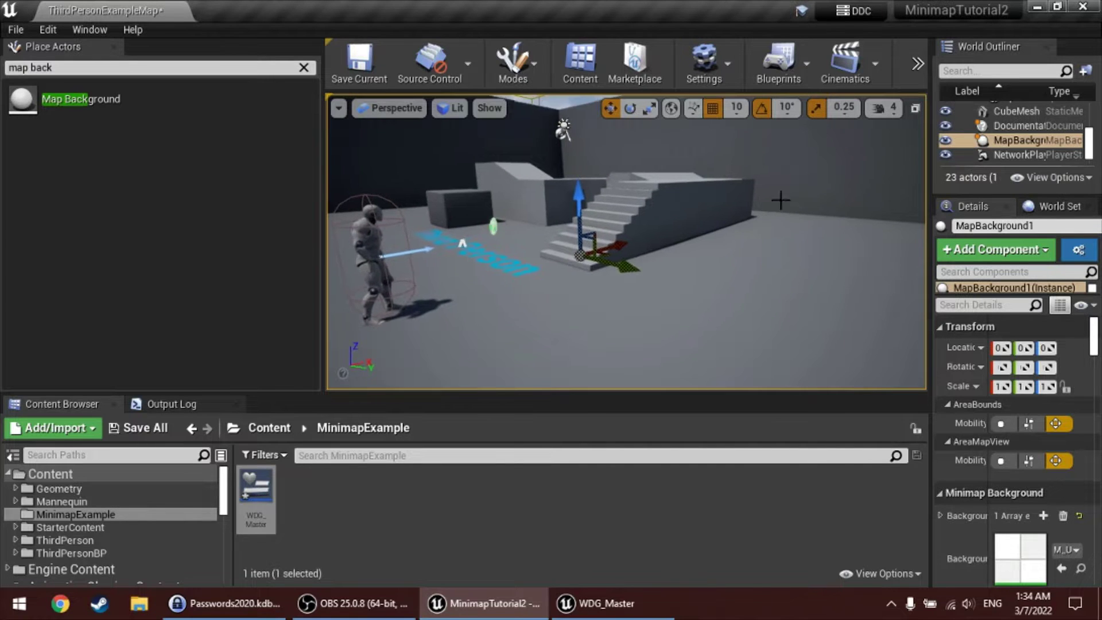
pyautogui.press('f')
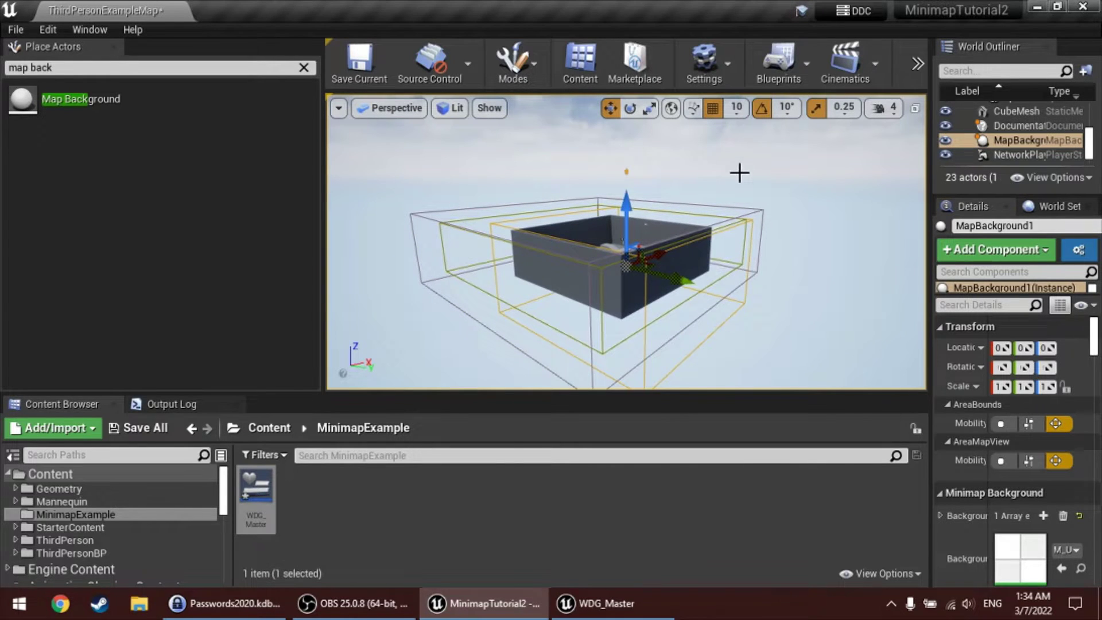
pyautogui.keyDown('alt'); pyautogui.moveTo(712, 230); pyautogui.dragTo(350, 324); pyautogui.keyUp('alt')
pyautogui.keyDown('alt'); pyautogui.moveTo(735, 248); pyautogui.dragTo(781, 182); pyautogui.keyUp('alt')
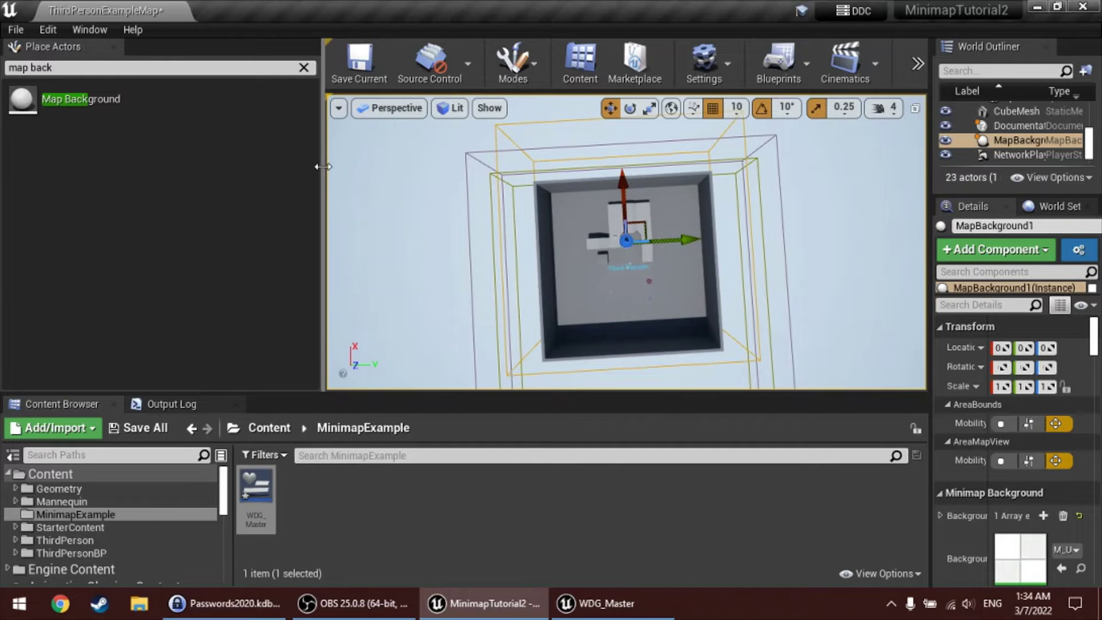
pyautogui.moveTo(323, 167); pyautogui.dragTo(189, 167)
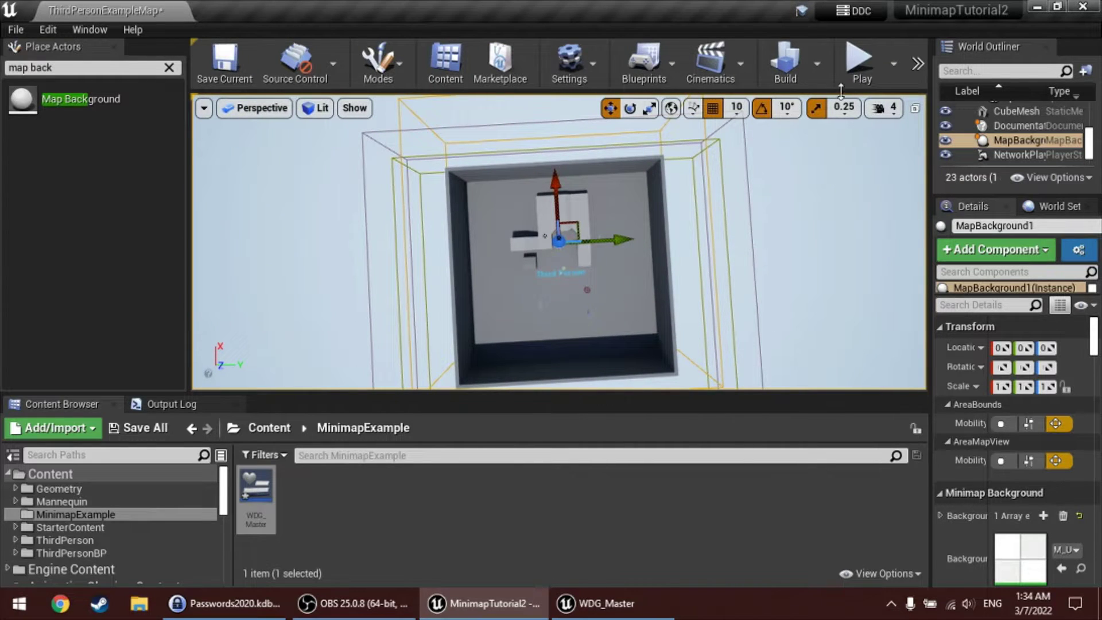
# - Play the level, run the character around the floor, stairs and platforms to check the minimap background, and stop playing
pyautogui.click(861, 69)
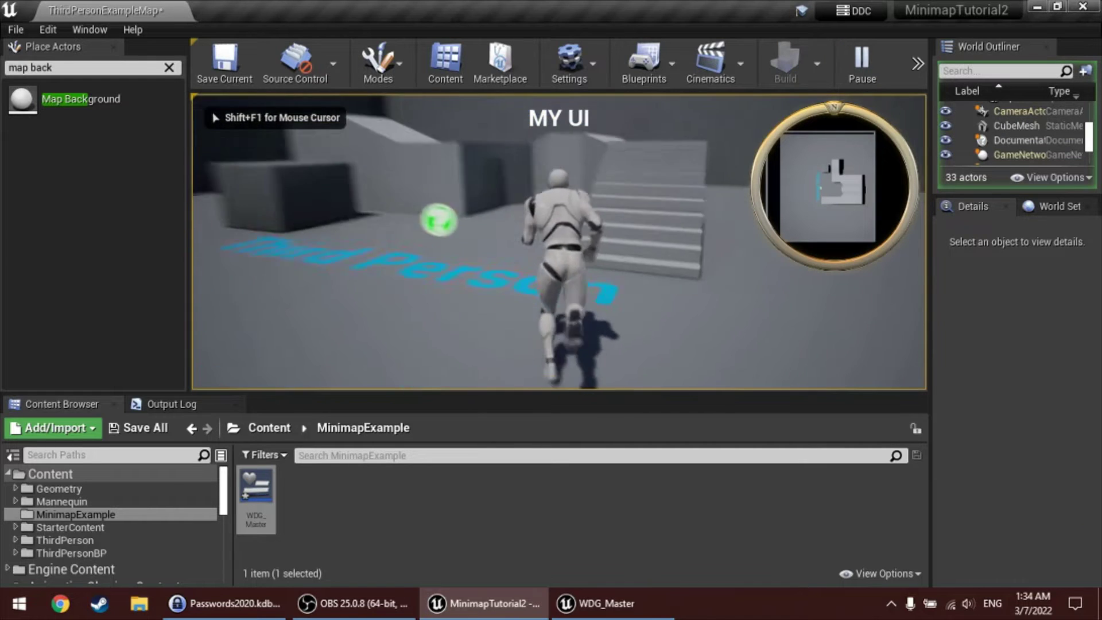
pyautogui.press('d')
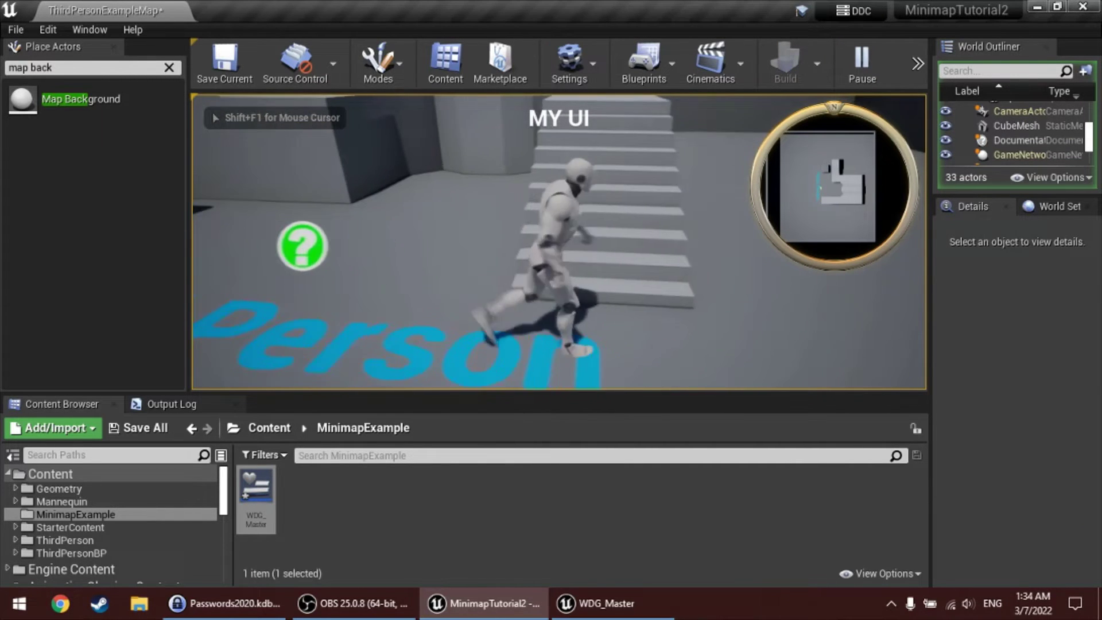
pyautogui.press('s')
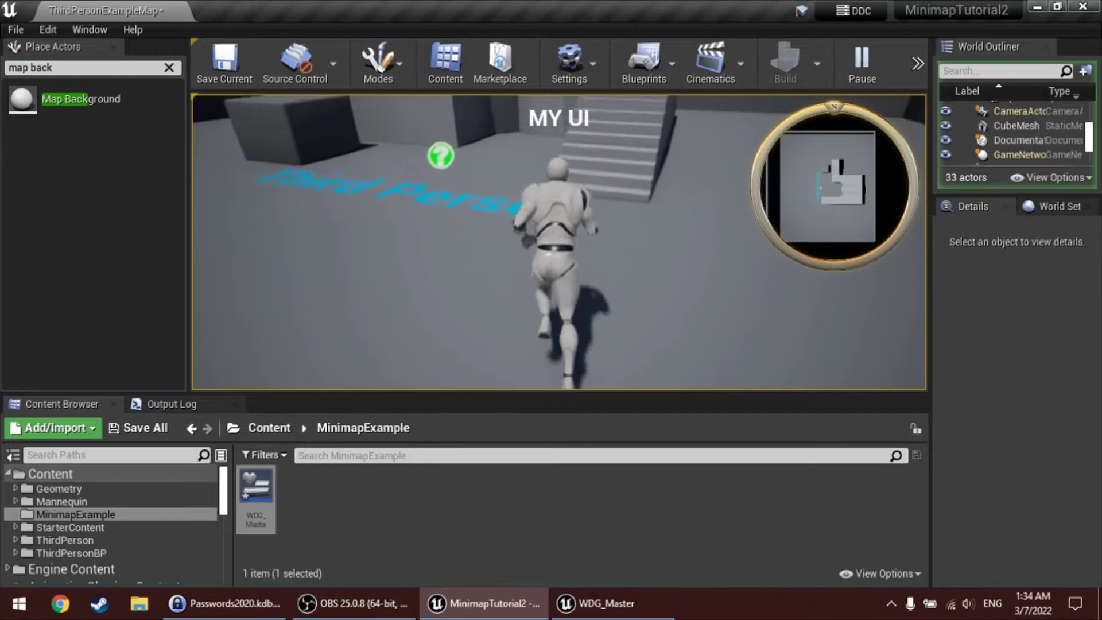
pyautogui.press('w')
pyautogui.press('d')
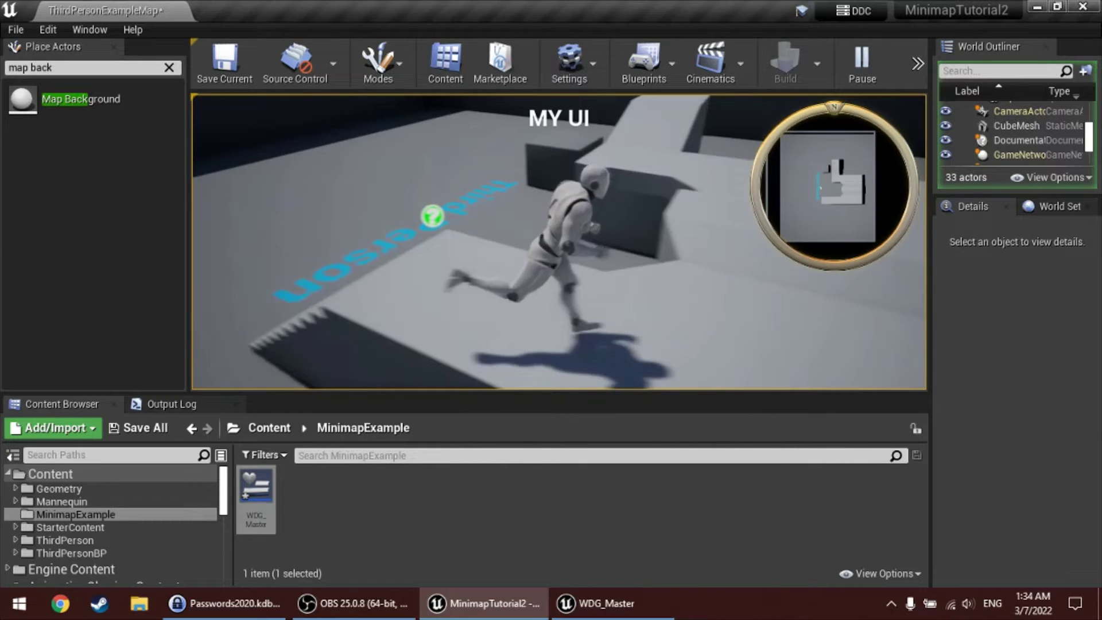
pyautogui.press('a')
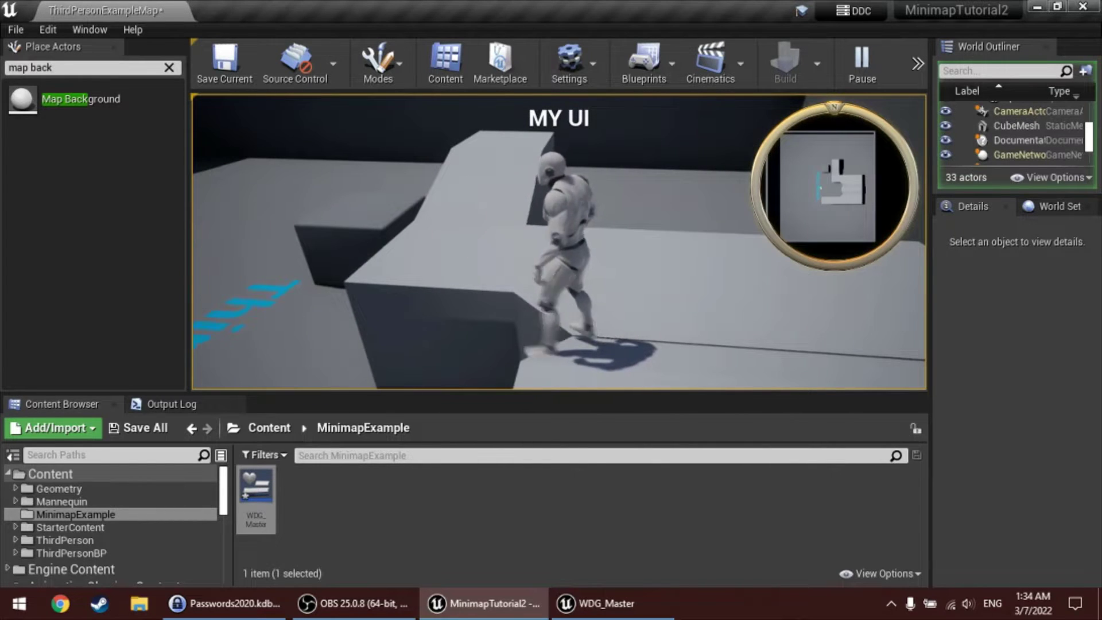
pyautogui.press('a')
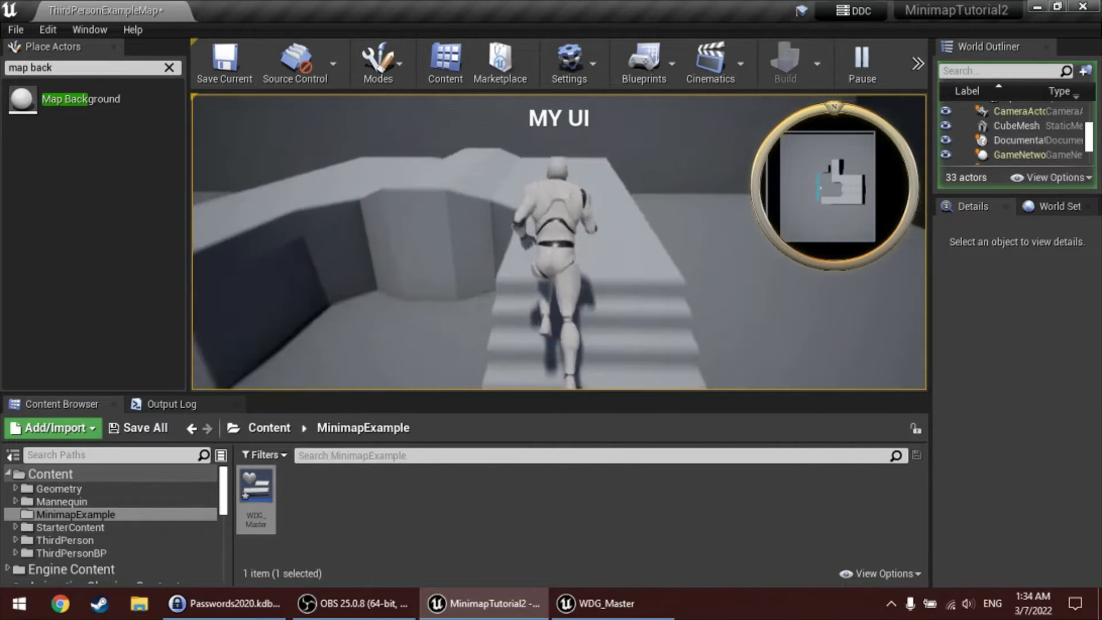
pyautogui.press('d')
pyautogui.press('w')
pyautogui.press('w')
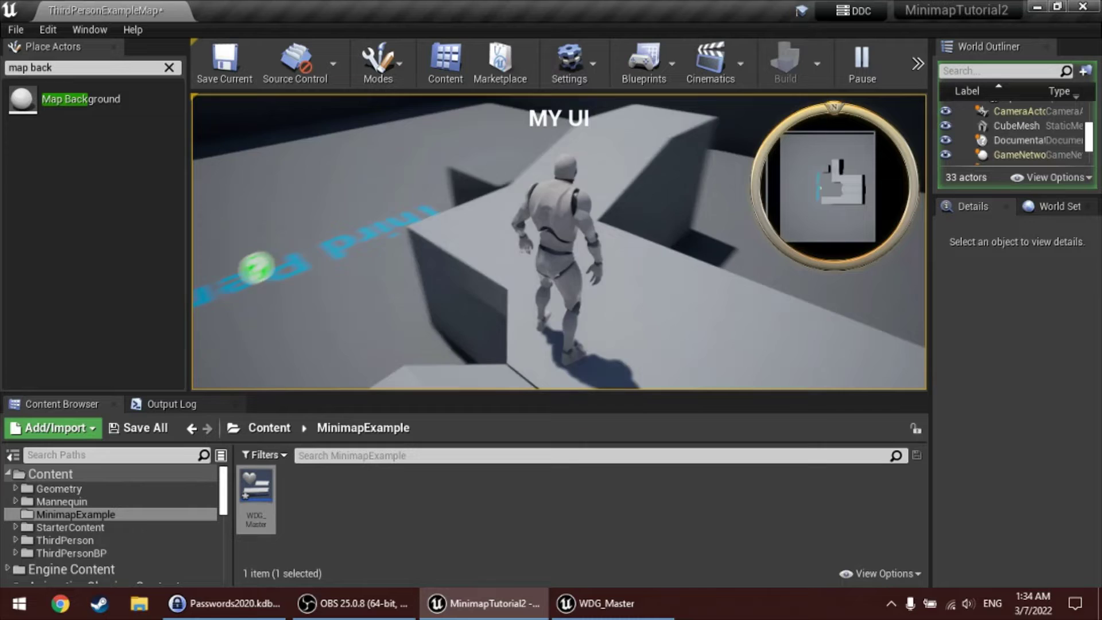
pyautogui.press('w')
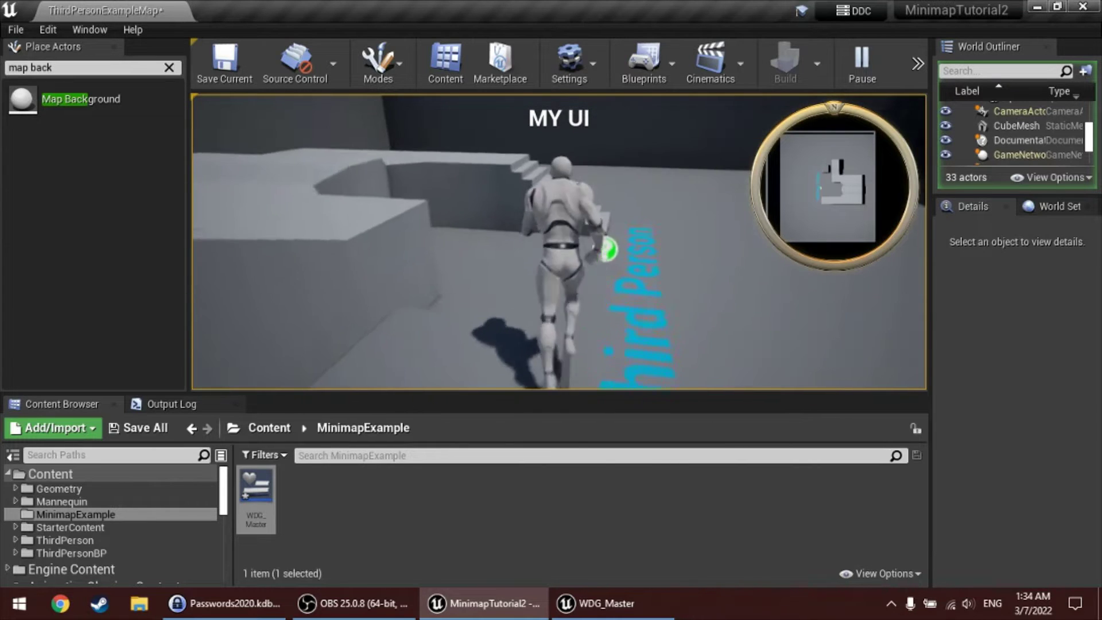
pyautogui.press('w')
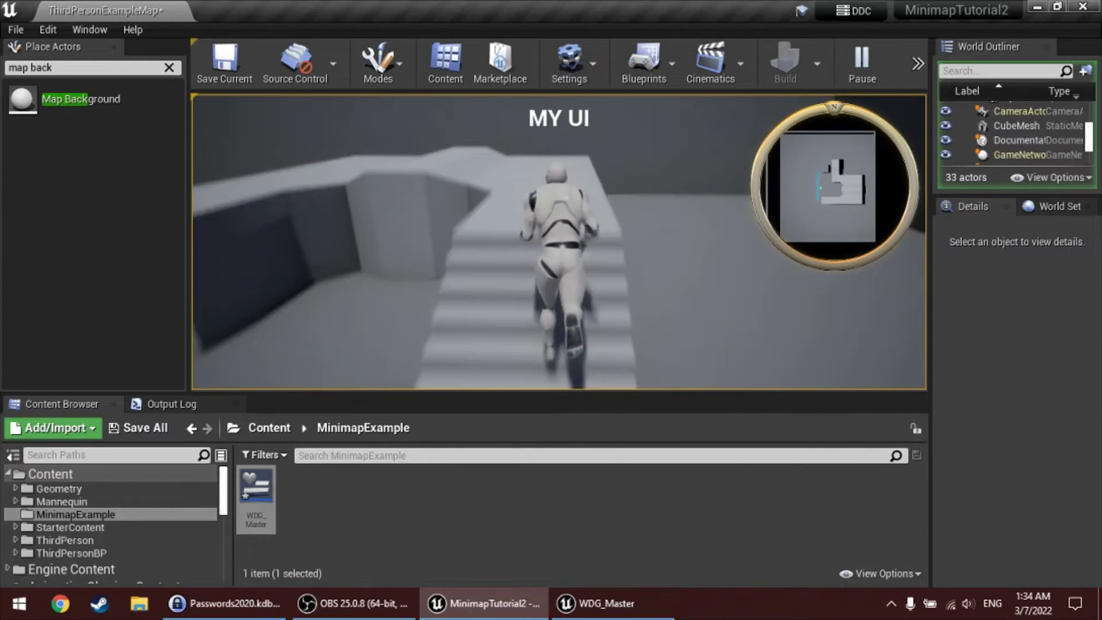
pyautogui.press('w')
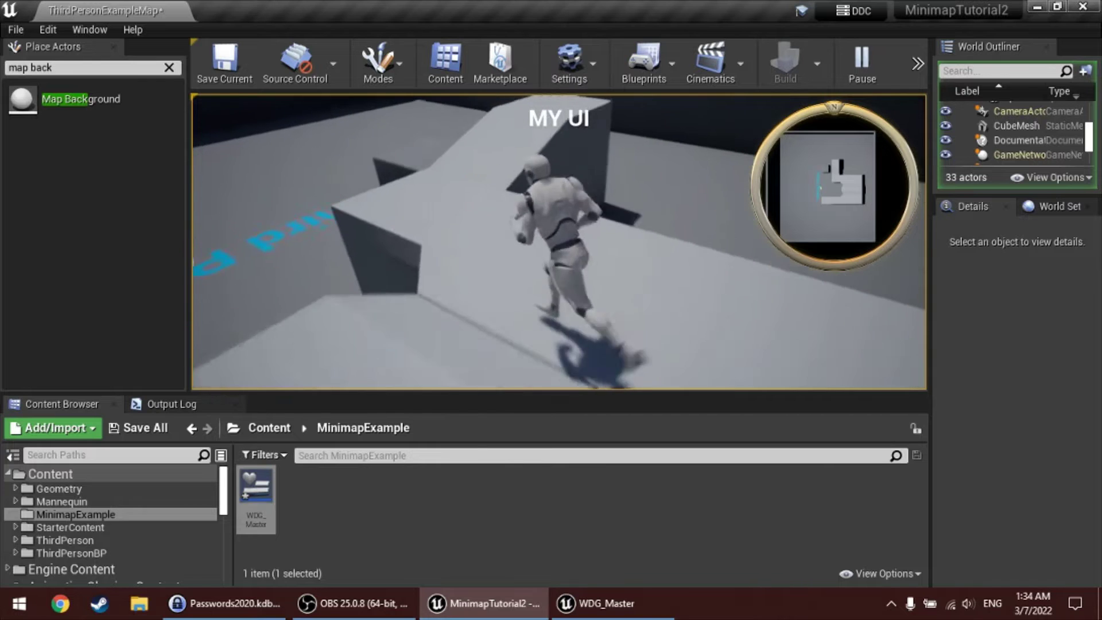
pyautogui.press('w')
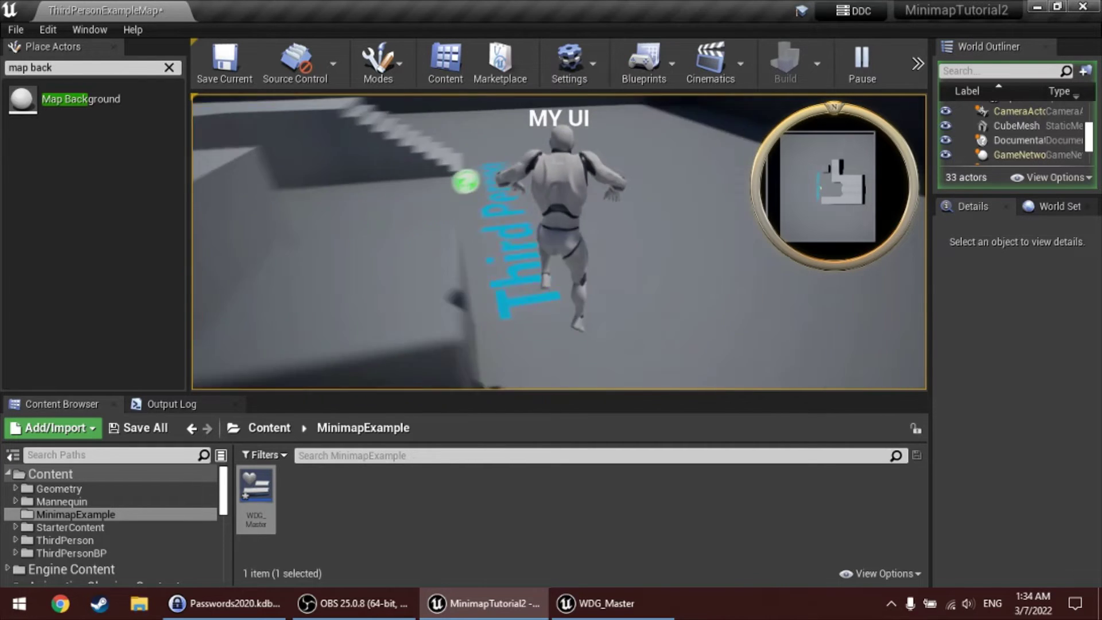
pyautogui.press('w')
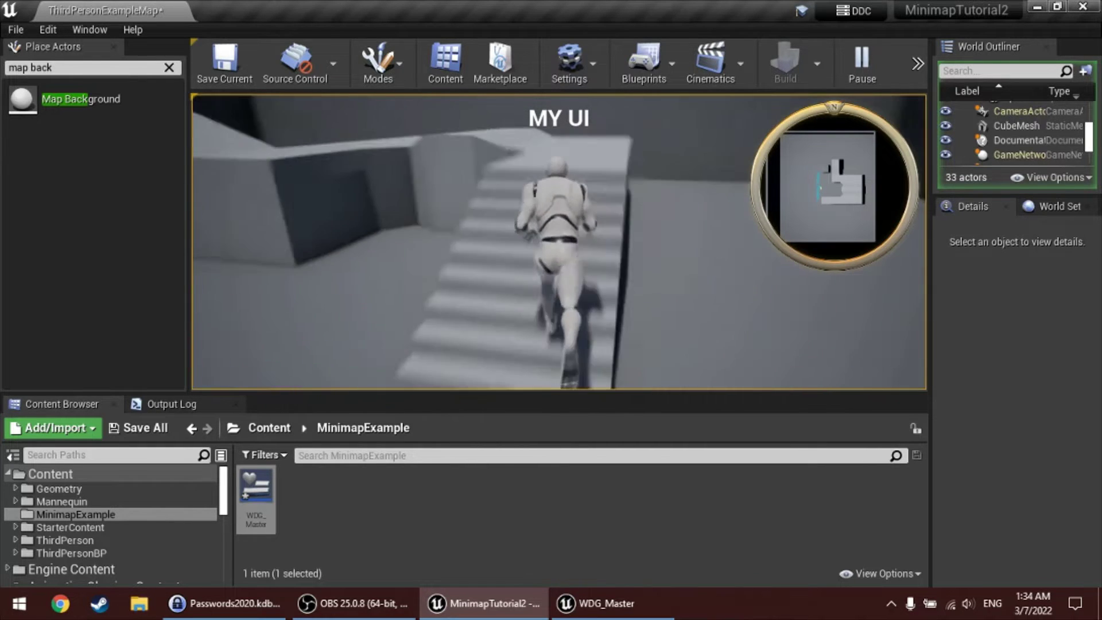
pyautogui.press('w')
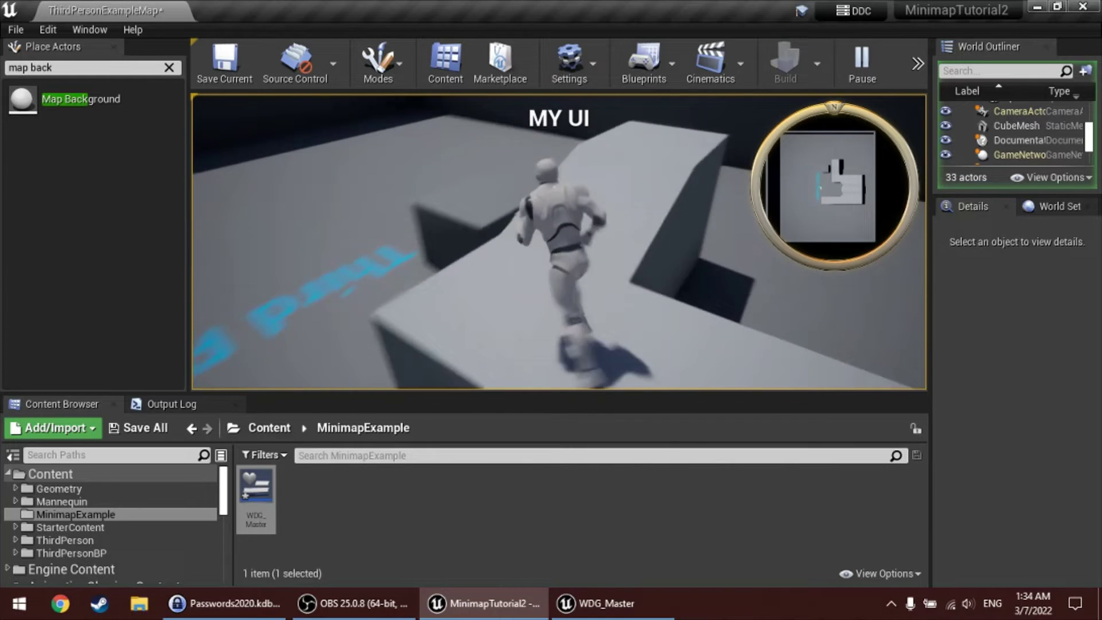
pyautogui.press('w')
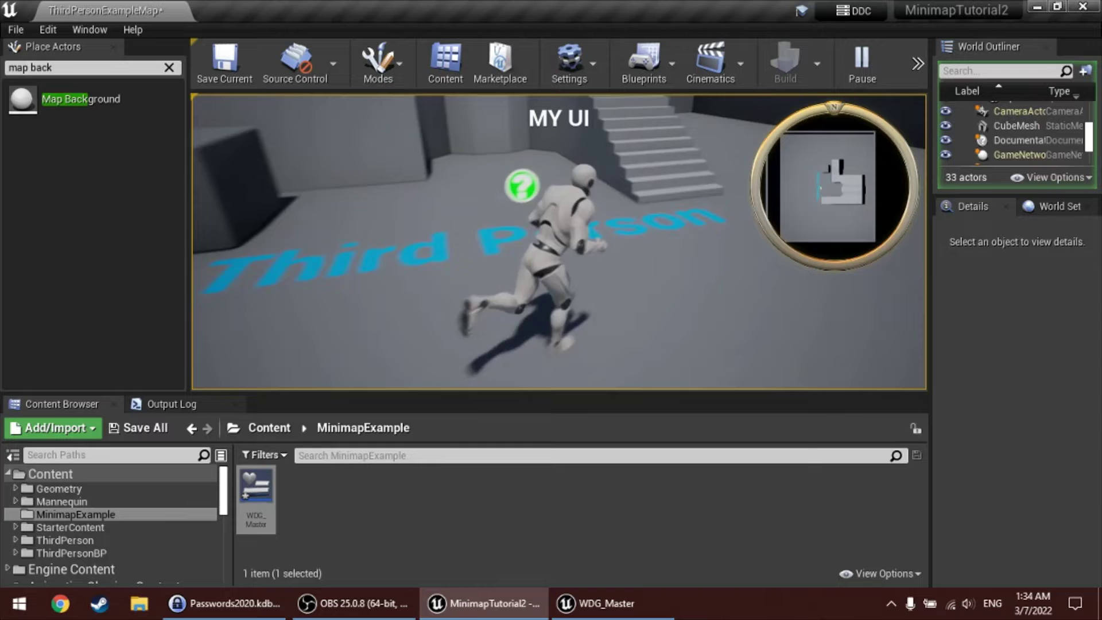
pyautogui.press('Escape')
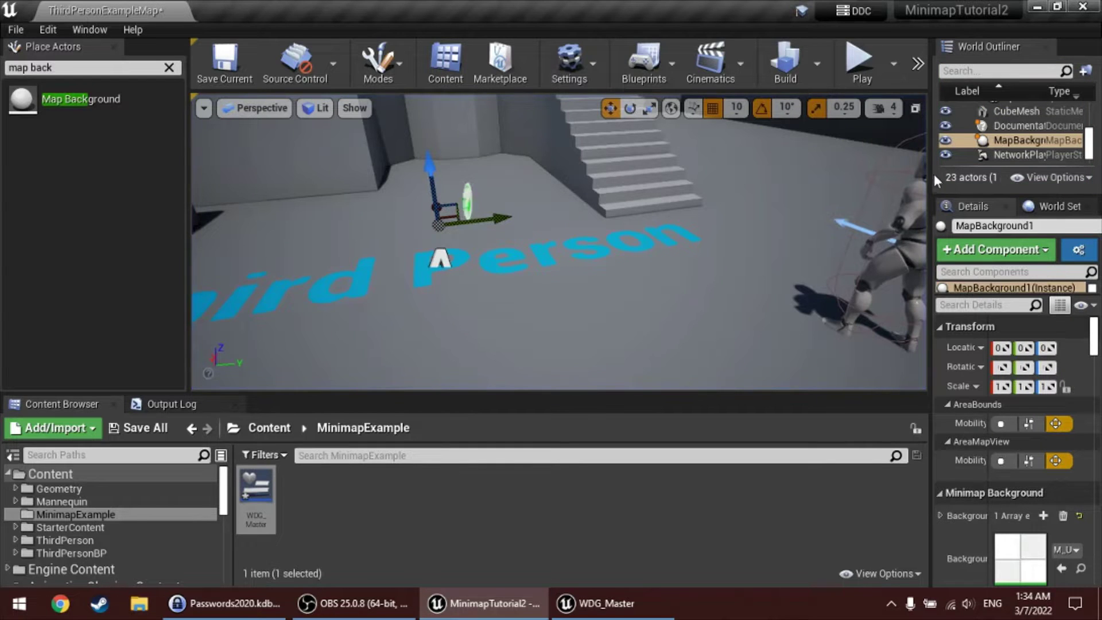
# - Select the ThirdPersonCharacter in the level, frame it, and open its blueprint for editing
pyautogui.moveTo(931, 174); pyautogui.dragTo(825, 185)
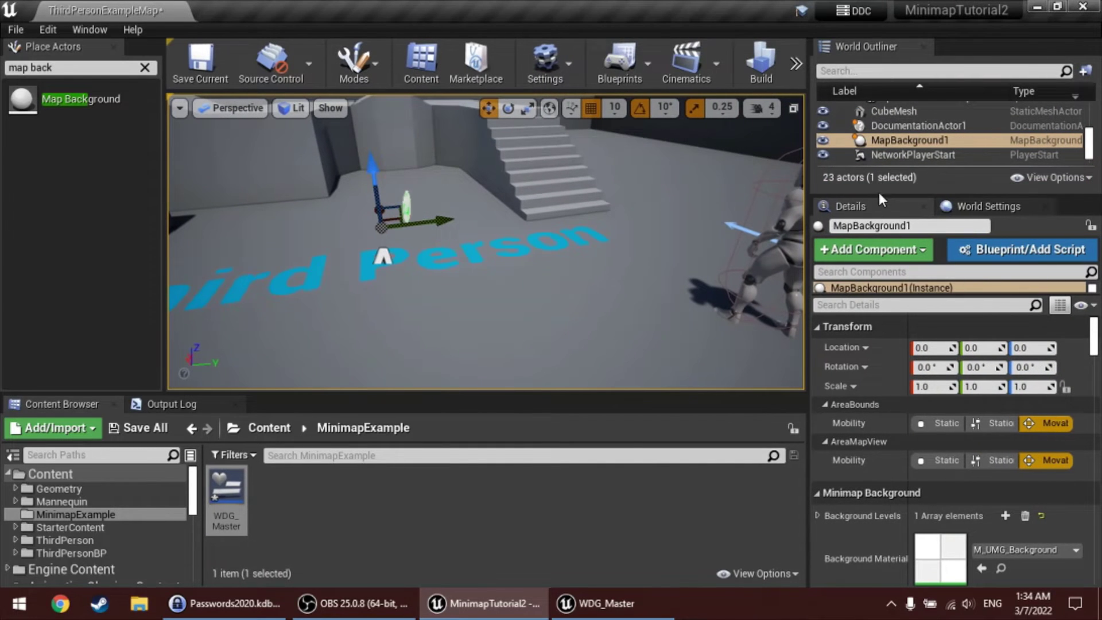
pyautogui.click(777, 224)
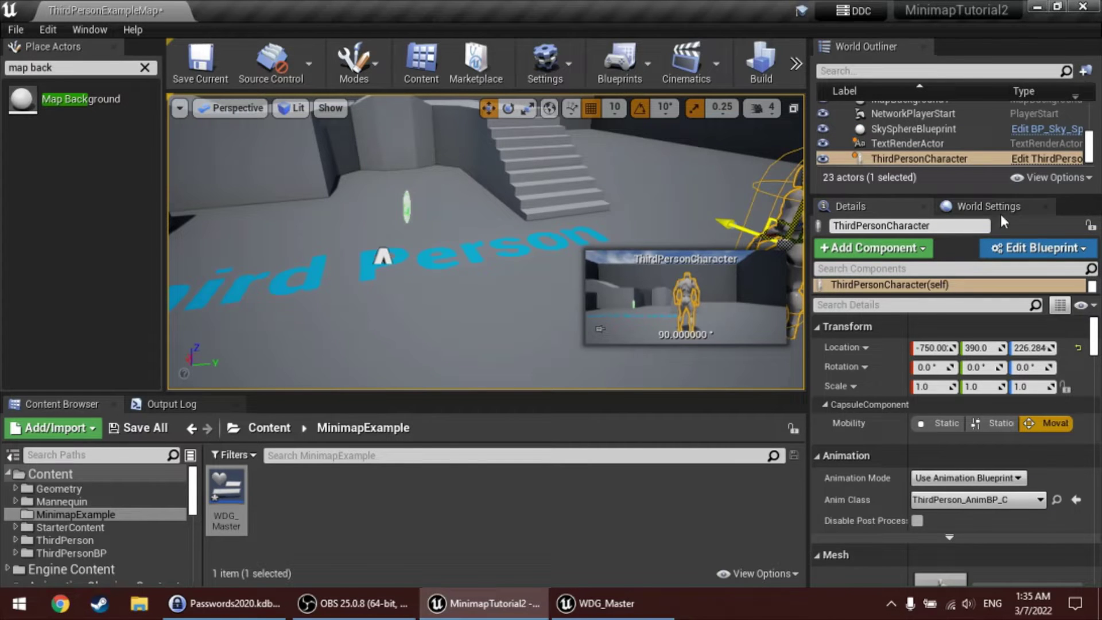
pyautogui.moveTo(989, 196); pyautogui.dragTo(988, 284)
pyautogui.press('f')
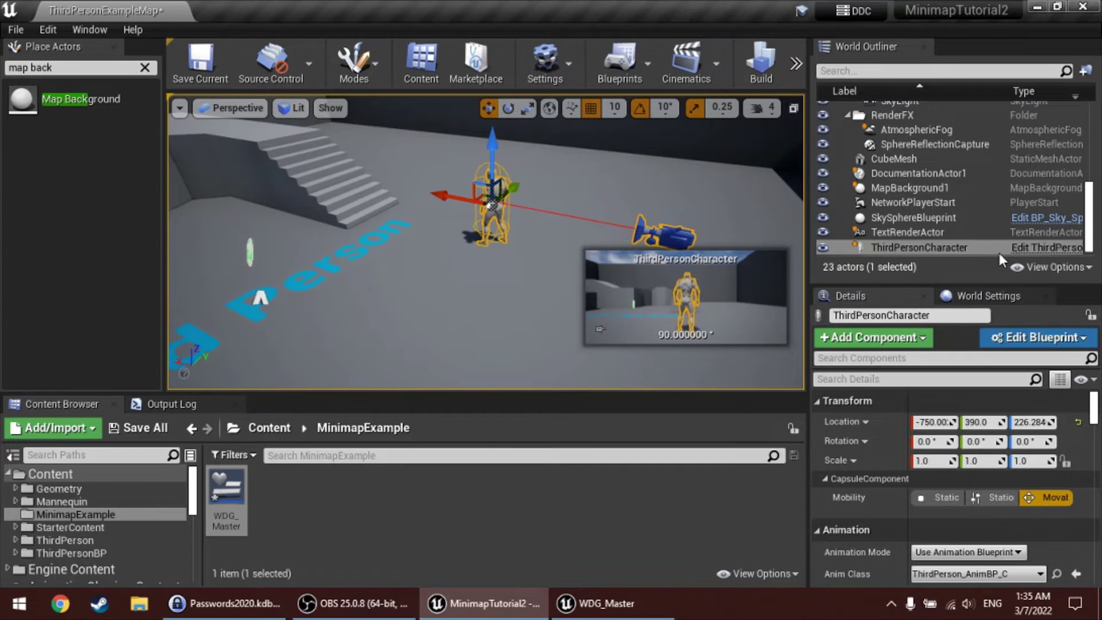
pyautogui.moveTo(805, 176); pyautogui.dragTo(786, 176)
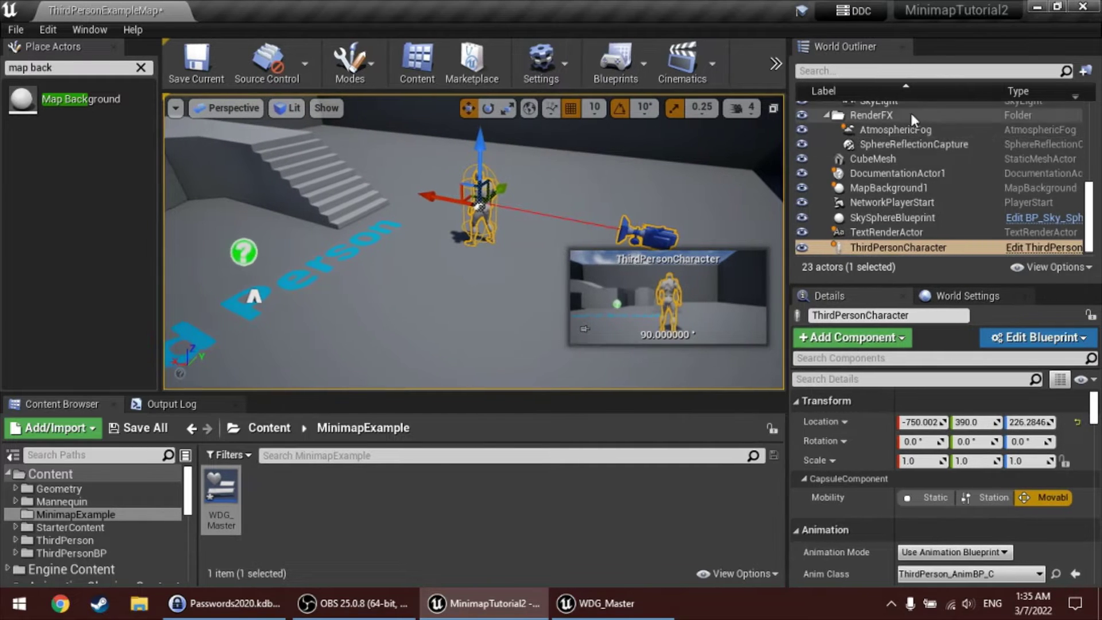
pyautogui.click(1041, 247)
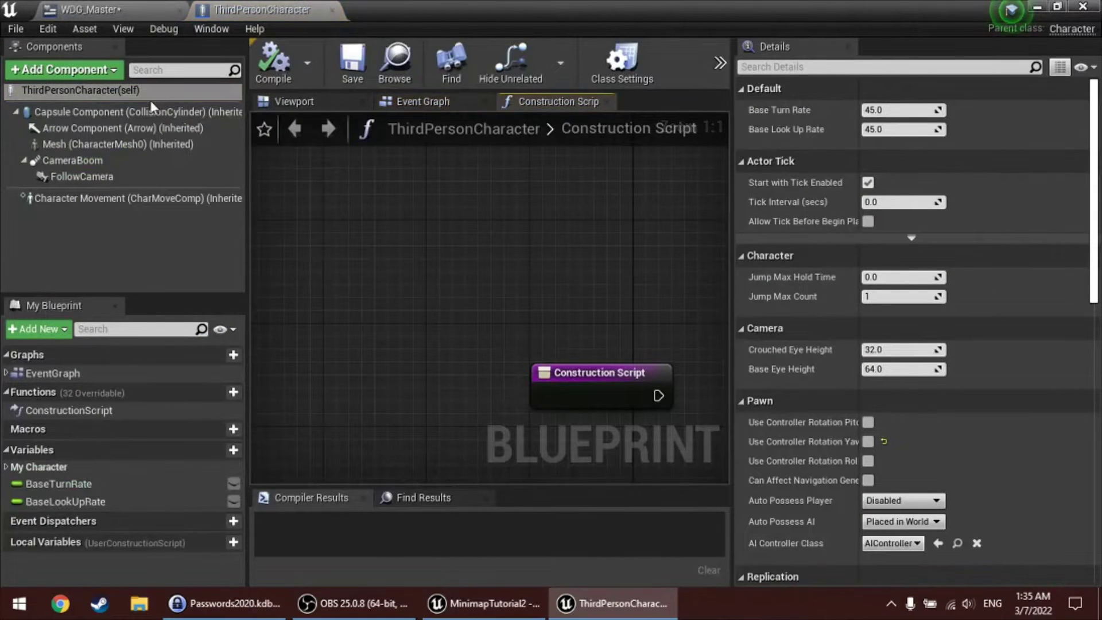
# - Add a Map Icon component to the ThirdPersonCharacter blueprint
pyautogui.click(101, 69)
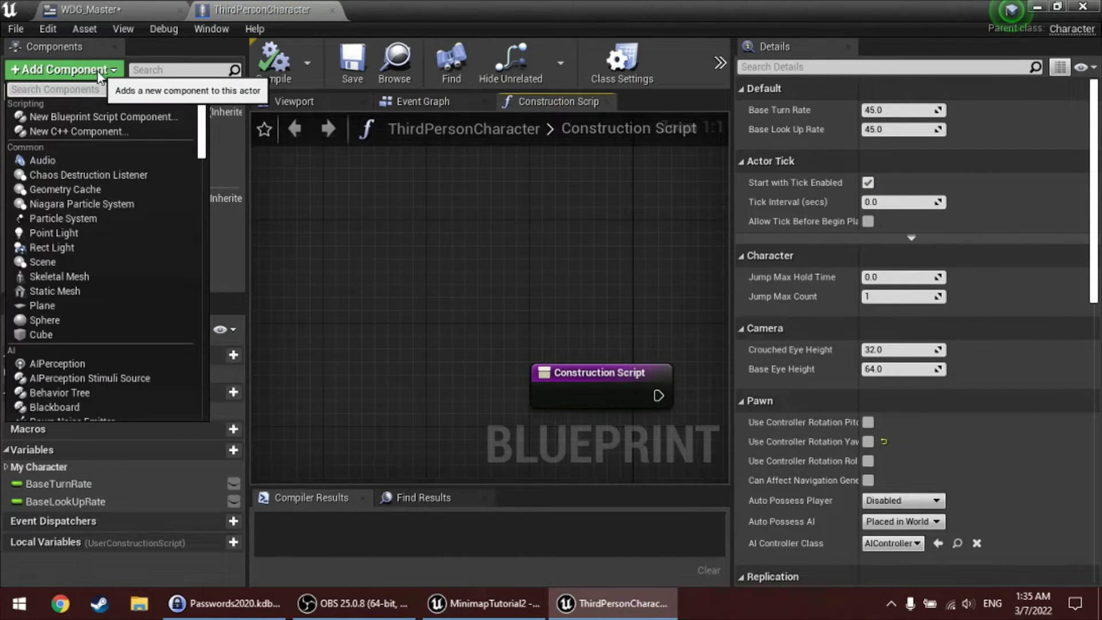
pyautogui.write('map icon')
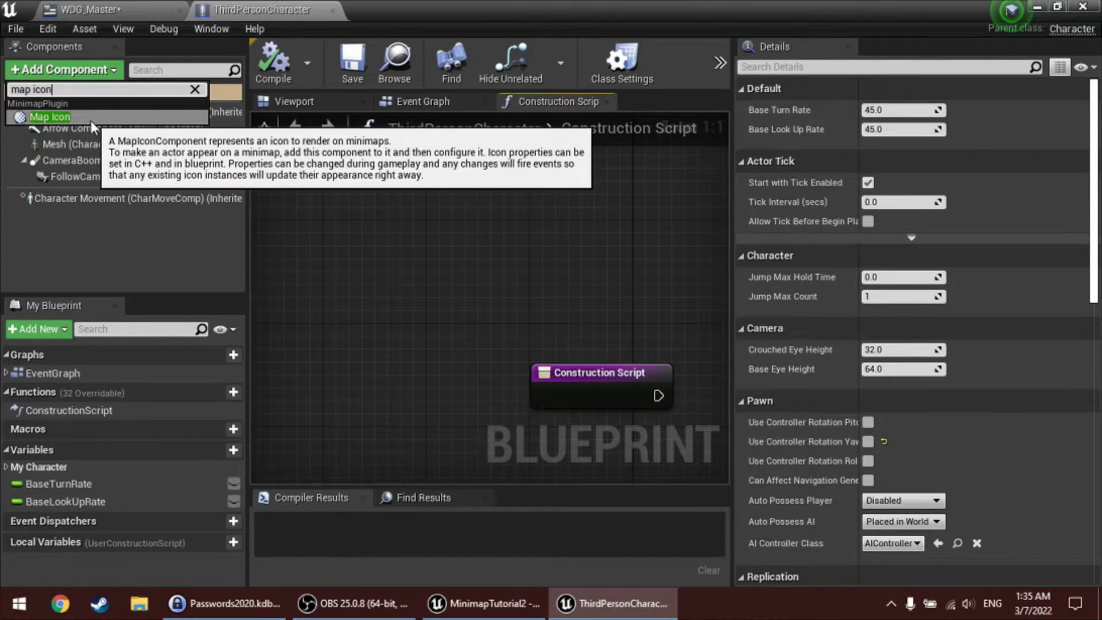
pyautogui.click(52, 117)
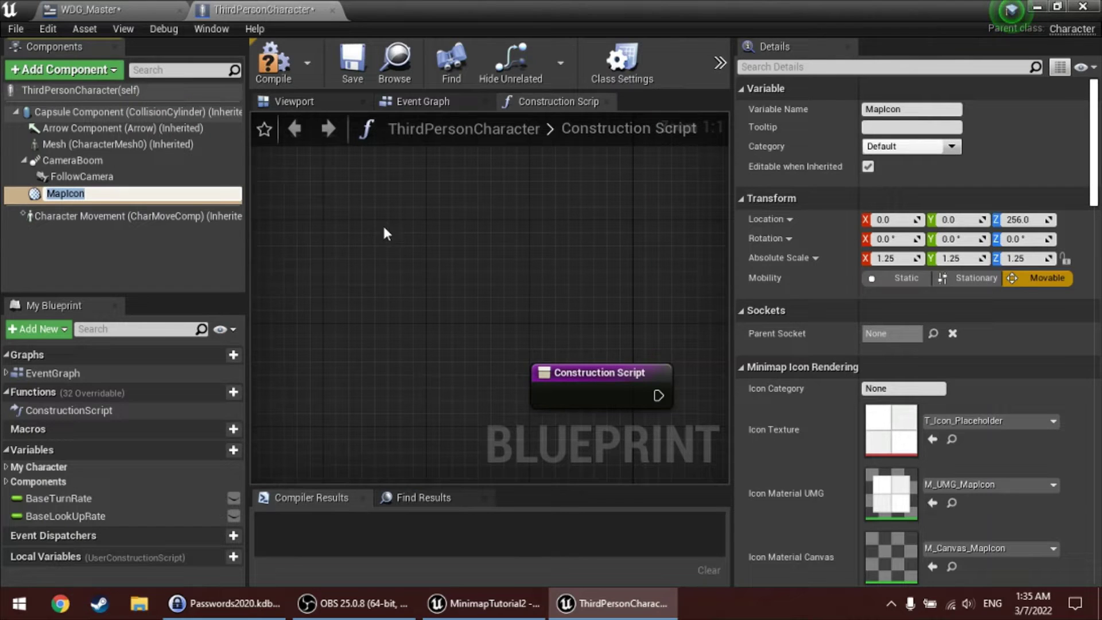
# - Set the map icon's Icon Texture to T_Icon_Player from the plugin content
pyautogui.scroll(-3, 801, 308)
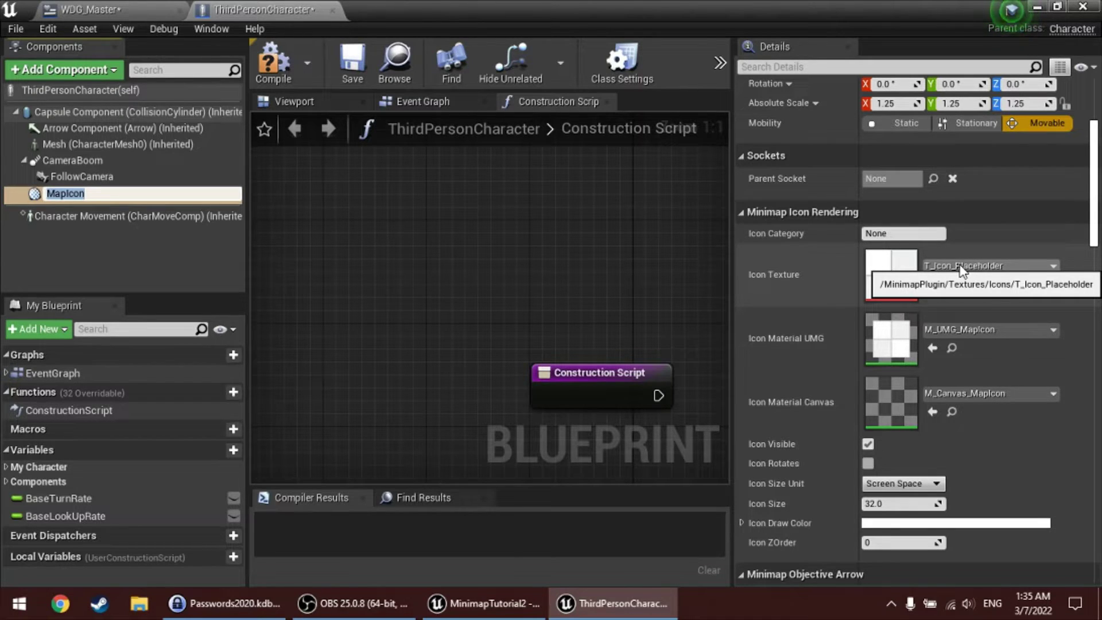
pyautogui.click(1006, 267)
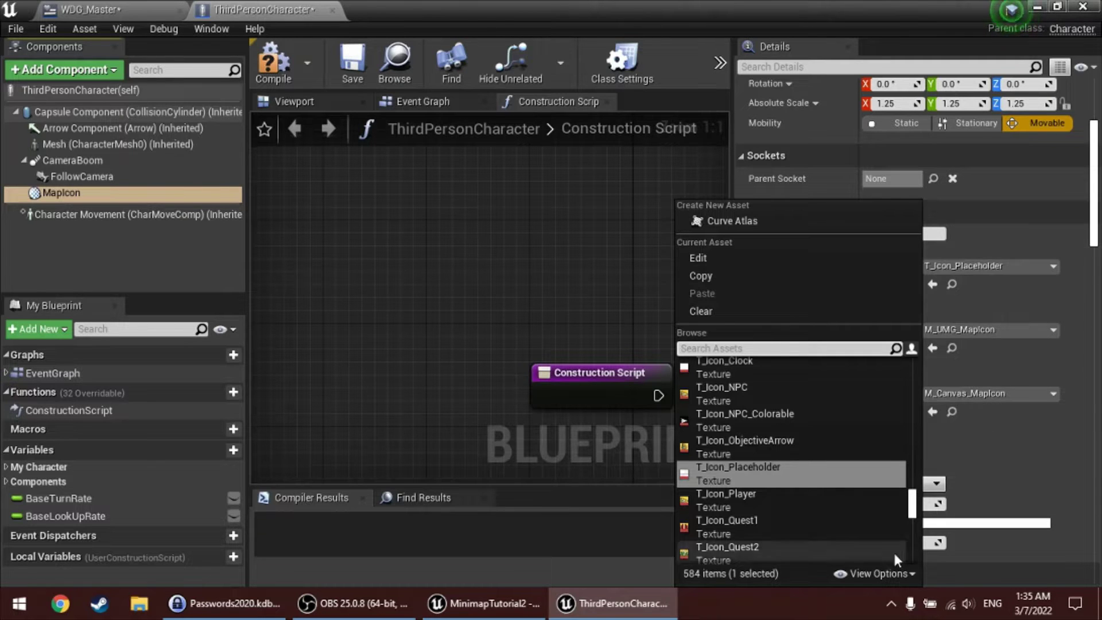
pyautogui.click(884, 574)
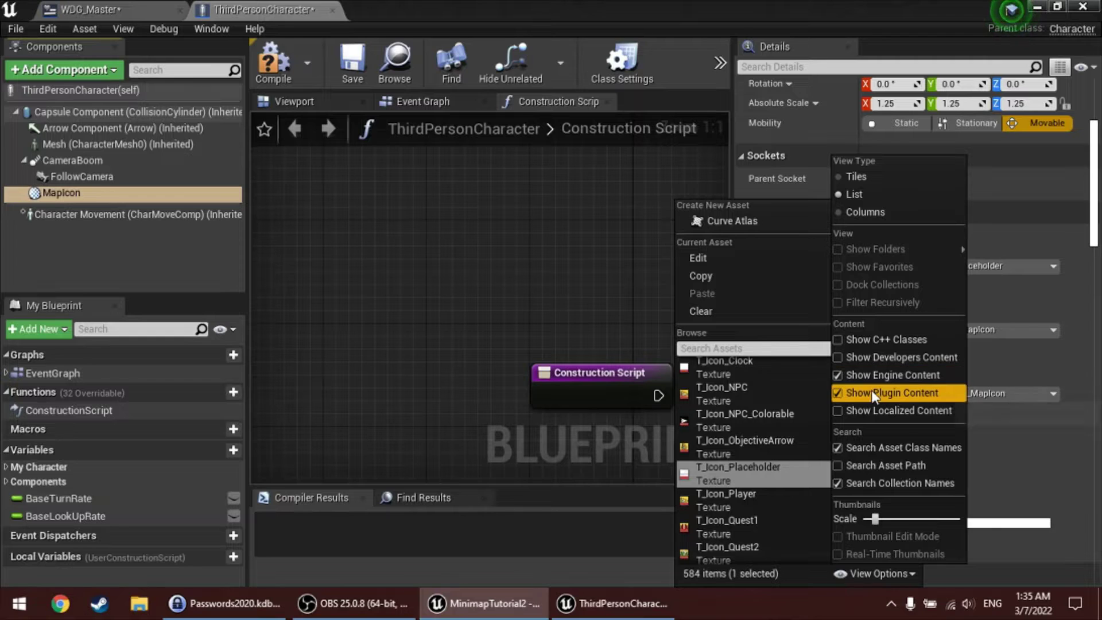
pyautogui.click(879, 575)
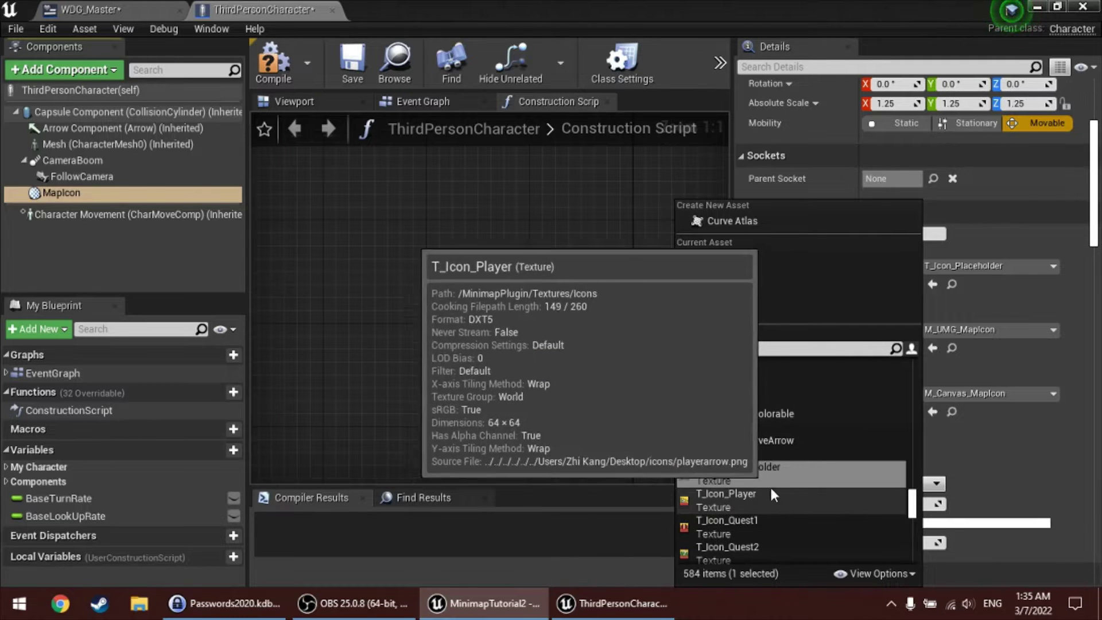
pyautogui.click(759, 494)
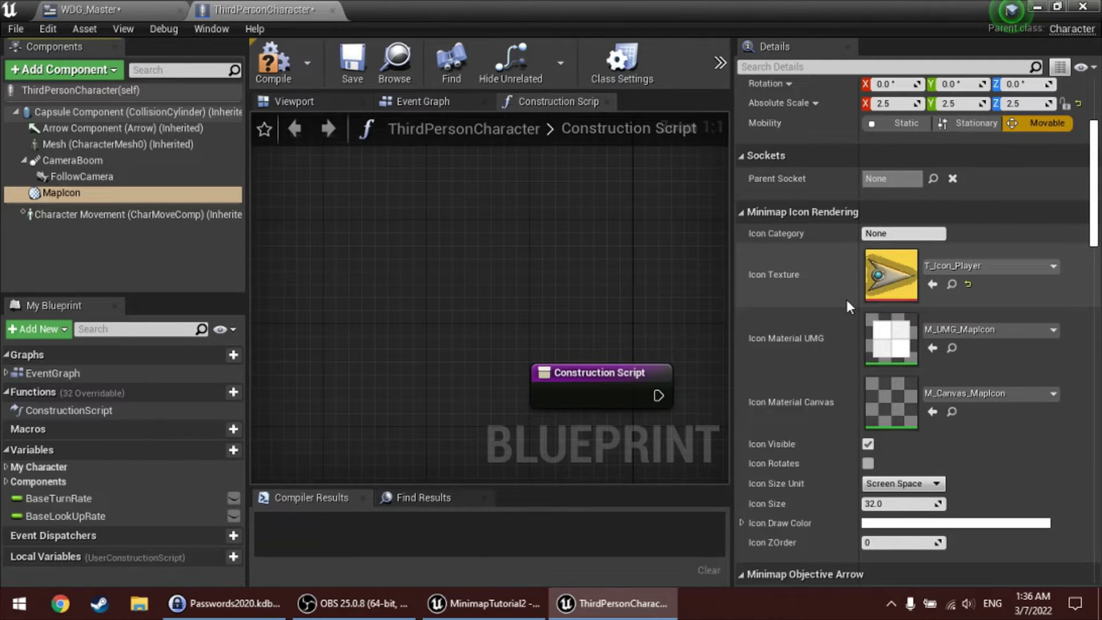
# - Examine the map icon above the character from several angles, enable its Icon Rotates option, and compile the blueprint
pyautogui.click(304, 102)
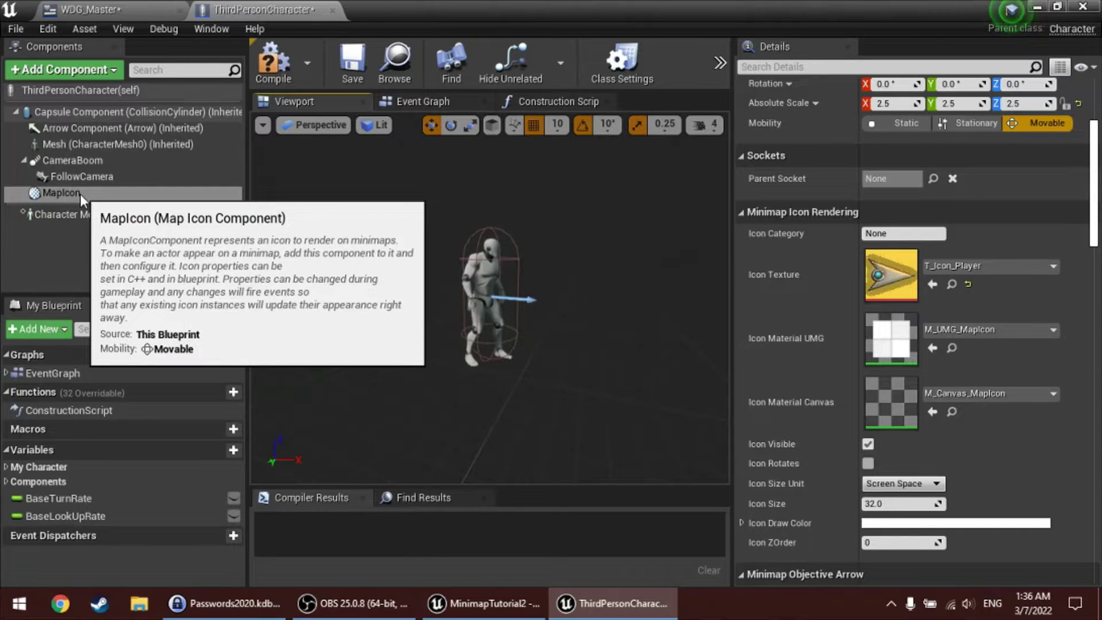
pyautogui.click(80, 194)
pyautogui.press('f')
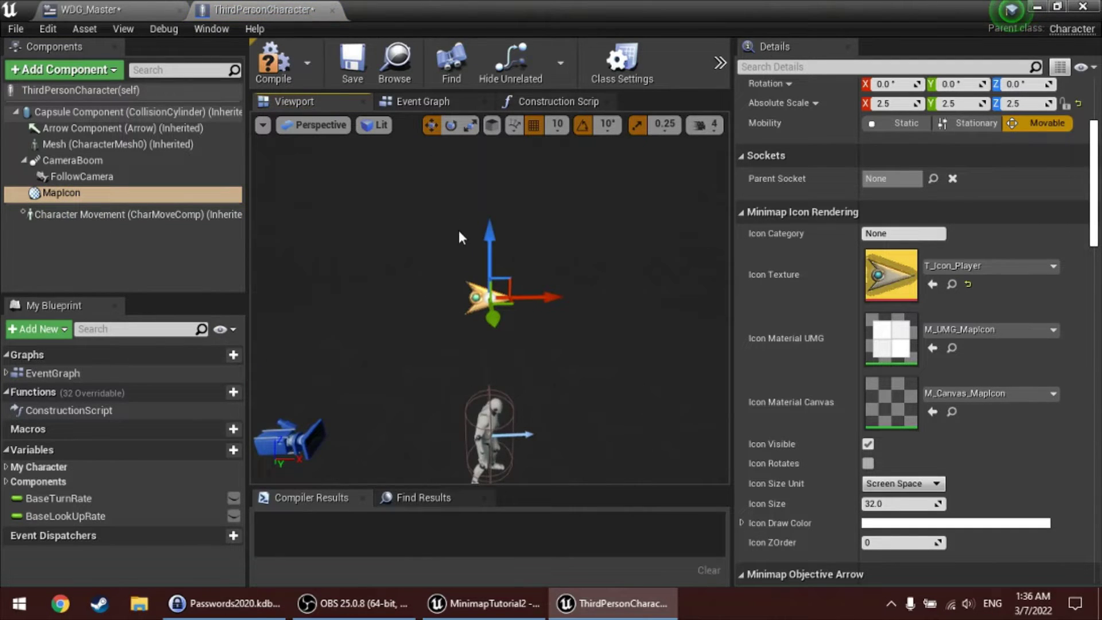
pyautogui.keyDown('alt'); pyautogui.moveTo(368, 228); pyautogui.dragTo(534, 281); pyautogui.keyUp('alt')
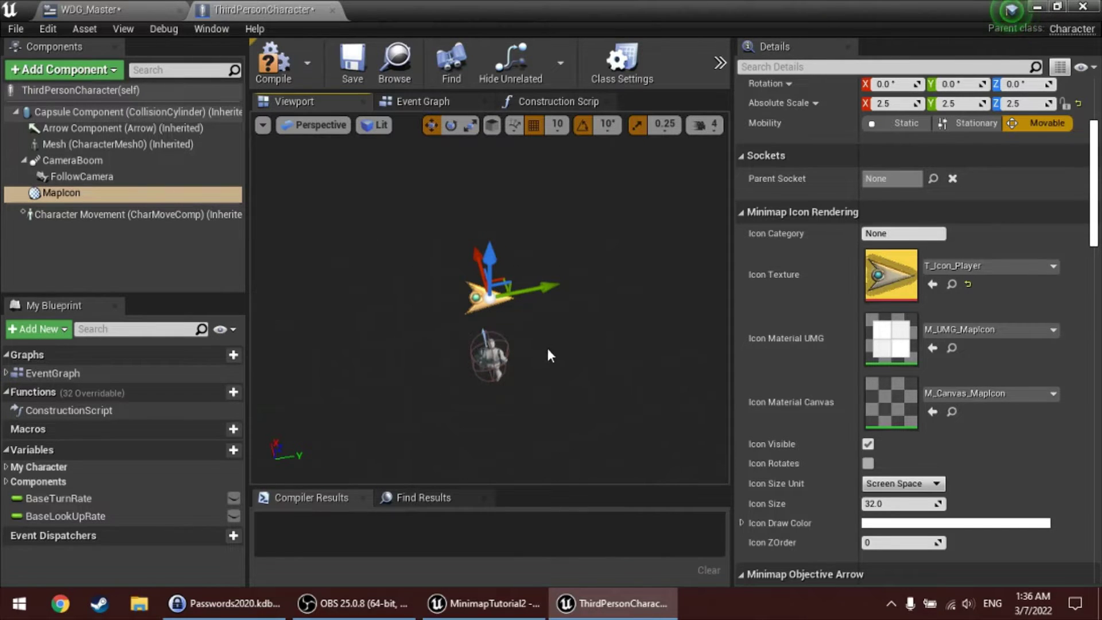
pyautogui.moveTo(547, 345)
pyautogui.keyDown('alt'); pyautogui.mouseDown()
pyautogui.moveTo(559, 353)
pyautogui.moveTo(510, 324)
pyautogui.moveTo(603, 367)
pyautogui.moveTo(560, 343)
pyautogui.mouseUp(); pyautogui.keyUp('alt')
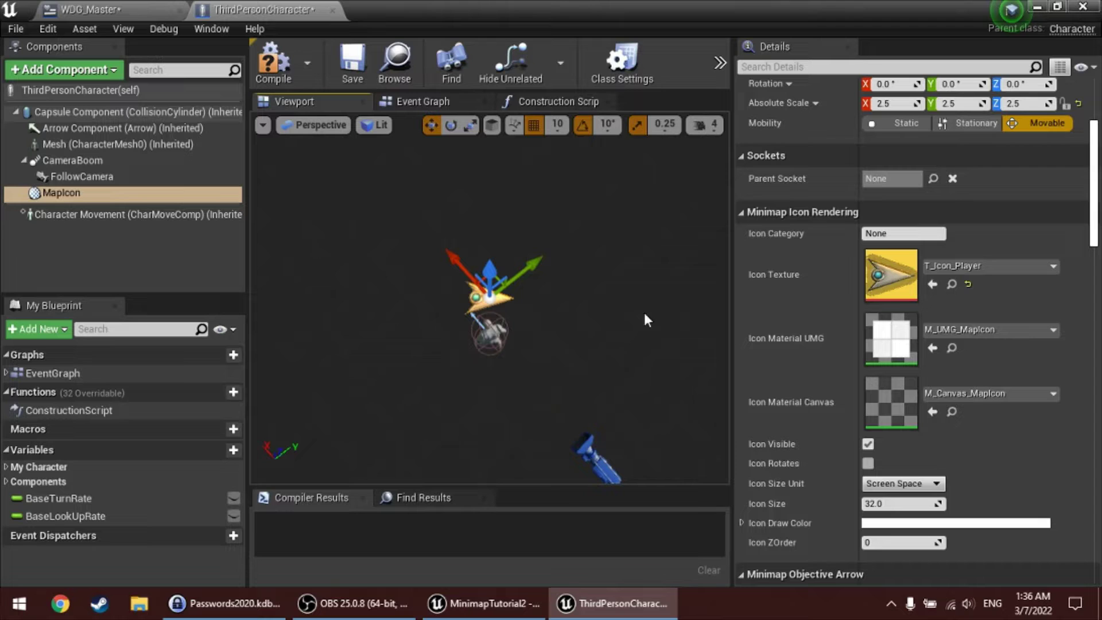
pyautogui.keyDown('alt'); pyautogui.moveTo(577, 327); pyautogui.dragTo(652, 307); pyautogui.keyUp('alt')
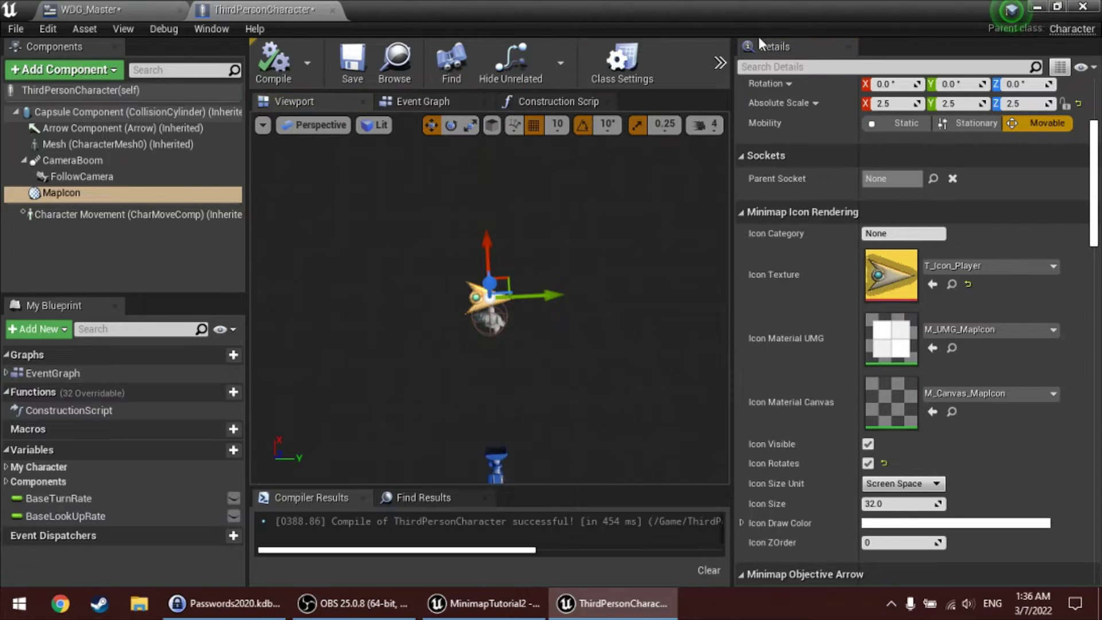
# - Play the level, run the character around the floor, stairs and platforms to check the player icon on the minimap, and stop playing
pyautogui.click(1037, 7)
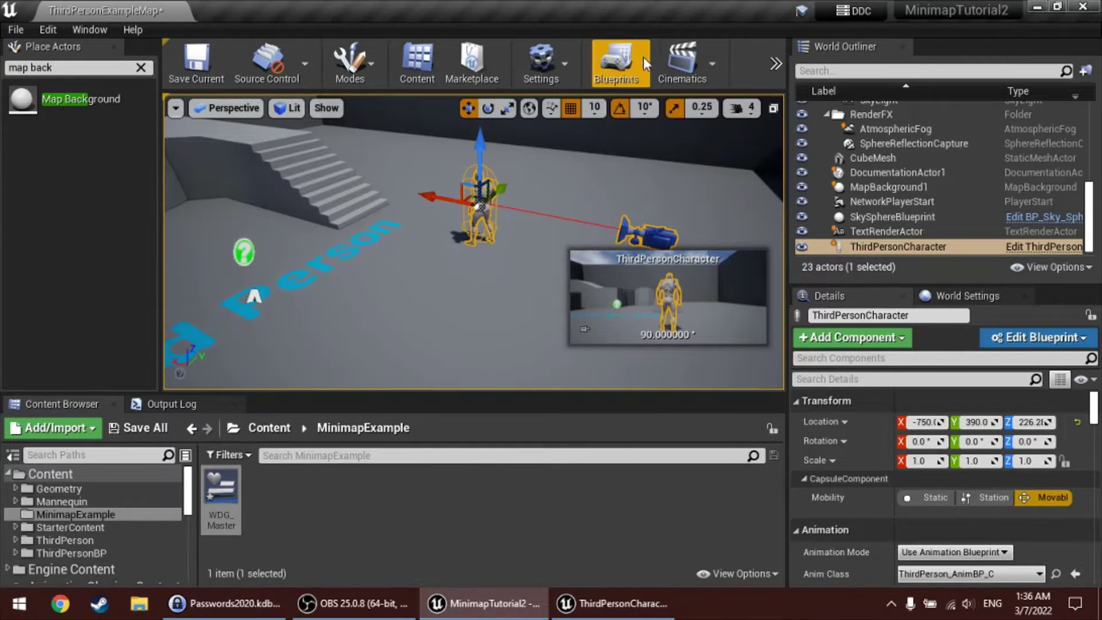
pyautogui.moveTo(786, 129); pyautogui.dragTo(925, 126)
pyautogui.click(866, 75)
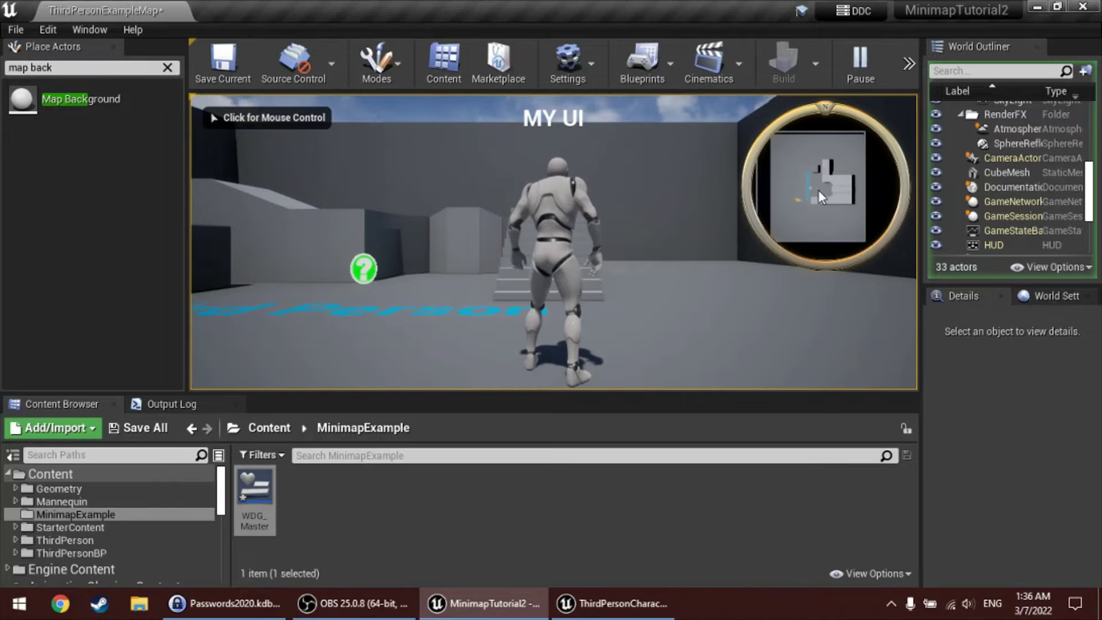
pyautogui.click(608, 198)
pyautogui.press('w')
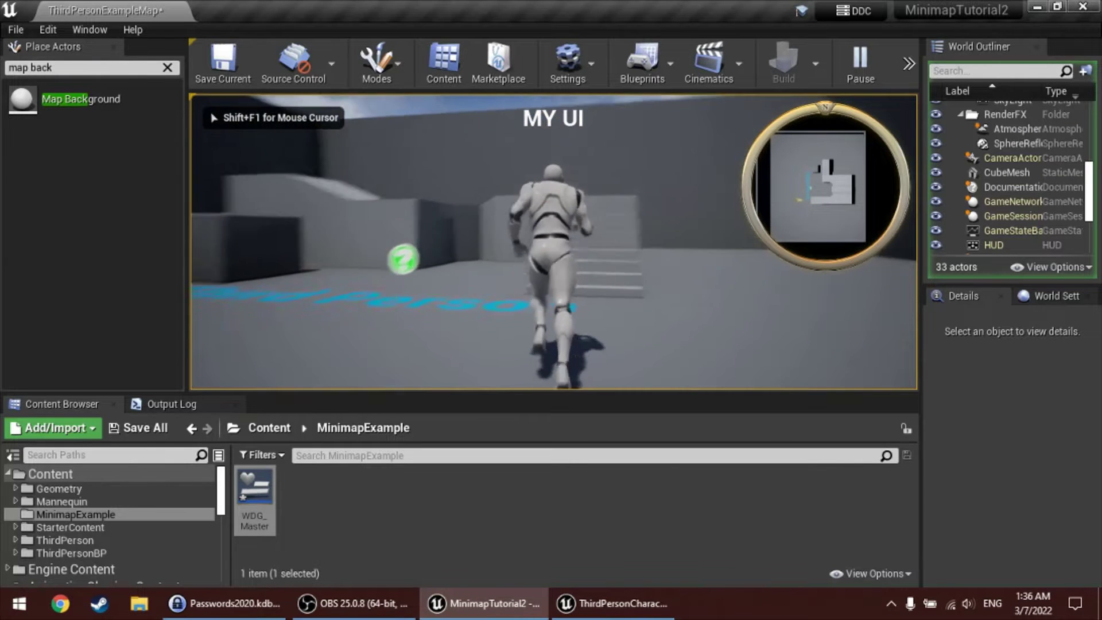
pyautogui.press('w')
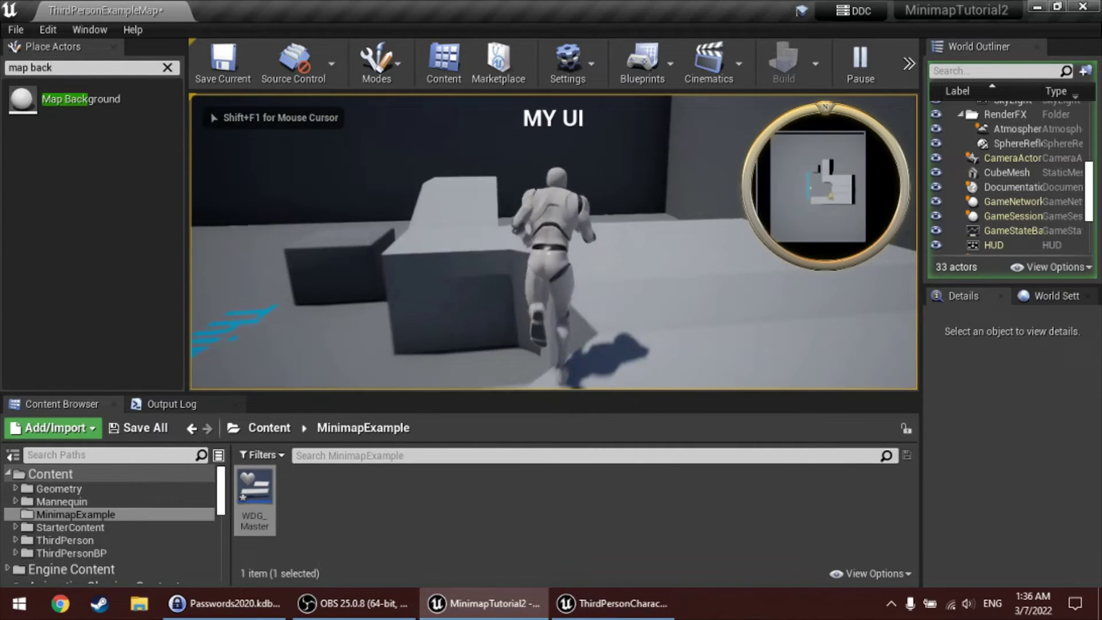
pyautogui.press('w')
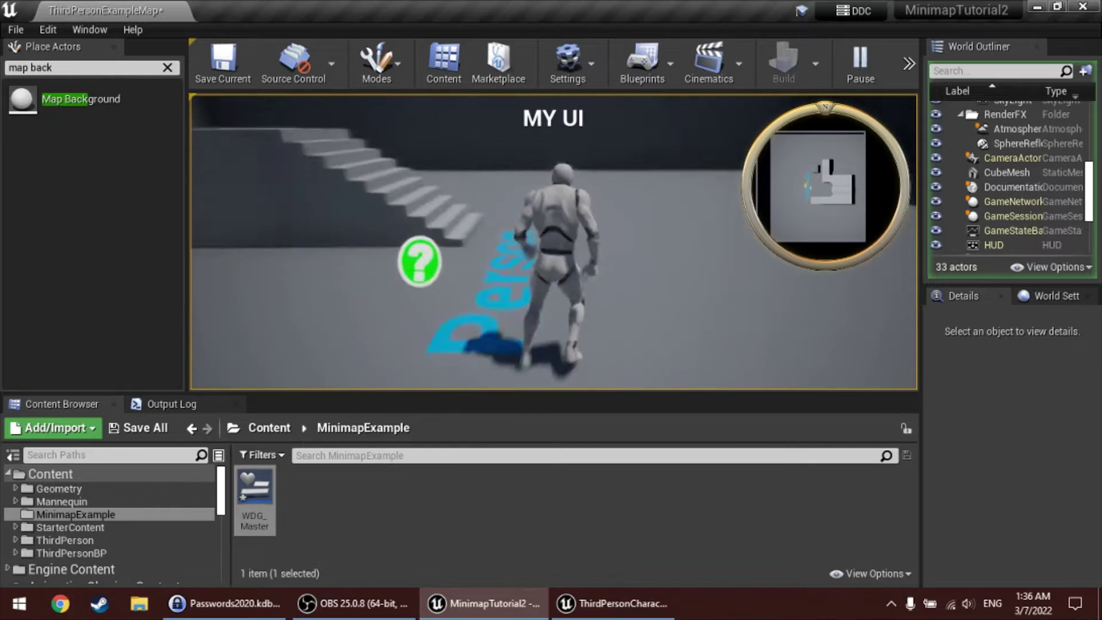
pyautogui.press('w')
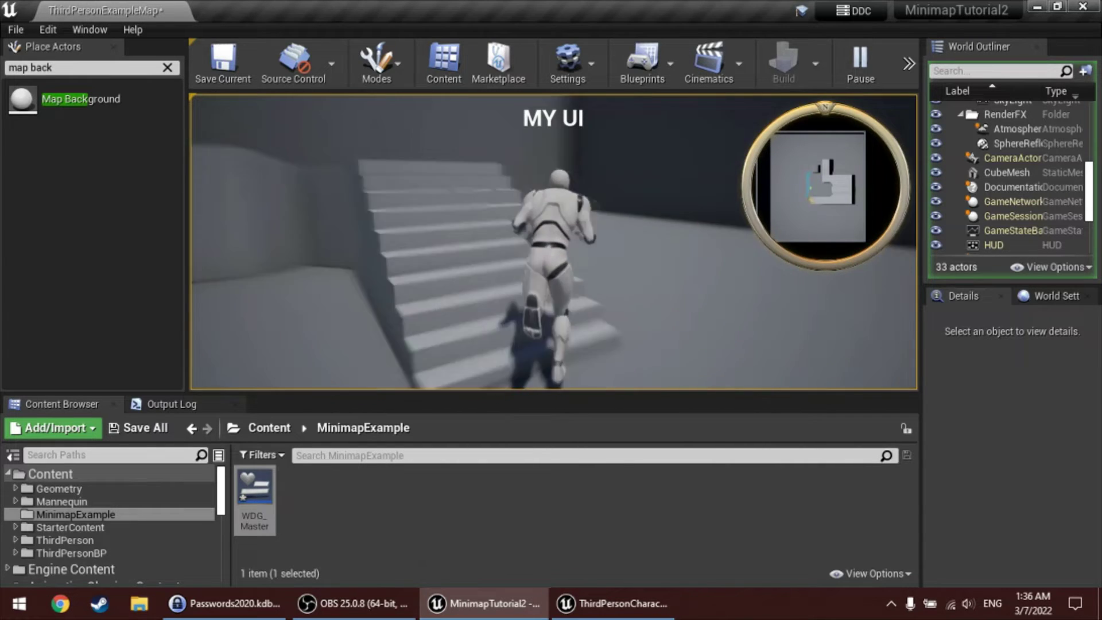
pyautogui.press('w')
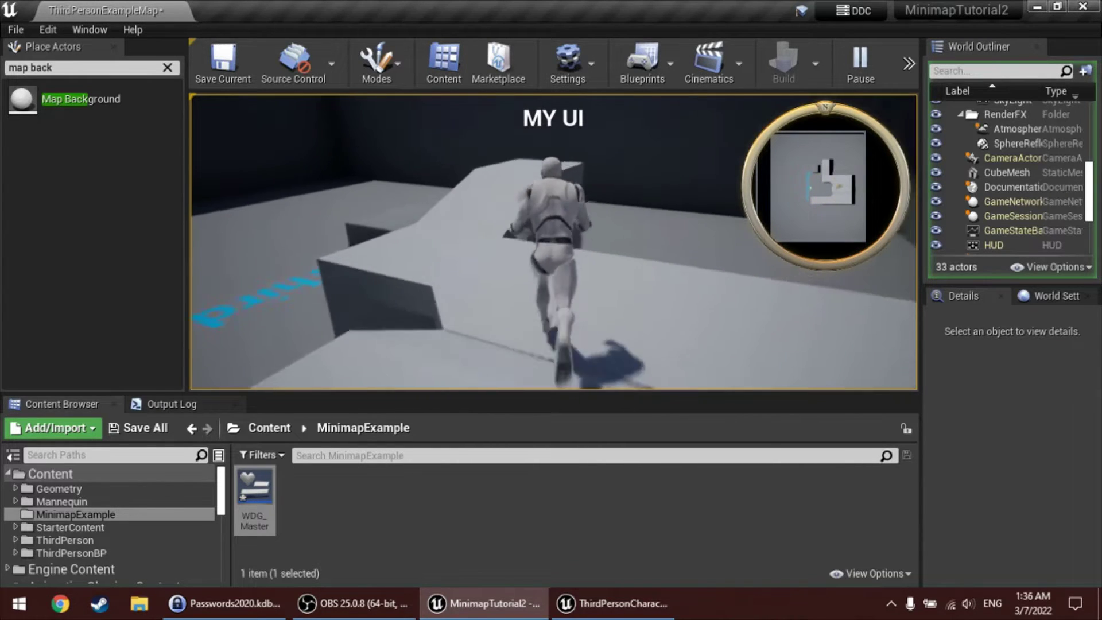
pyautogui.press('w')
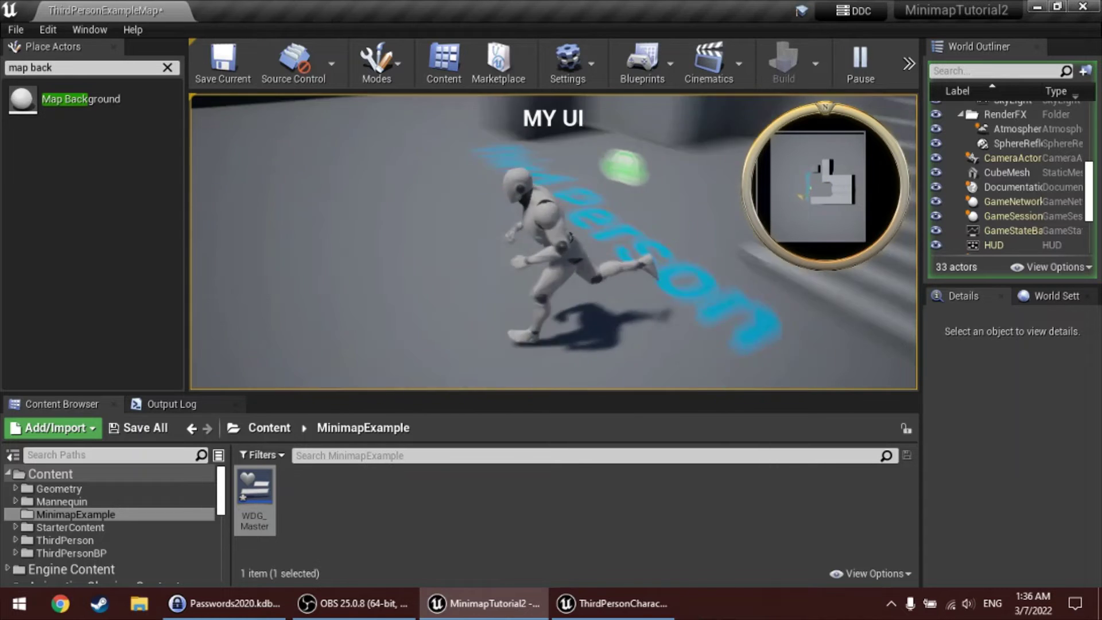
pyautogui.press('s')
pyautogui.press('w')
pyautogui.press('w')
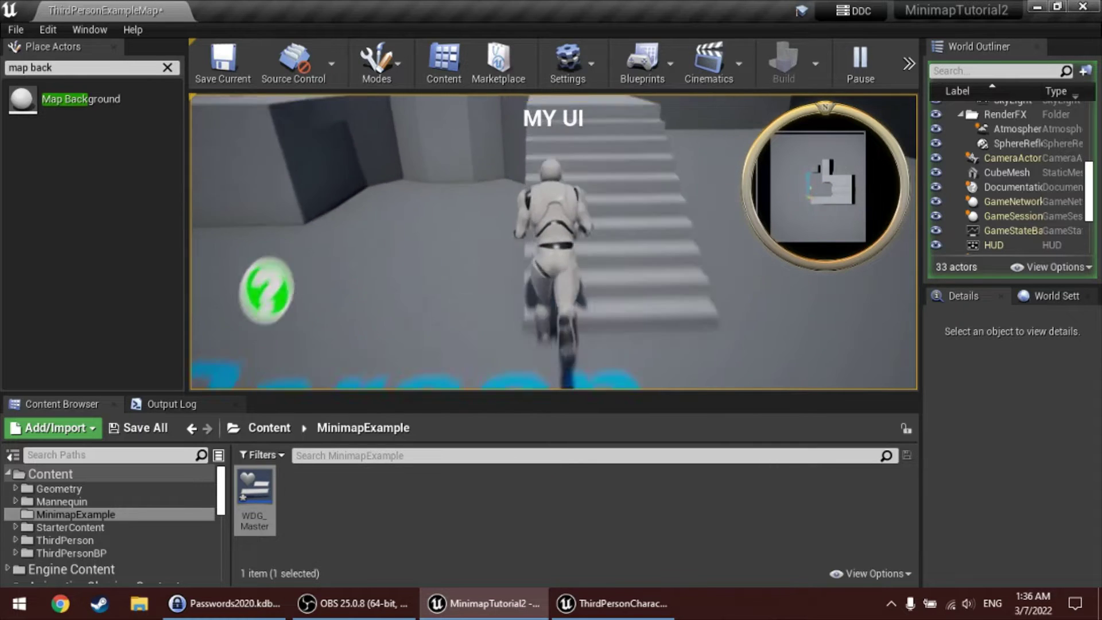
pyautogui.press('w')
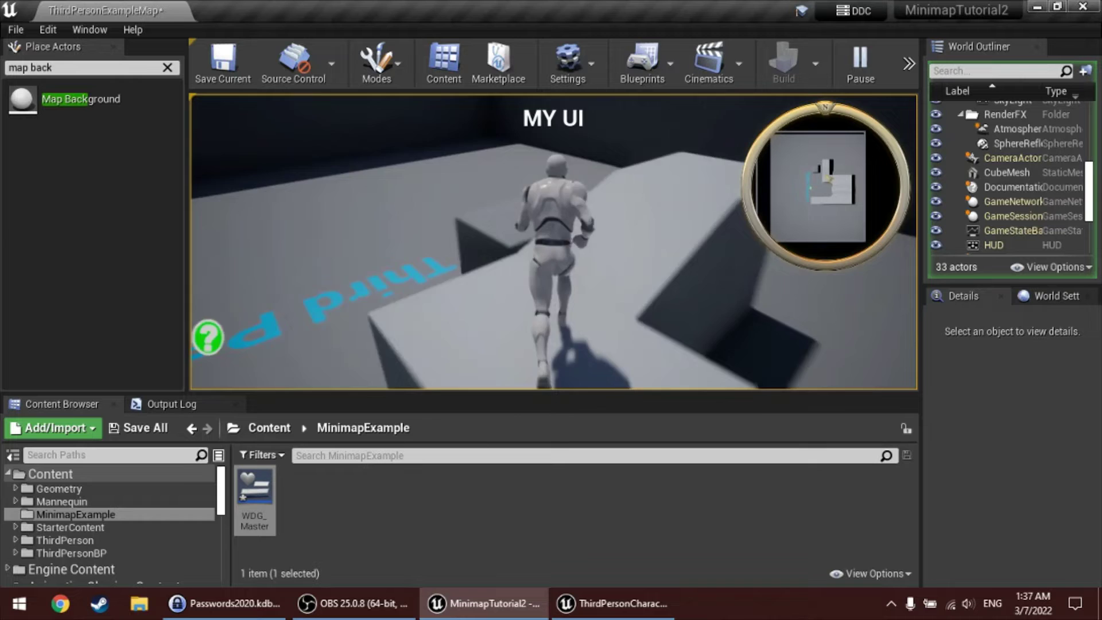
pyautogui.press('space')
pyautogui.press('w')
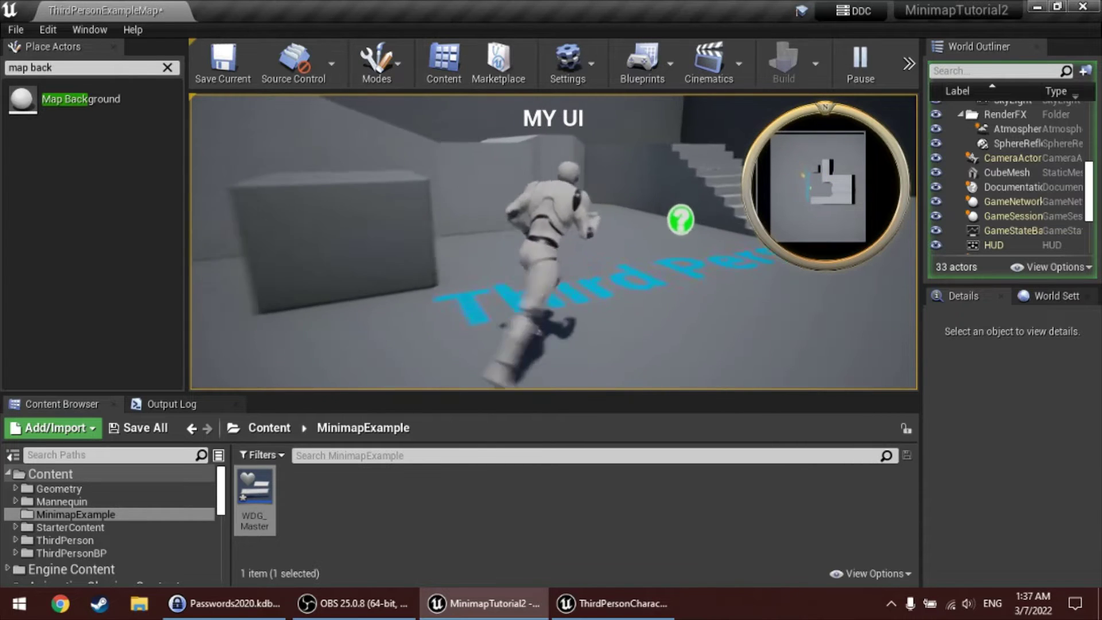
pyautogui.press('w')
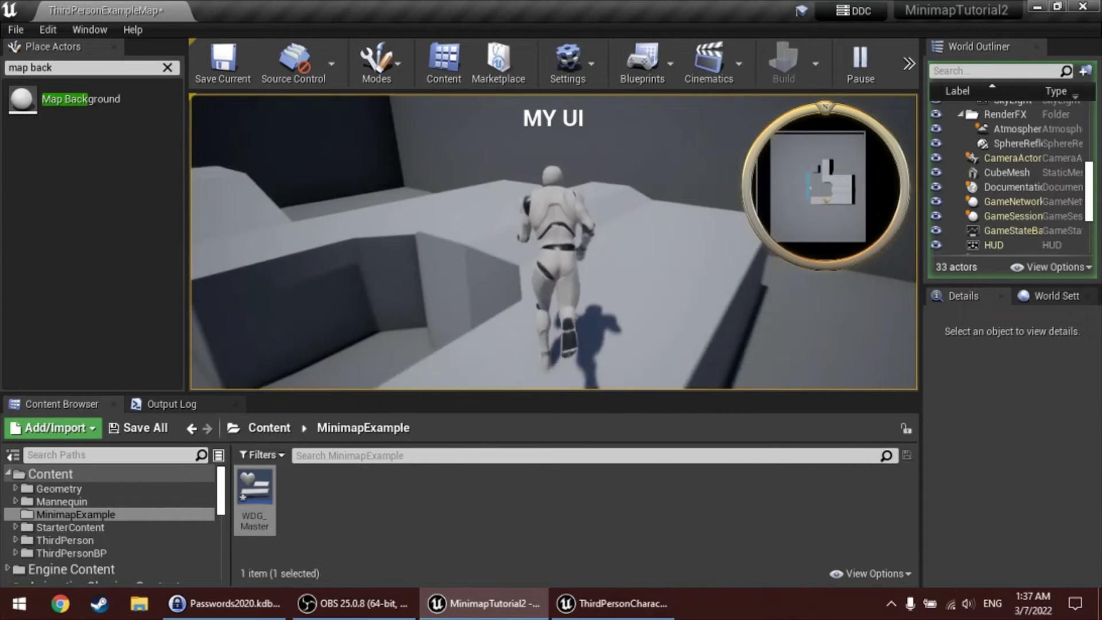
pyautogui.press('w')
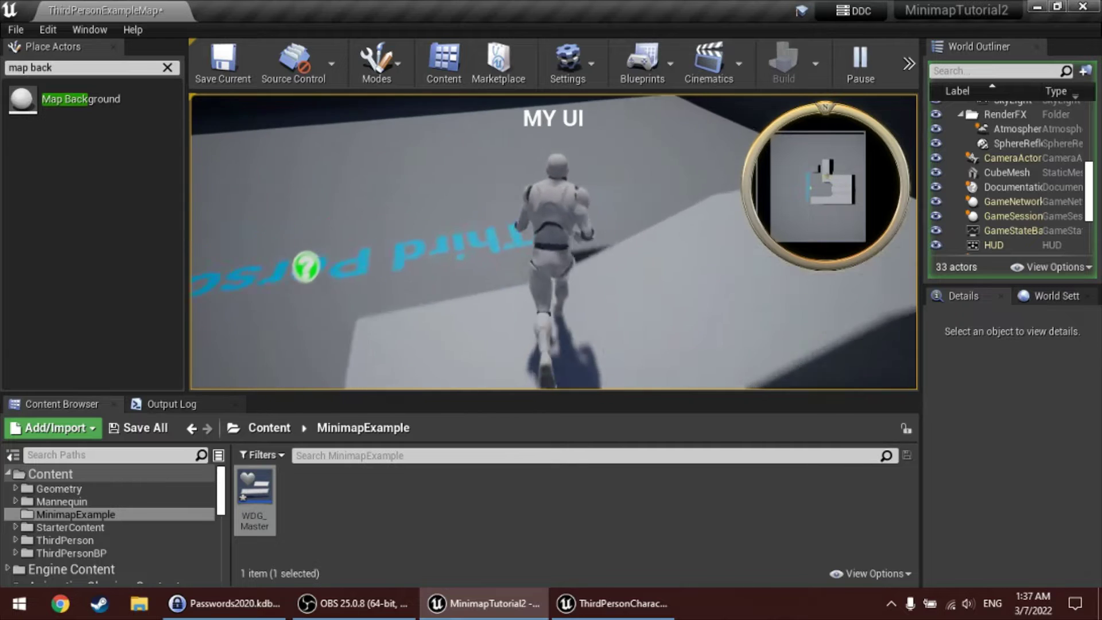
pyautogui.press('w')
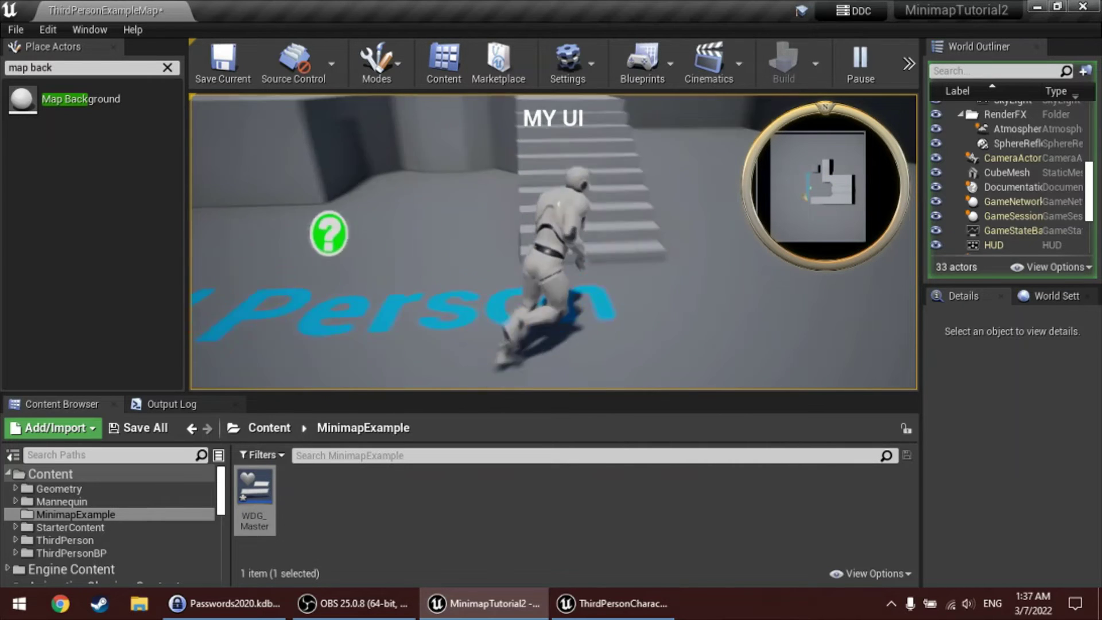
pyautogui.press('s')
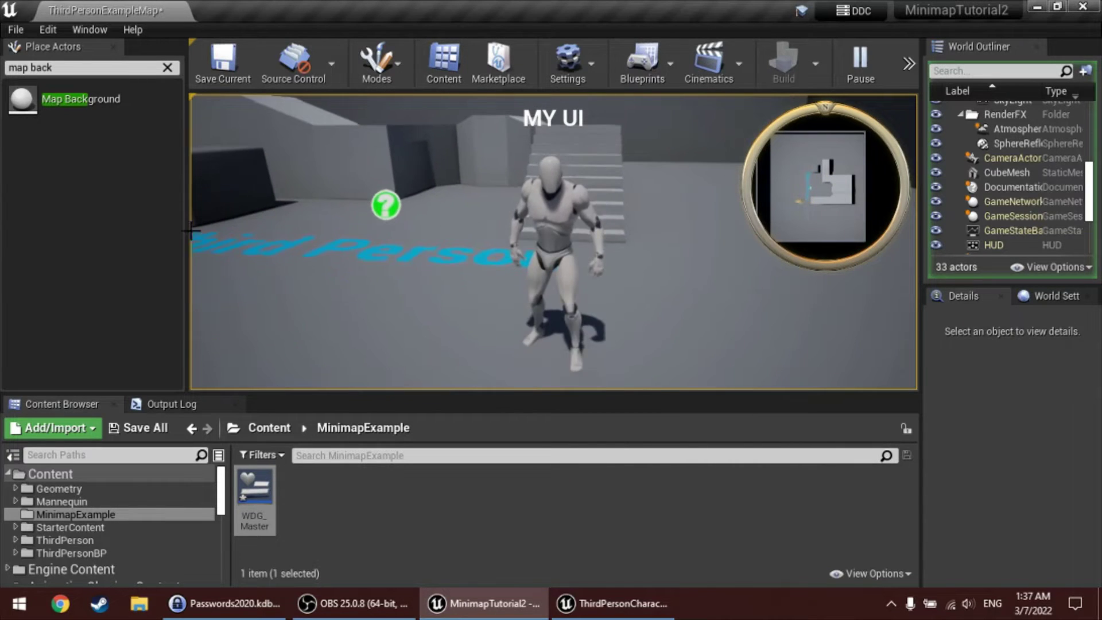
pyautogui.press('Escape')
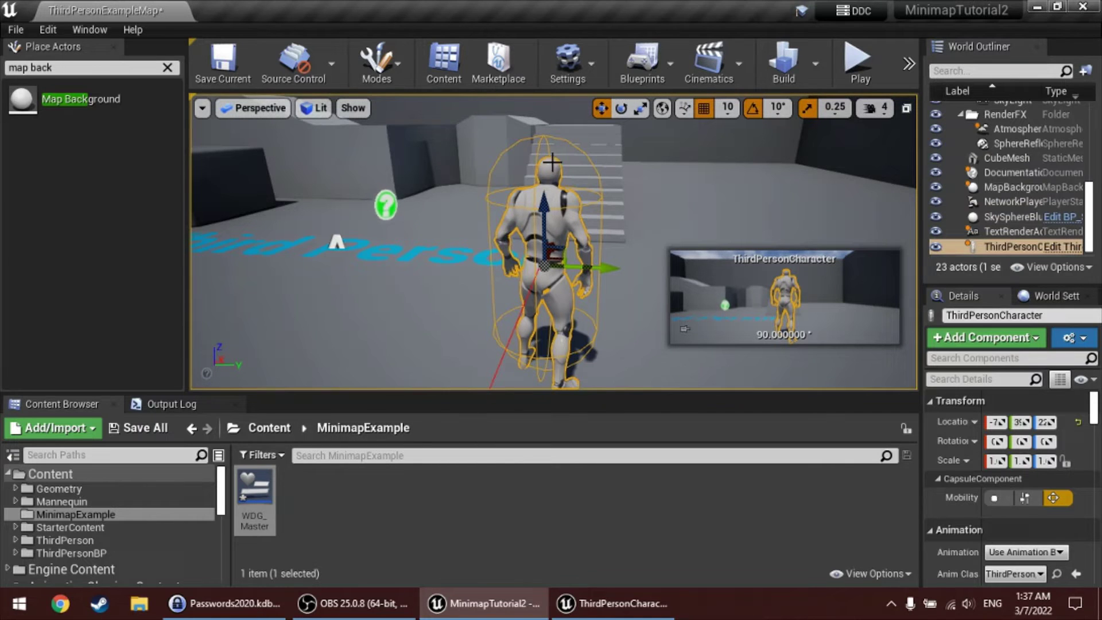
# - Add a Map View component to the ThirdPersonCharacter blueprint and attach it directly to the Capsule Component instead of the MapIcon
pyautogui.click(1059, 248)
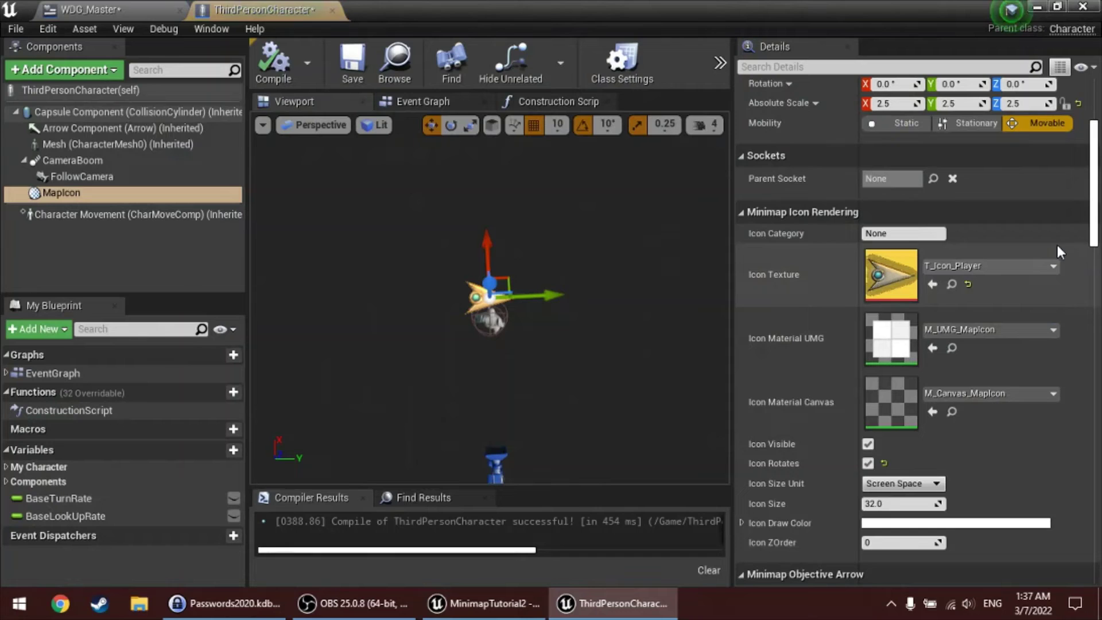
pyautogui.click(64, 69)
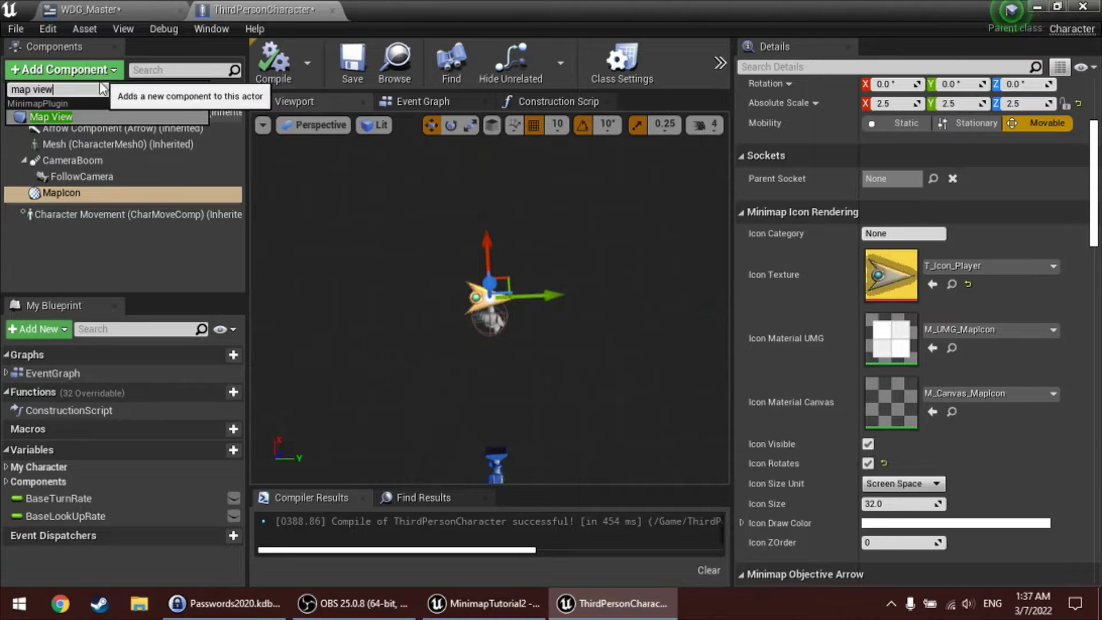
pyautogui.click(97, 118)
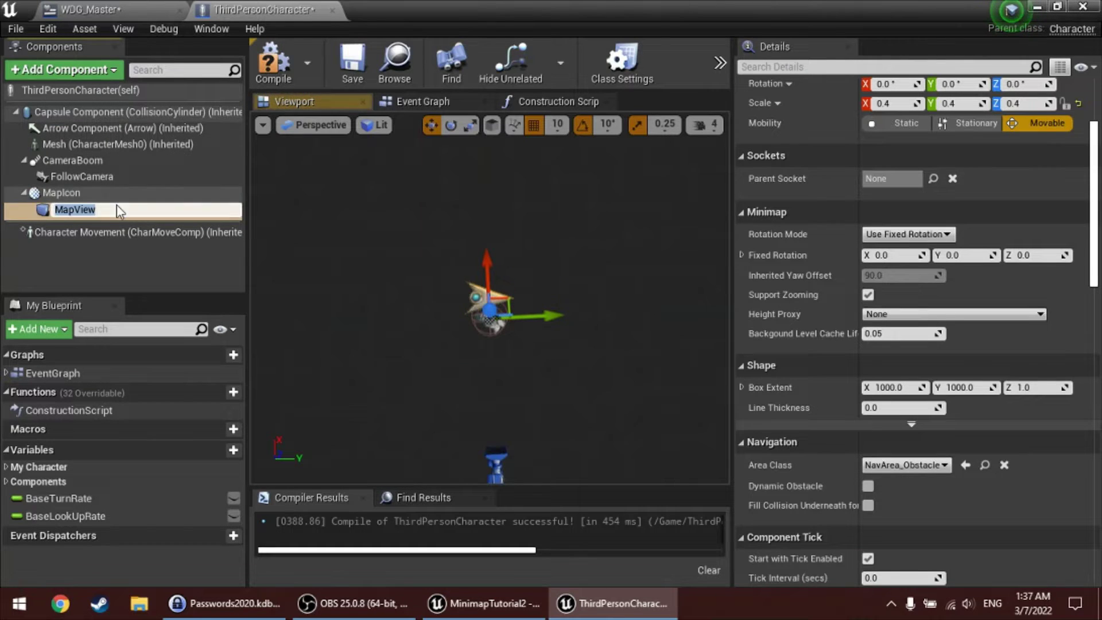
pyautogui.moveTo(96, 209); pyautogui.dragTo(115, 110)
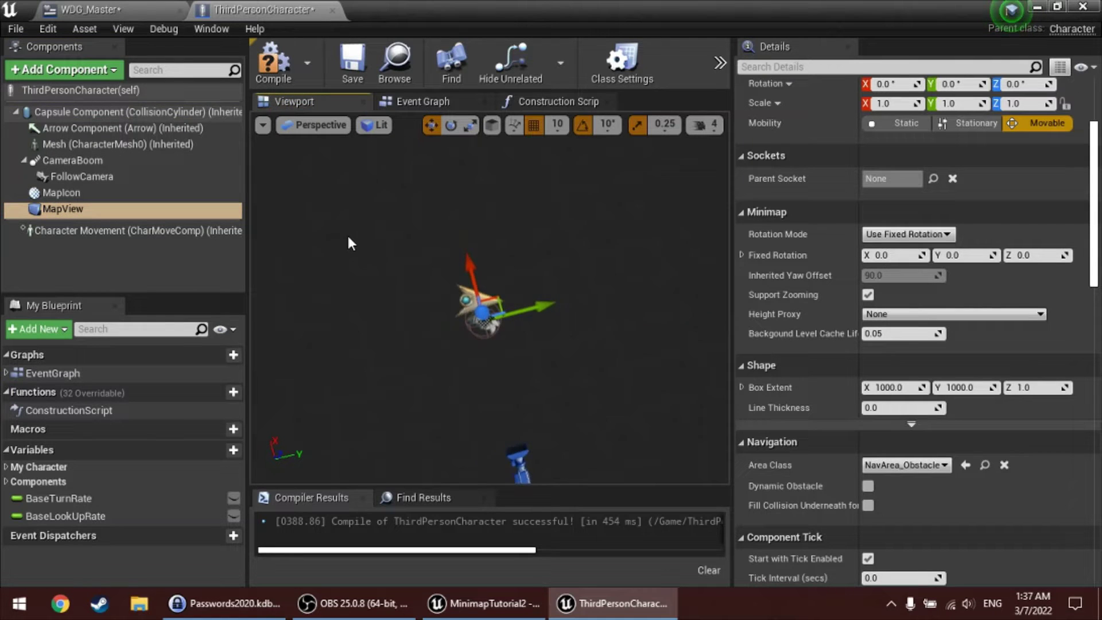
# - Examine the map view's boundary around the character from several angles and compile the blueprint
pyautogui.scroll(-5, 367, 249)
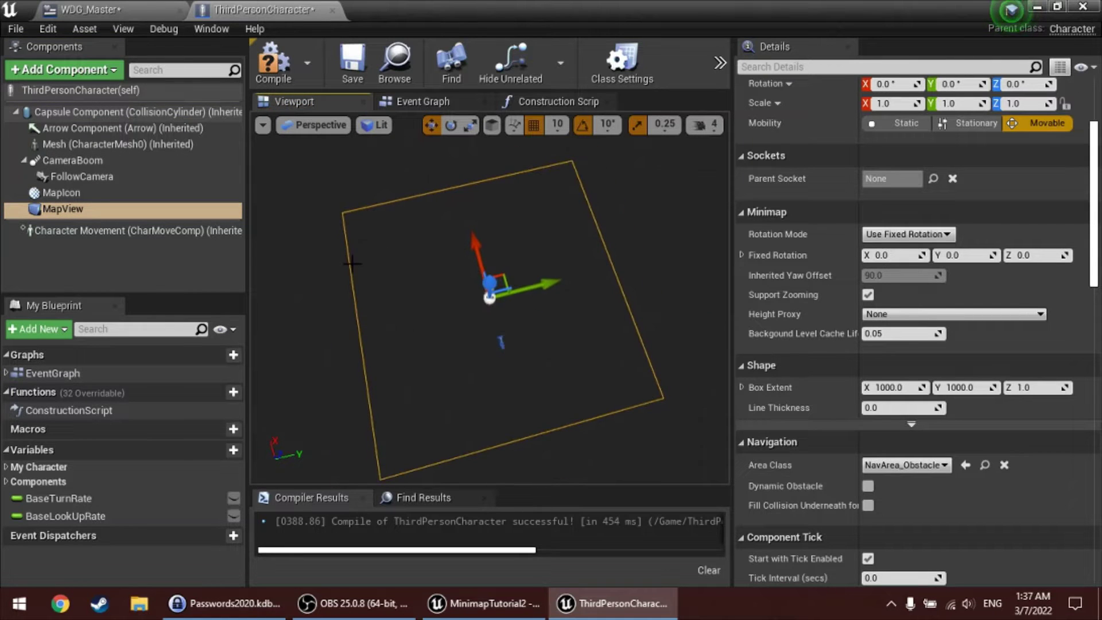
pyautogui.moveTo(352, 264); pyautogui.dragTo(637, 229)
pyautogui.moveTo(459, 229); pyautogui.dragTo(565, 258)
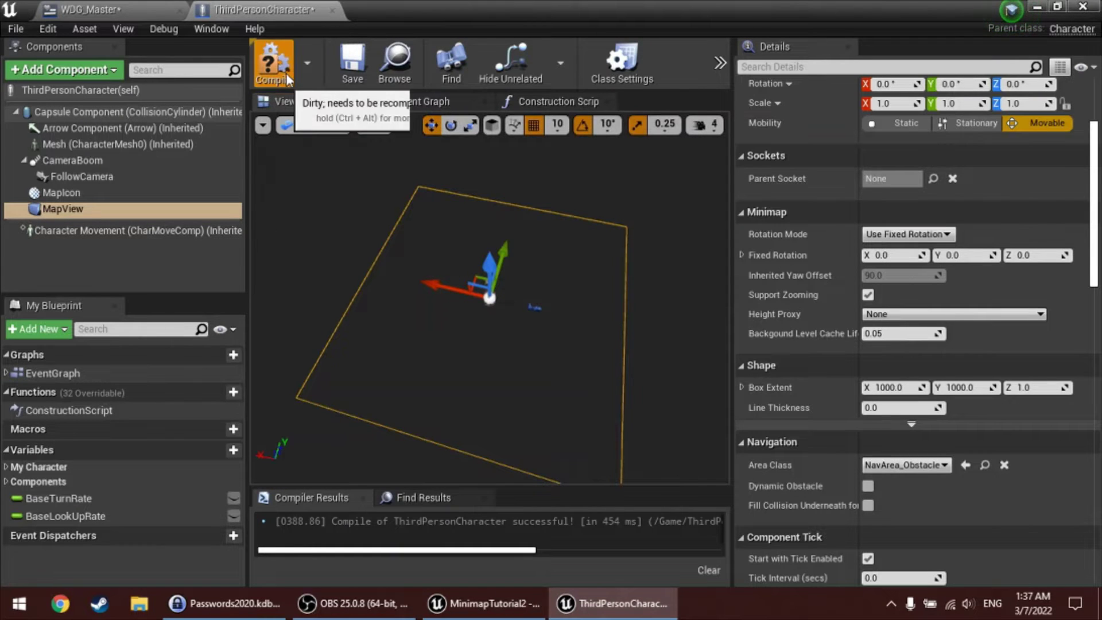
pyautogui.click(273, 62)
# - Open the WDG_Master widget and read the description of the BorderedMinimap's Auto Locate Map View option
pyautogui.click(1036, 7)
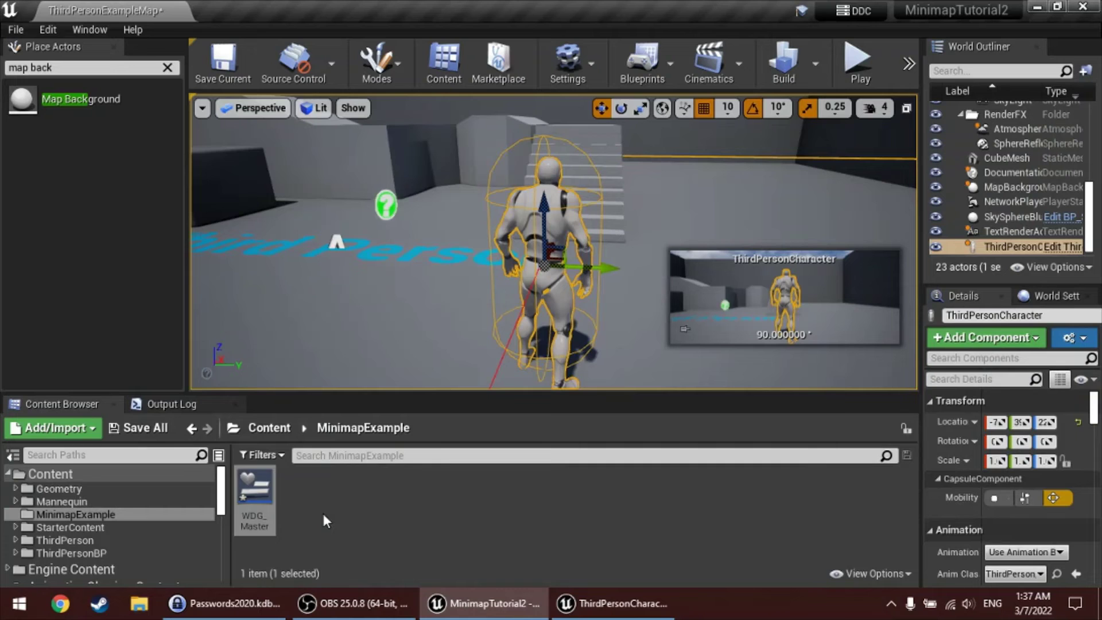
pyautogui.doubleClick(250, 511)
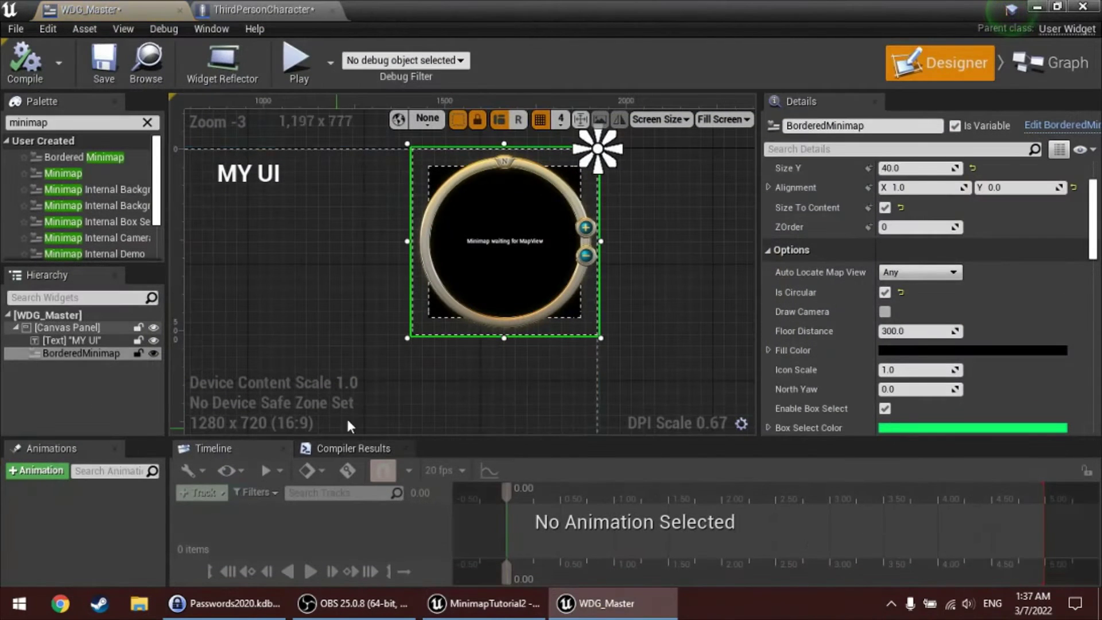
pyautogui.scroll(-3, 373, 371)
pyautogui.moveTo(416, 297); pyautogui.dragTo(439, 274, button='right')
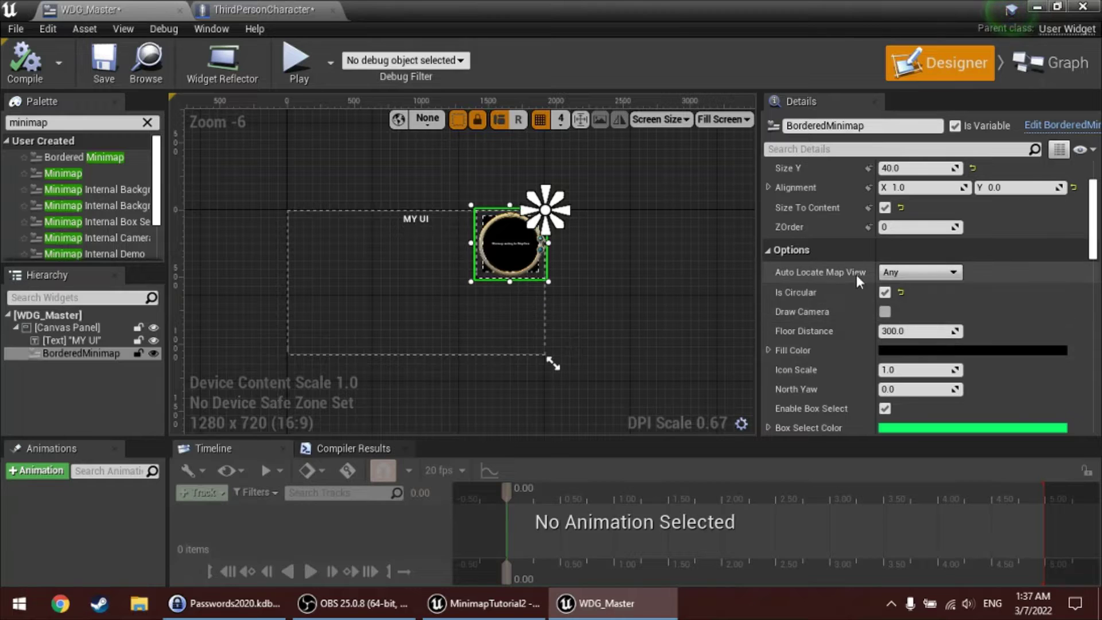
pyautogui.moveTo(804, 272)
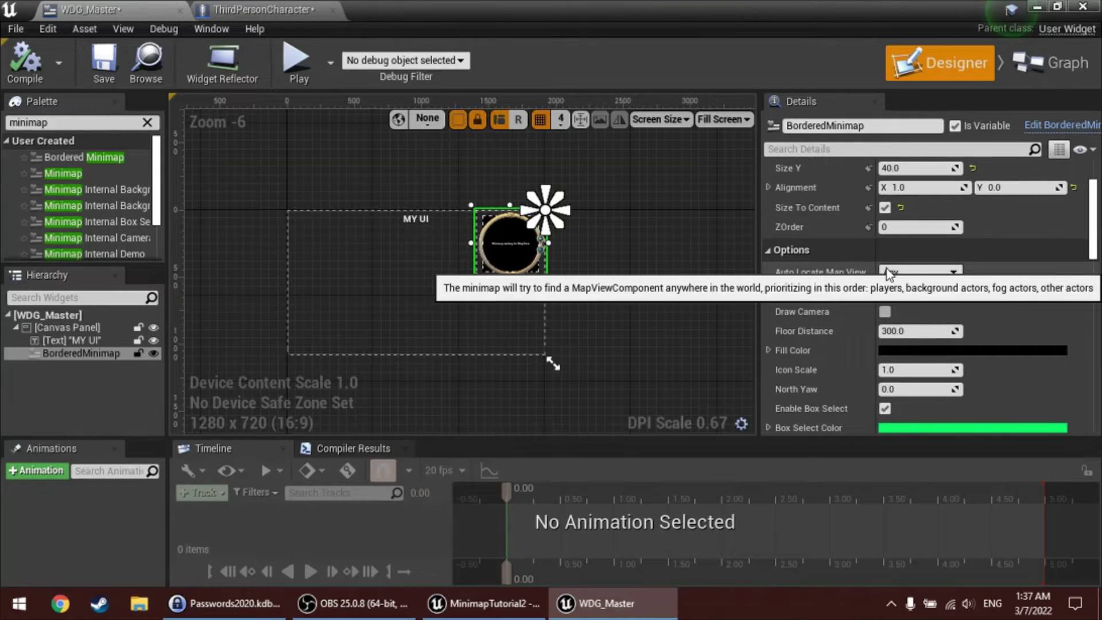
# - Focus on the MapBackground1 actor in the level and inspect its built-in AreaMapView component
pyautogui.click(1038, 6)
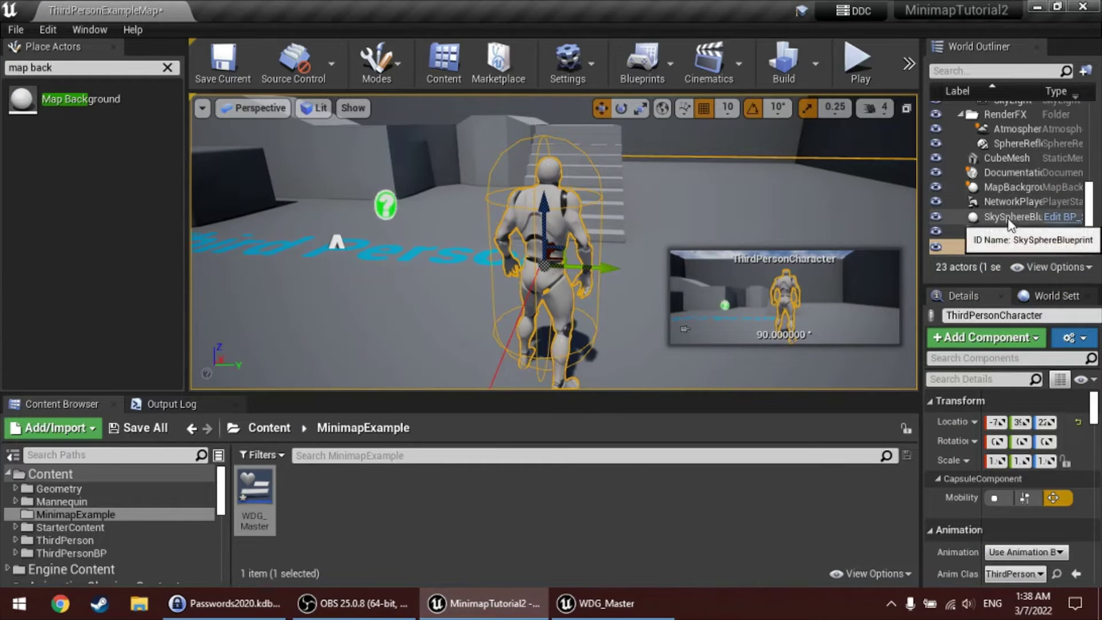
pyautogui.doubleClick(1012, 187)
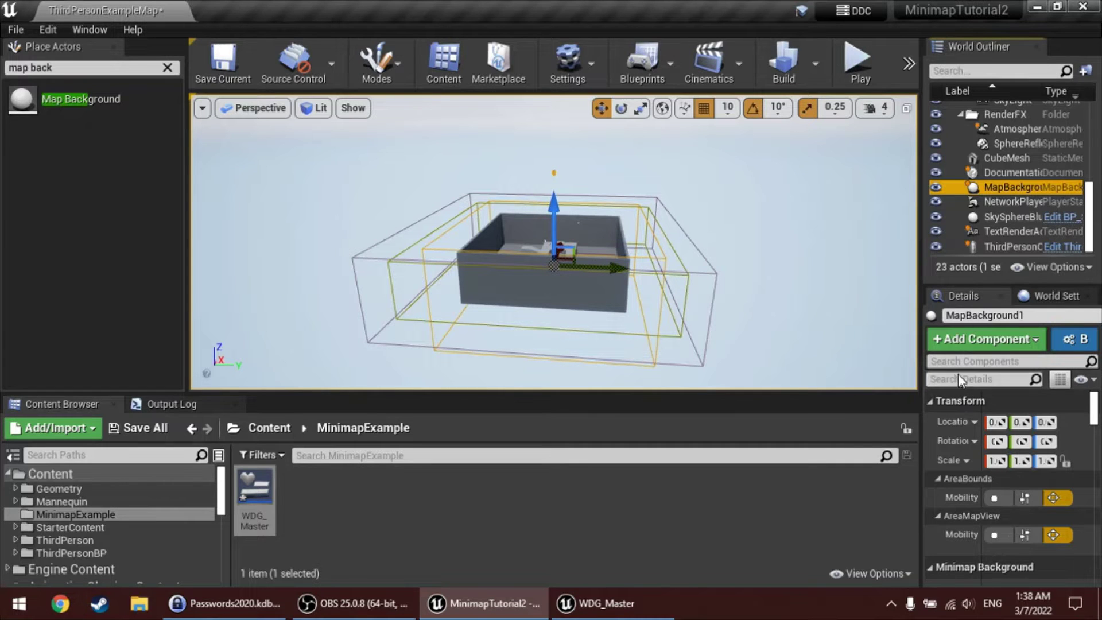
pyautogui.moveTo(959, 373); pyautogui.dragTo(958, 451)
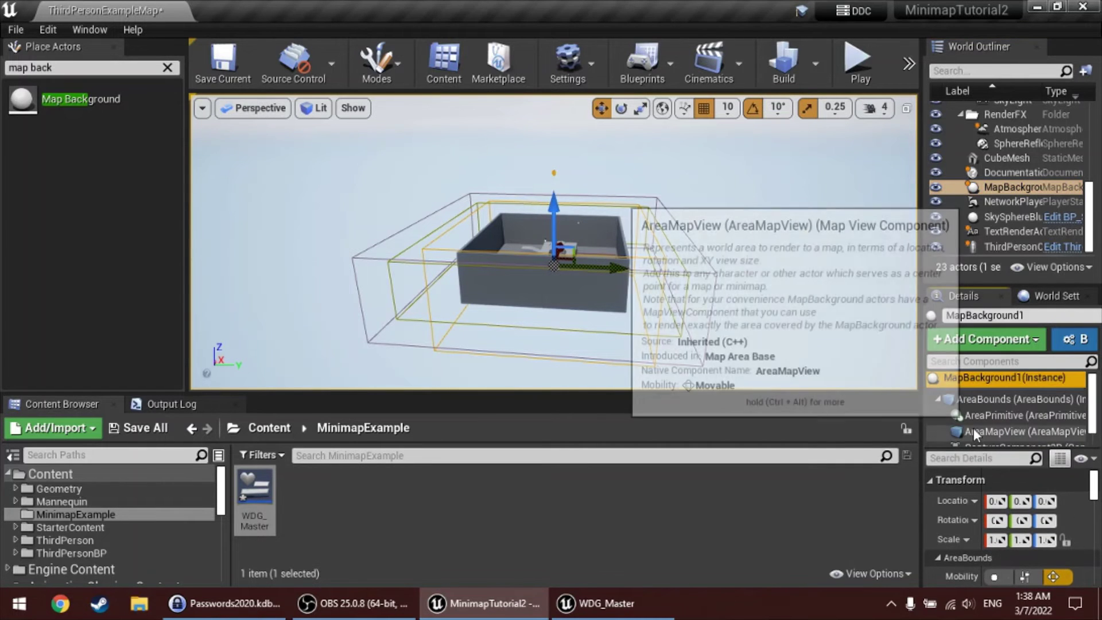
pyautogui.scroll(-1, 982, 430)
pyautogui.click(996, 409)
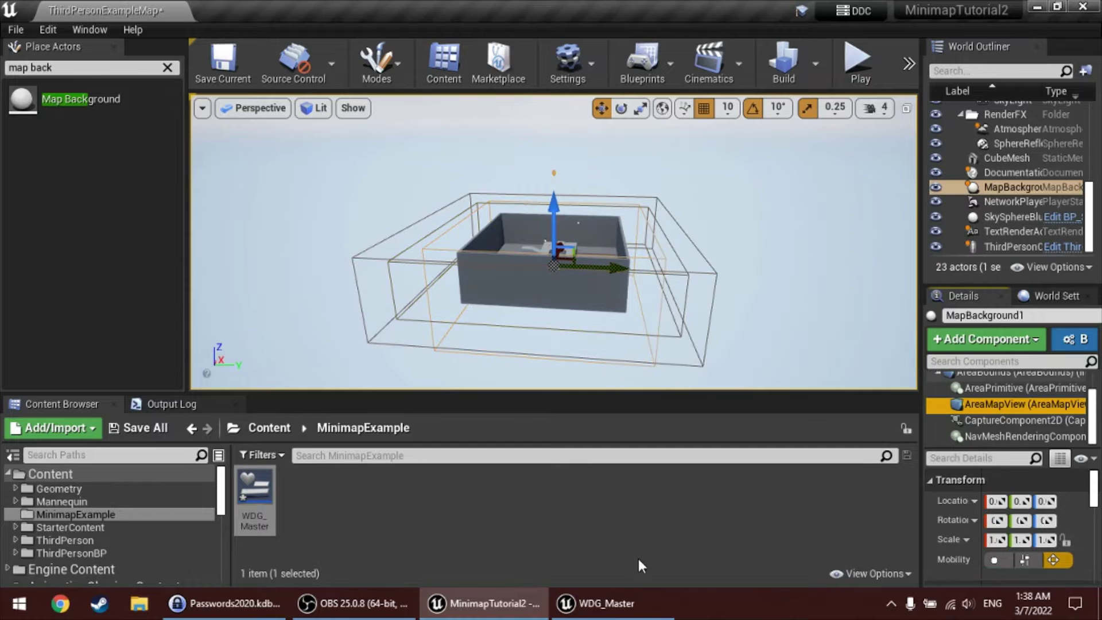
# - Set the BorderedMinimap's Auto Locate Map View option to On Player in WDG_Master and compile the widget
pyautogui.click(625, 604)
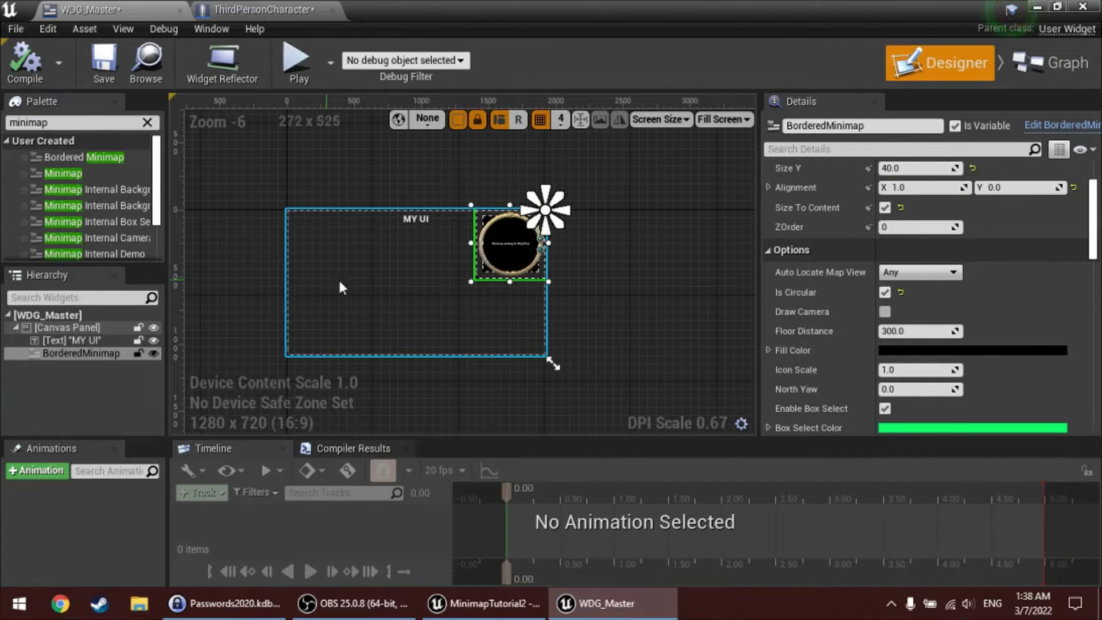
pyautogui.scroll(3, 500, 261)
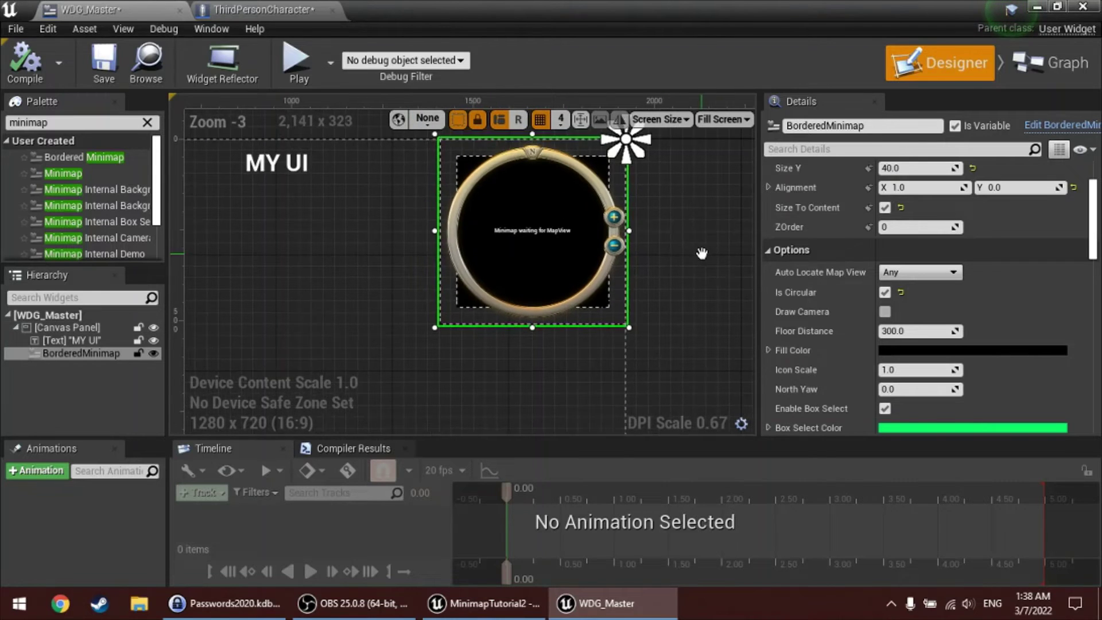
pyautogui.moveTo(854, 273)
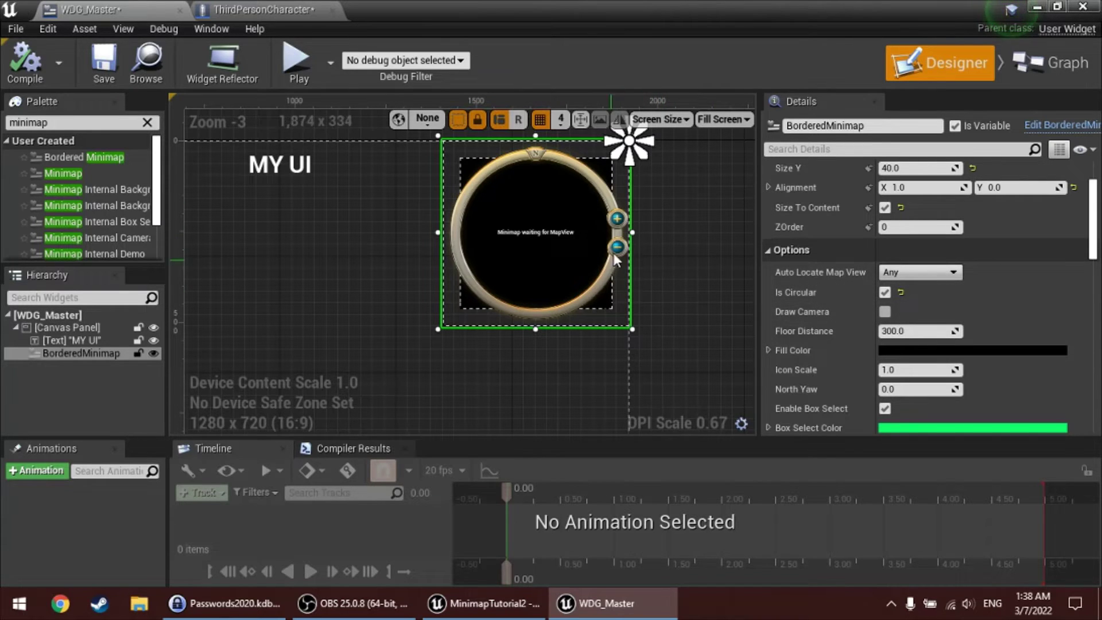
pyautogui.click(905, 278)
pyautogui.click(905, 294)
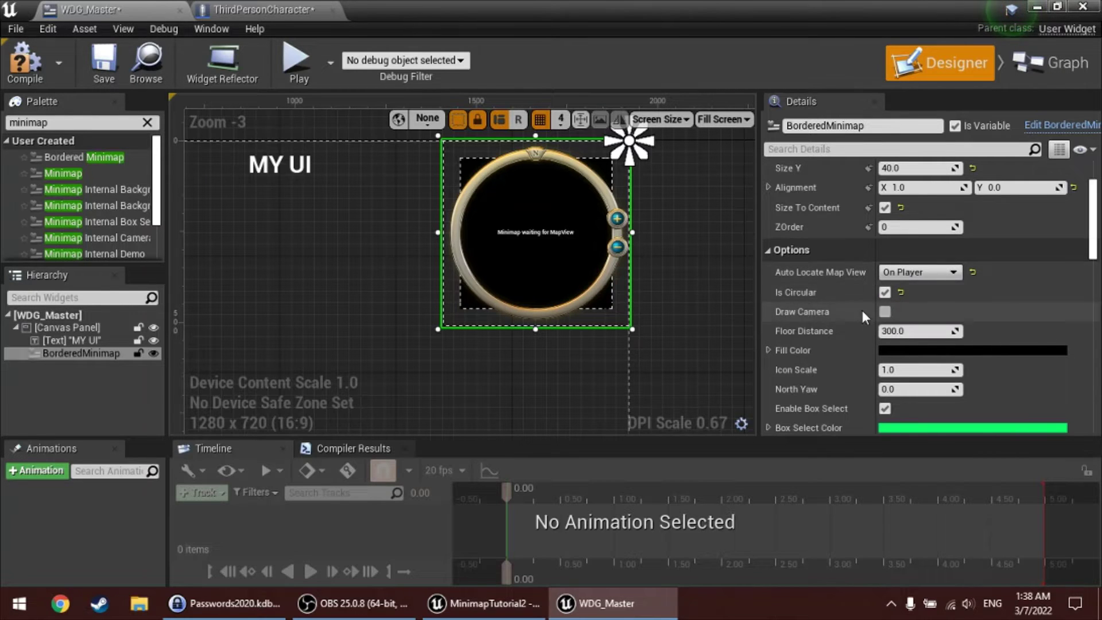
pyautogui.click(26, 66)
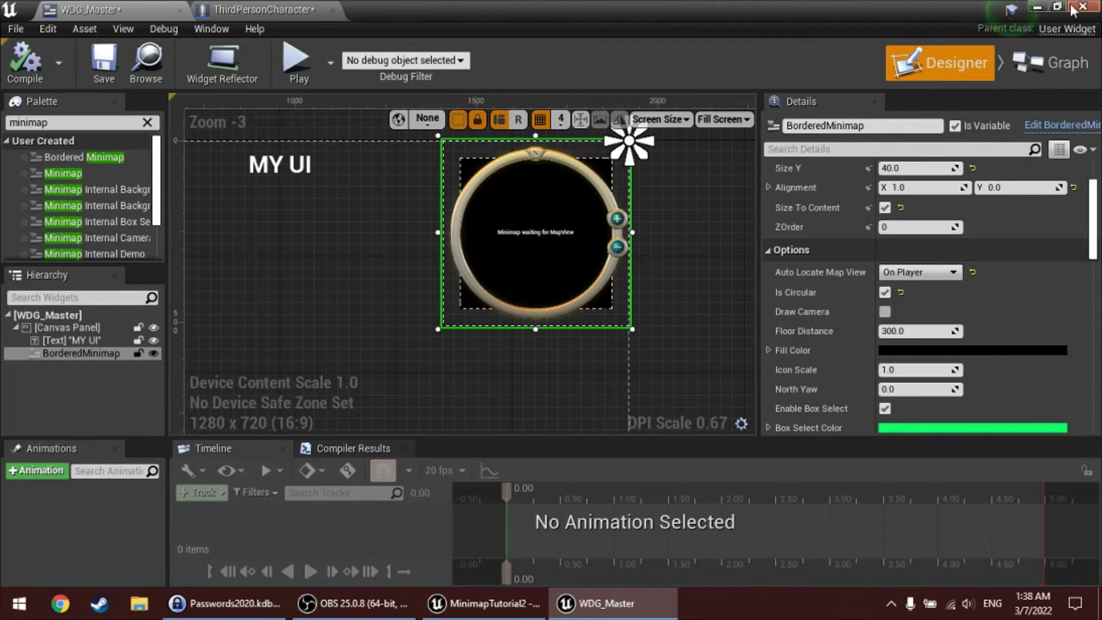
# - Play the level, run the character around to check that the minimap follows the player, and stop playing
pyautogui.click(1033, 7)
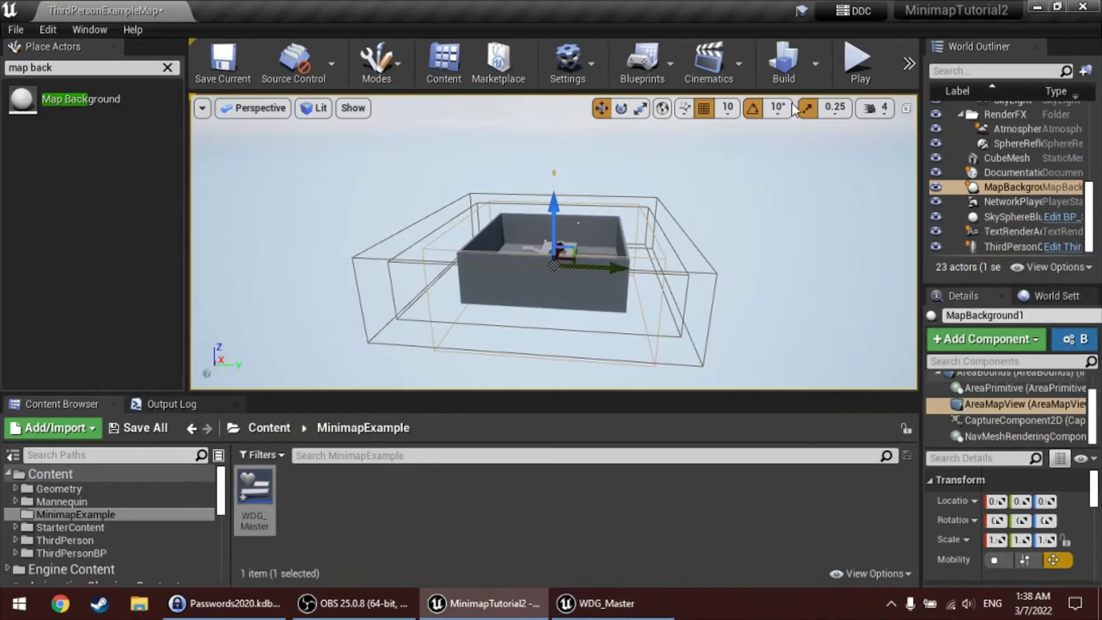
pyautogui.click(849, 66)
pyautogui.click(666, 191)
pyautogui.press('w')
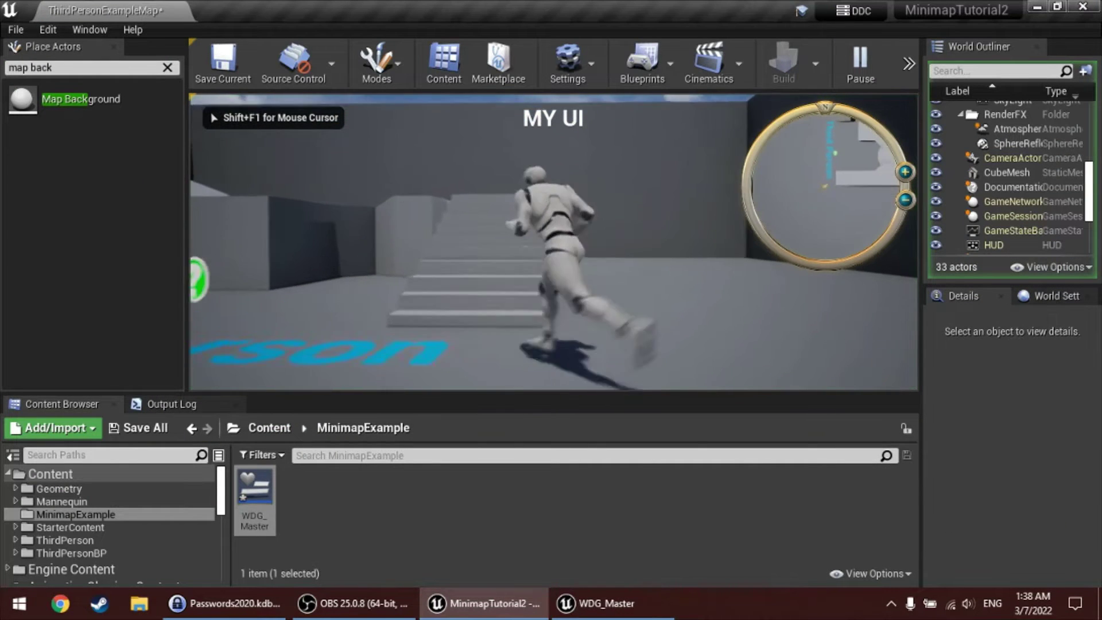
pyautogui.press('w')
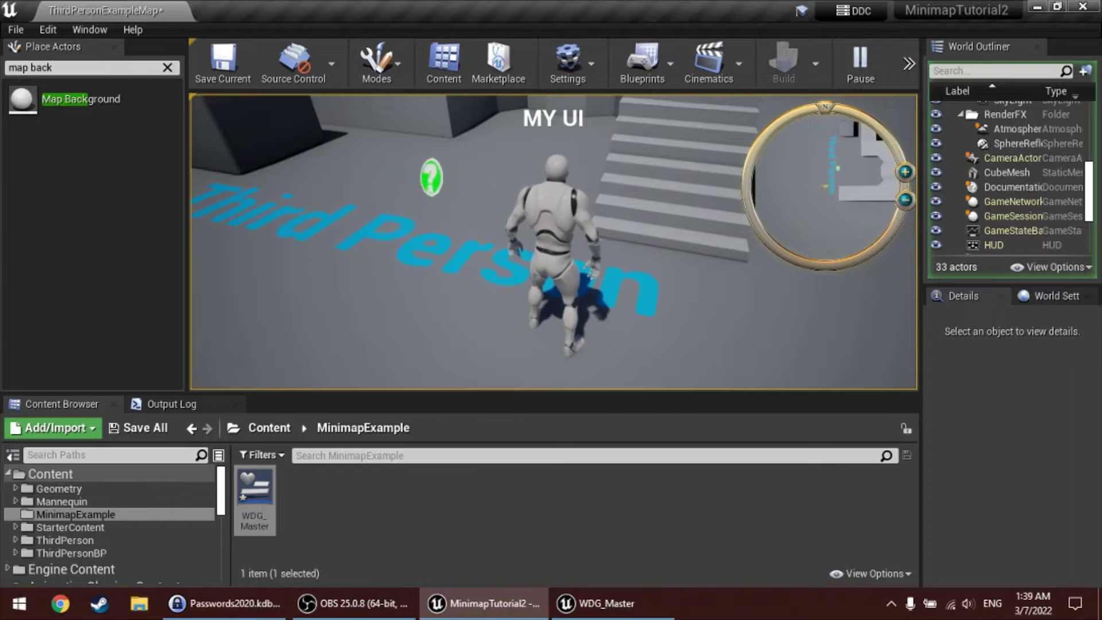
pyautogui.press('Escape')
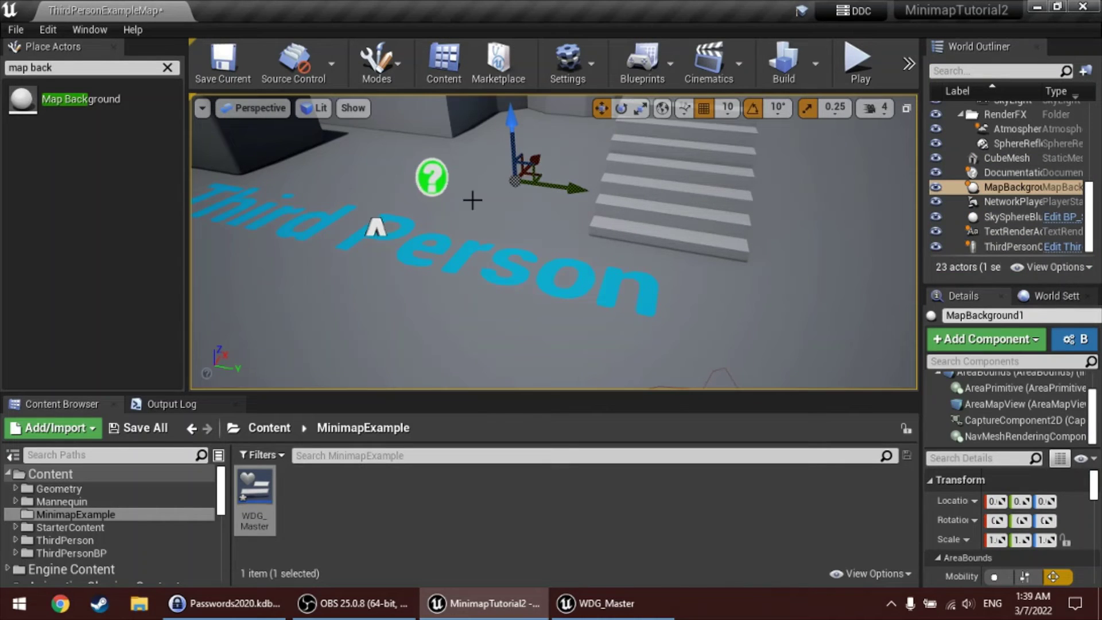
# - Select DocumentationActor1, the green question mark in the level, and enlarge the area showing its details
pyautogui.click(432, 177)
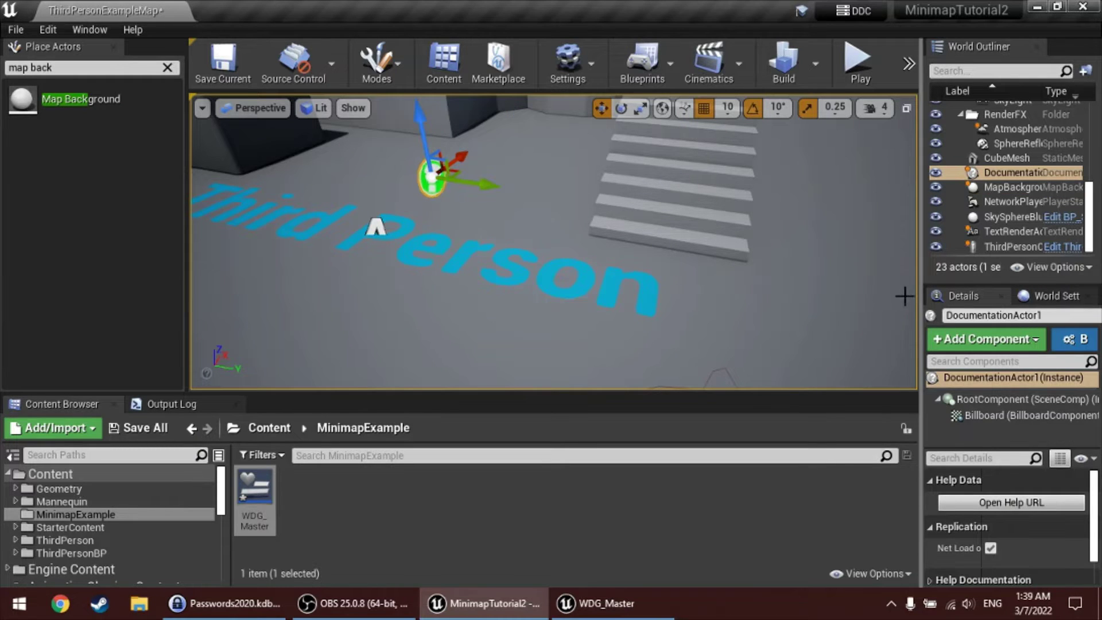
pyautogui.moveTo(921, 300); pyautogui.dragTo(769, 301)
pyautogui.moveTo(839, 284); pyautogui.dragTo(841, 264)
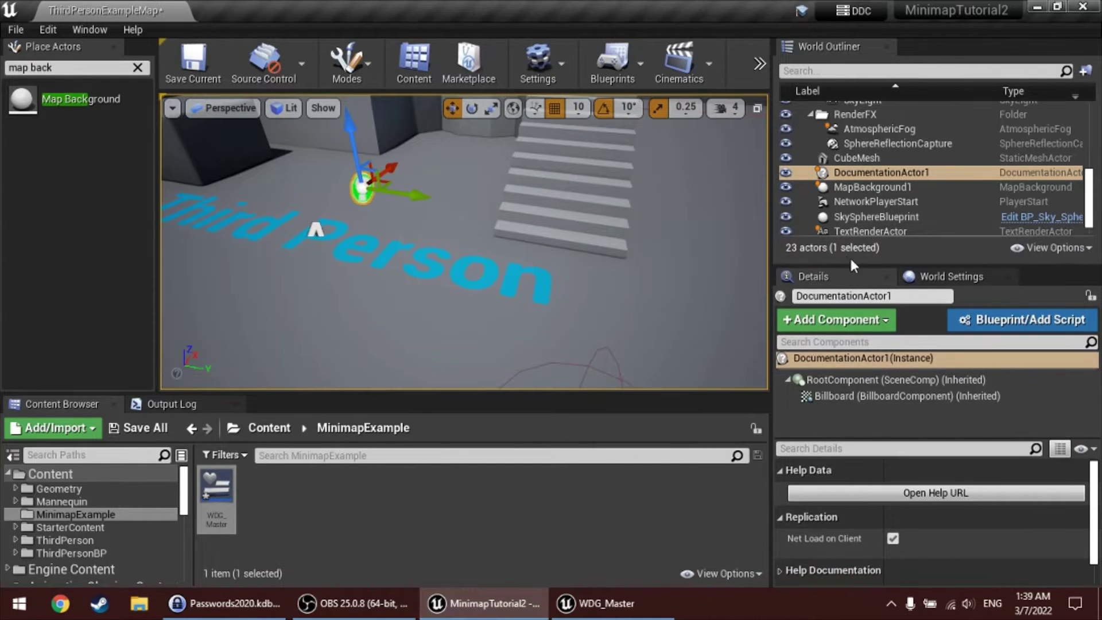
pyautogui.click(937, 176)
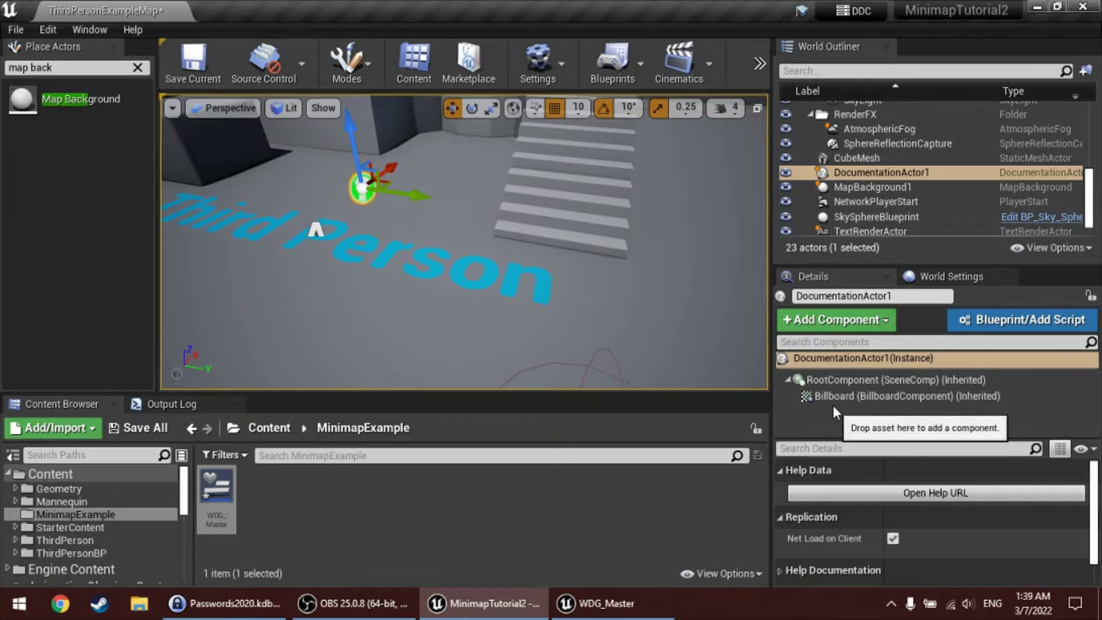
pyautogui.click(831, 320)
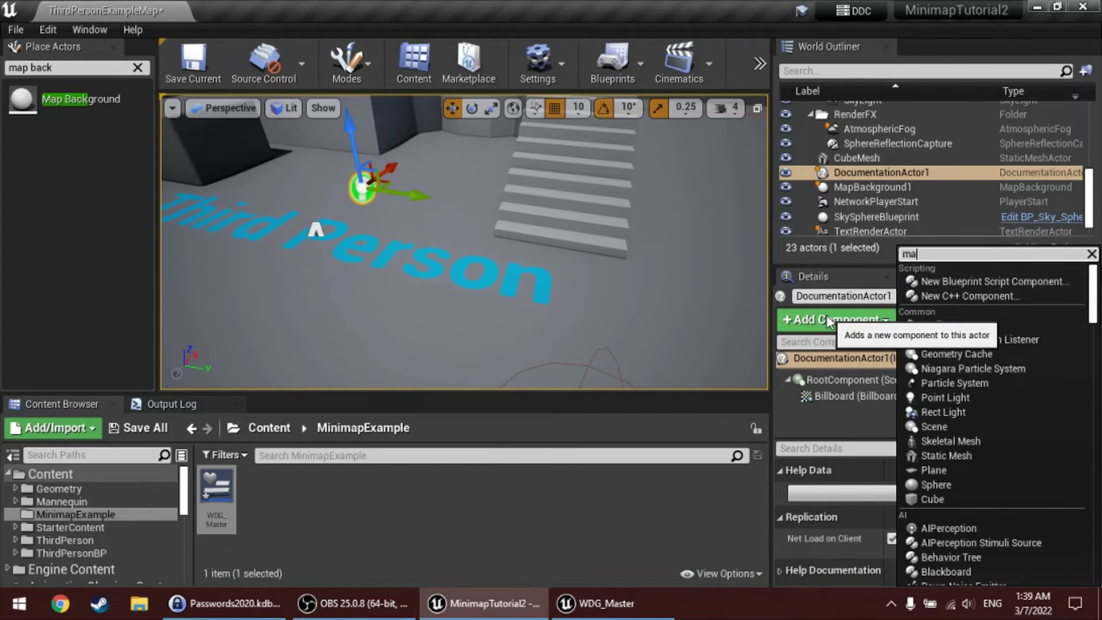
pyautogui.press('Return')
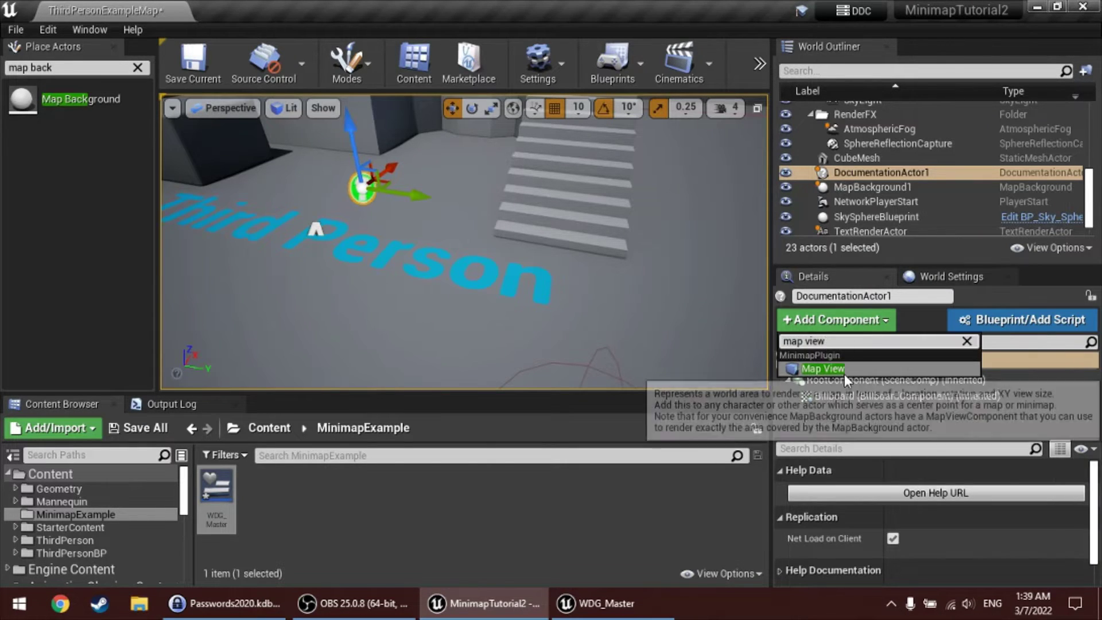
pyautogui.click(882, 410)
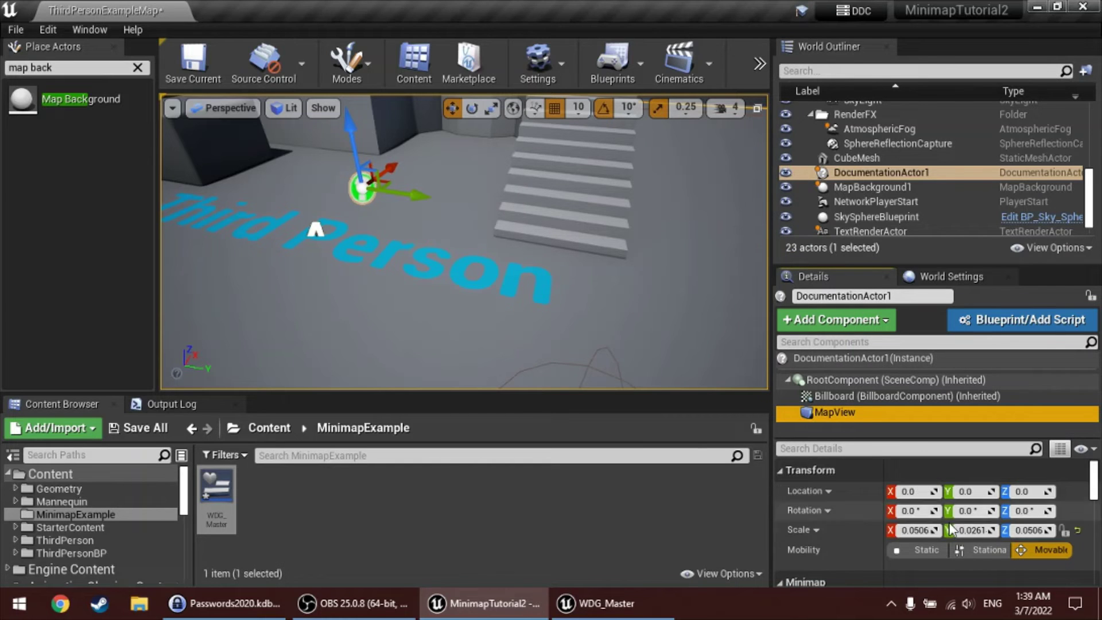
pyautogui.scroll(-2, 919, 499)
pyautogui.scroll(-5, 919, 499)
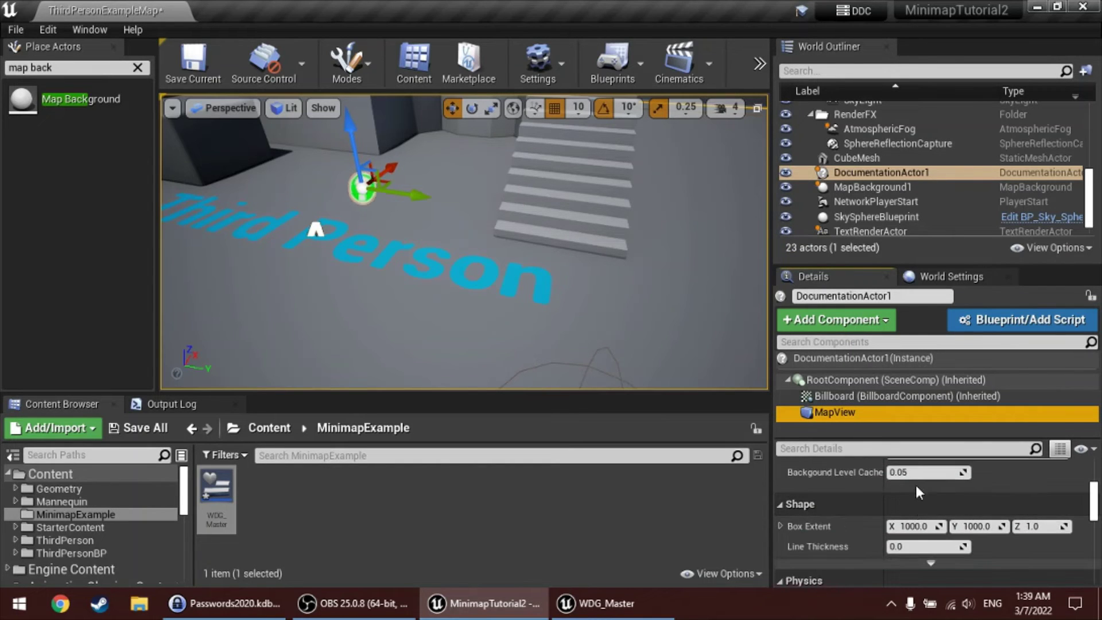
pyautogui.moveTo(907, 440); pyautogui.dragTo(906, 403)
pyautogui.scroll(-6, 908, 468)
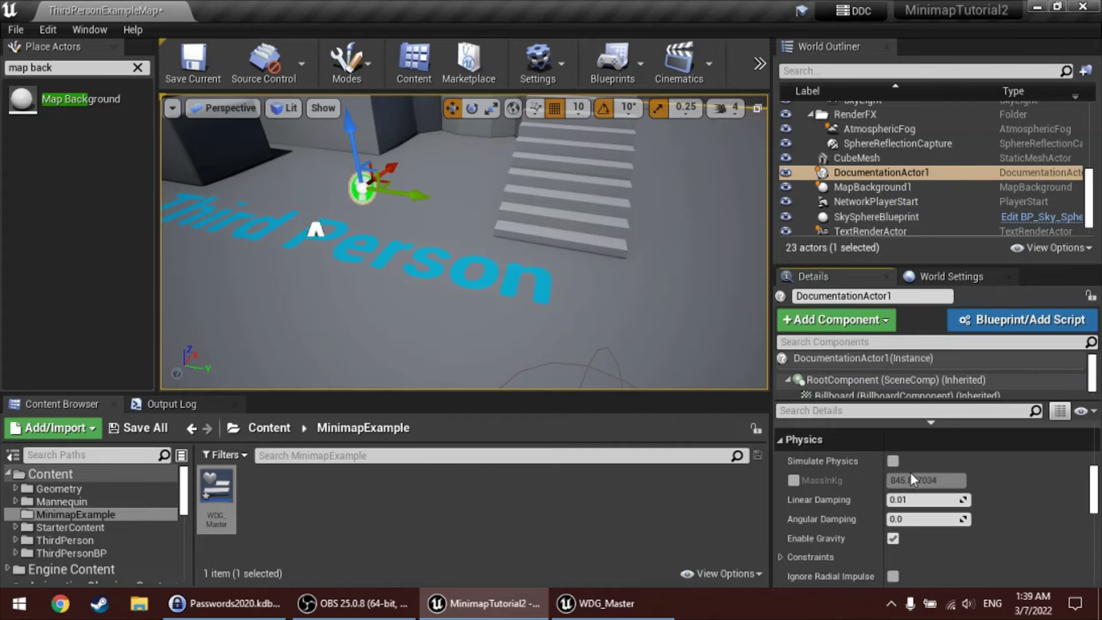
pyautogui.scroll(-8, 910, 480)
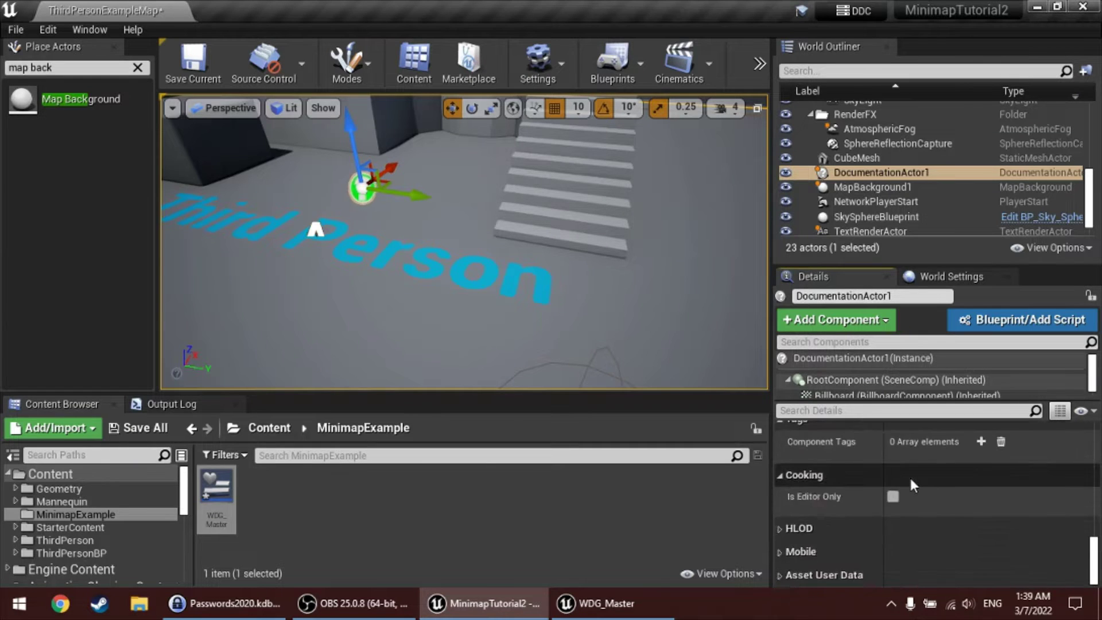
pyautogui.scroll(4, 910, 482)
pyautogui.scroll(3, 910, 481)
pyautogui.scroll(-1, 869, 366)
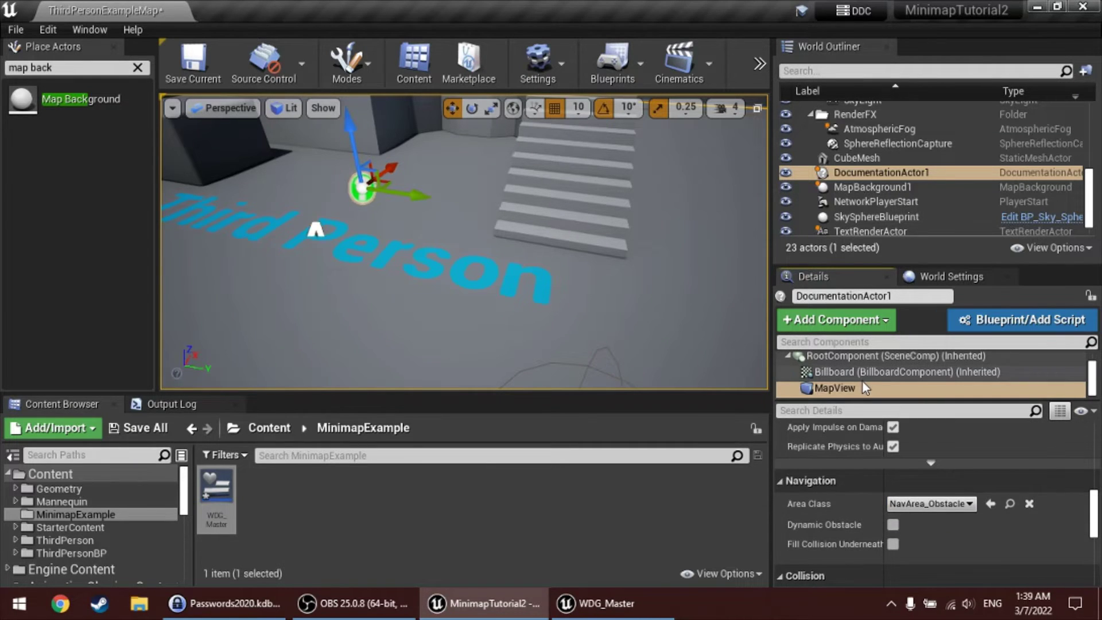
pyautogui.scroll(1, 864, 440)
pyautogui.click(862, 389)
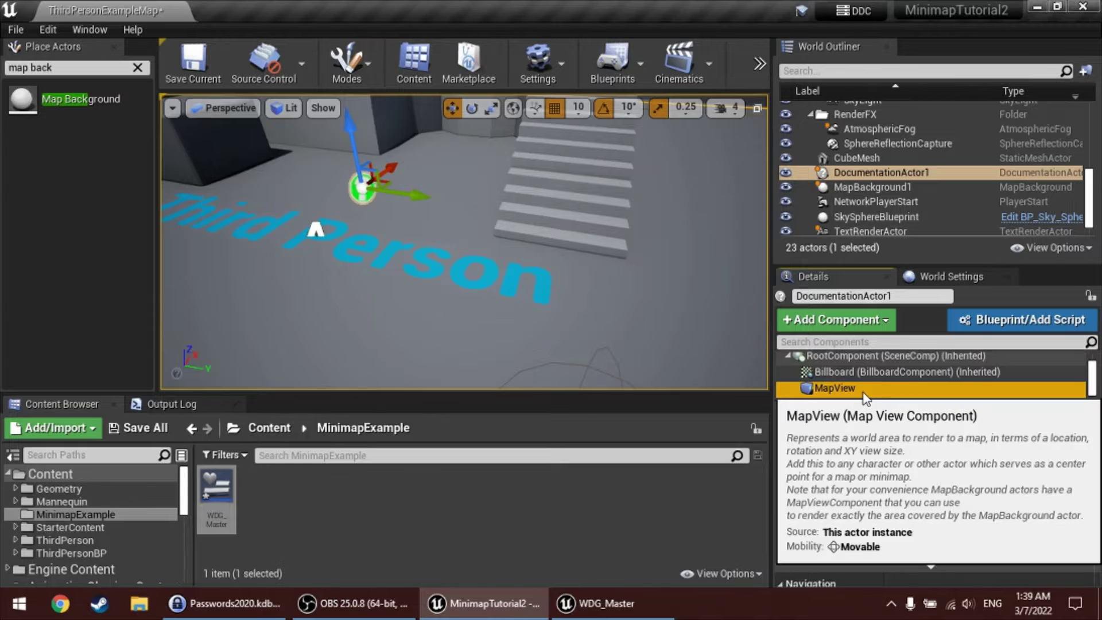
pyautogui.press('Delete')
# - Add a Map Icon component to DocumentationActor1 and set its Icon Texture to T_Icon_Quest2
pyautogui.click(856, 321)
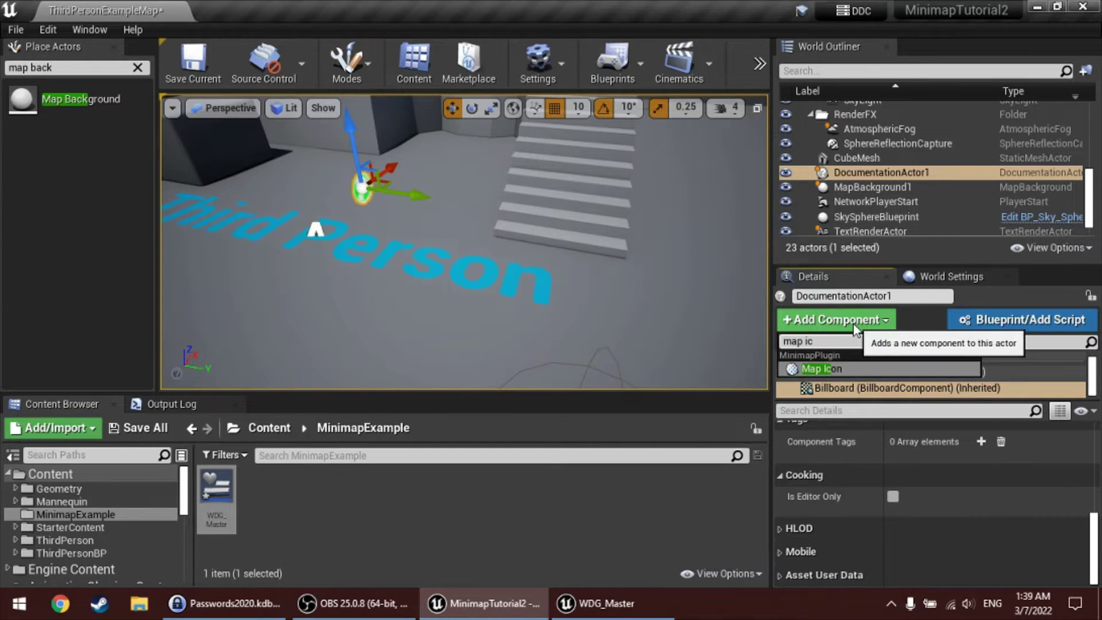
pyautogui.click(864, 367)
pyautogui.scroll(5, 895, 495)
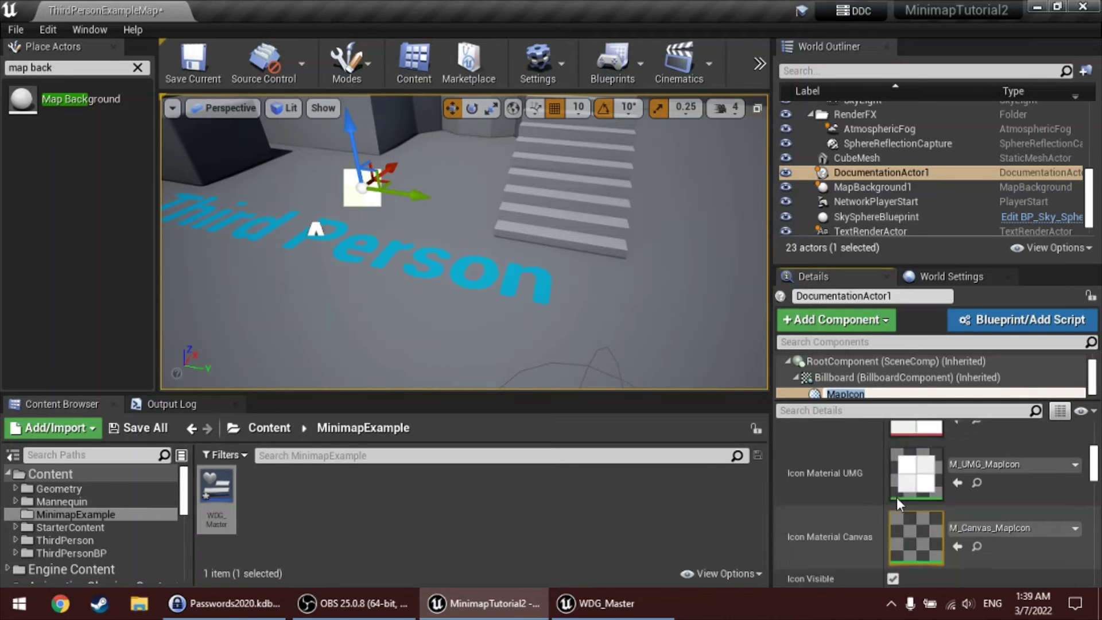
pyautogui.scroll(-2, 947, 497)
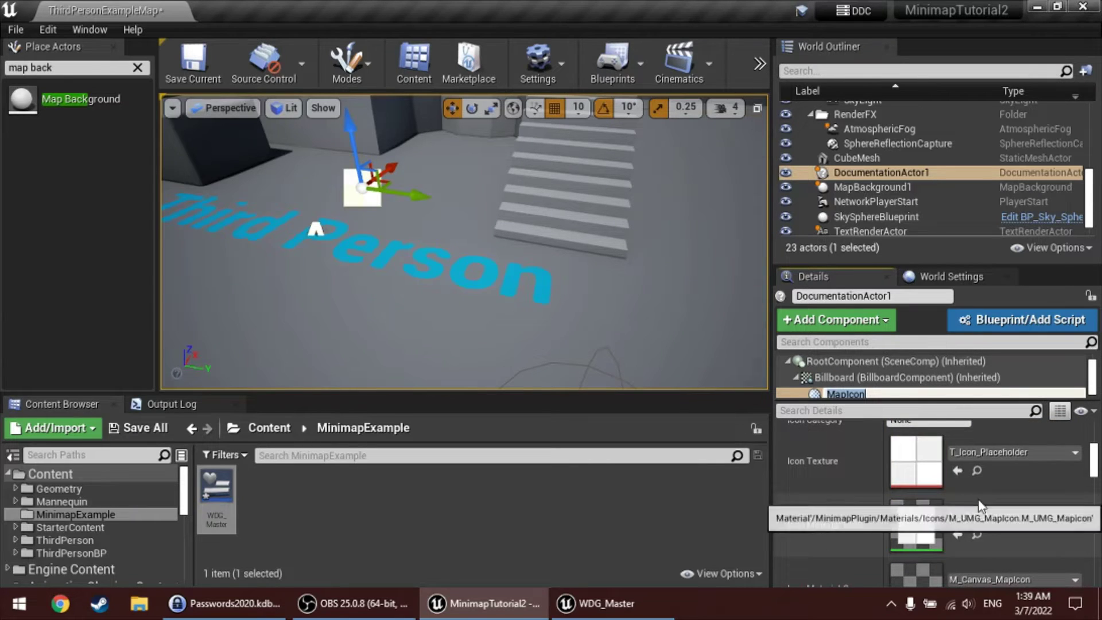
pyautogui.click(1017, 453)
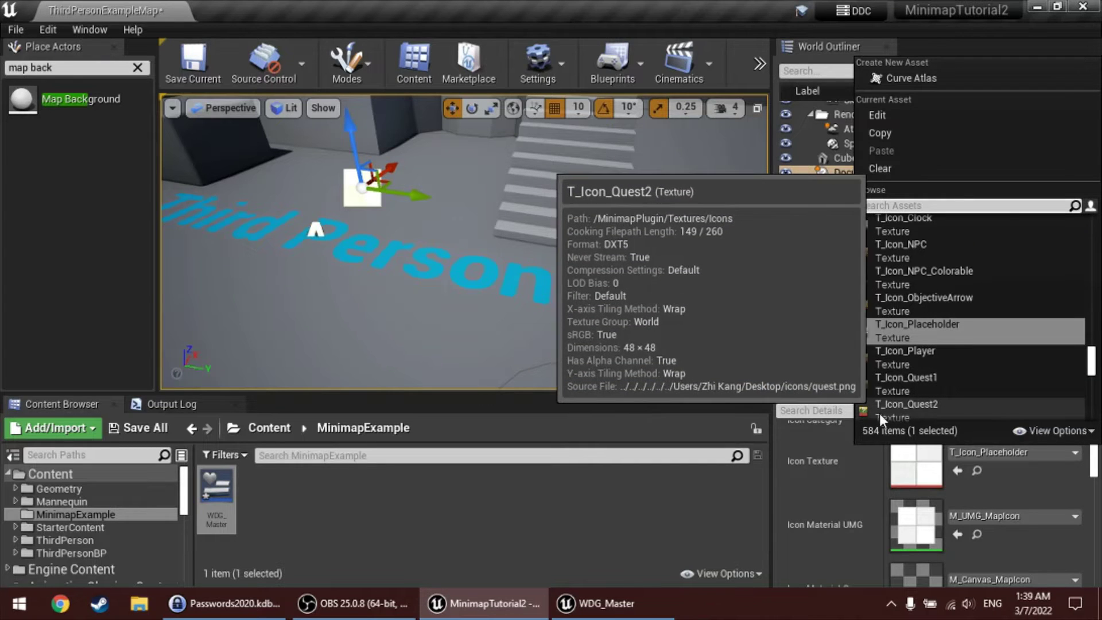
pyautogui.click(920, 409)
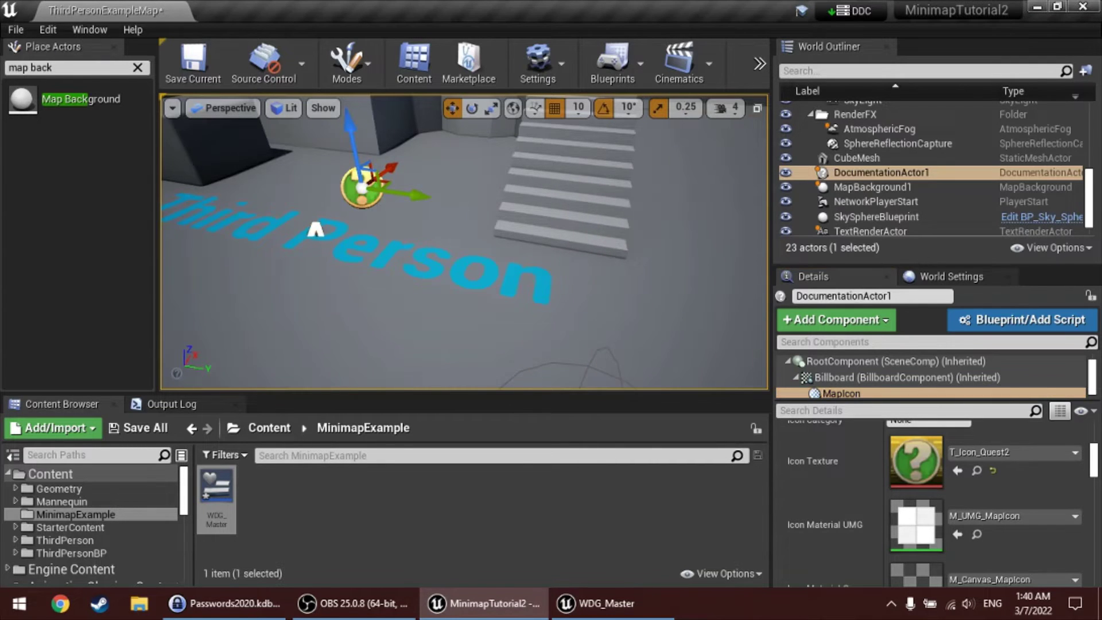
# - Play the level in an enlarged viewport, run the character around the question mark to check its minimap icon, and stop playing
pyautogui.moveTo(567, 251); pyautogui.dragTo(609, 230, button='right')
pyautogui.scroll(3, 568, 251)
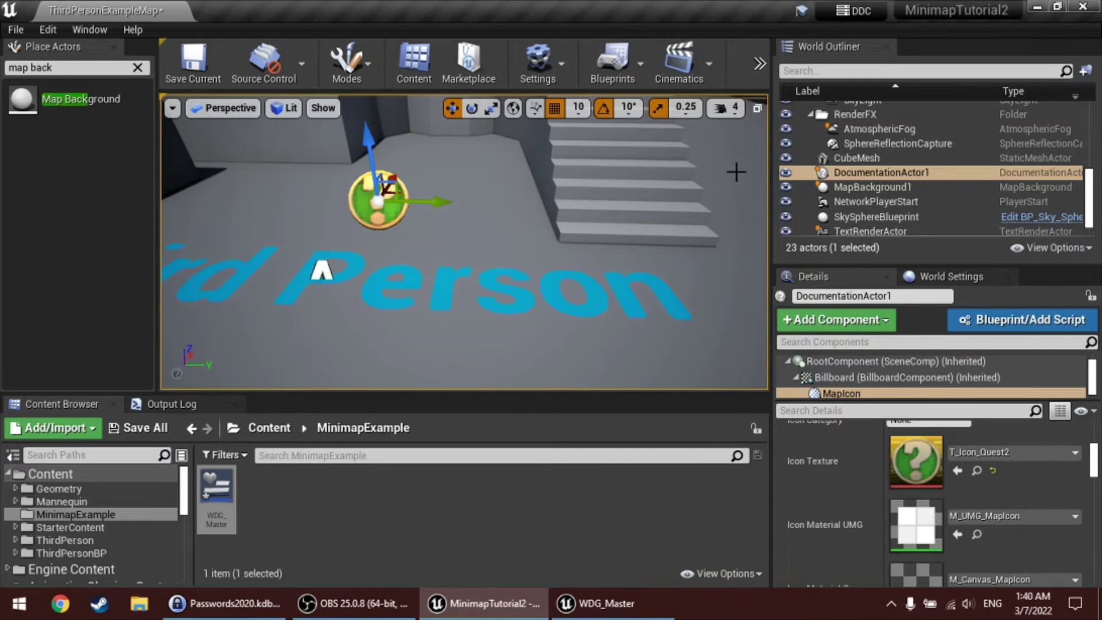
pyautogui.moveTo(771, 168); pyautogui.dragTo(951, 168)
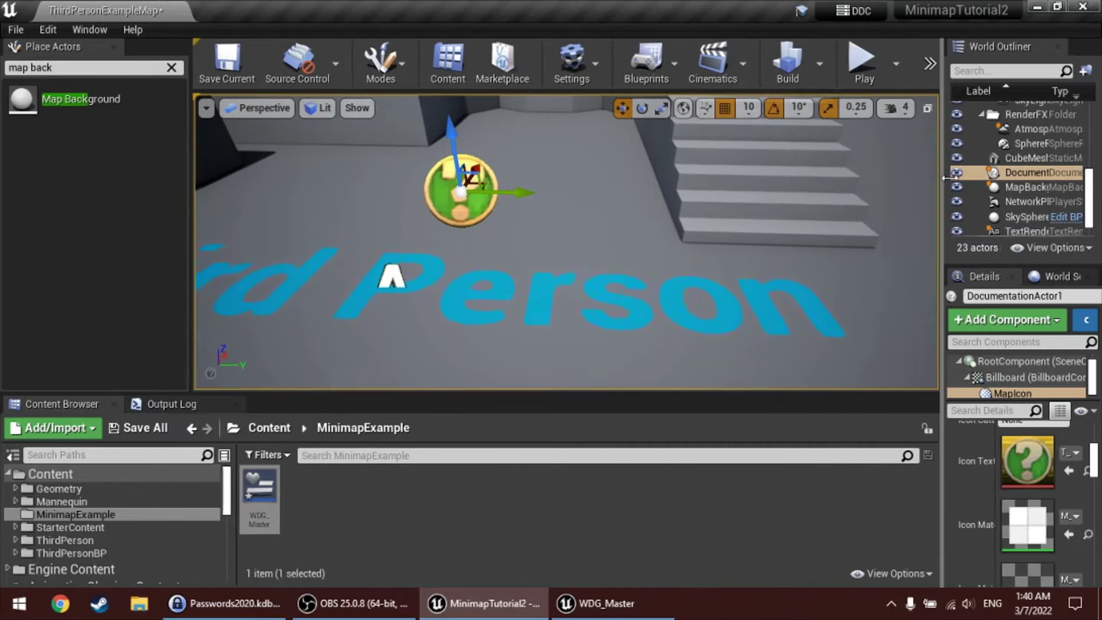
pyautogui.click(870, 66)
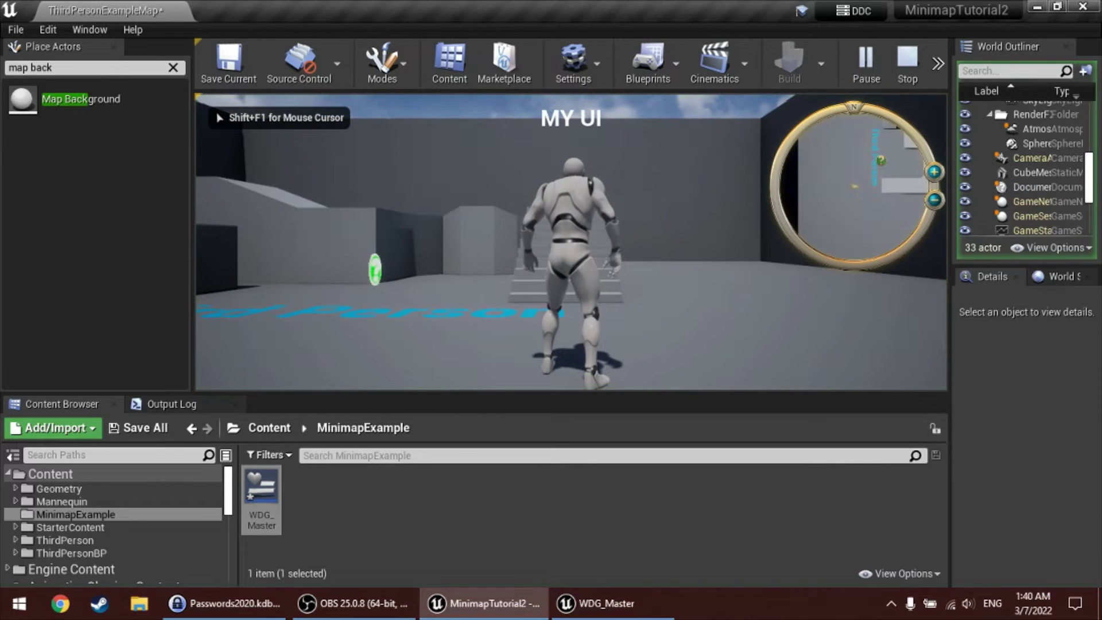
pyautogui.press('w')
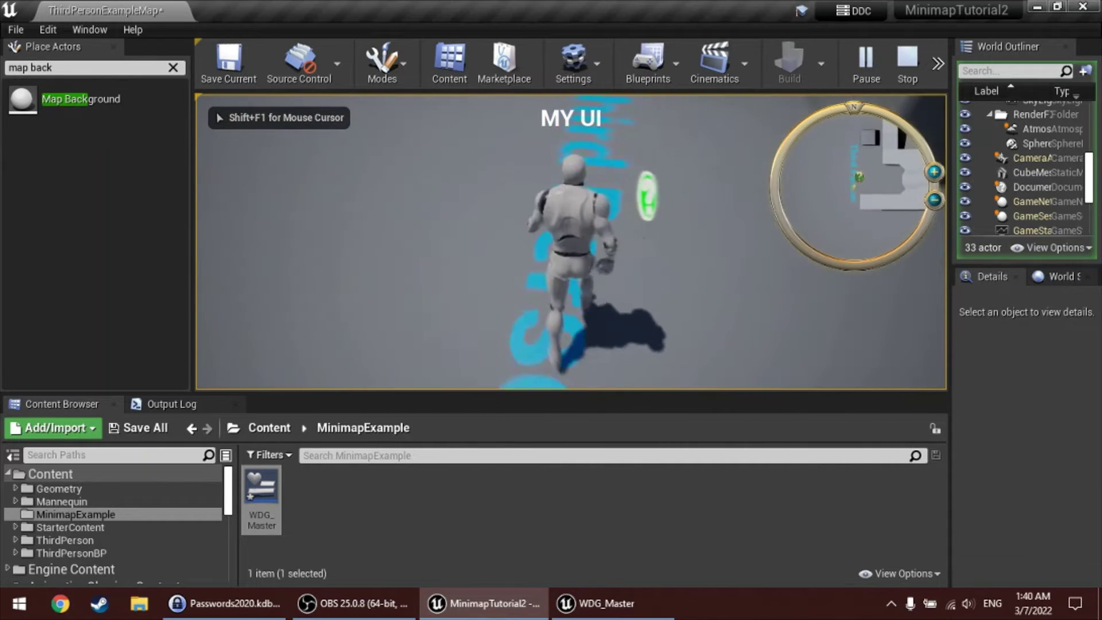
pyautogui.press('d')
pyautogui.press('s')
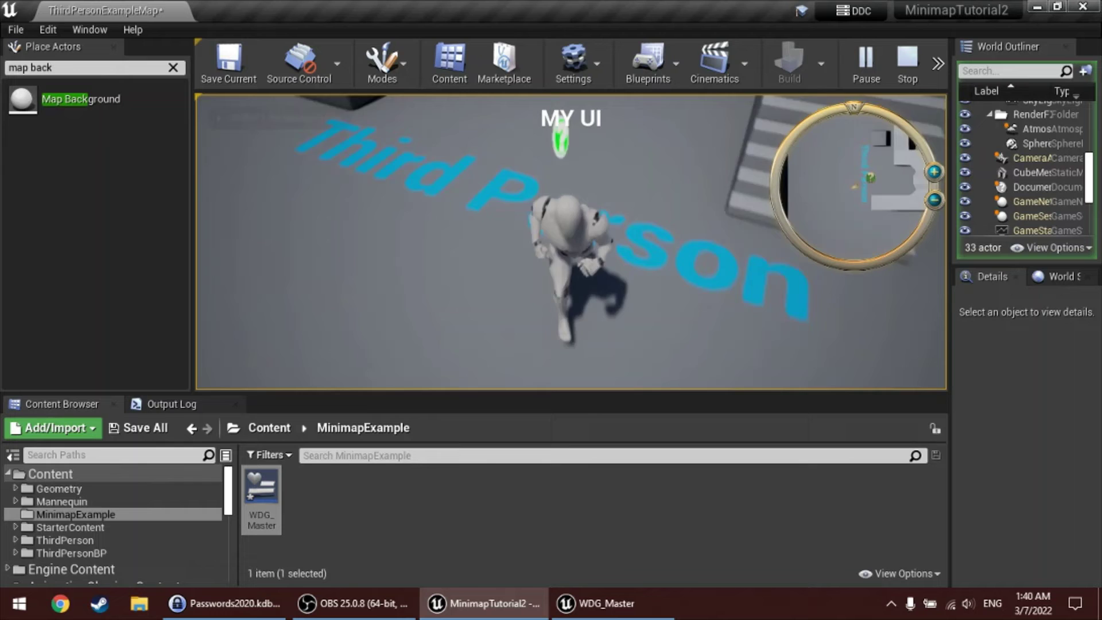
pyautogui.press('w')
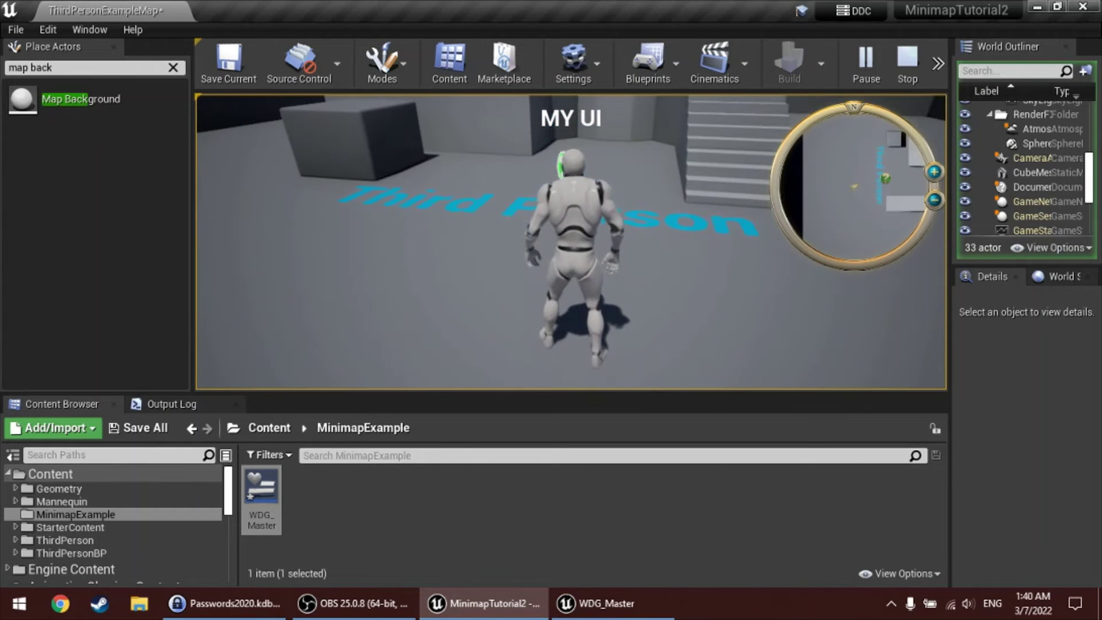
pyautogui.press('Escape')
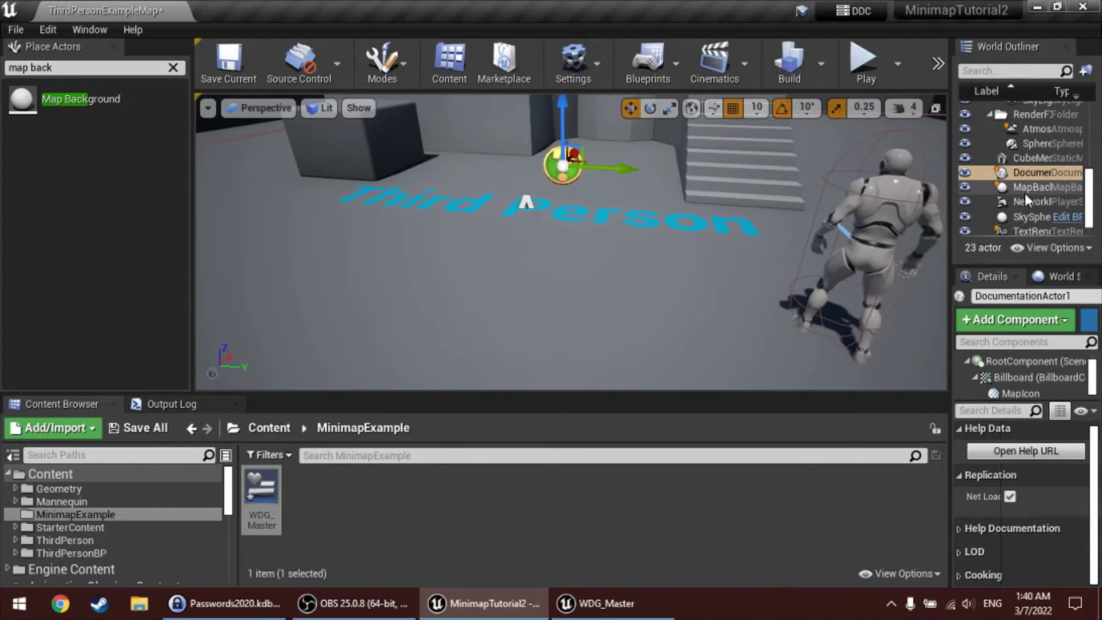
# - Set the Icon Size of DocumentationActor1's MapIcon component to 128
pyautogui.click(1013, 392)
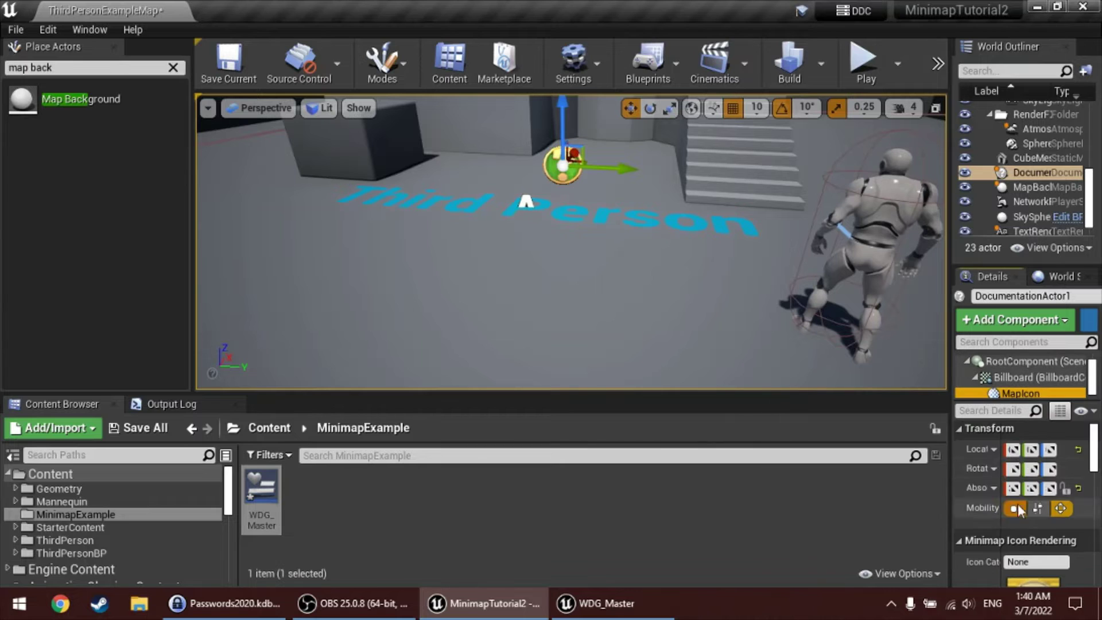
pyautogui.moveTo(947, 356); pyautogui.dragTo(765, 339)
pyautogui.moveTo(882, 276); pyautogui.dragTo(884, 208)
pyautogui.scroll(-8, 925, 466)
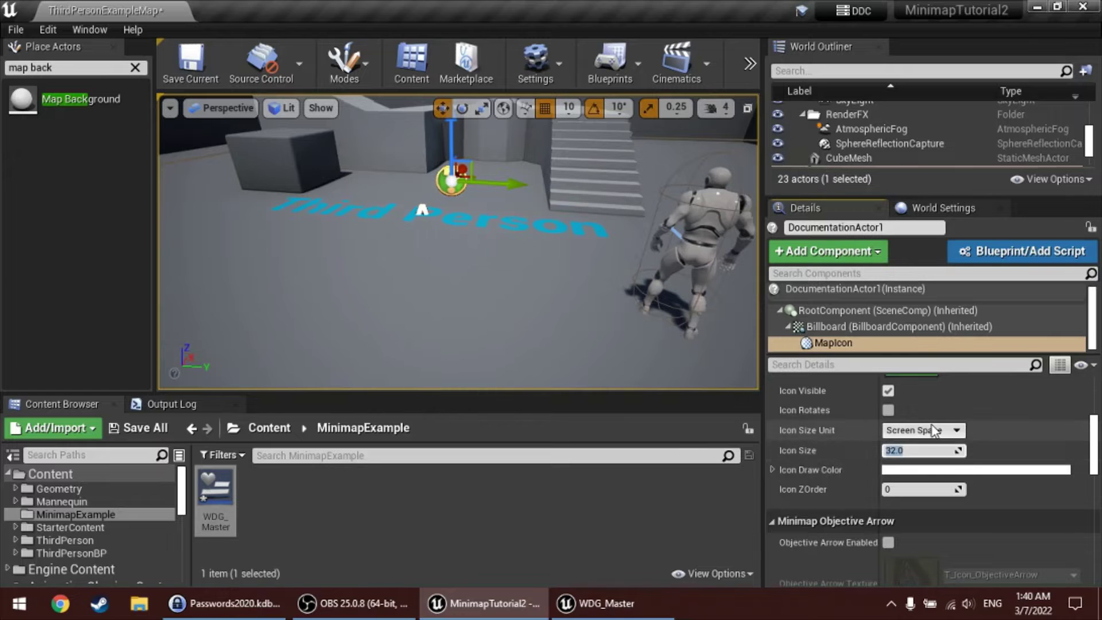
pyautogui.write('128')
pyautogui.press('Return')
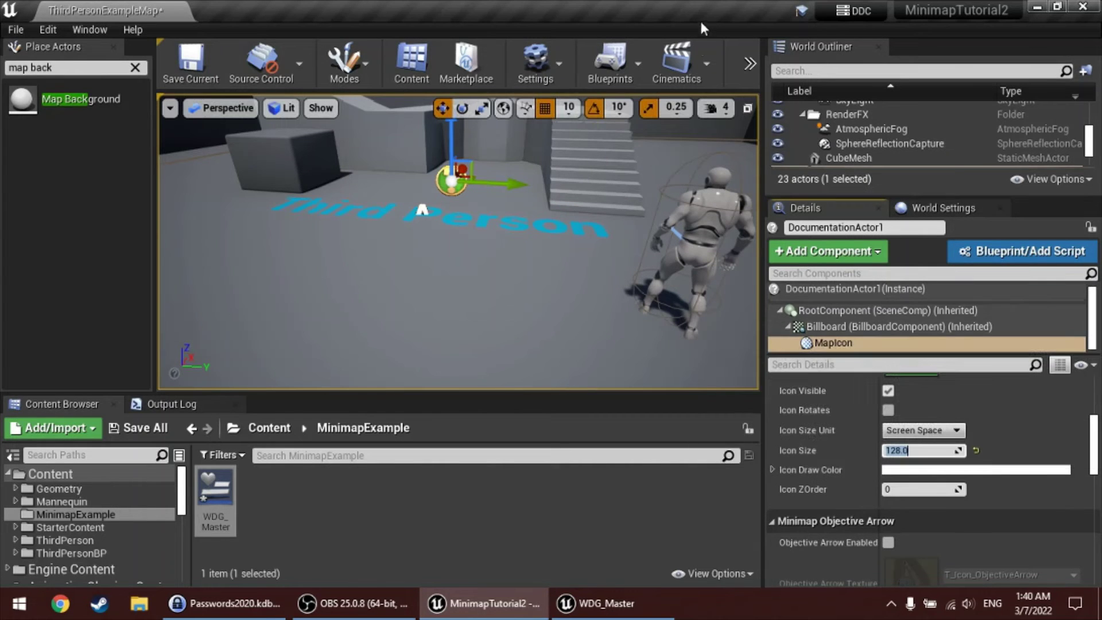
# - Play the level, change the minimap zoom while running near the question mark to compare the icon's size, and stop playing
pyautogui.moveTo(764, 136); pyautogui.dragTo(848, 142)
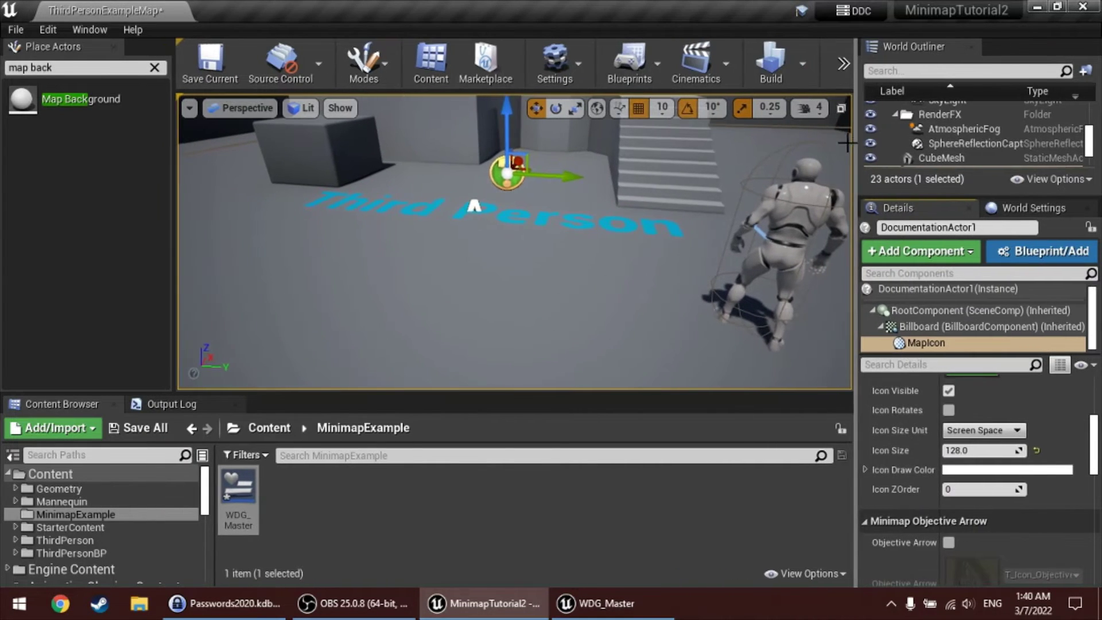
pyautogui.moveTo(174, 172); pyautogui.dragTo(117, 173)
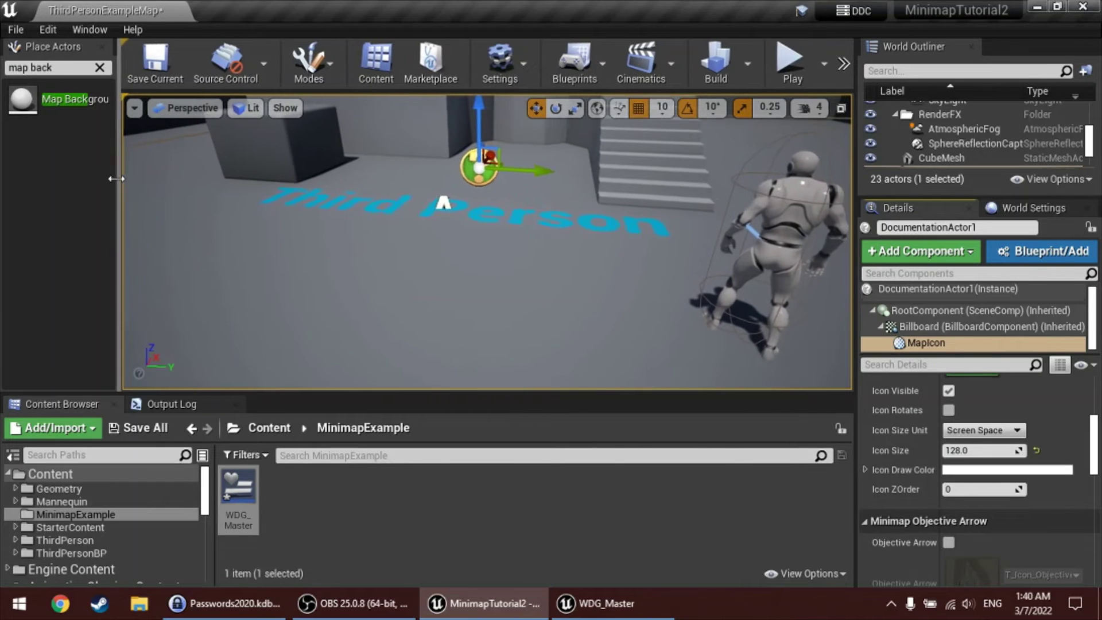
pyautogui.click(797, 64)
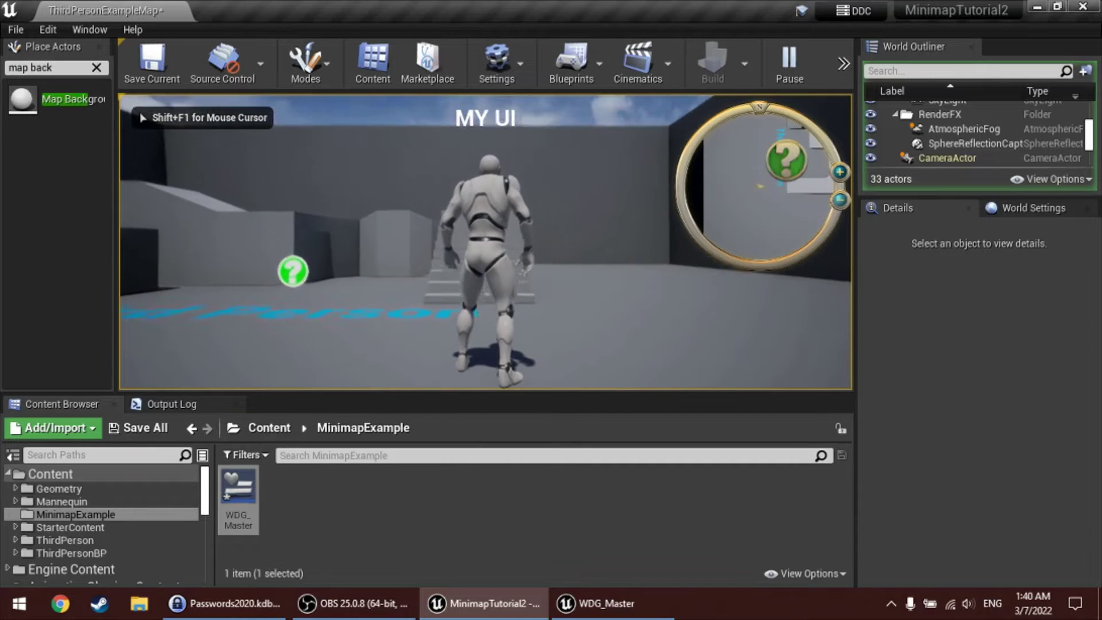
pyautogui.press('super')
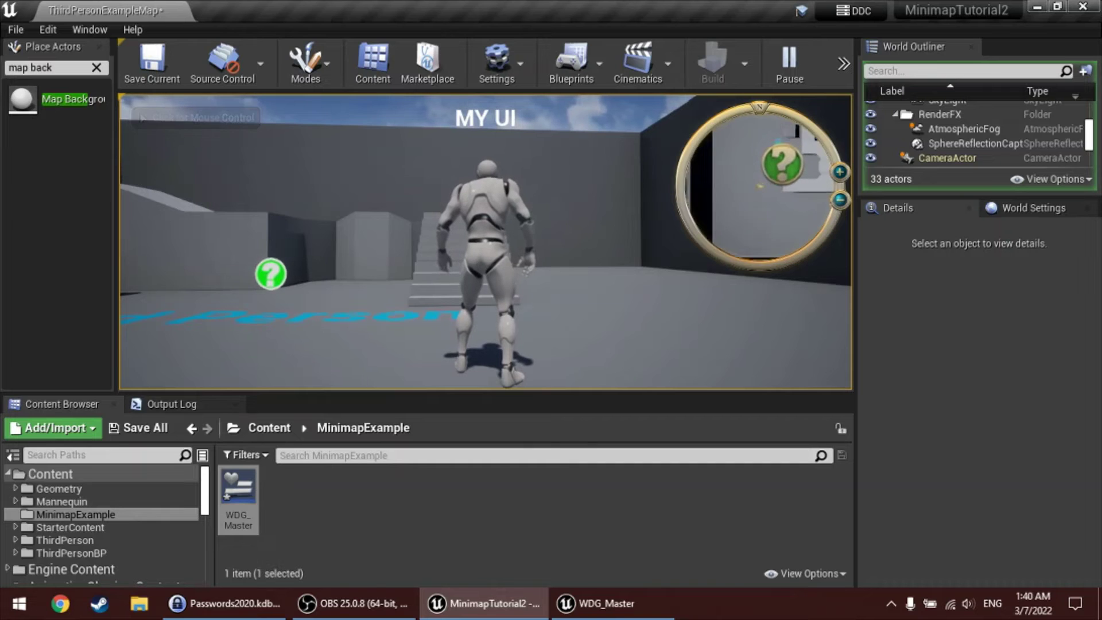
pyautogui.click(840, 200)
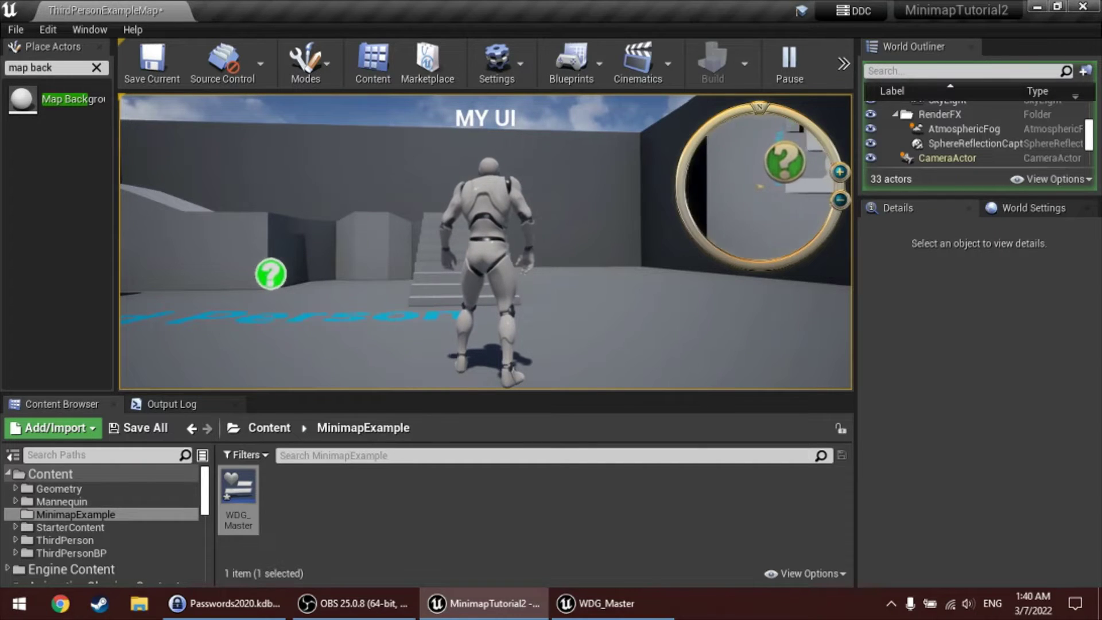
pyautogui.press('a')
pyautogui.press('w')
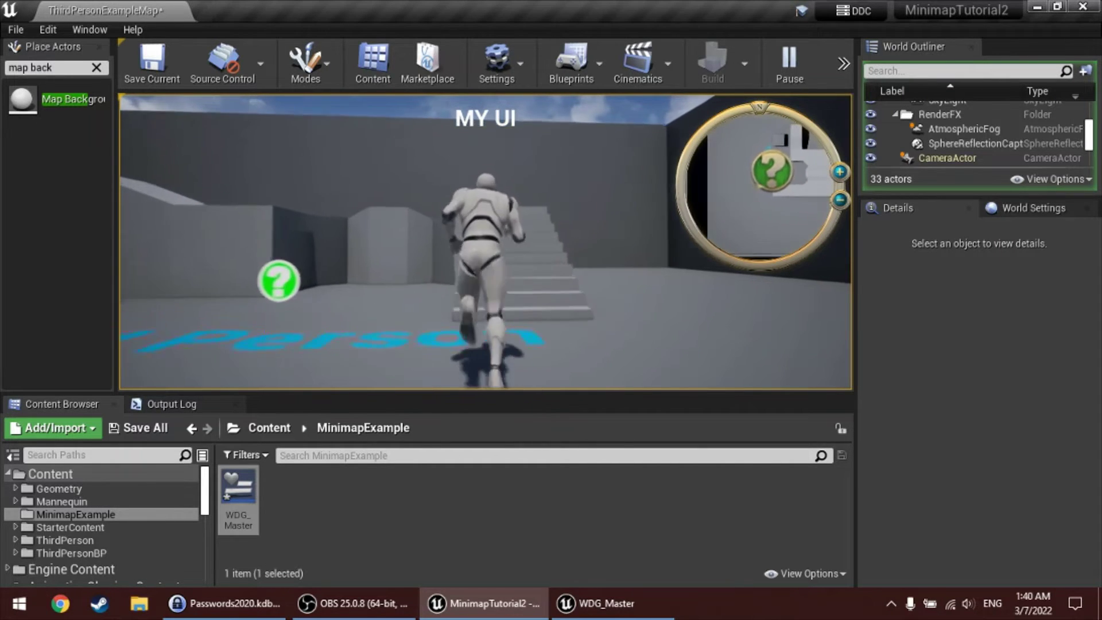
pyautogui.press('s')
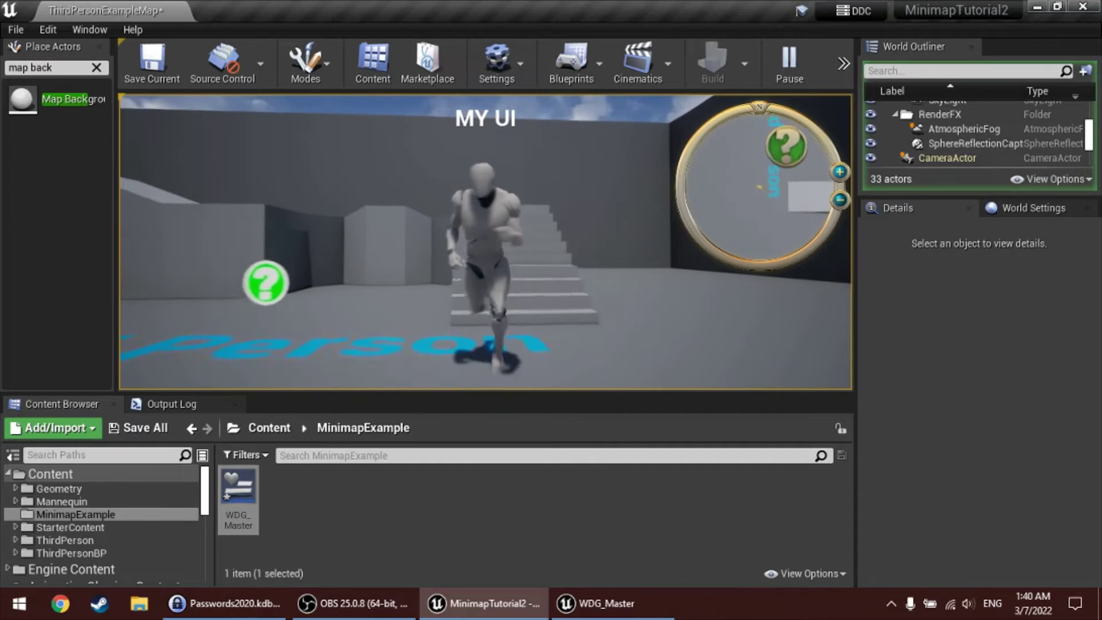
pyautogui.press('w')
pyautogui.press('s')
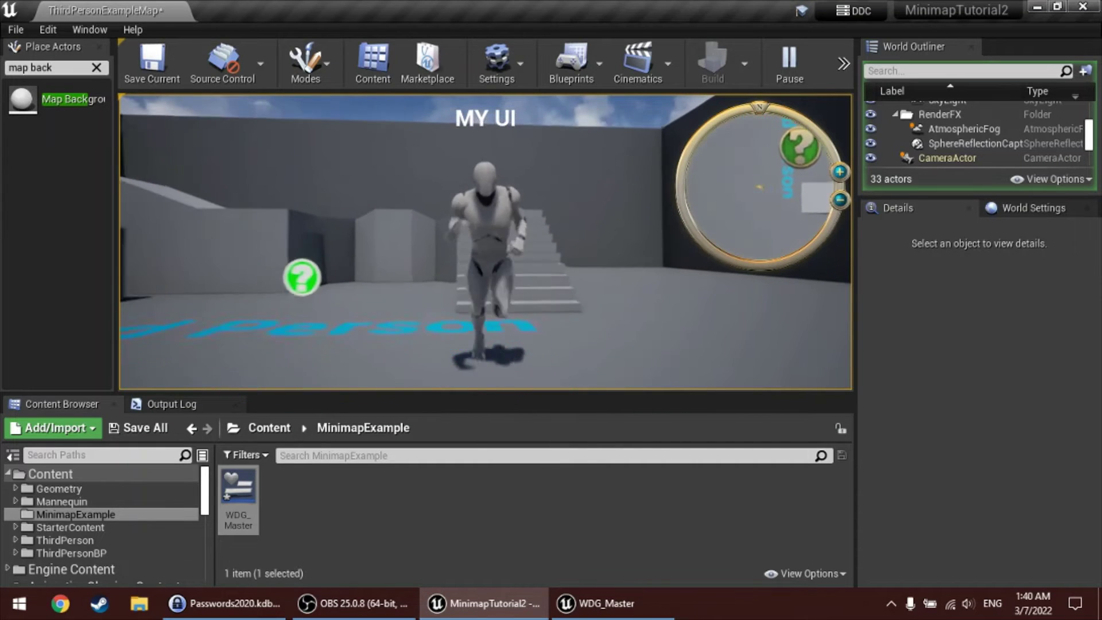
pyautogui.press('w')
pyautogui.press('w')
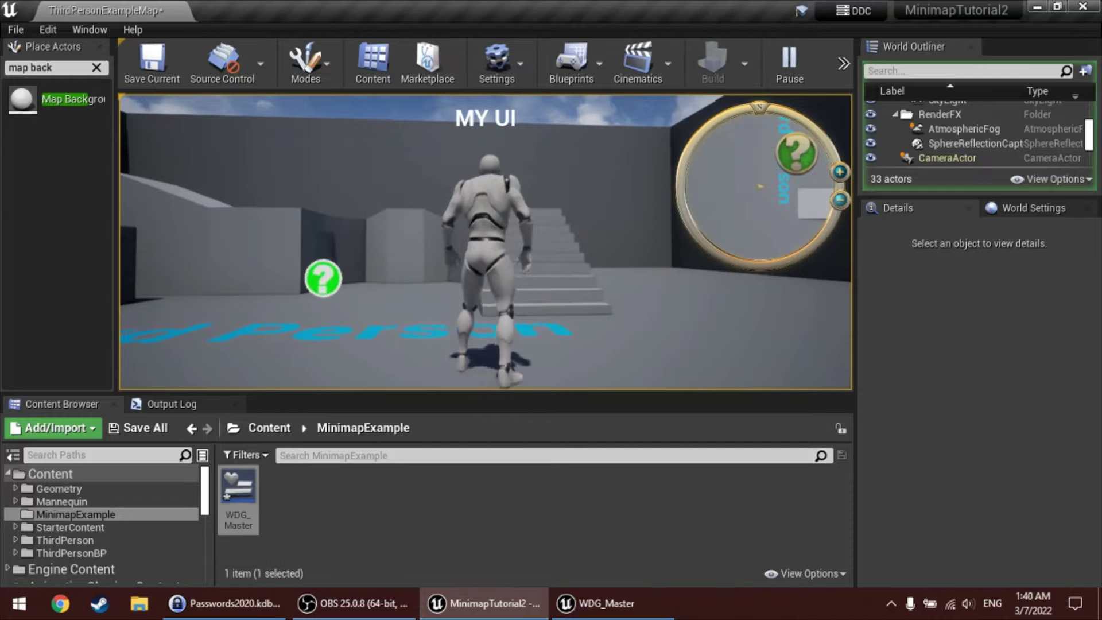
pyautogui.press('w')
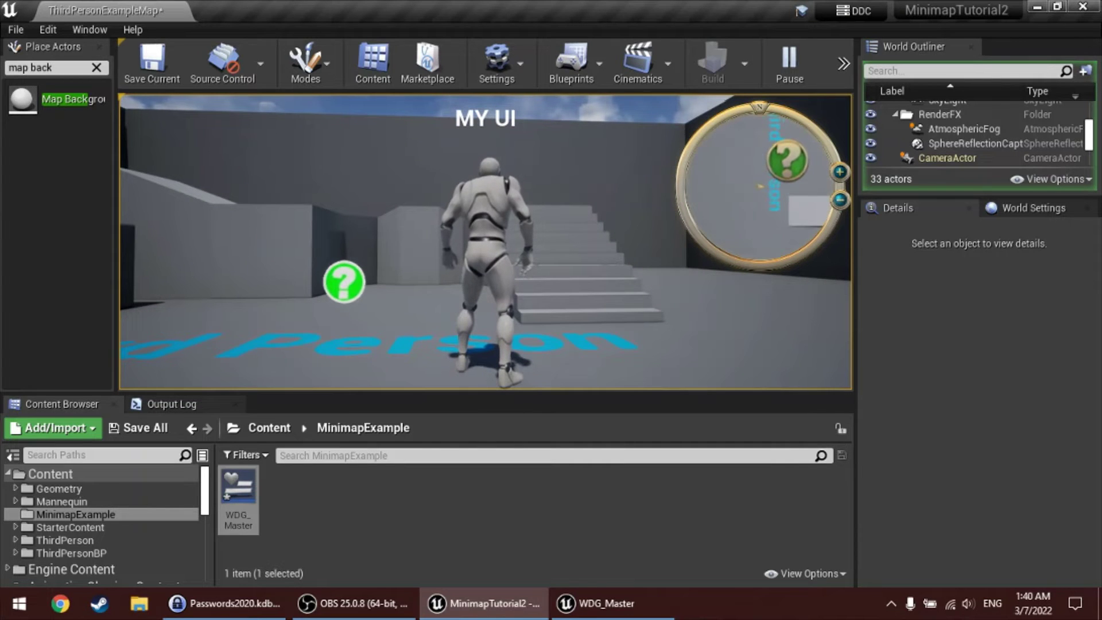
pyautogui.press('d')
pyautogui.press('s')
pyautogui.press('w')
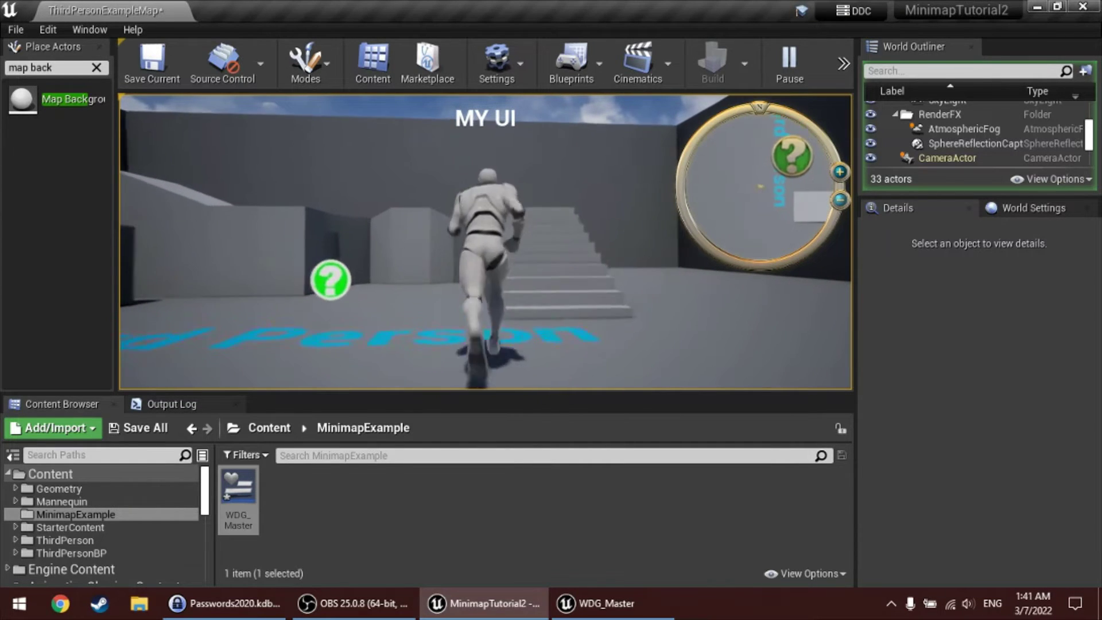
pyautogui.press('a')
pyautogui.press('s')
pyautogui.press('w')
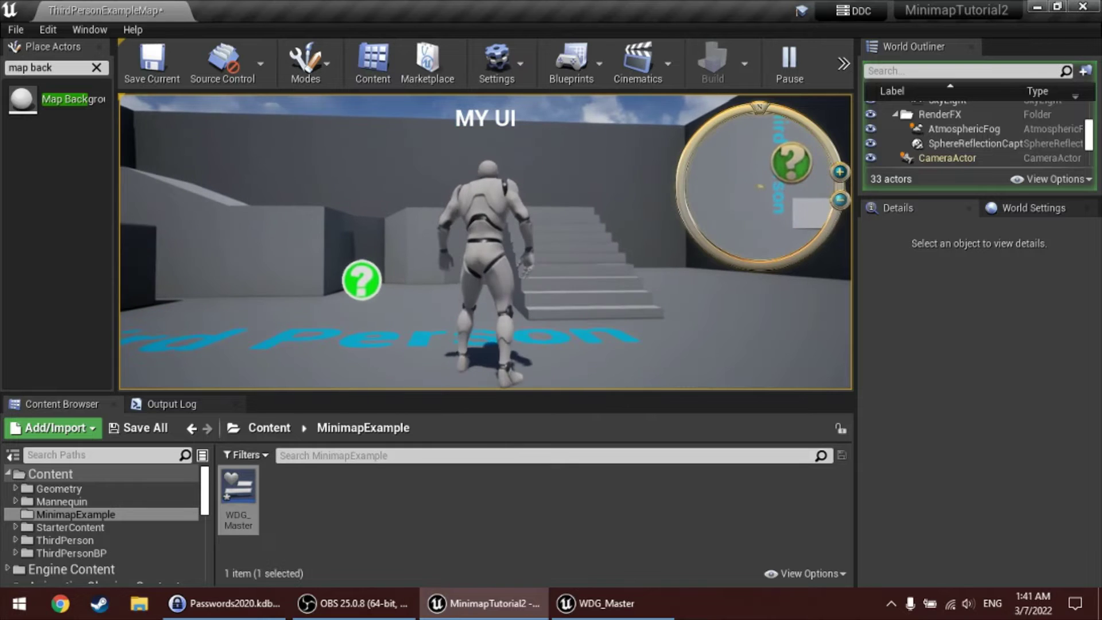
pyautogui.press('s')
pyautogui.press('w')
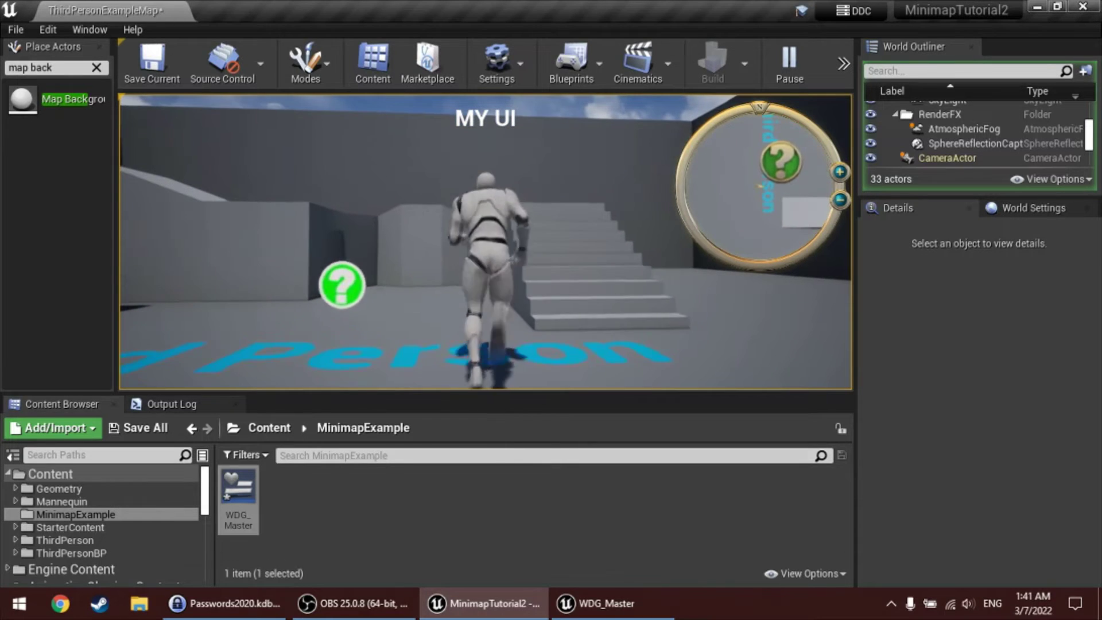
pyautogui.press('a')
pyautogui.press('w')
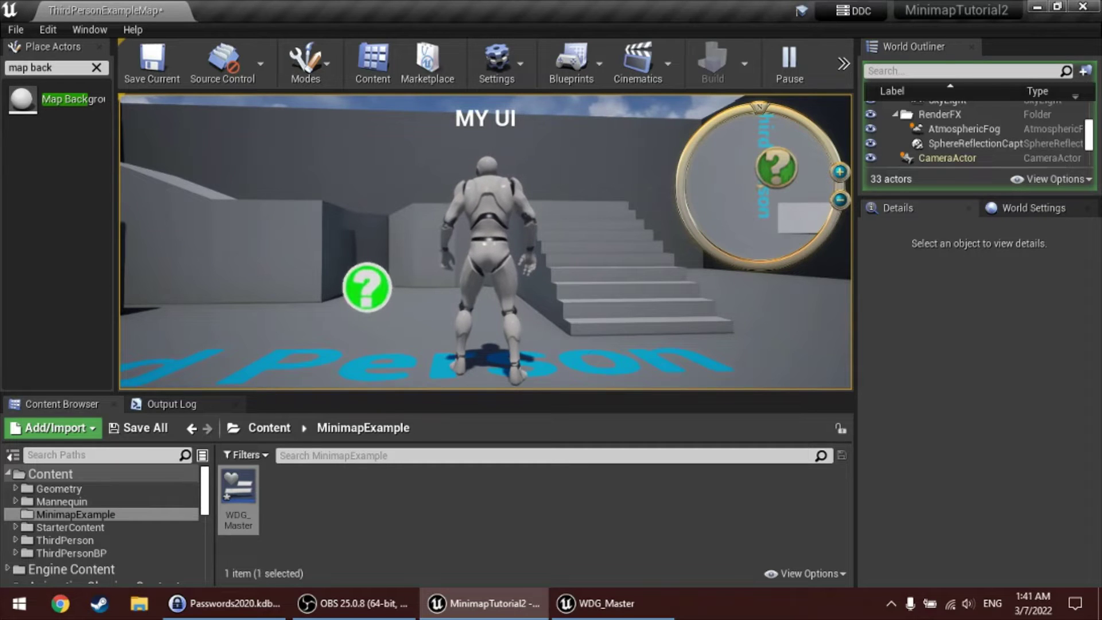
pyautogui.press('s')
pyautogui.press('a')
pyautogui.press('w')
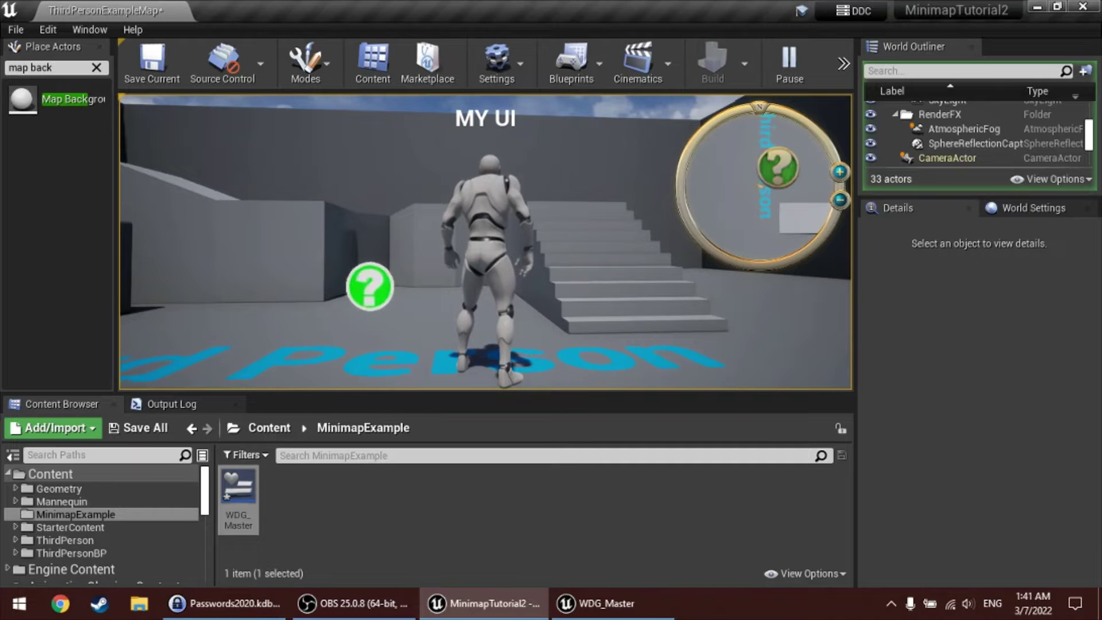
pyautogui.press('s')
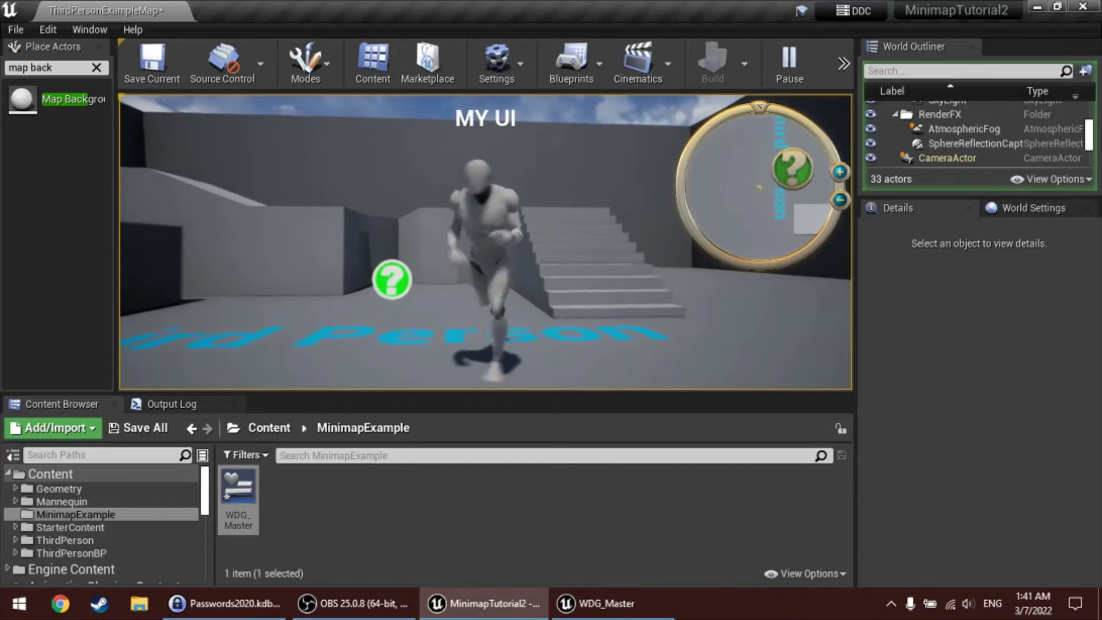
pyautogui.press('d')
pyautogui.press('Escape')
# - Set the MapIcon component's Icon Size Unit to World Space and its Icon Size to 1000
pyautogui.click(926, 342)
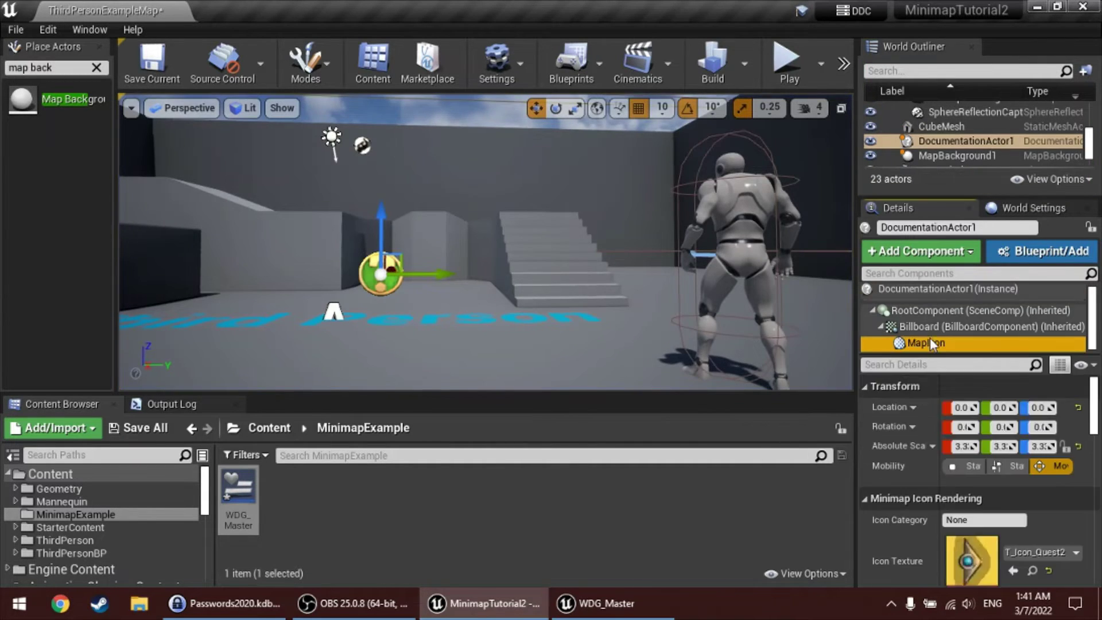
pyautogui.scroll(-6, 1018, 545)
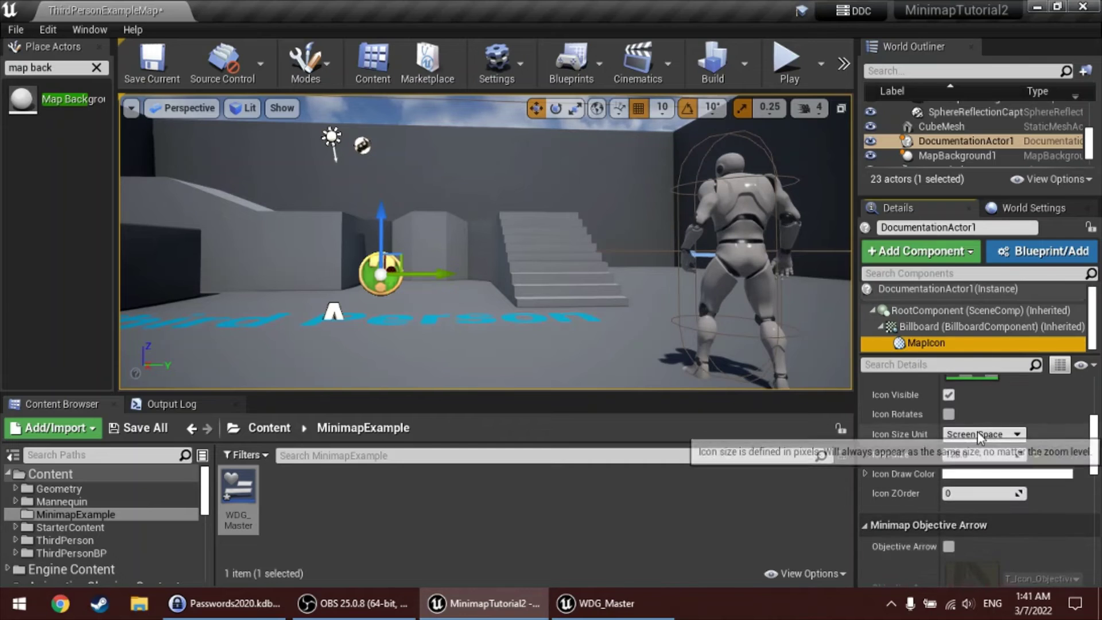
pyautogui.click(985, 435)
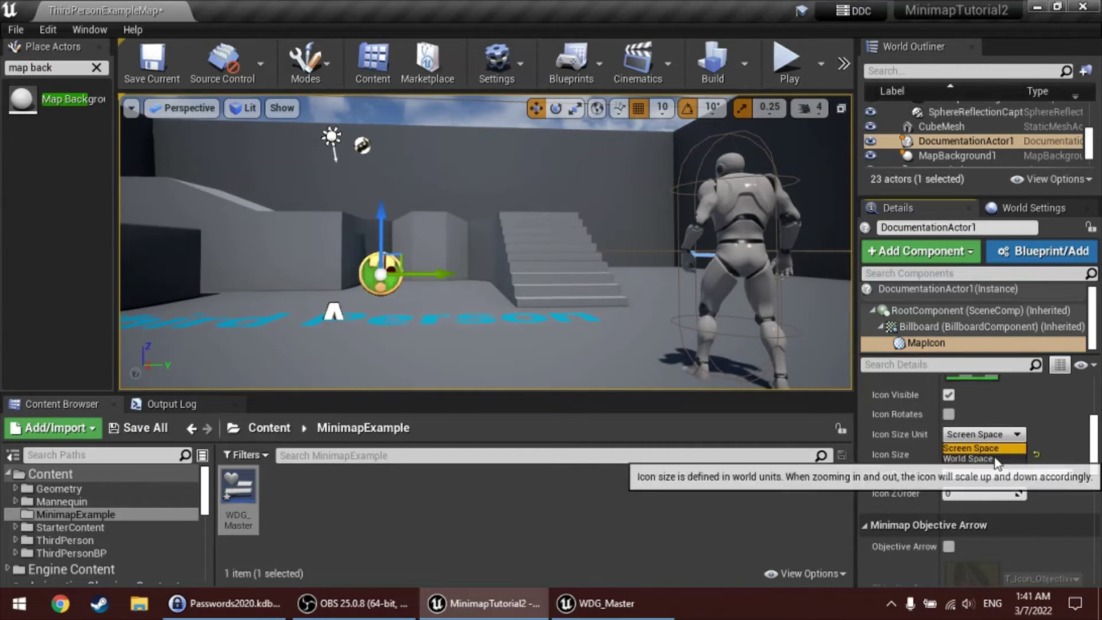
pyautogui.click(982, 459)
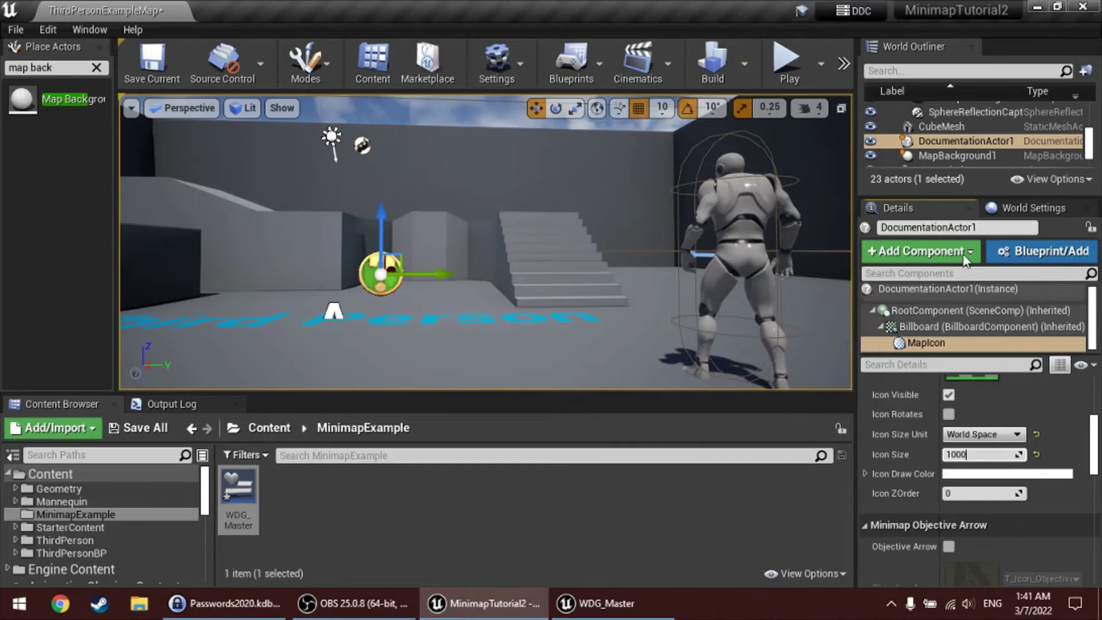
# - Play the level, change the minimap zoom while running near the question mark to check how its world-space icon scales, and stop playing
pyautogui.click(786, 61)
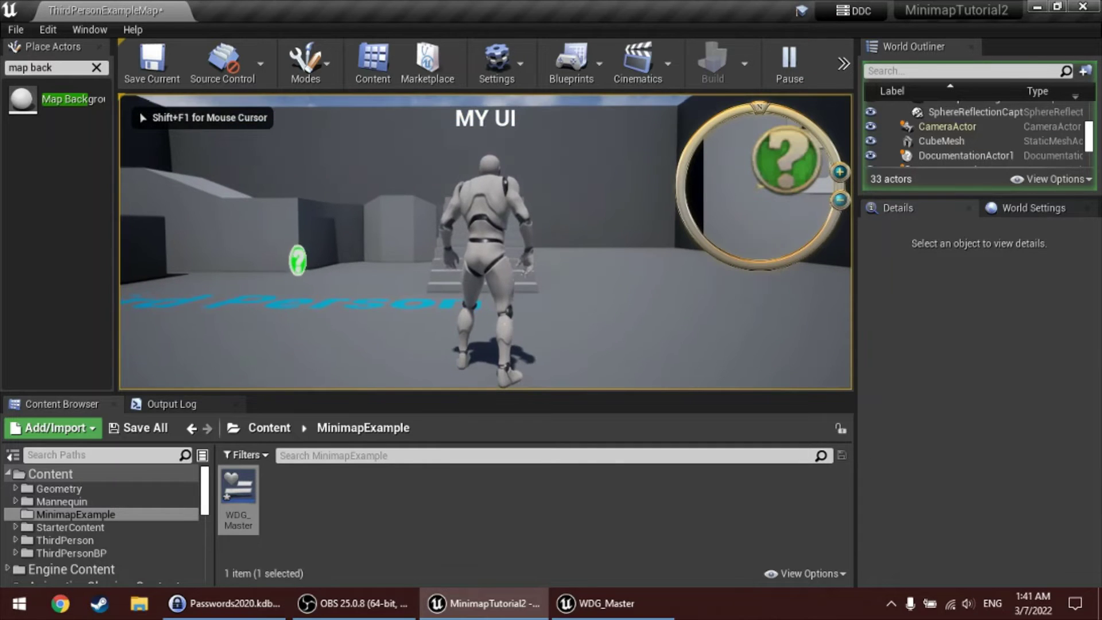
pyautogui.press('a')
pyautogui.press('super')
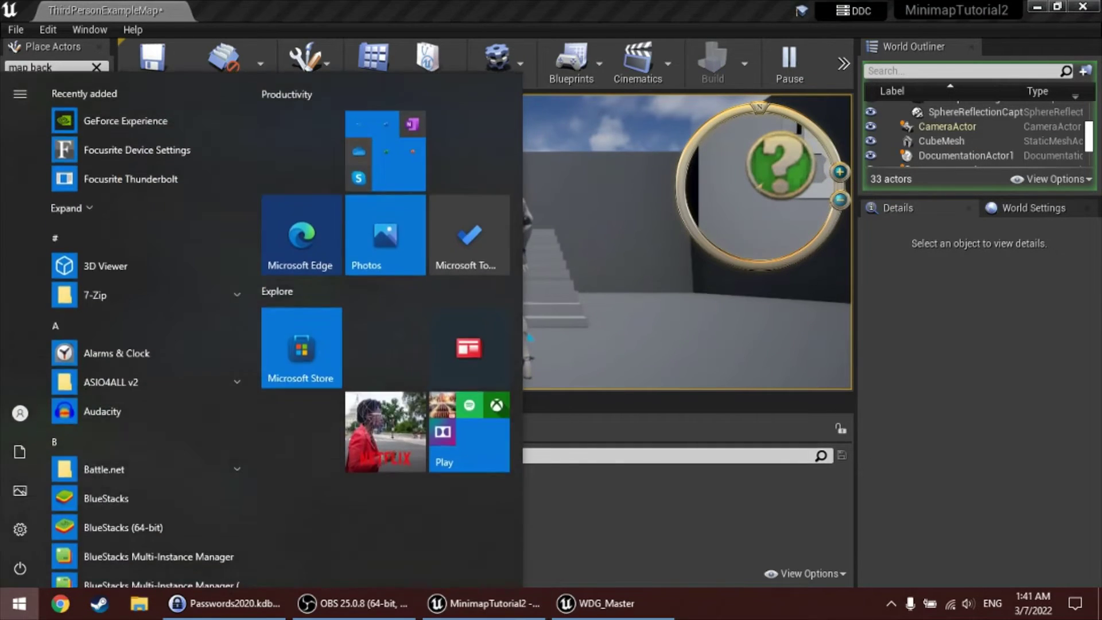
pyautogui.press('super')
pyautogui.scroll(-3, 761, 186)
pyautogui.scroll(2, 761, 187)
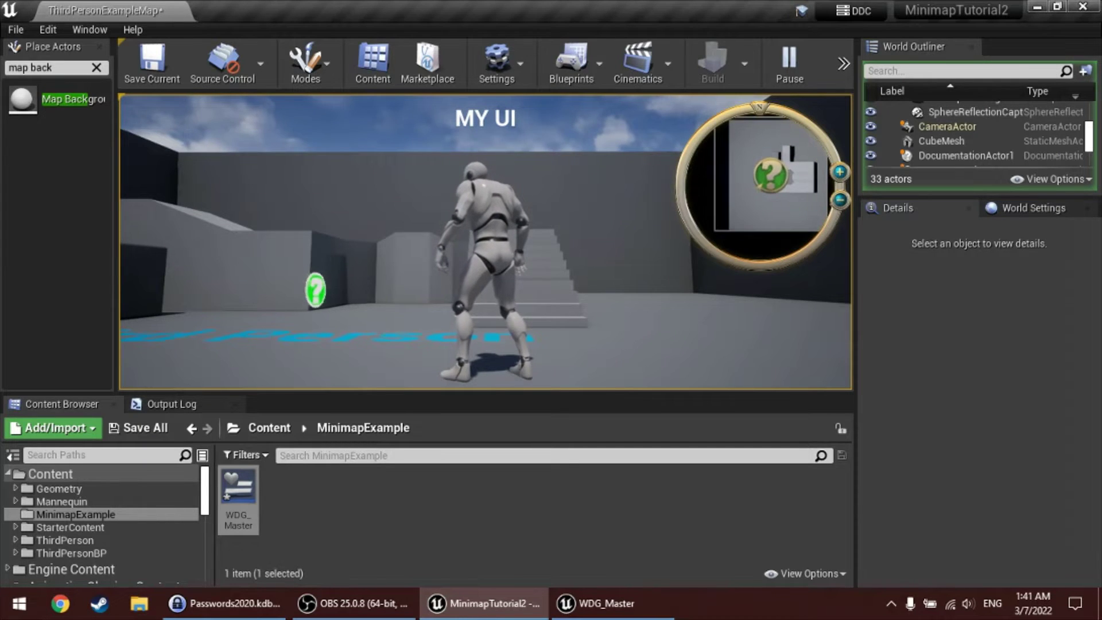
pyautogui.press('s')
pyautogui.press('w')
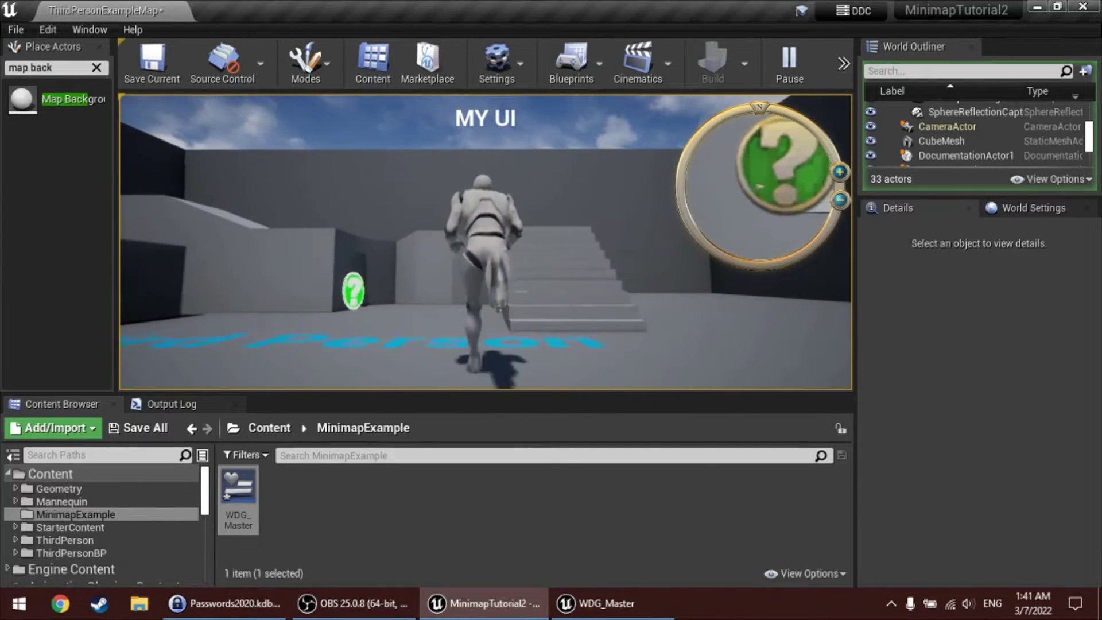
pyautogui.scroll(-4, 760, 186)
pyautogui.press('a')
pyautogui.press('s')
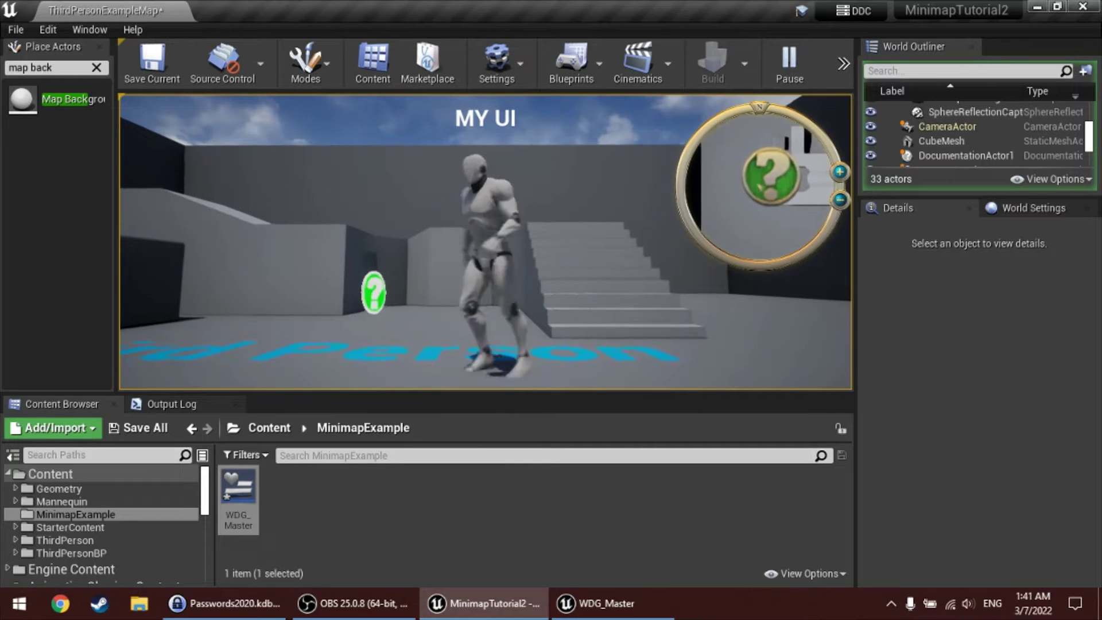
pyautogui.press('d')
pyautogui.press('w')
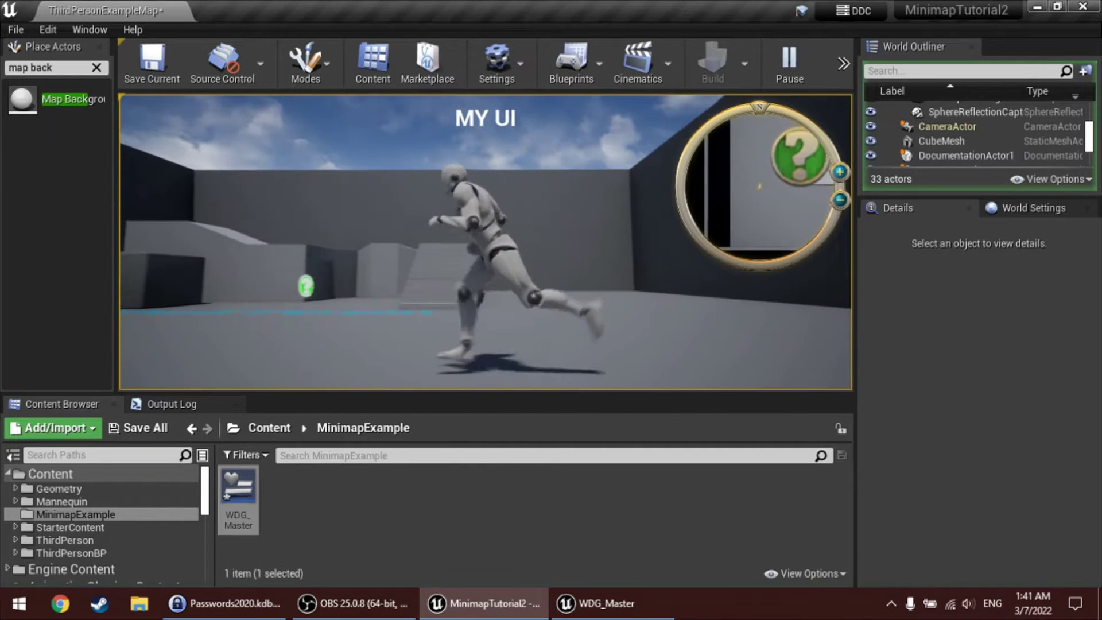
pyautogui.press('s')
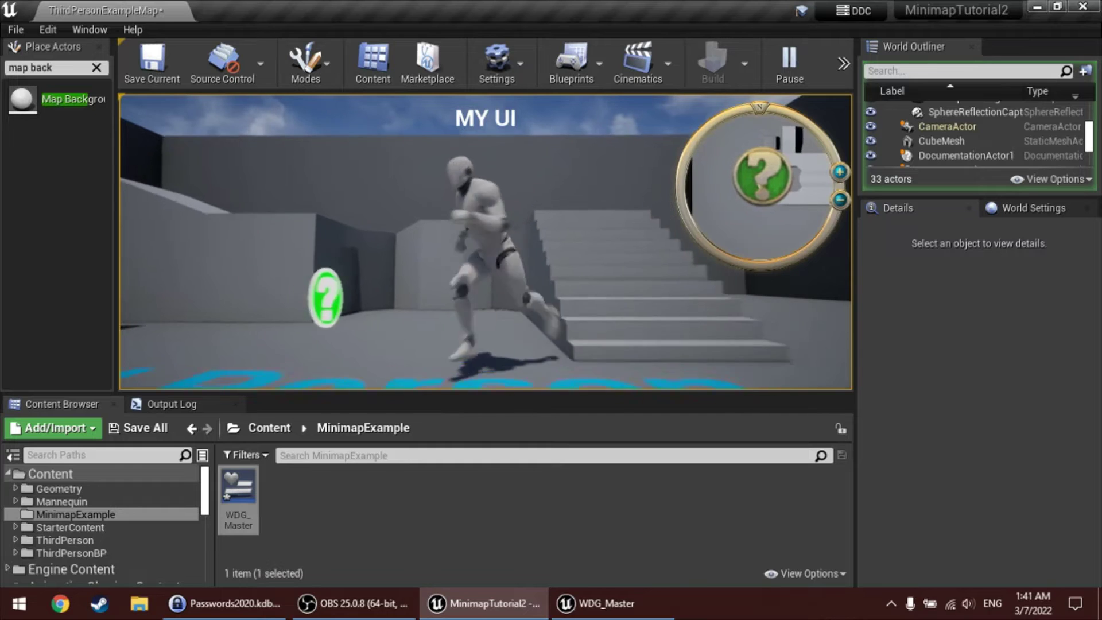
pyautogui.press('d')
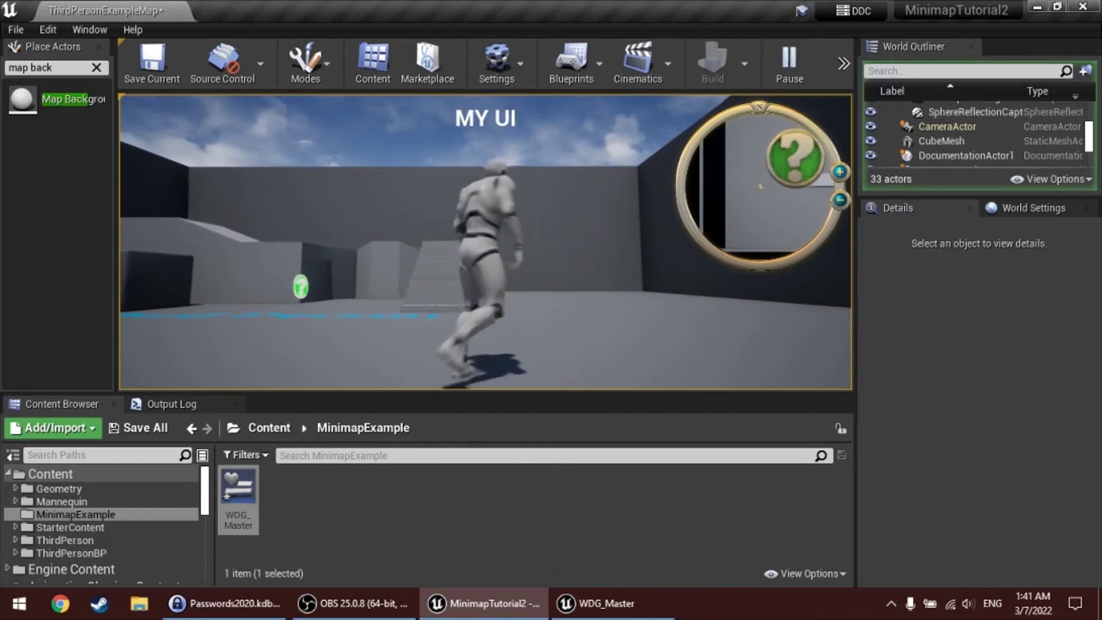
pyautogui.press('w')
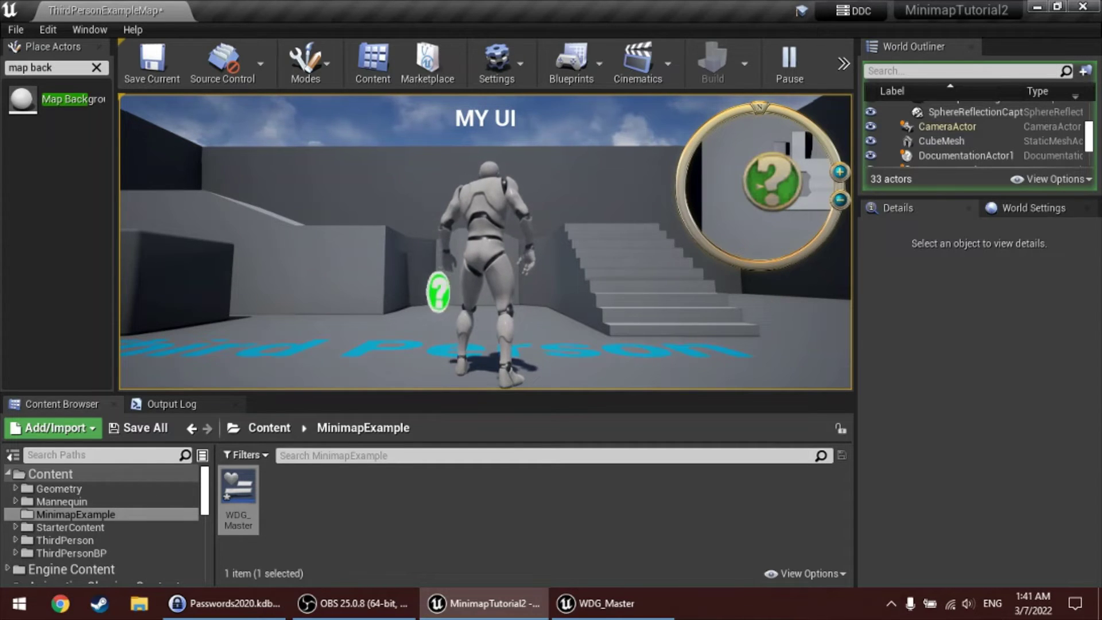
pyautogui.press('Escape')
# - Set the MapIcon component's Icon Material UMG to M_UMG_MapIconFlashing and briefly play the level to check the icon's effect
pyautogui.click(976, 342)
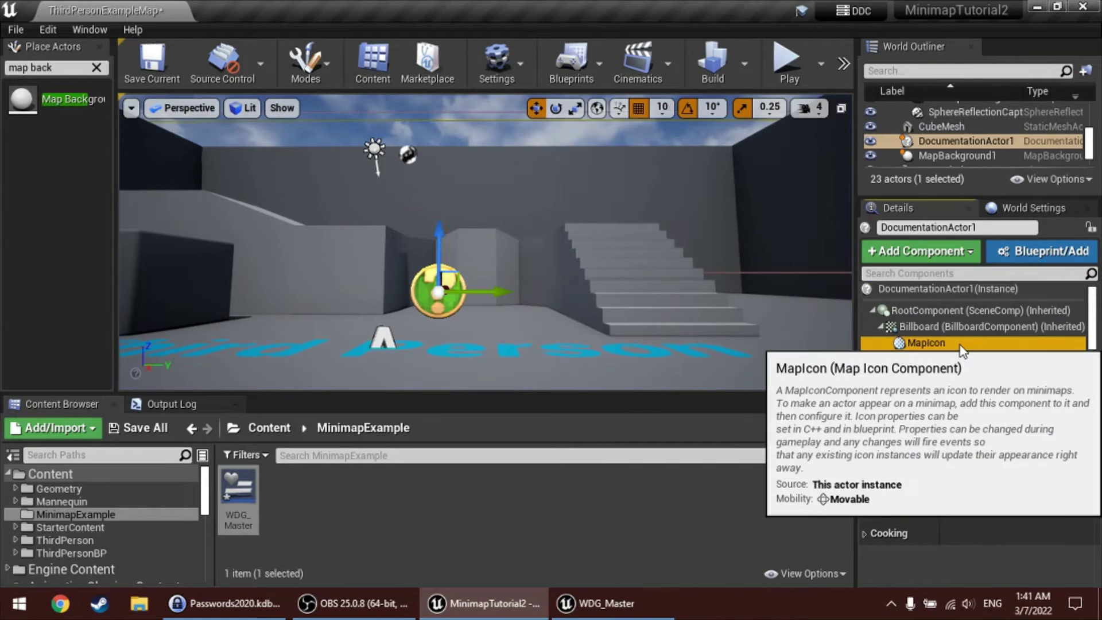
pyautogui.scroll(-5, 936, 528)
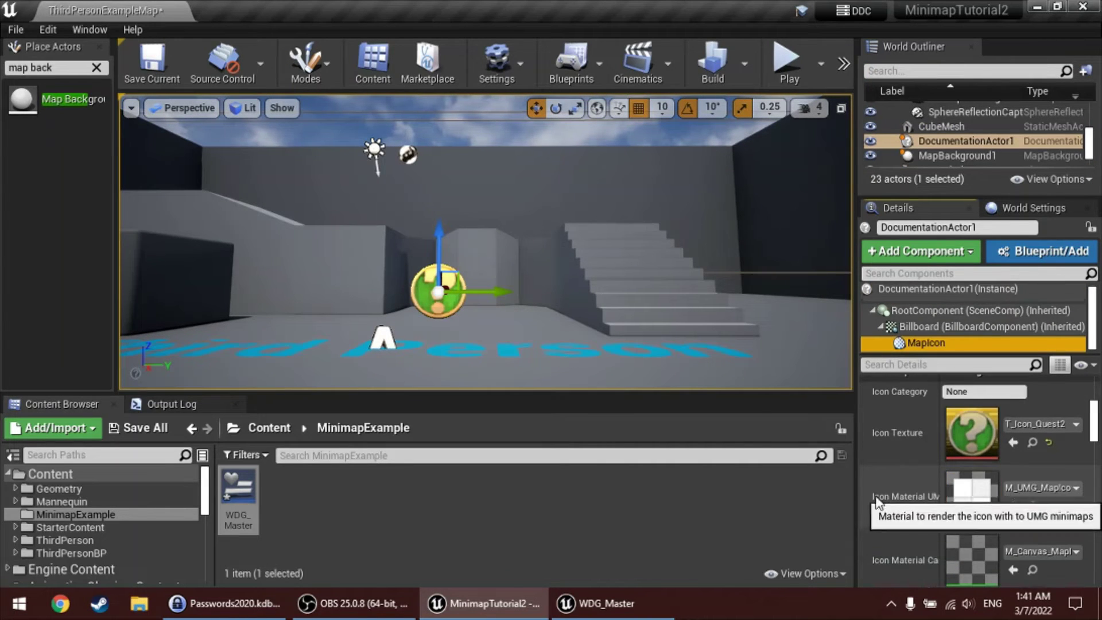
pyautogui.moveTo(859, 496); pyautogui.dragTo(765, 497)
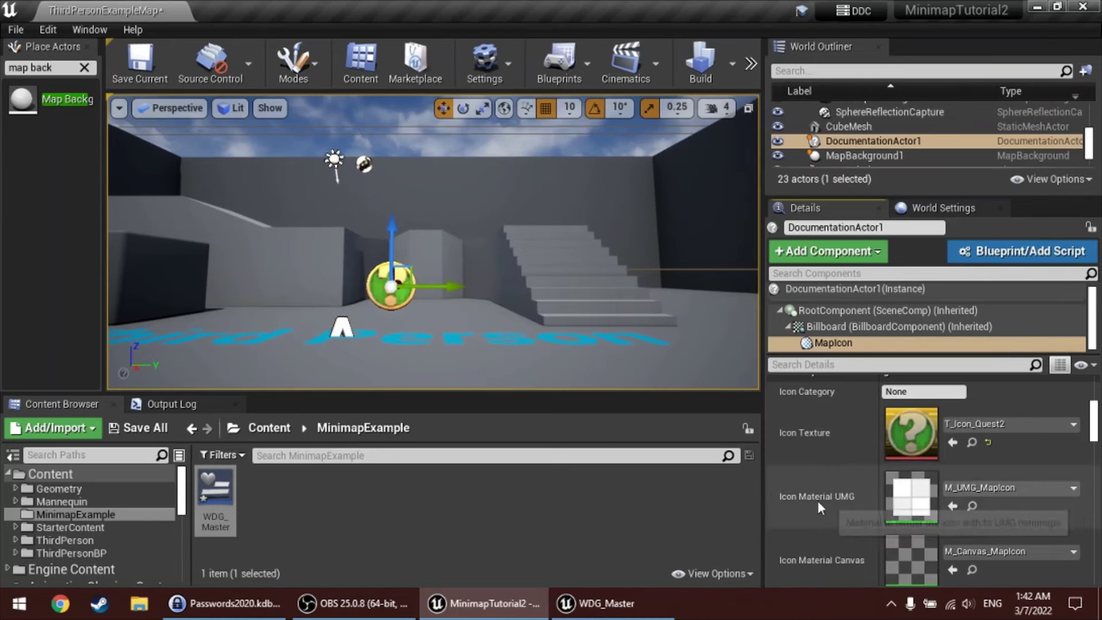
pyautogui.click(991, 489)
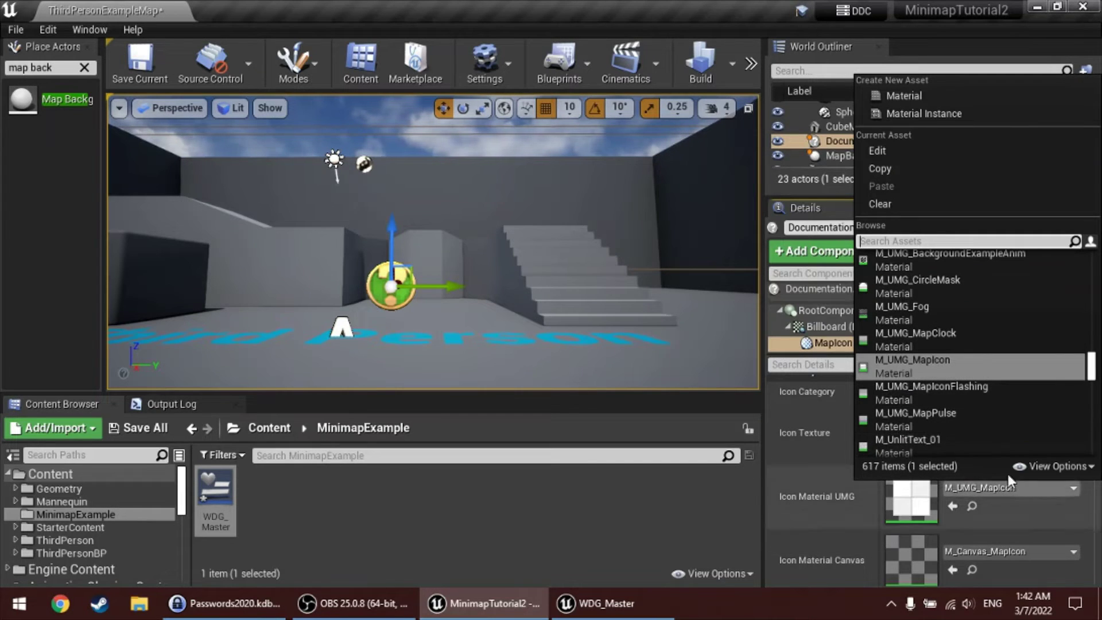
pyautogui.click(975, 391)
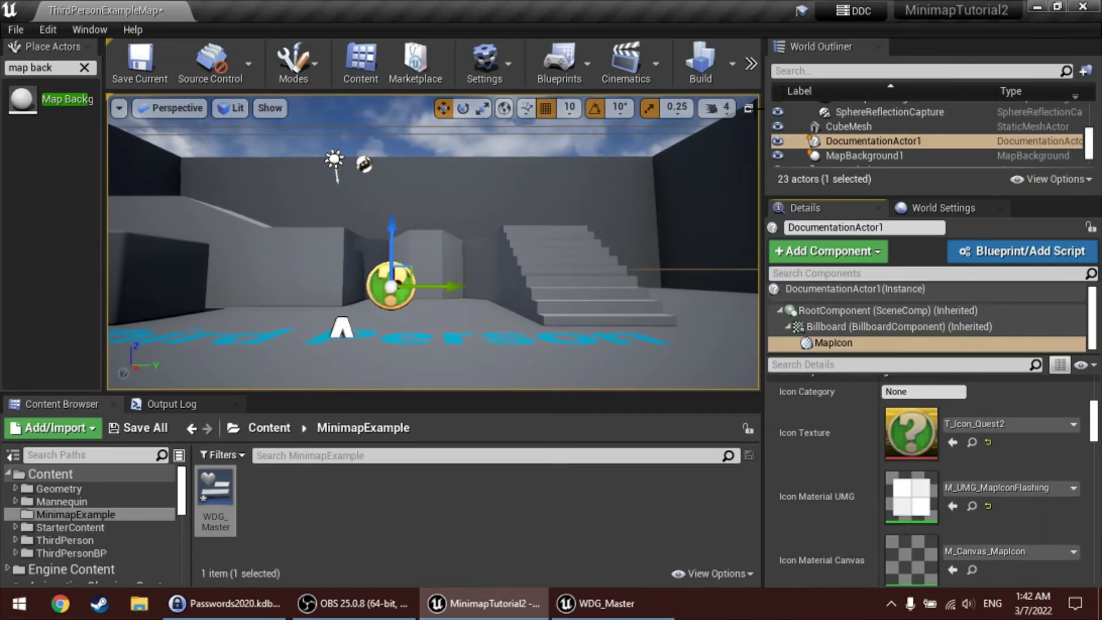
pyautogui.moveTo(763, 122); pyautogui.dragTo(870, 123)
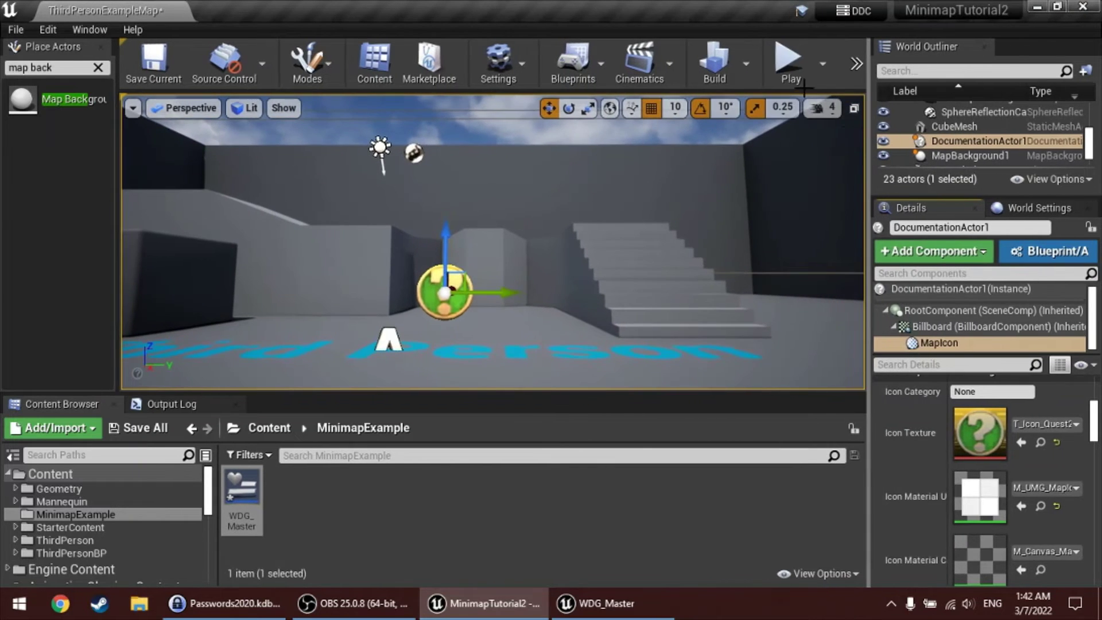
pyautogui.click(790, 64)
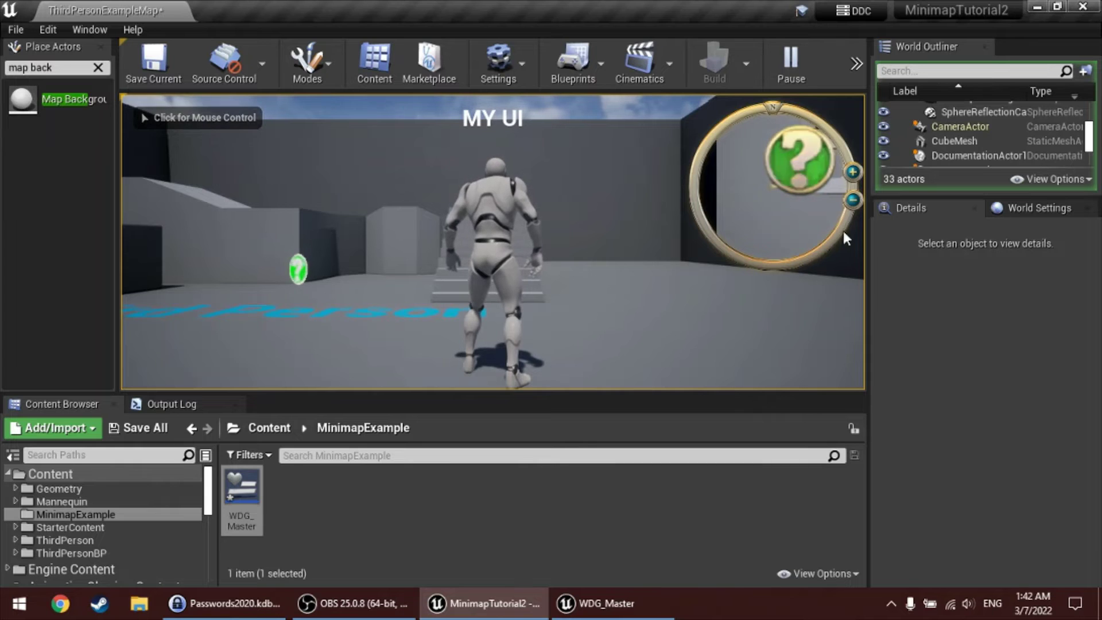
pyautogui.press('Escape')
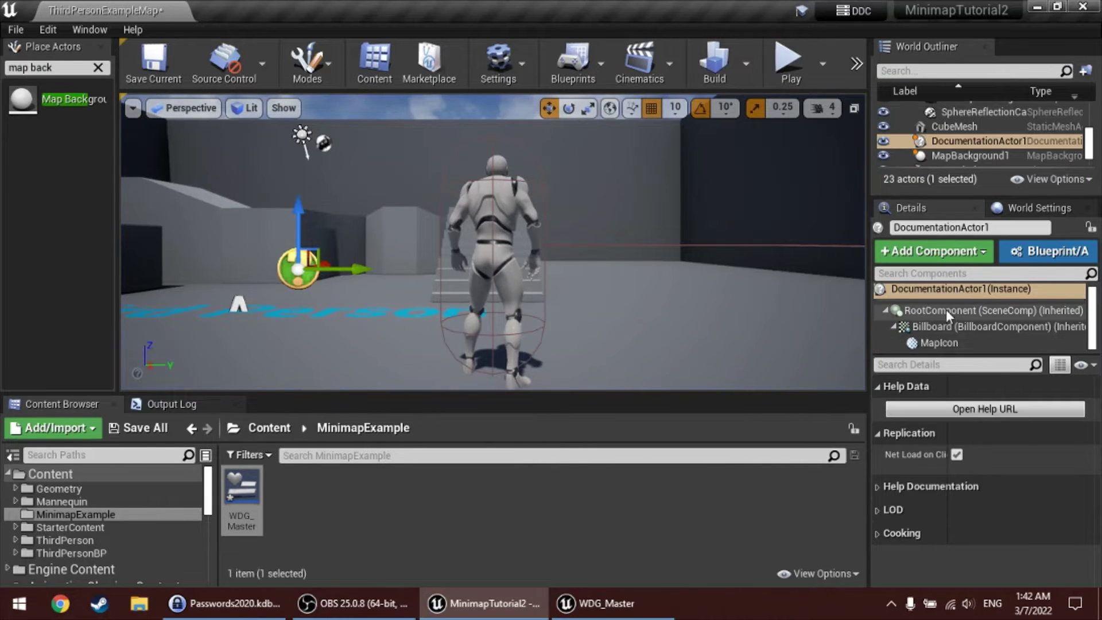
# - Set the Icon Material UMG of DocumentationActor1's MapIcon component to M_UMG_MapClock
pyautogui.click(953, 345)
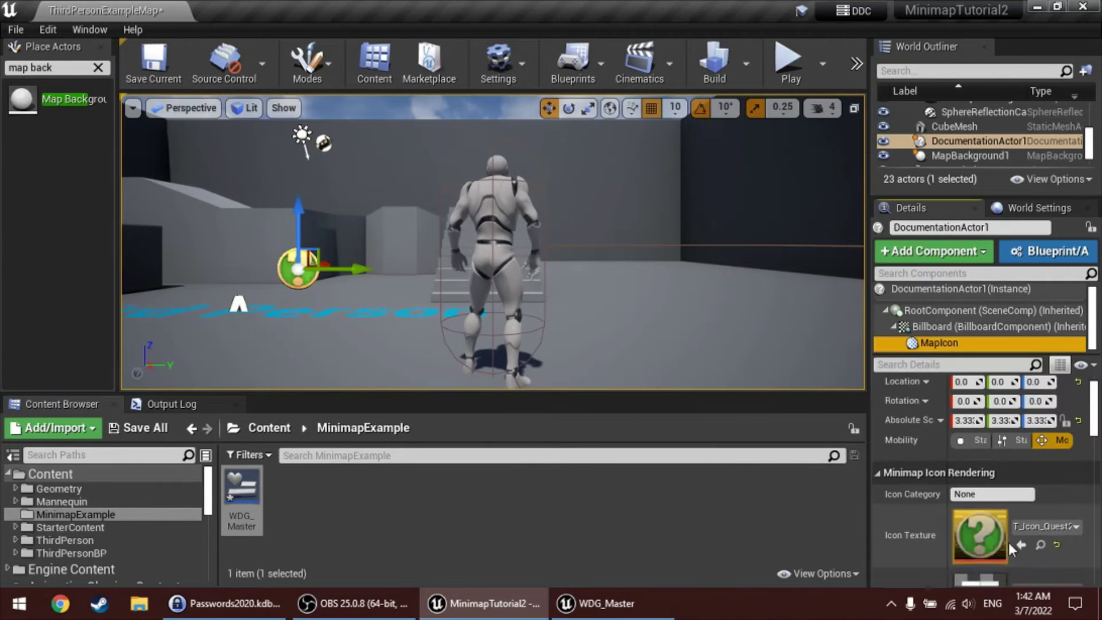
pyautogui.scroll(-4, 1007, 543)
pyautogui.click(1036, 517)
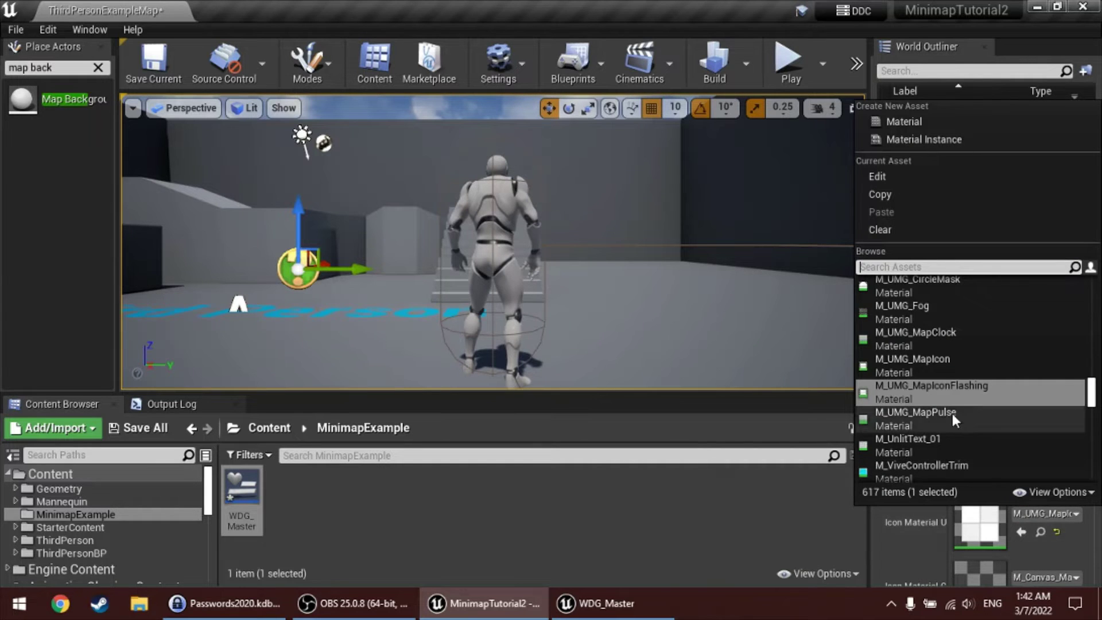
pyautogui.click(935, 332)
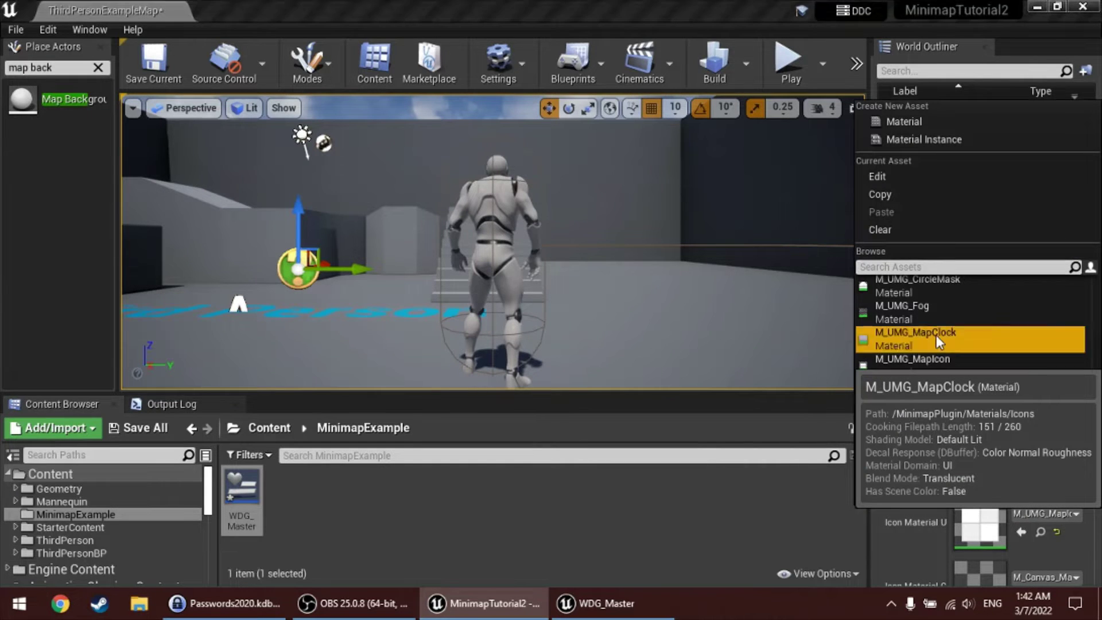
# - Play the level, run the character back and forth near the question mark to watch the clock effect on its minimap icon, and stop playing
pyautogui.click(793, 66)
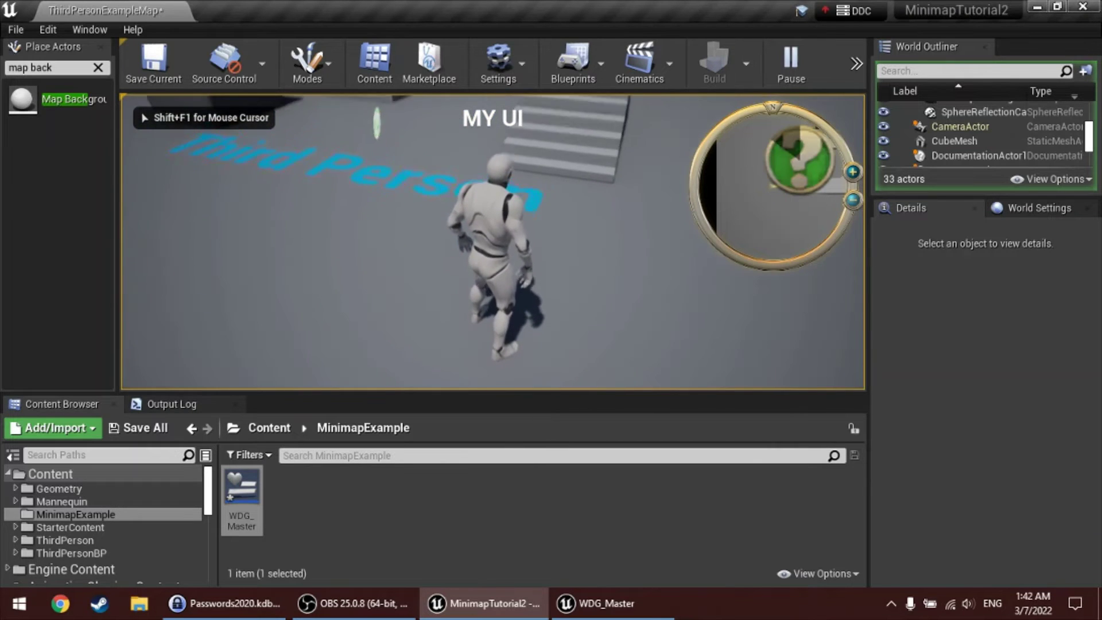
pyautogui.press('w')
pyautogui.press('s')
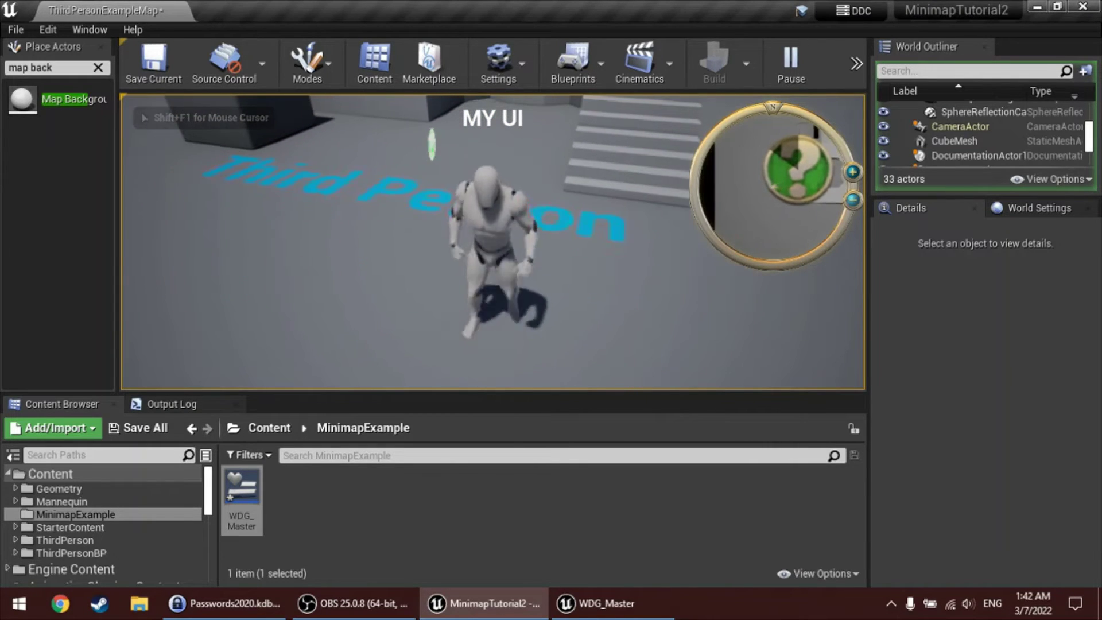
pyautogui.press('w')
pyautogui.press('a')
pyautogui.press('w')
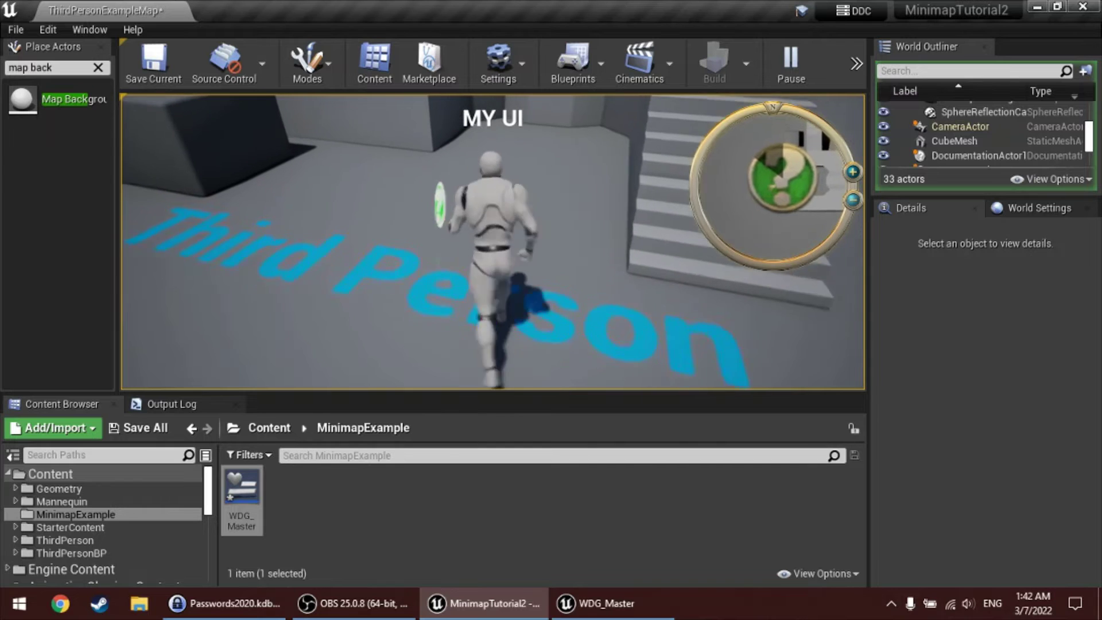
pyautogui.press('s')
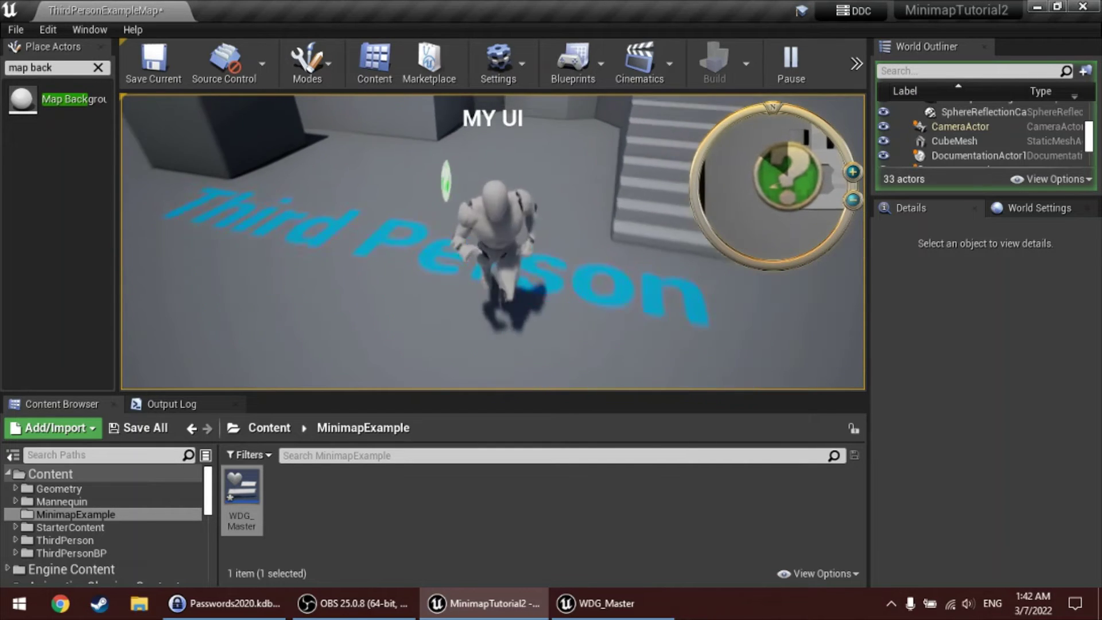
pyautogui.press('w')
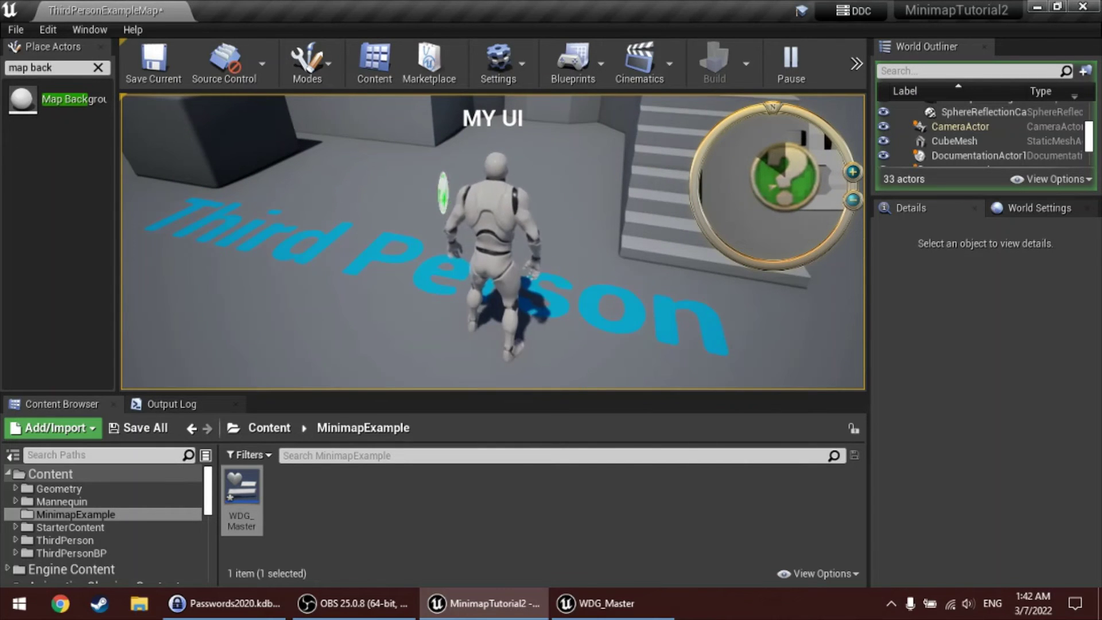
pyautogui.press('w')
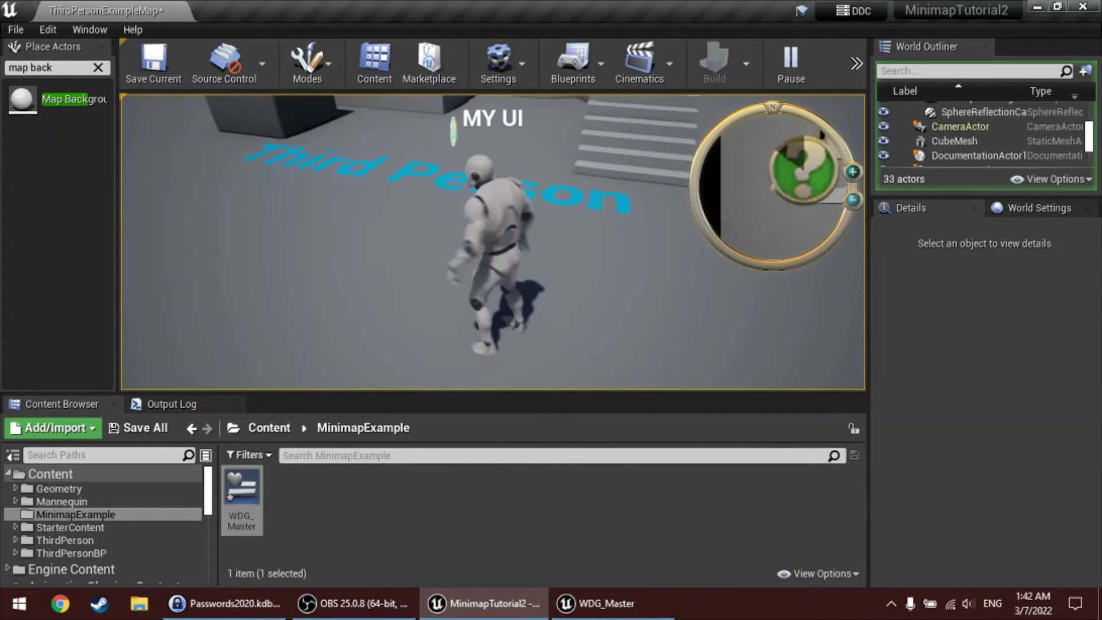
pyautogui.press('w')
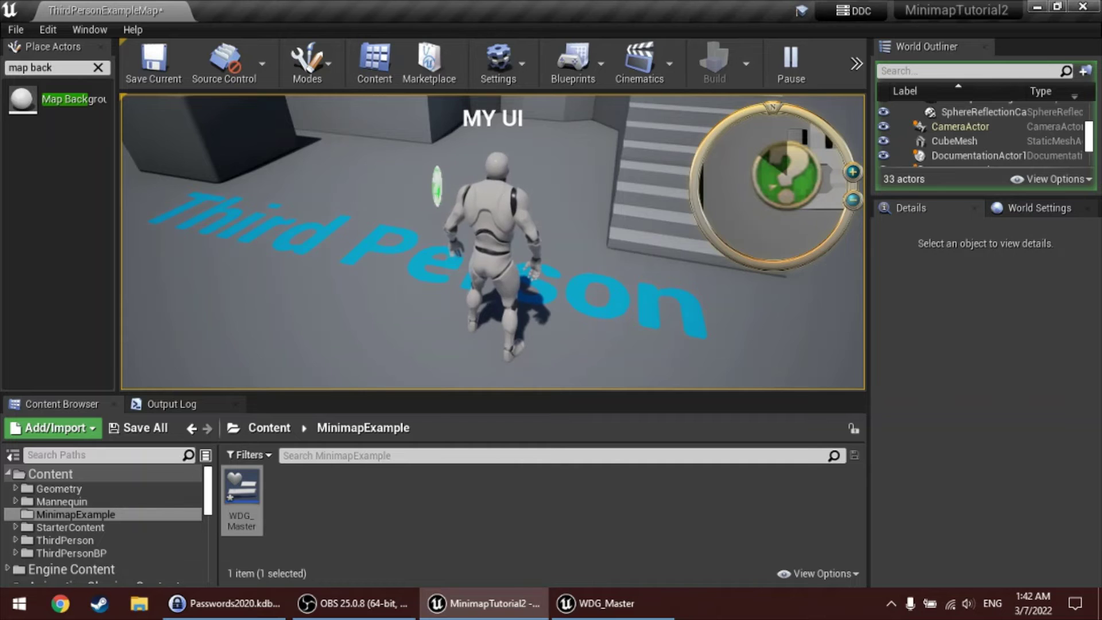
pyautogui.press('Escape')
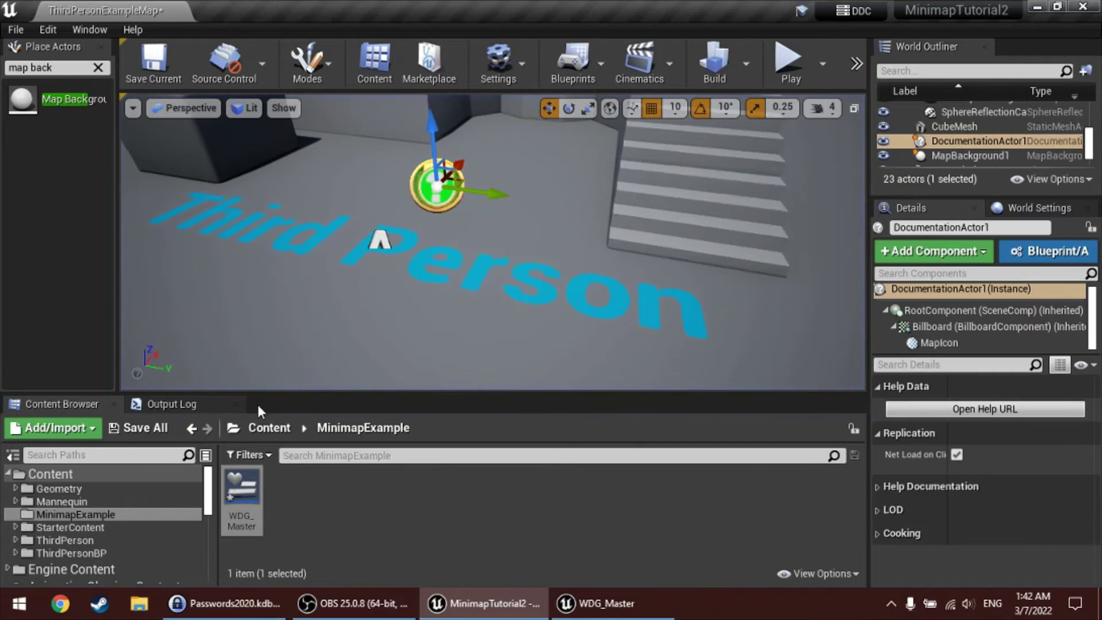
# - Enlarge the Content Browser, look through the Maps folder of MinimapPlugin Content for the IconFeatures level, and return to the root Content folder
pyautogui.moveTo(257, 405); pyautogui.dragTo(257, 323)
pyautogui.scroll(-5, 152, 448)
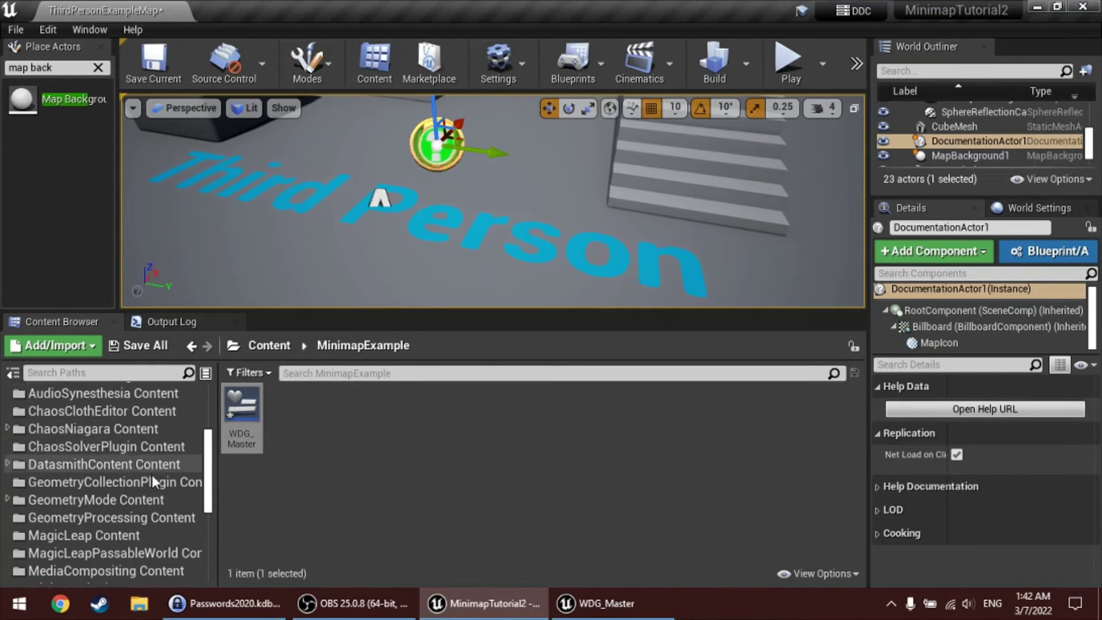
pyautogui.scroll(-1, 153, 488)
pyautogui.click(154, 507)
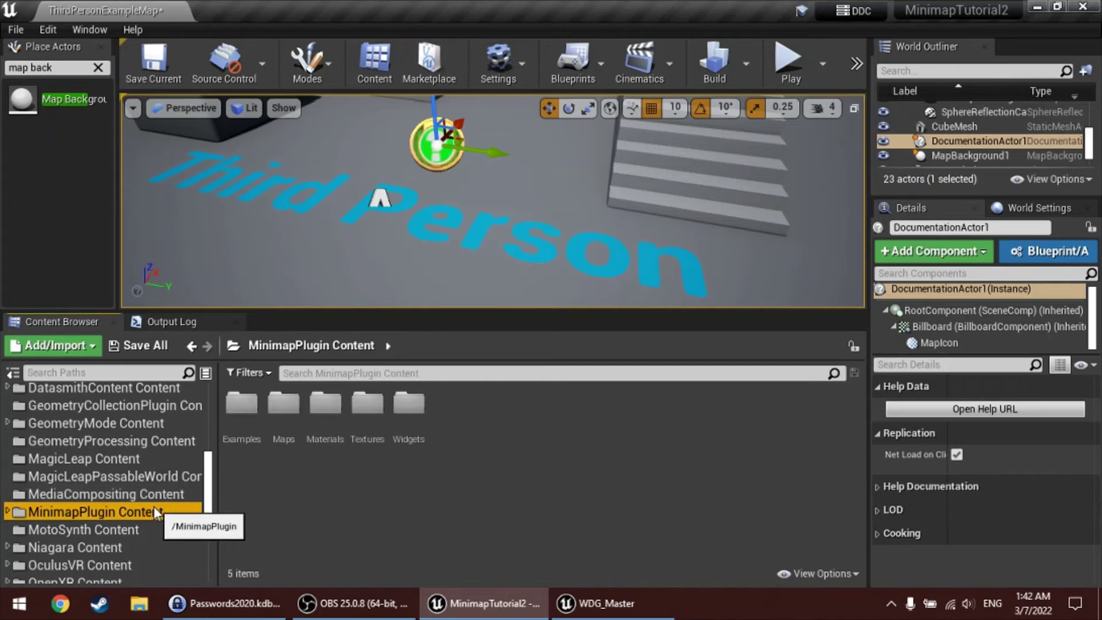
pyautogui.click(286, 416)
pyautogui.doubleClick(284, 414)
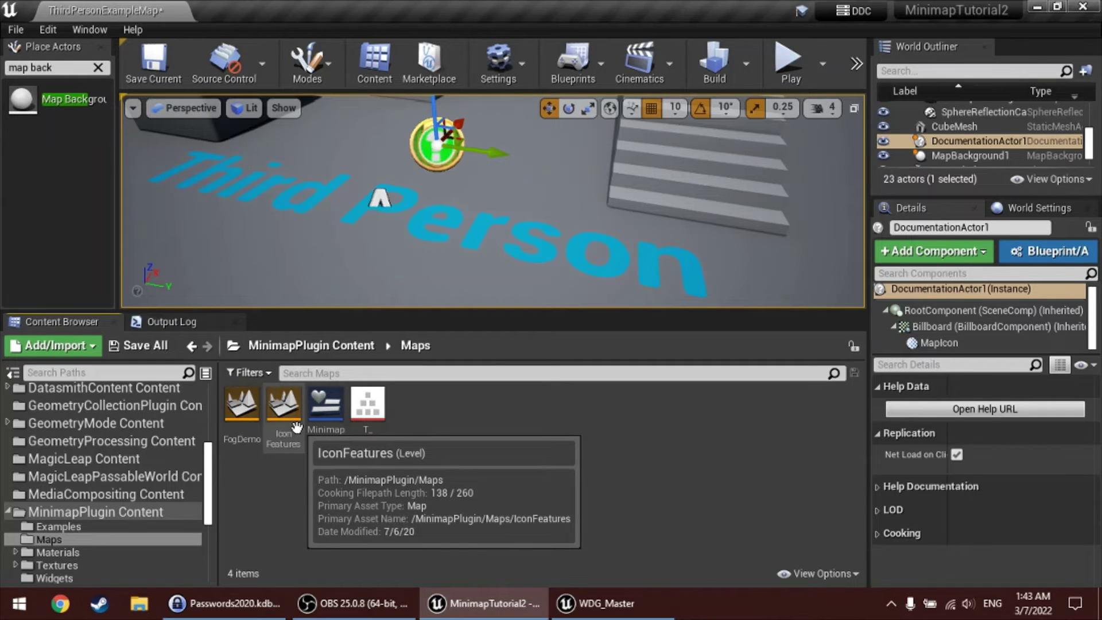
pyautogui.scroll(8, 177, 479)
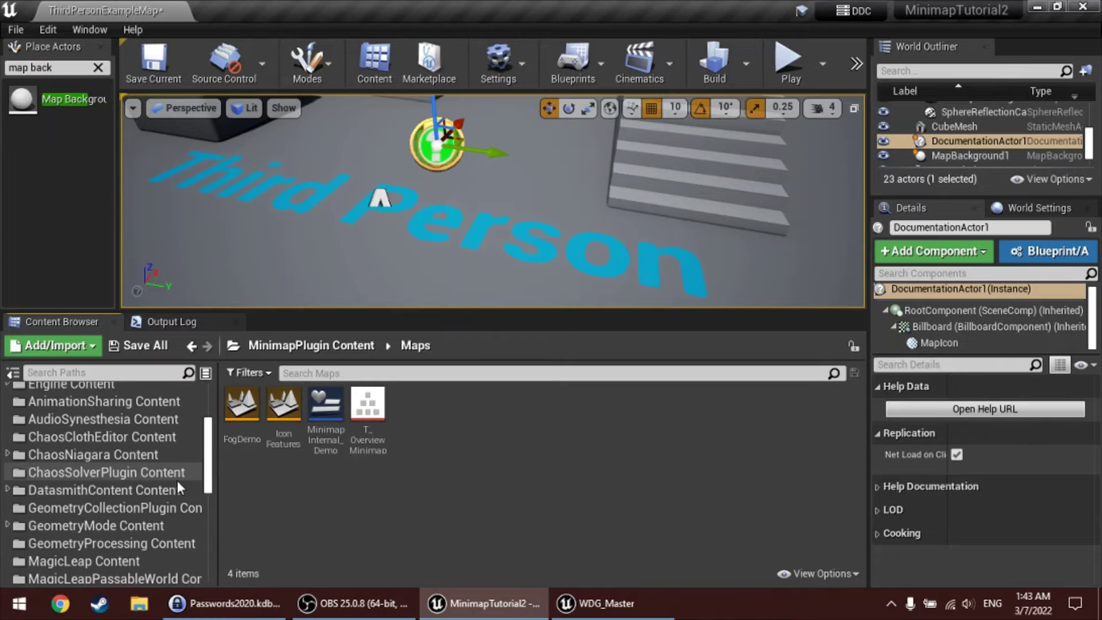
pyautogui.click(51, 392)
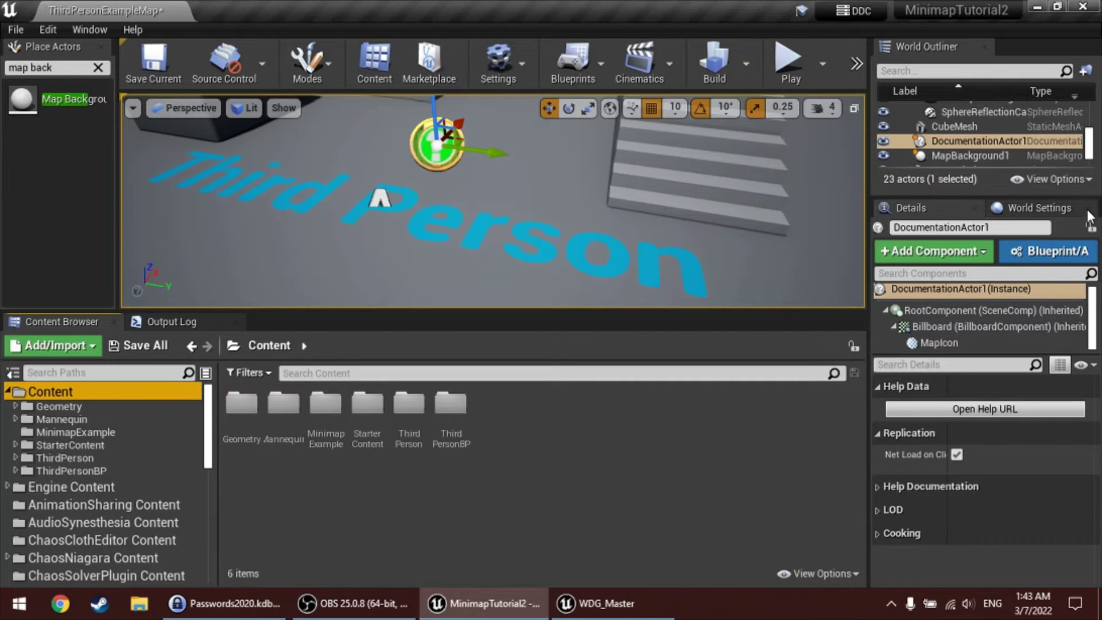
# - Set the Icon Material UMG of DocumentationActor1's MapIcon component to M_UMG_MapPulse and briefly play the level to check the effect
pyautogui.click(980, 155)
pyautogui.click(980, 143)
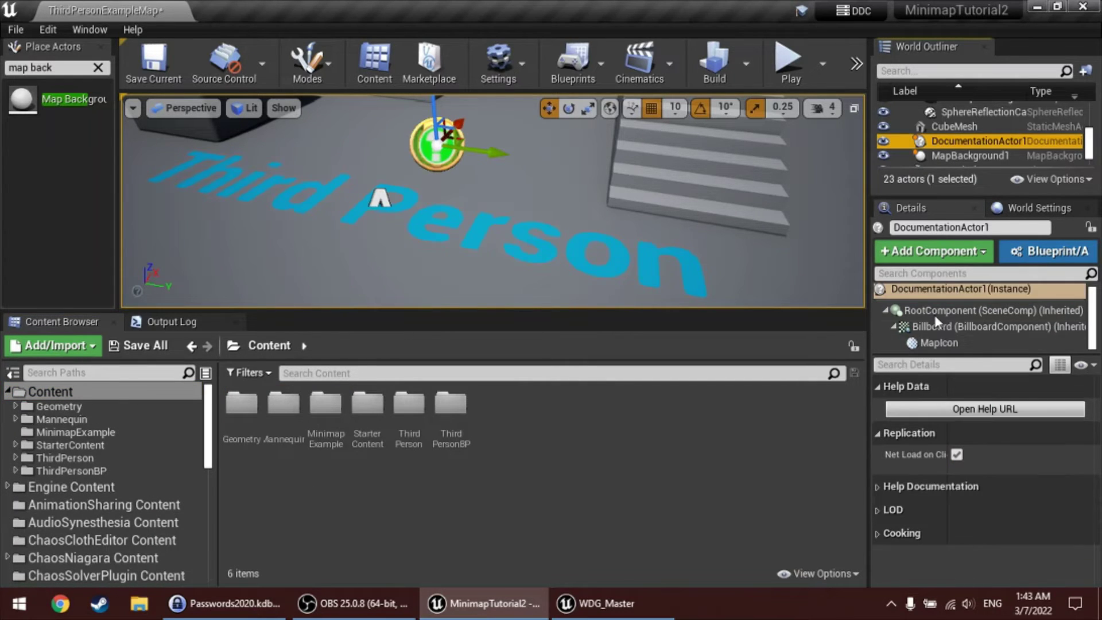
pyautogui.click(939, 342)
pyautogui.scroll(-3, 1006, 470)
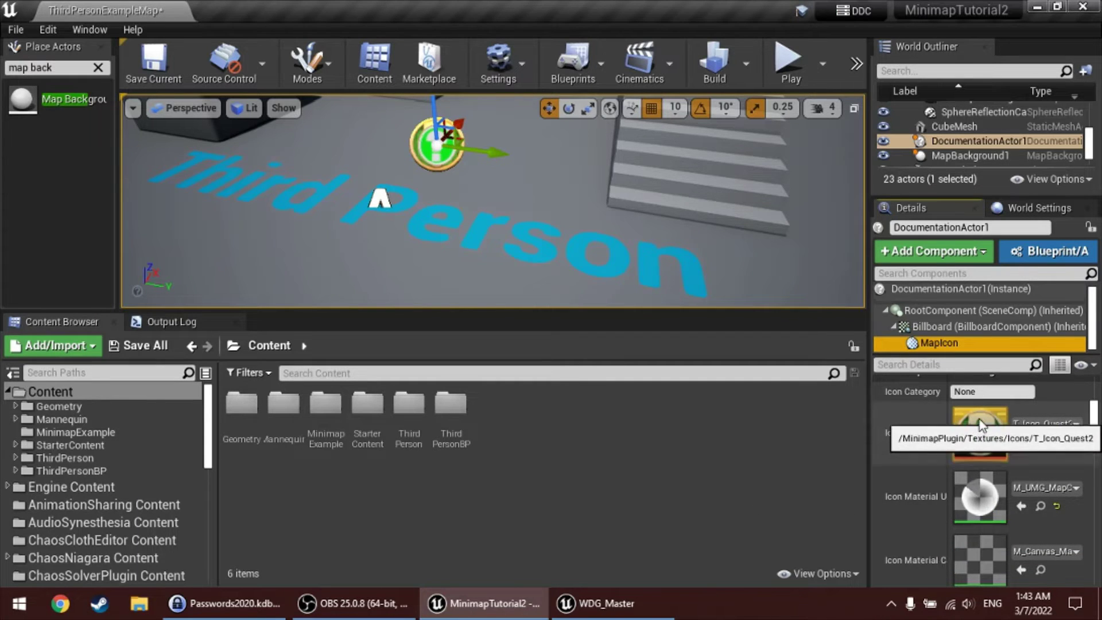
pyautogui.click(1053, 487)
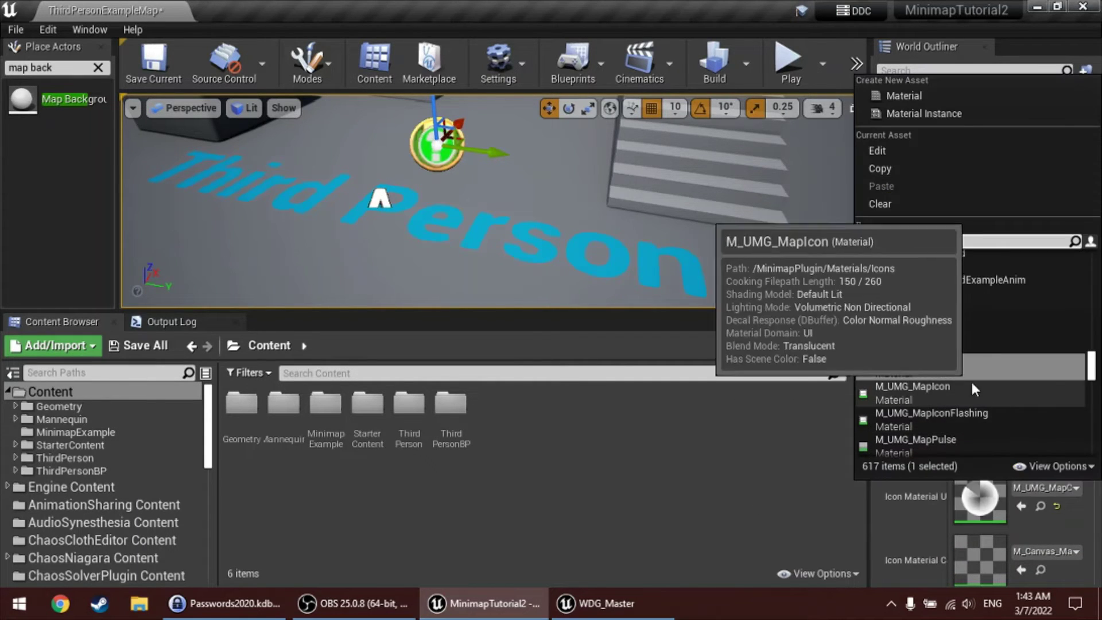
pyautogui.click(975, 440)
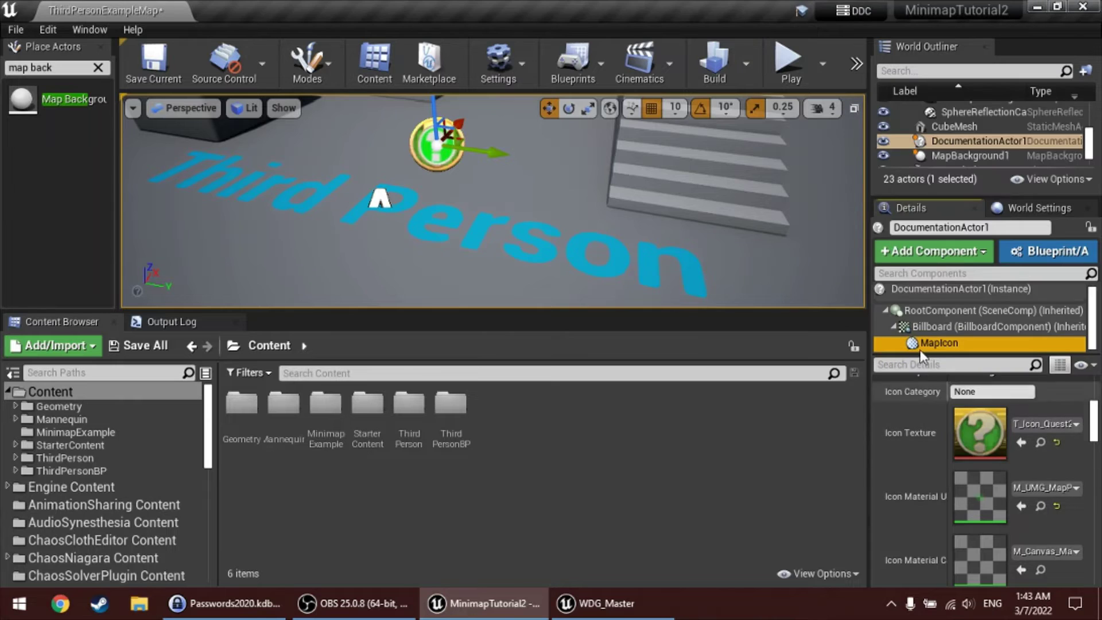
pyautogui.click(791, 60)
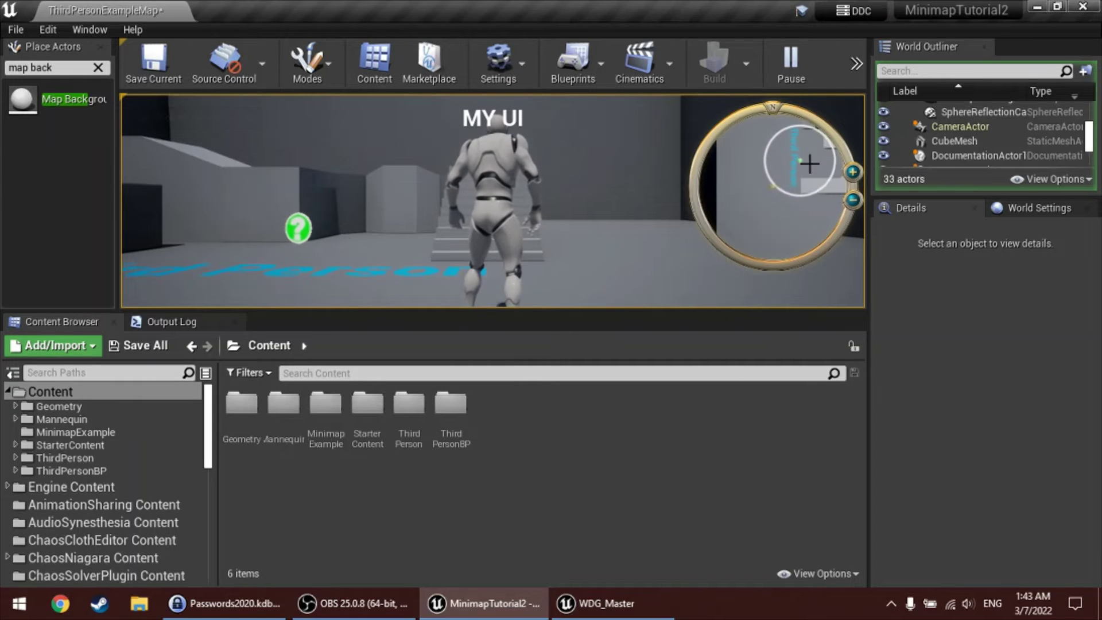
pyautogui.press('Escape')
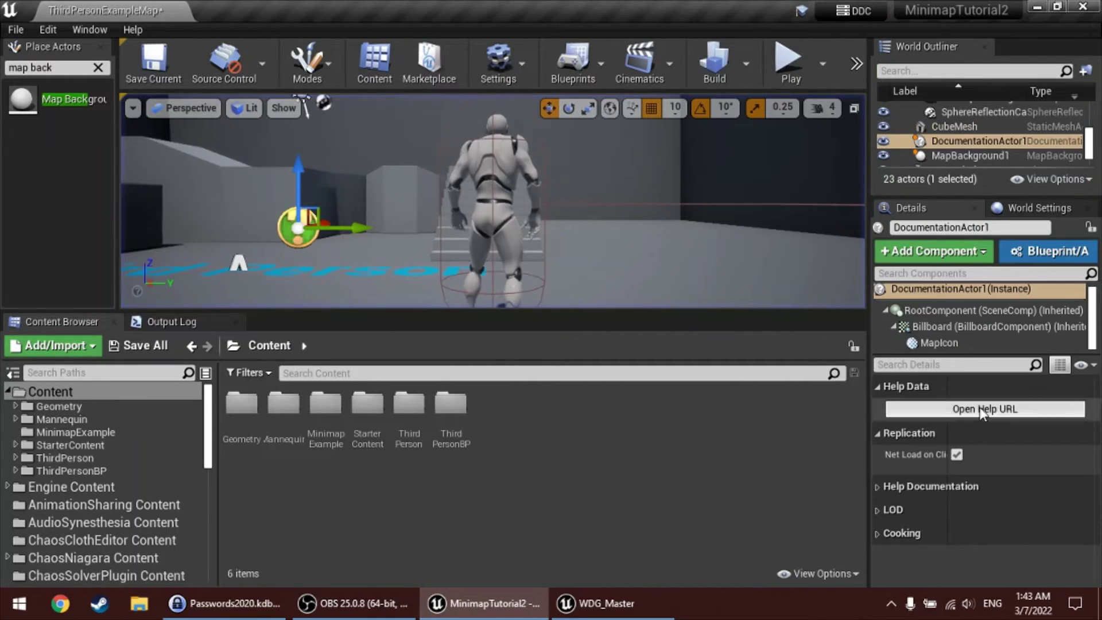
# - Set the MapIcon component's Icon Draw Color to pure red (FF0000FF) and briefly play the level to check the icon
pyautogui.click(953, 342)
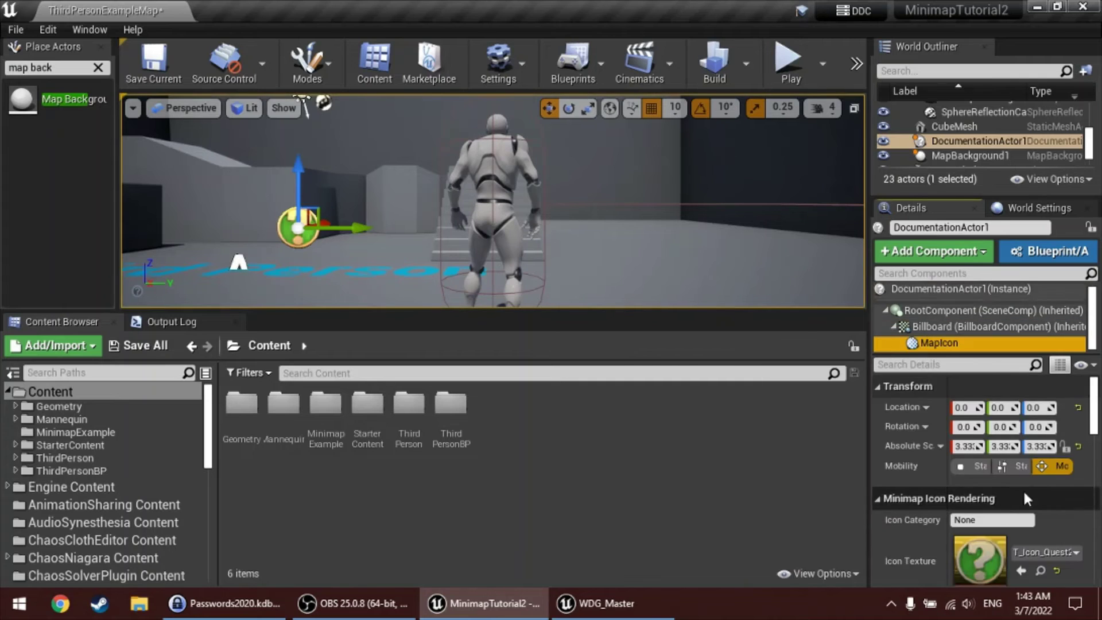
pyautogui.scroll(-5, 1010, 499)
pyautogui.scroll(-3, 999, 508)
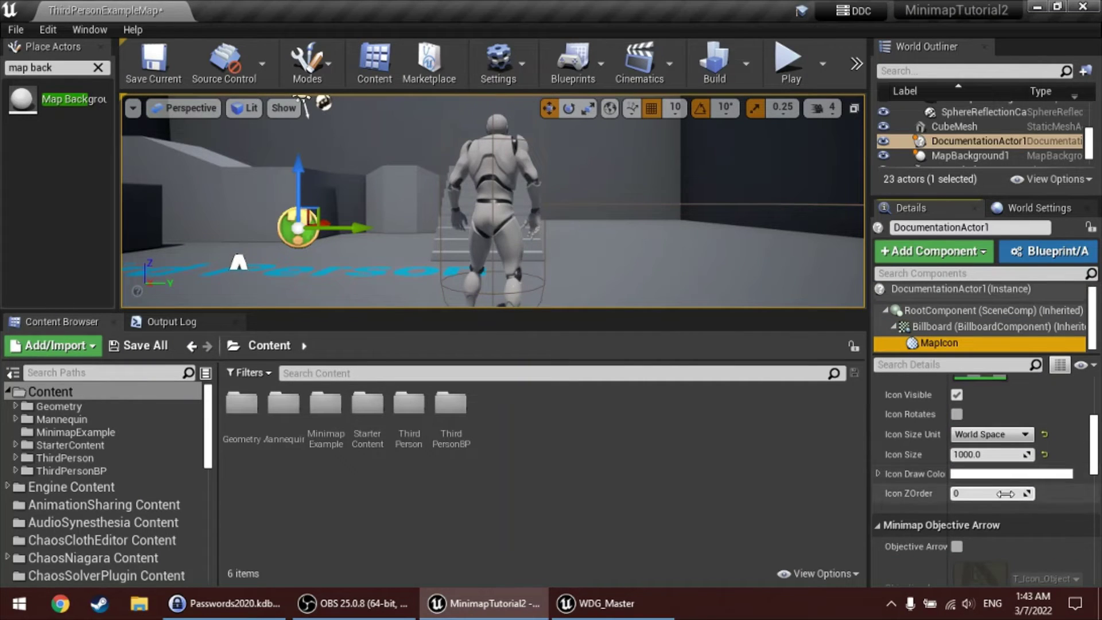
pyautogui.click(969, 477)
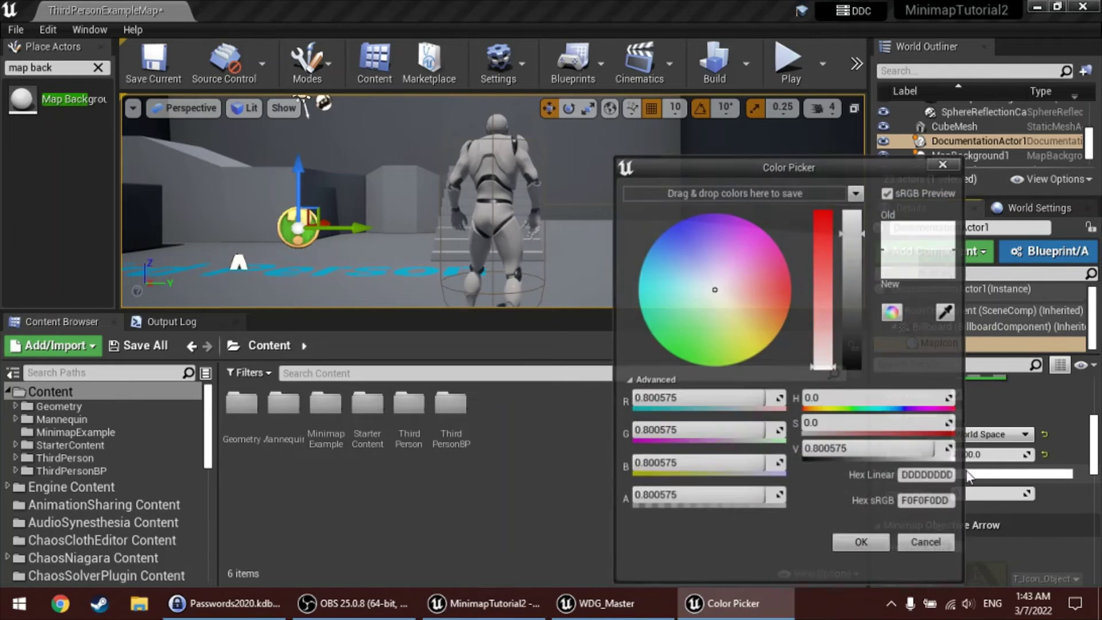
pyautogui.moveTo(824, 221); pyautogui.dragTo(835, 189)
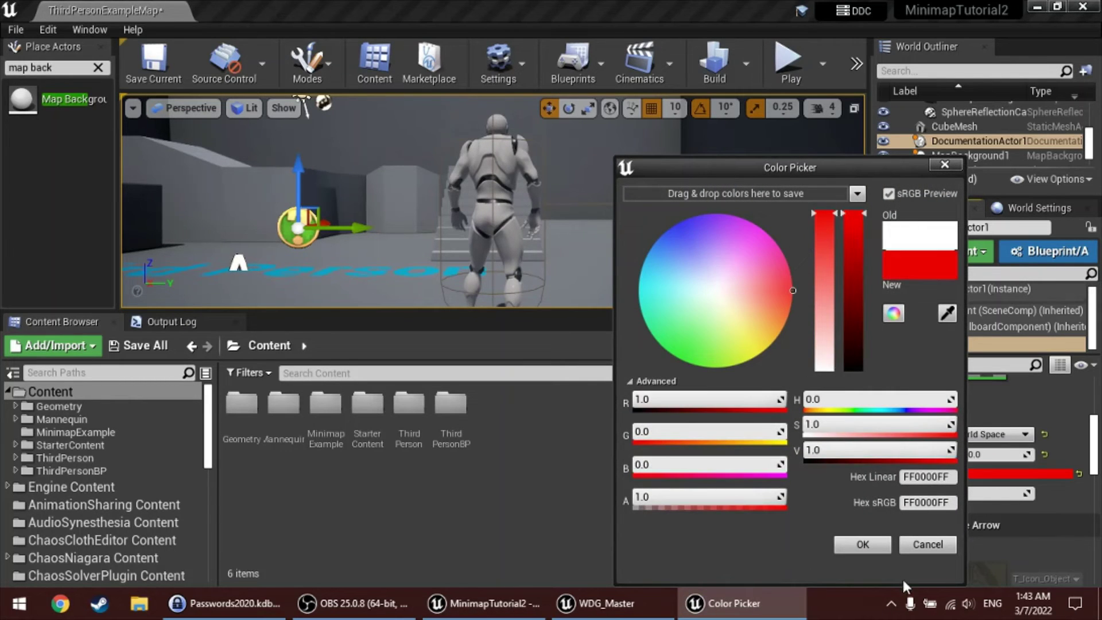
pyautogui.click(883, 549)
pyautogui.click(790, 63)
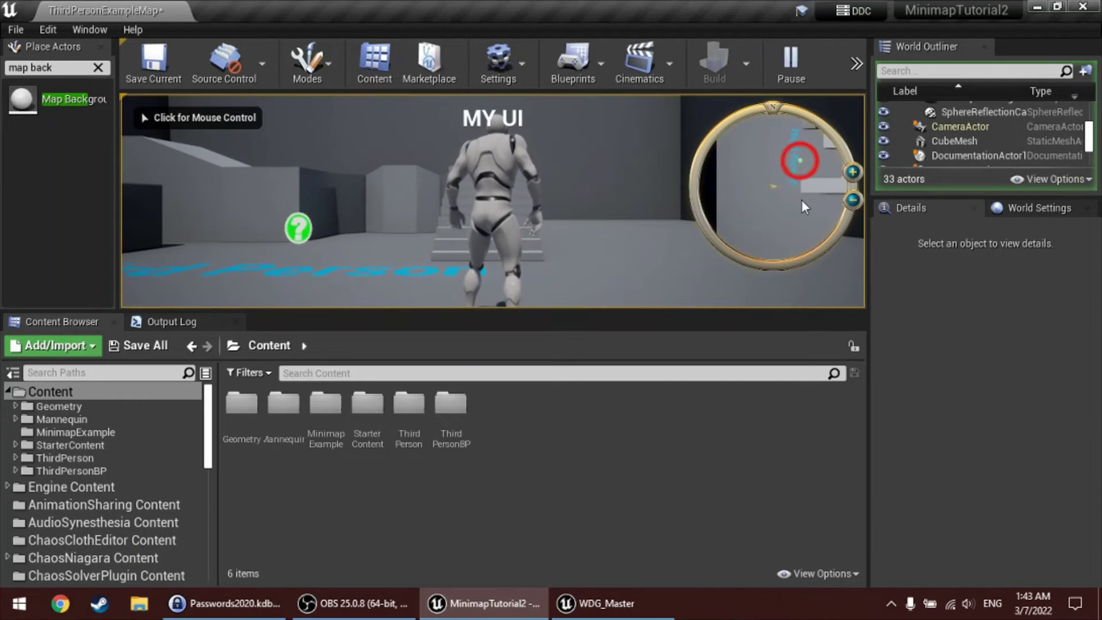
pyautogui.press('Escape')
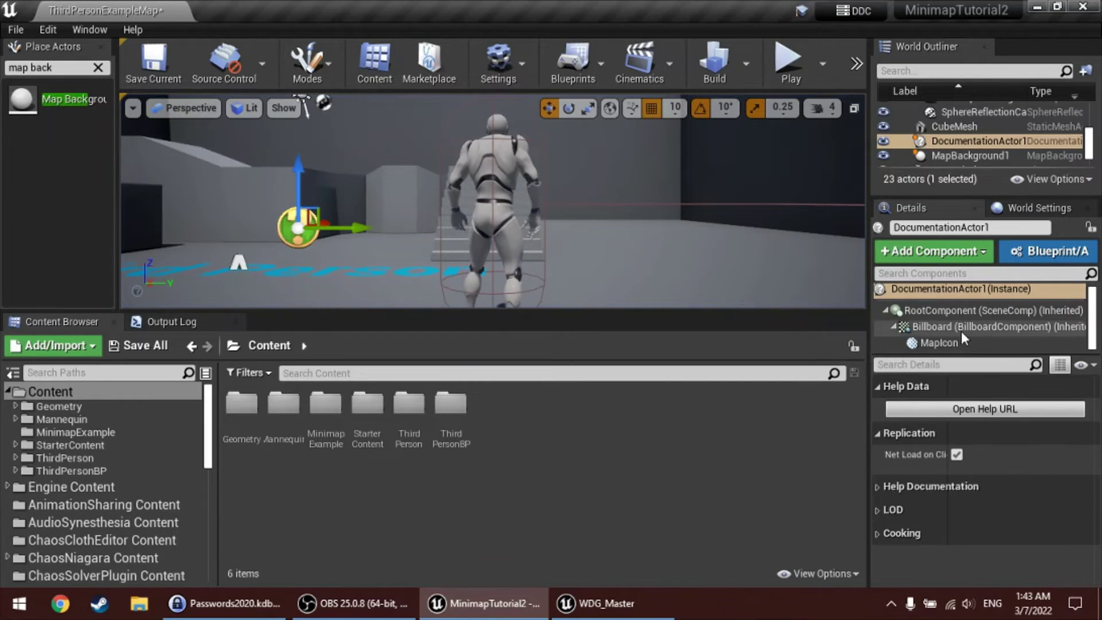
# - Reset the Icon Material UMG of DocumentationActor1's MapIcon component to its default material
pyautogui.click(941, 342)
pyautogui.scroll(-4, 1033, 519)
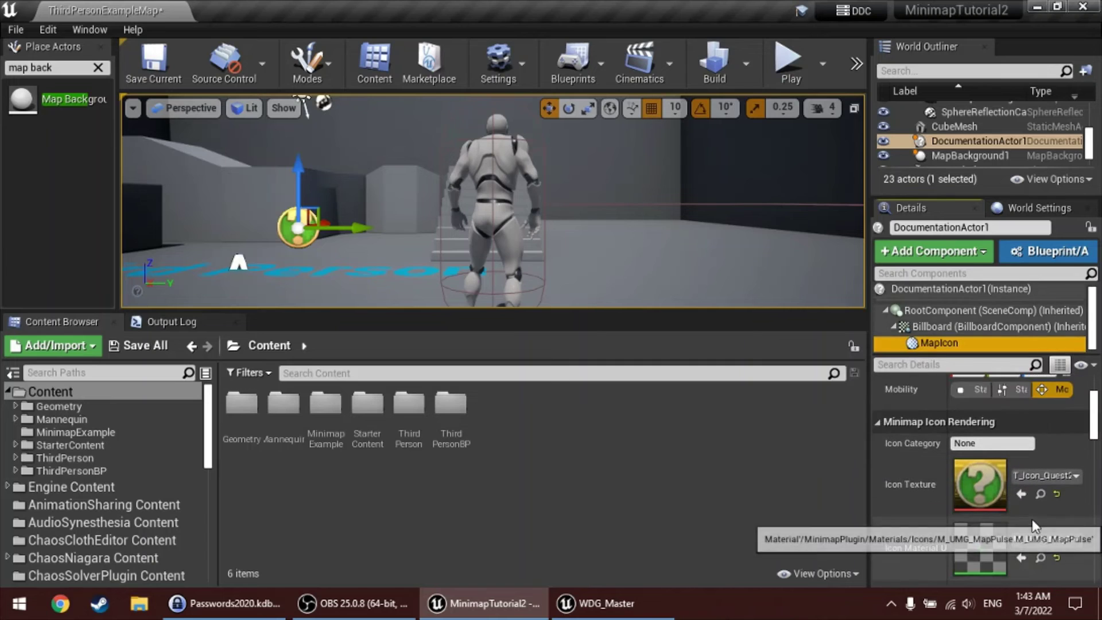
pyautogui.click(1057, 505)
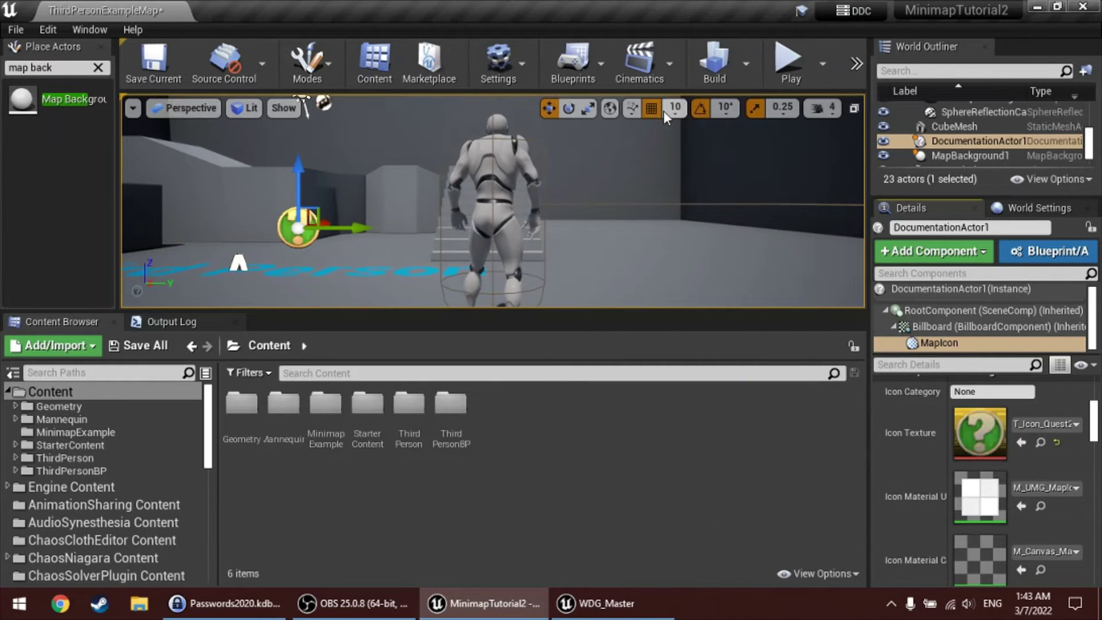
# - Play the level, run the character around the blocks and the question mark to watch its minimap icon, and stop playing
pyautogui.click(790, 59)
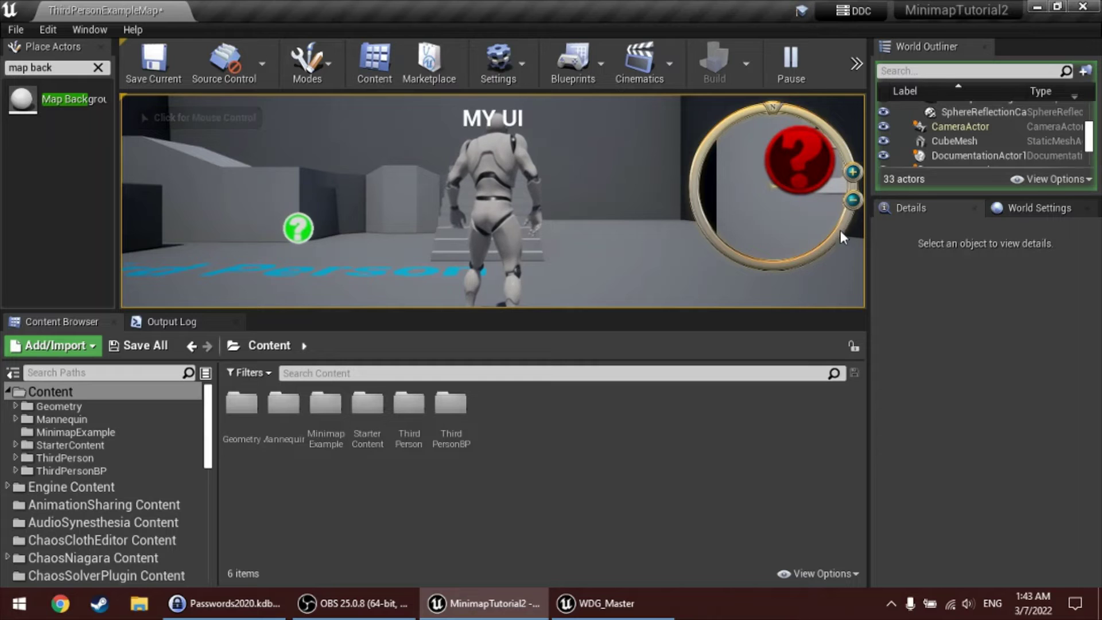
pyautogui.press('w')
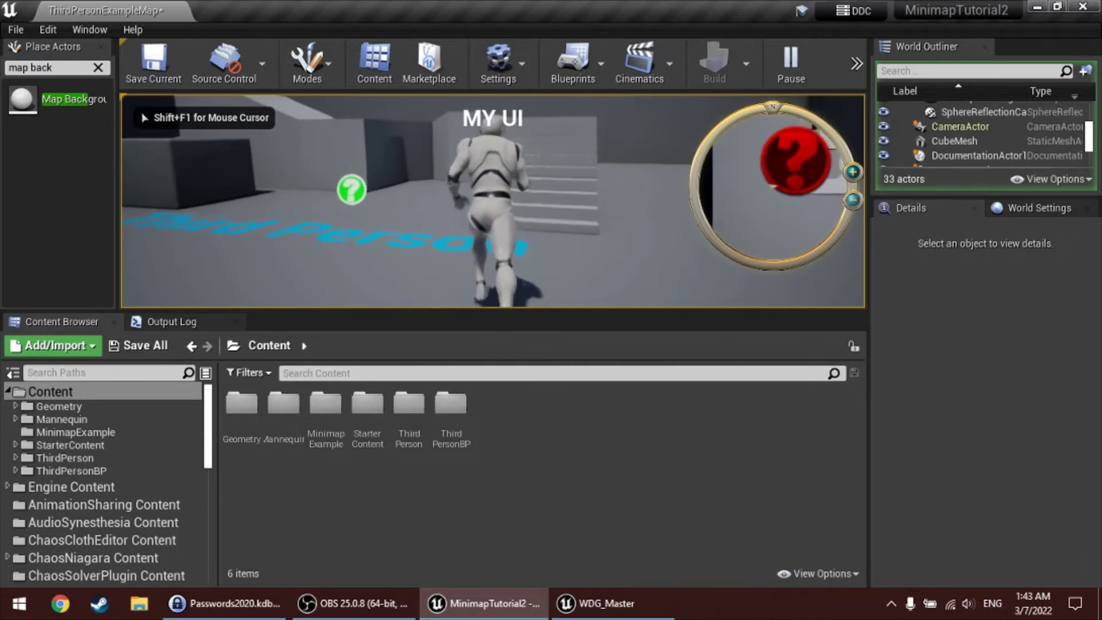
pyautogui.press('w')
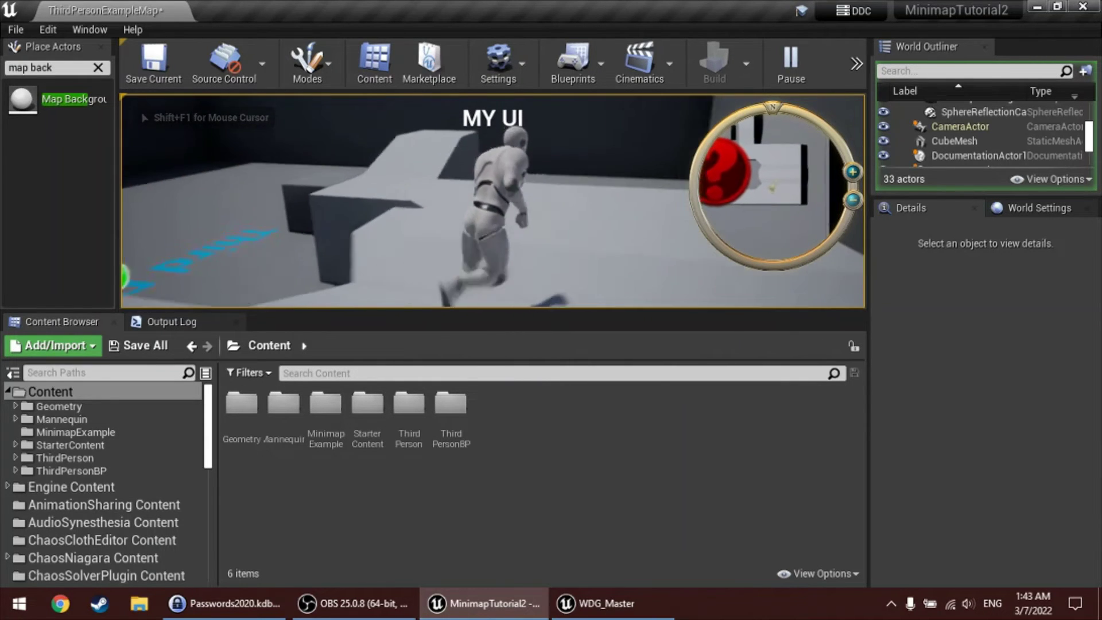
pyautogui.press('w')
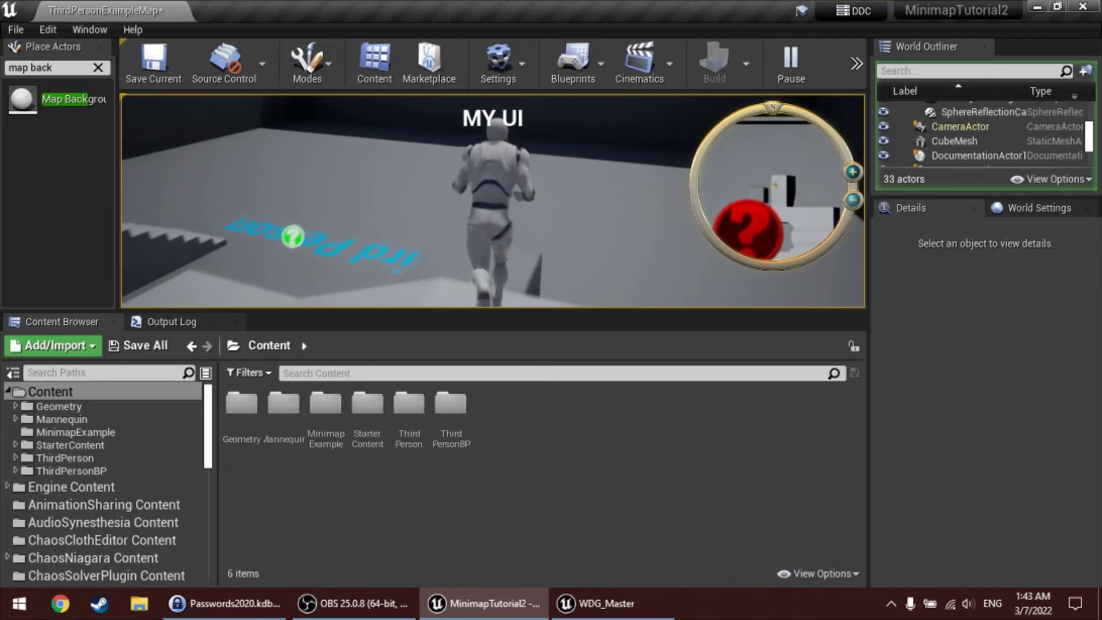
pyautogui.press('w')
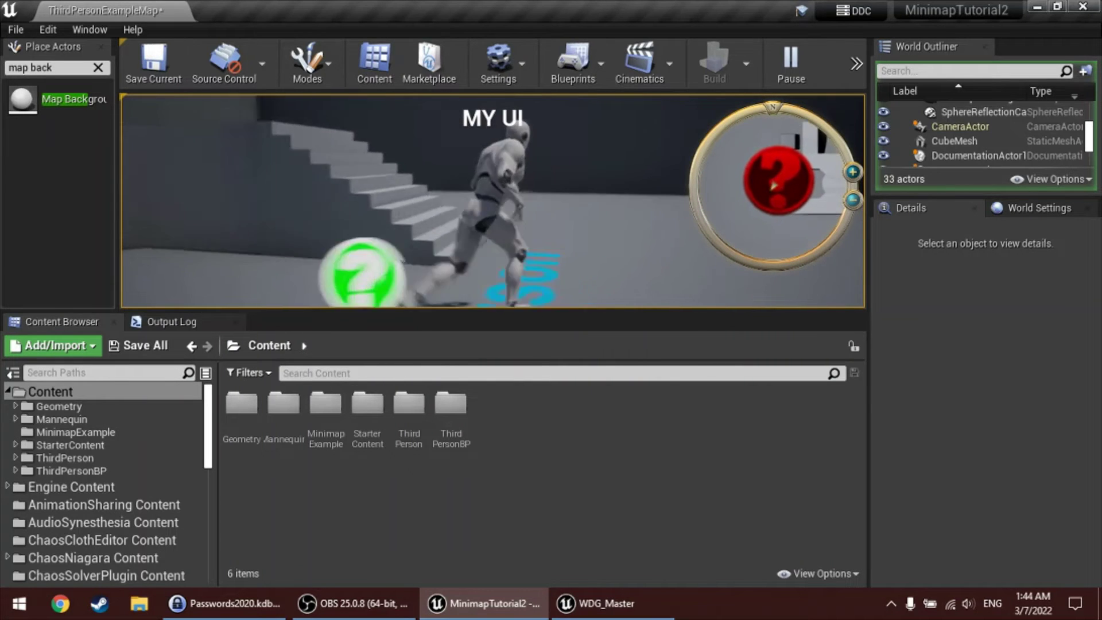
pyautogui.press('w')
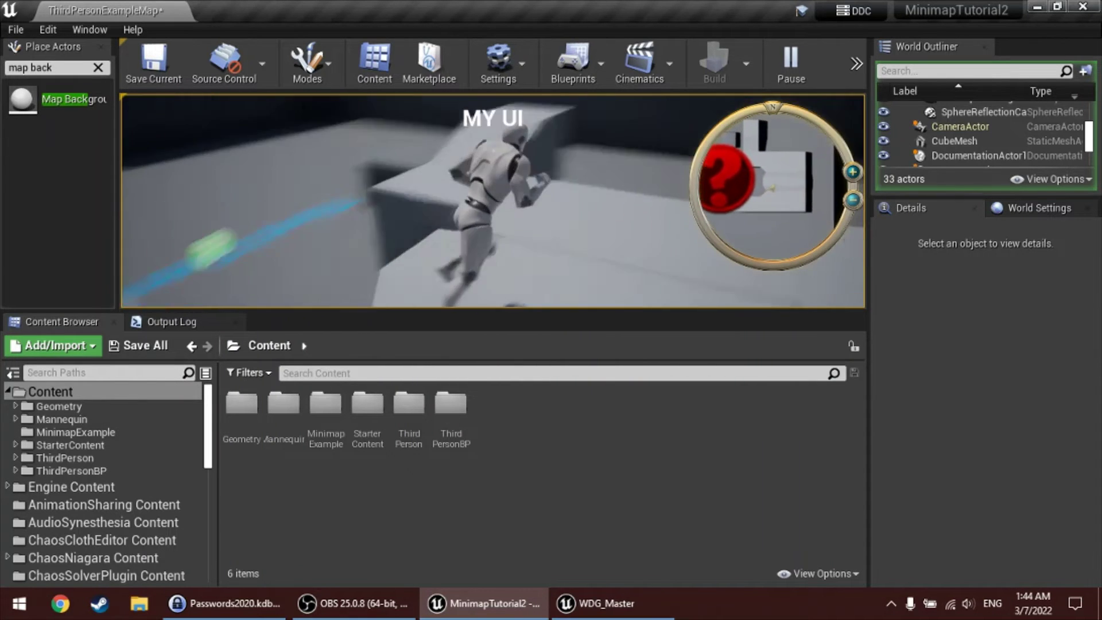
pyautogui.press('w')
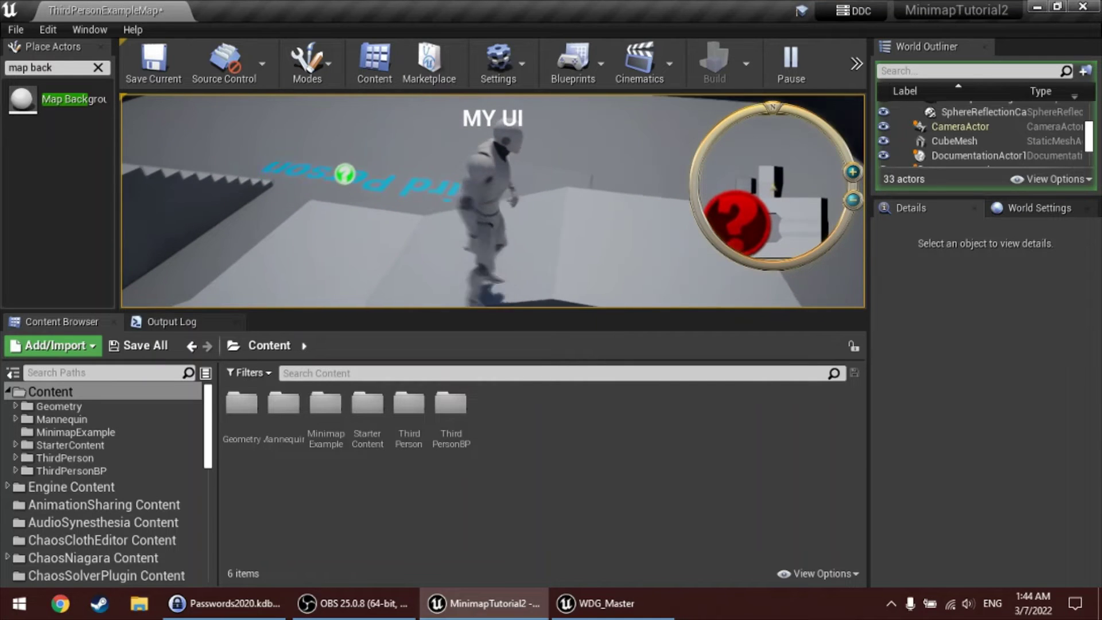
pyautogui.press('w')
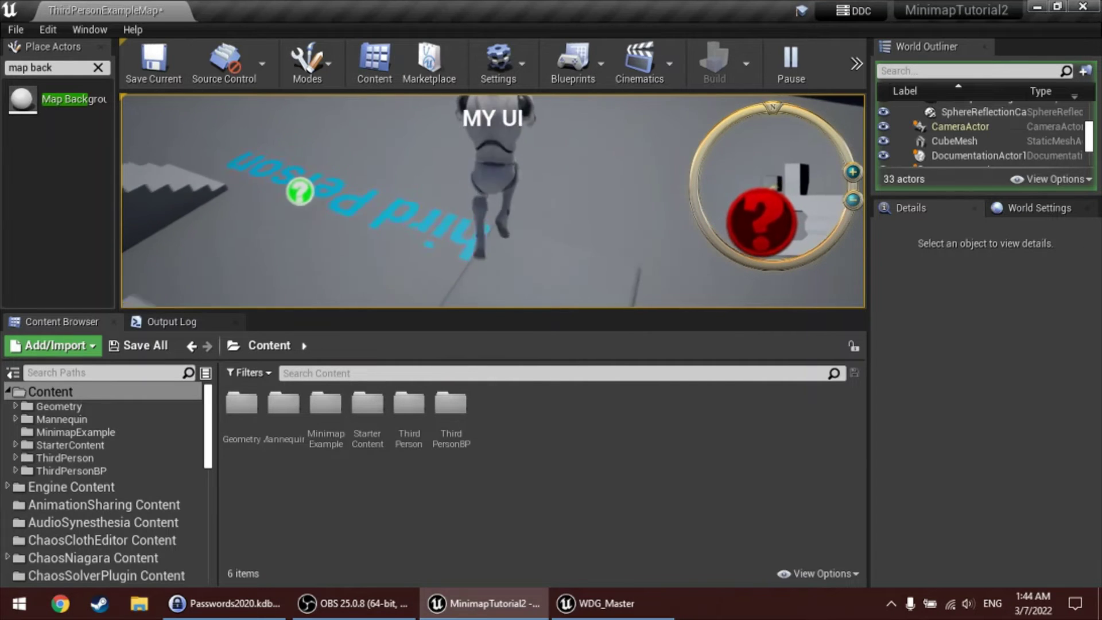
pyautogui.press('w')
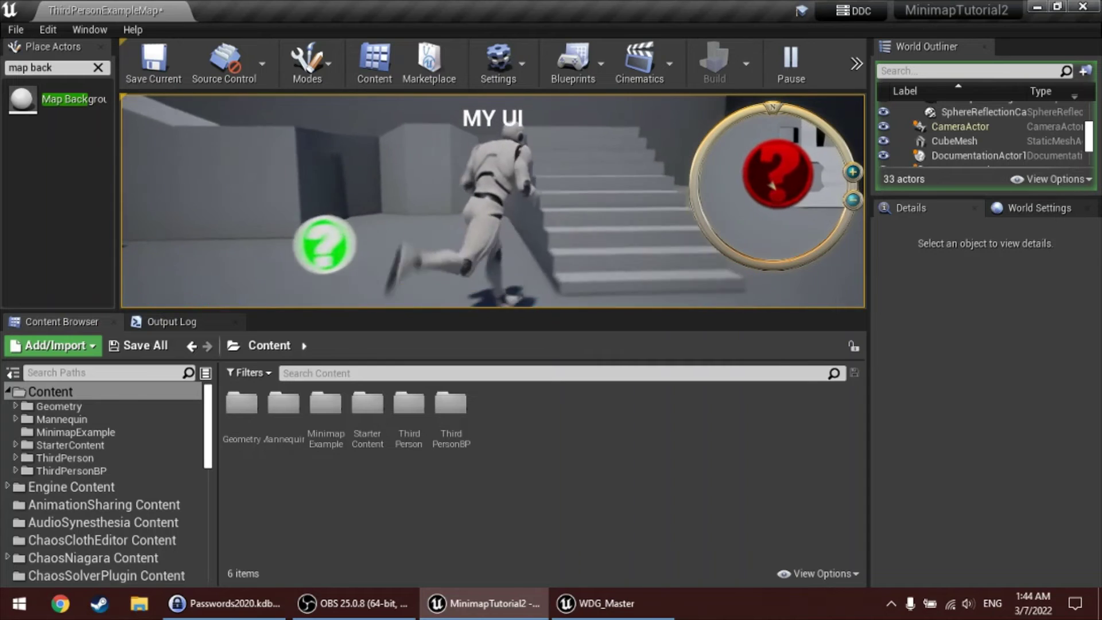
pyautogui.press('Escape')
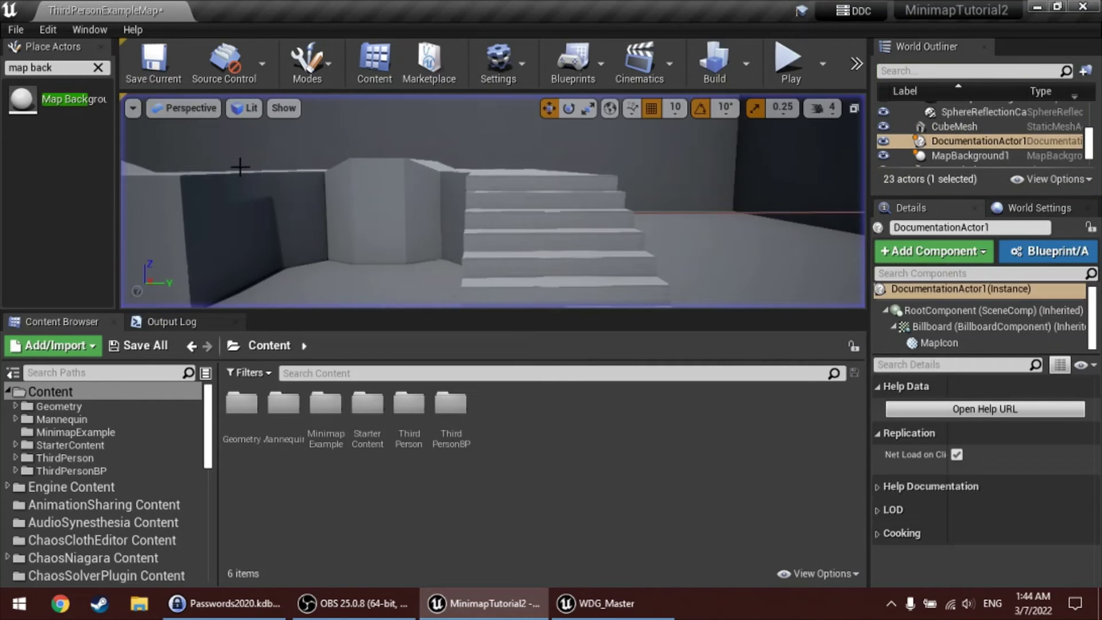
# - Select MapBackground1, widen its details and property names, and expand all Background Levels entries to examine the texture, render target, overlay and height settings
pyautogui.click(973, 157)
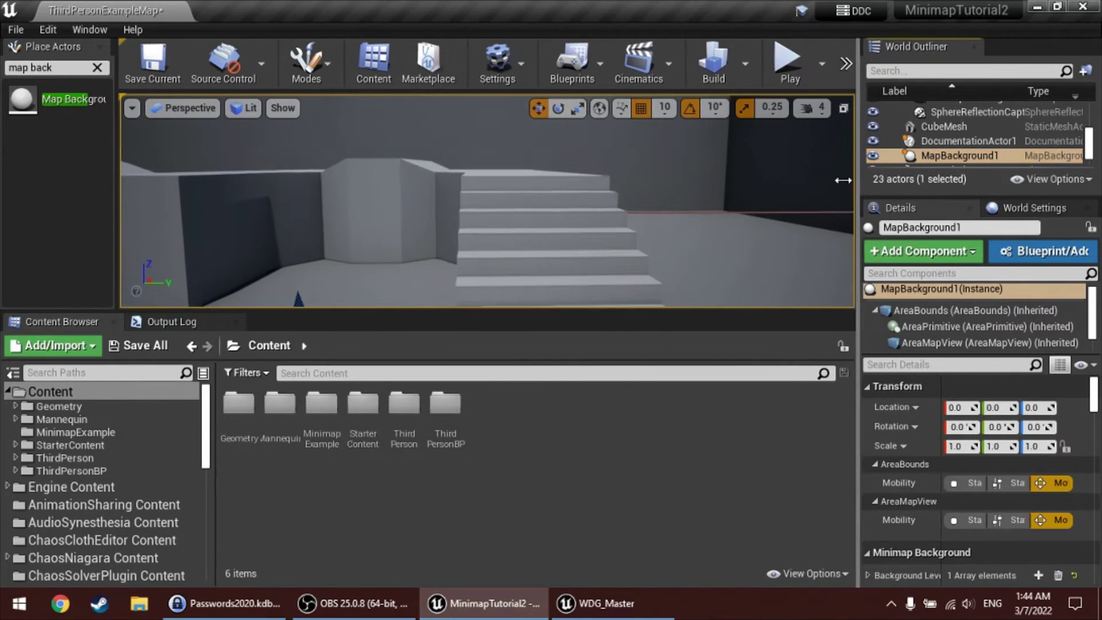
pyautogui.moveTo(862, 175); pyautogui.dragTo(800, 175)
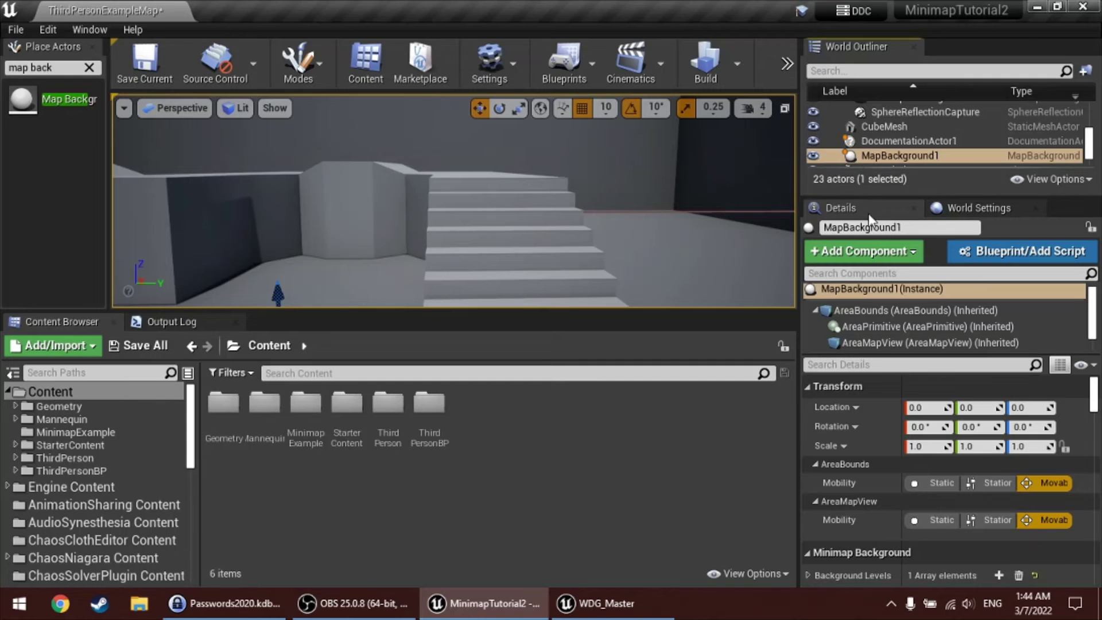
pyautogui.scroll(-3, 944, 399)
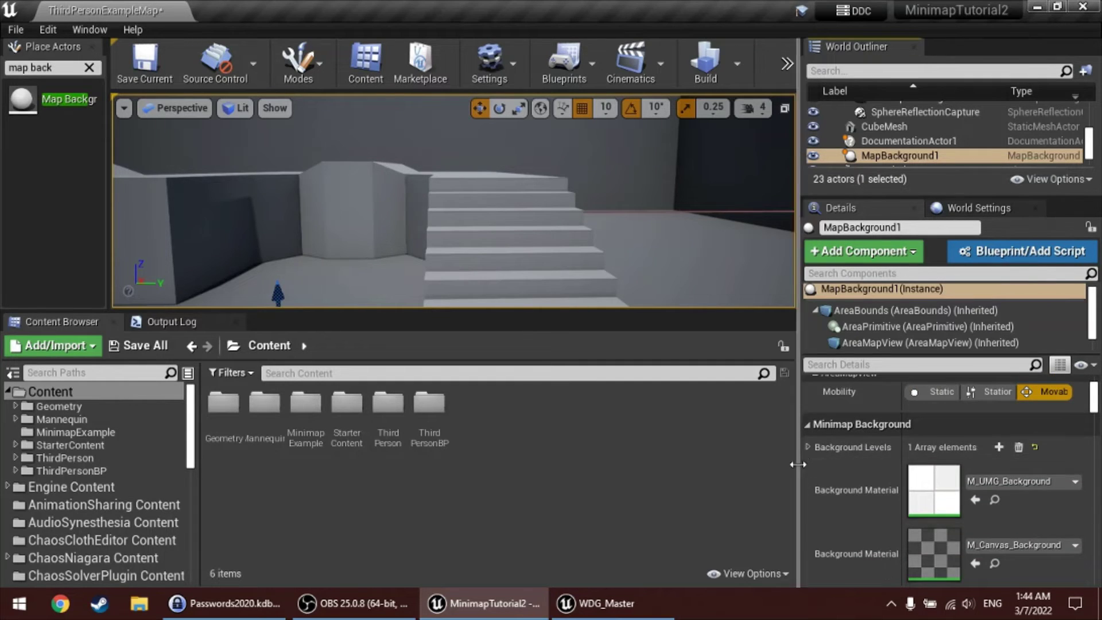
pyautogui.rightClick(840, 447)
pyautogui.click(869, 489)
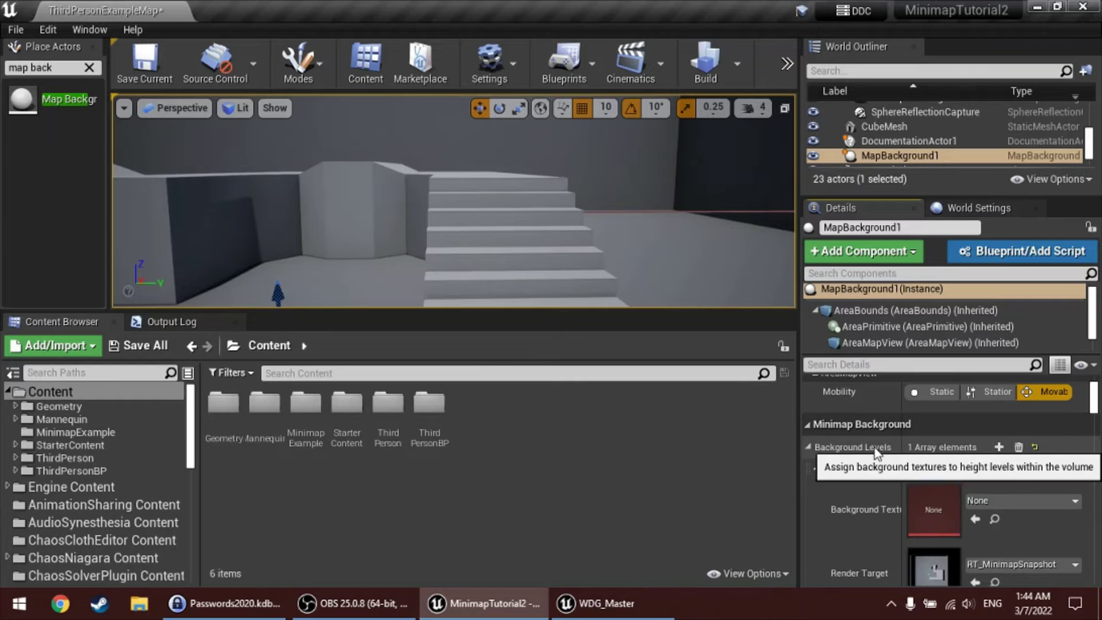
pyautogui.scroll(-1, 881, 457)
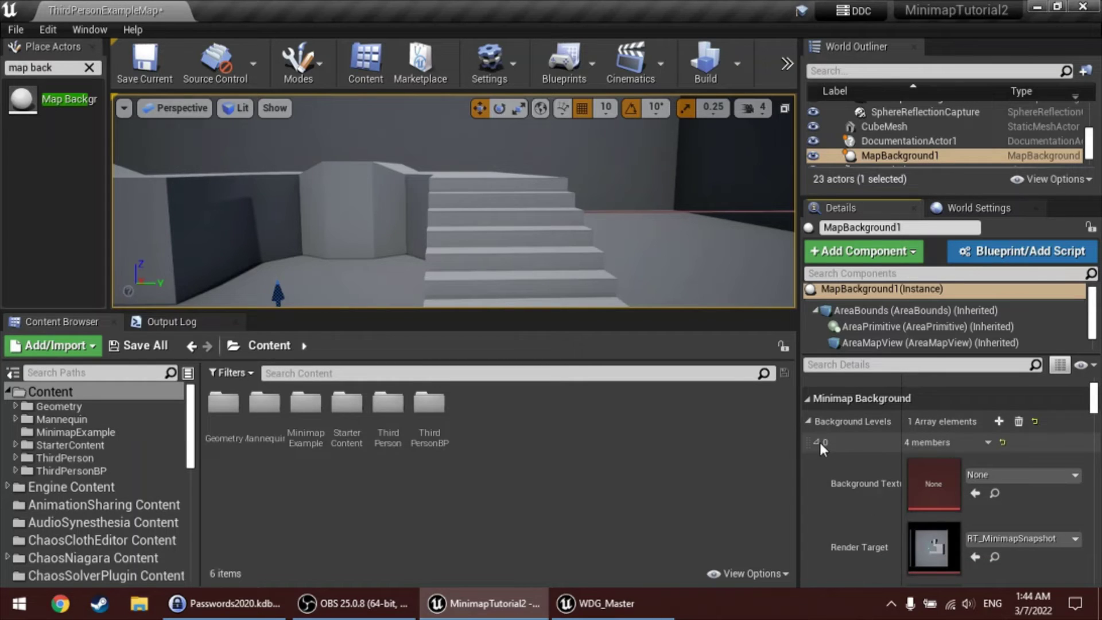
pyautogui.scroll(-3, 821, 445)
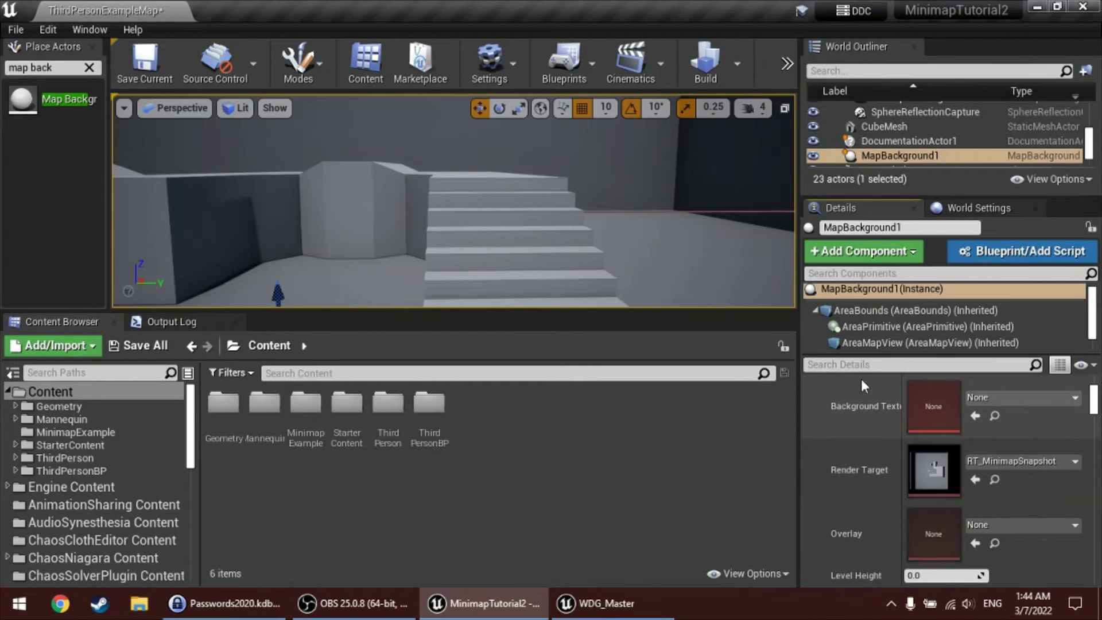
pyautogui.scroll(-2, 870, 402)
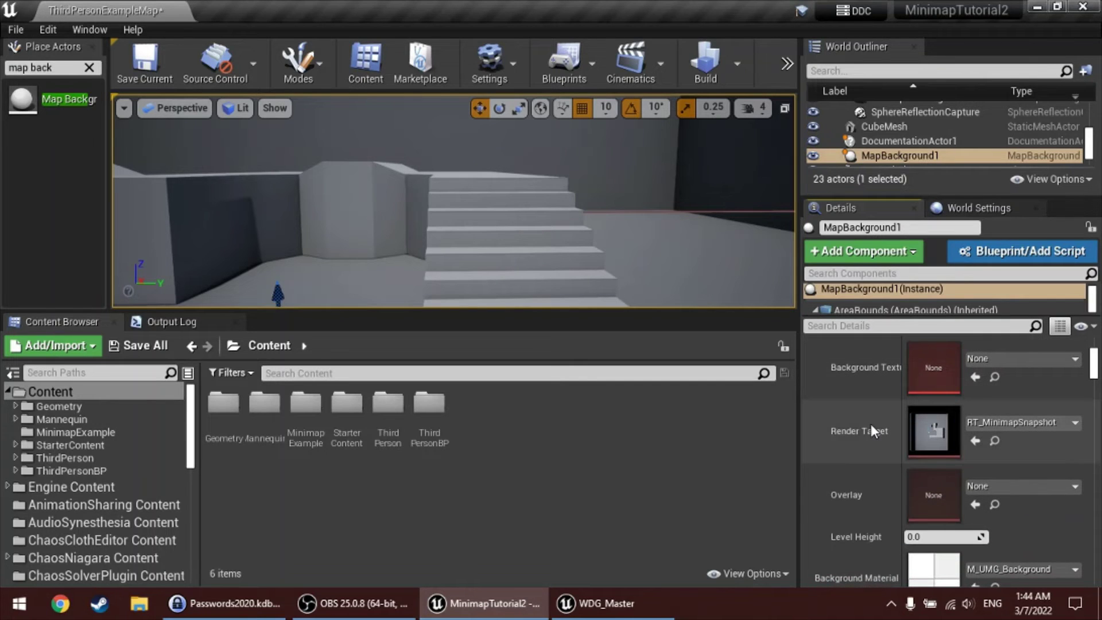
pyautogui.moveTo(902, 389); pyautogui.dragTo(949, 389)
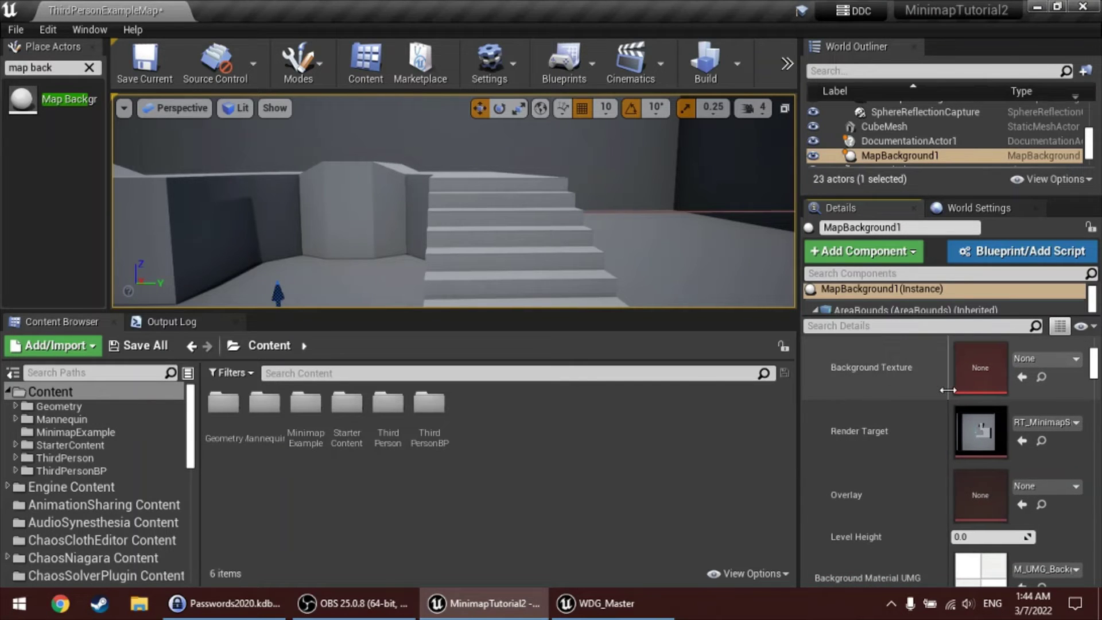
# - Locate the background level's render target RT_MinimapSnapshot in the Content Browser and open it to examine the captured map
pyautogui.click(1042, 442)
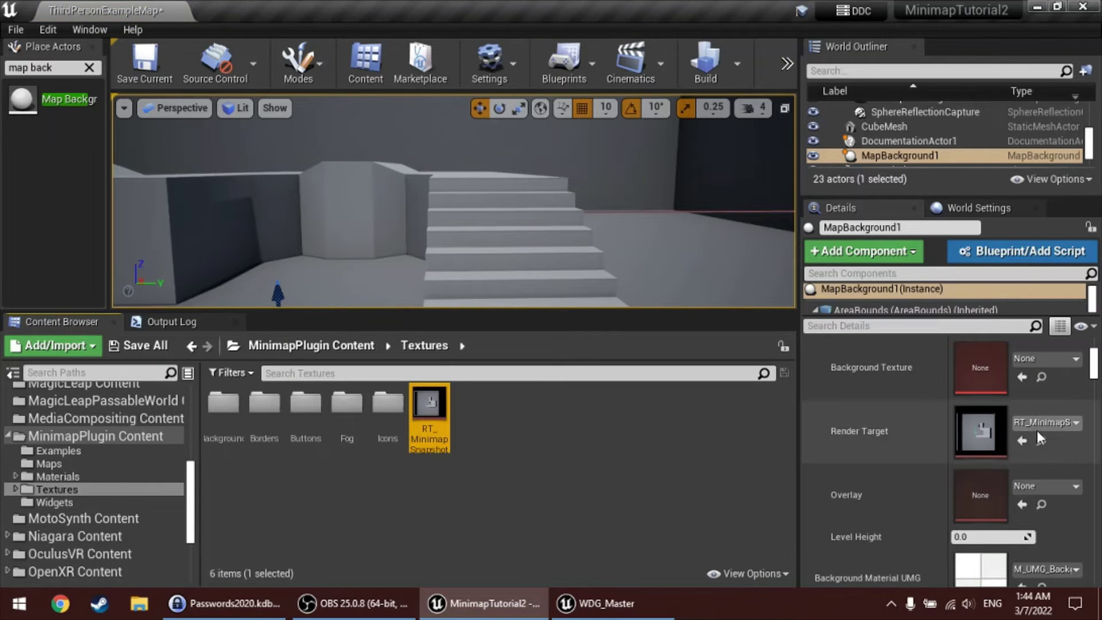
pyautogui.moveTo(422, 418)
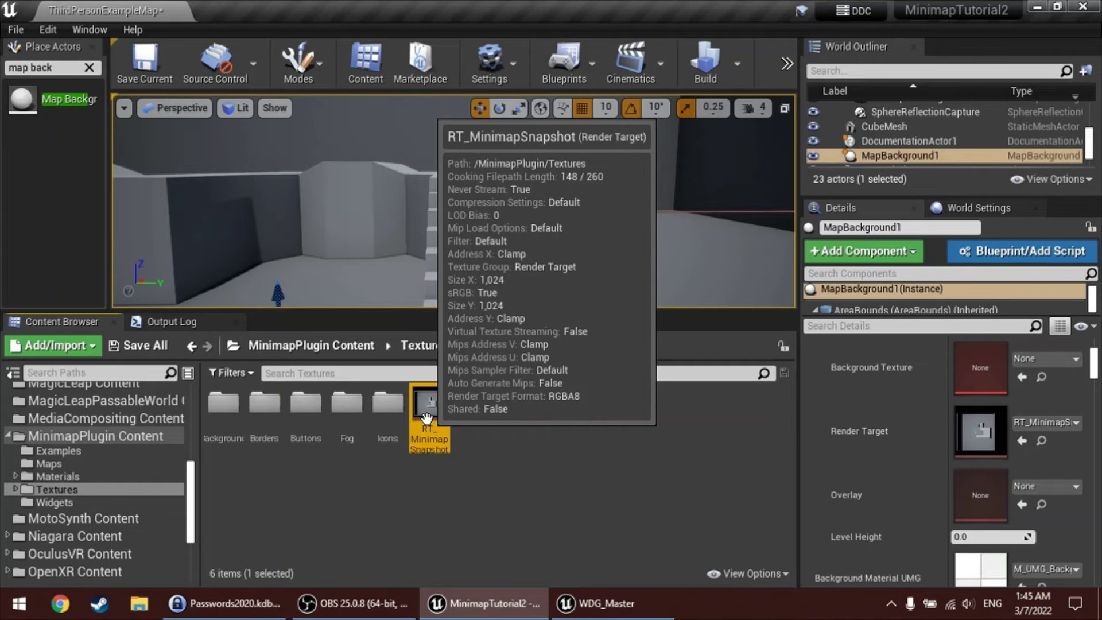
pyautogui.doubleClick(426, 418)
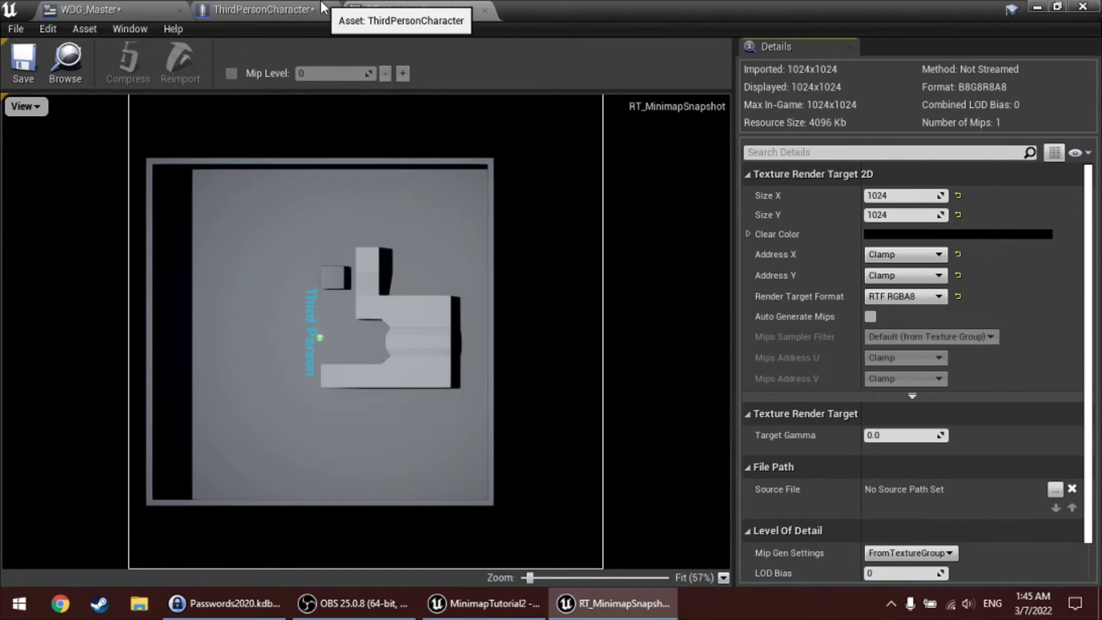
# - Minimize the render target window and set the Background Texture of MapBackground1's first background level to AICON-Green
pyautogui.click(1040, 8)
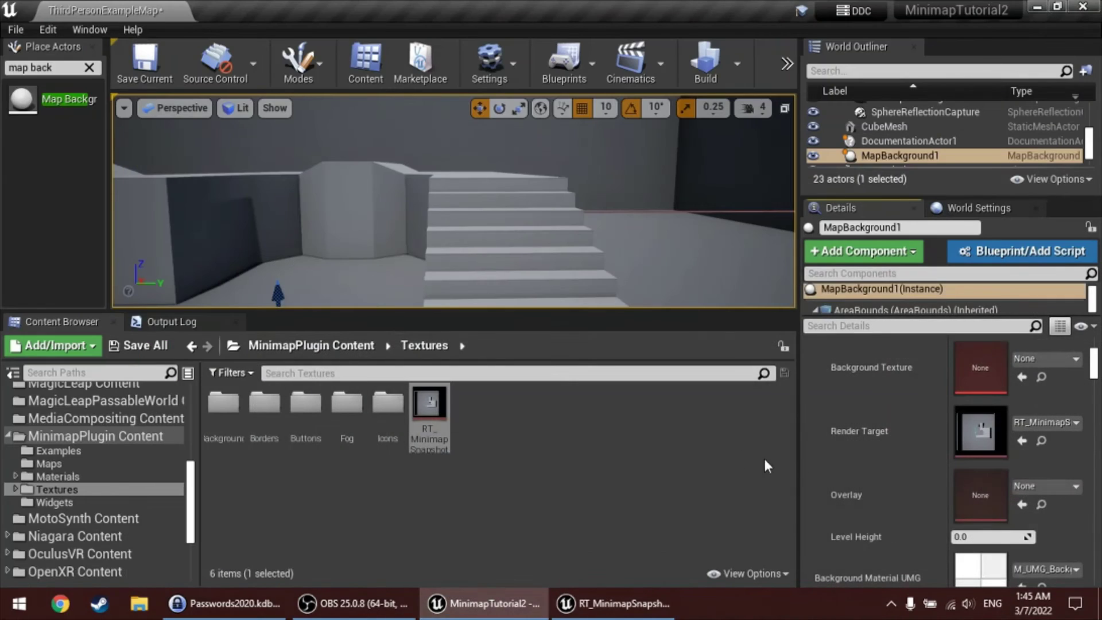
pyautogui.scroll(2, 881, 384)
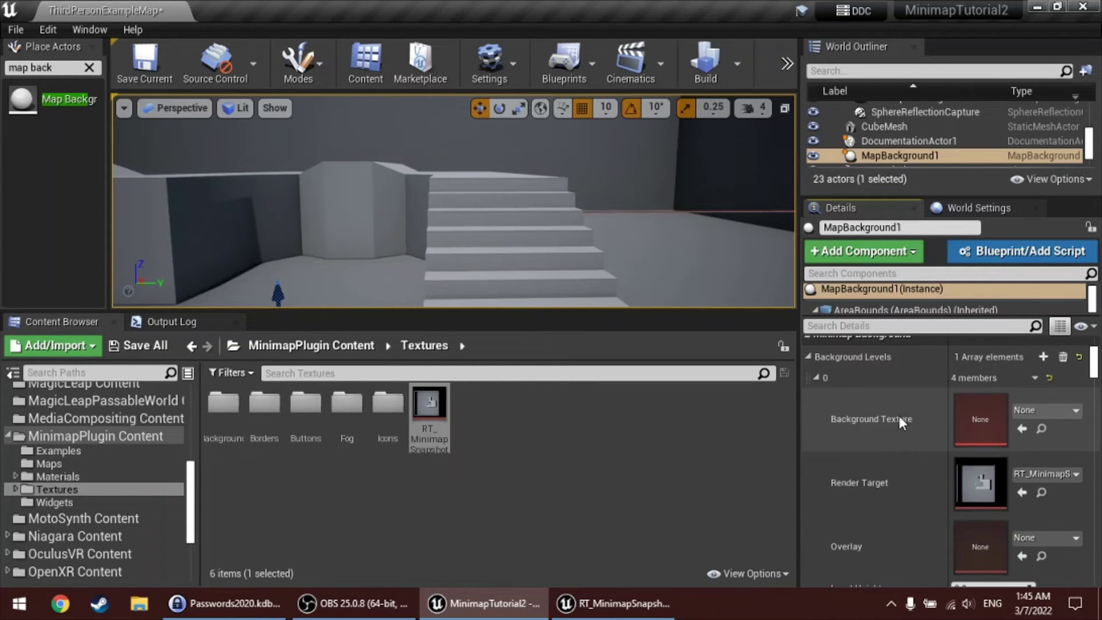
pyautogui.click(1027, 408)
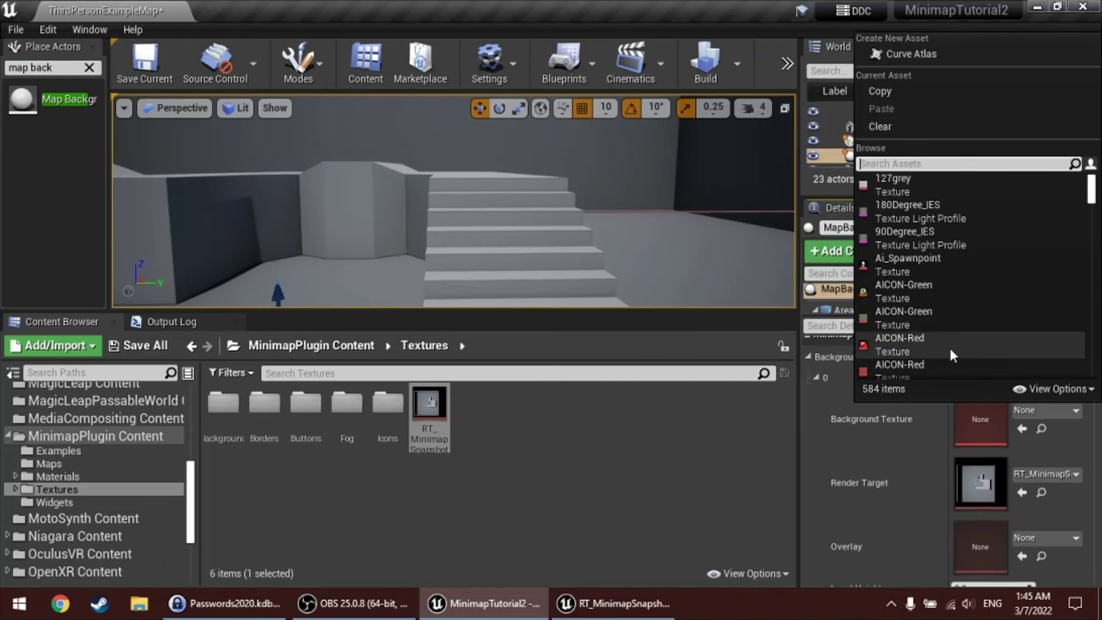
pyautogui.click(891, 290)
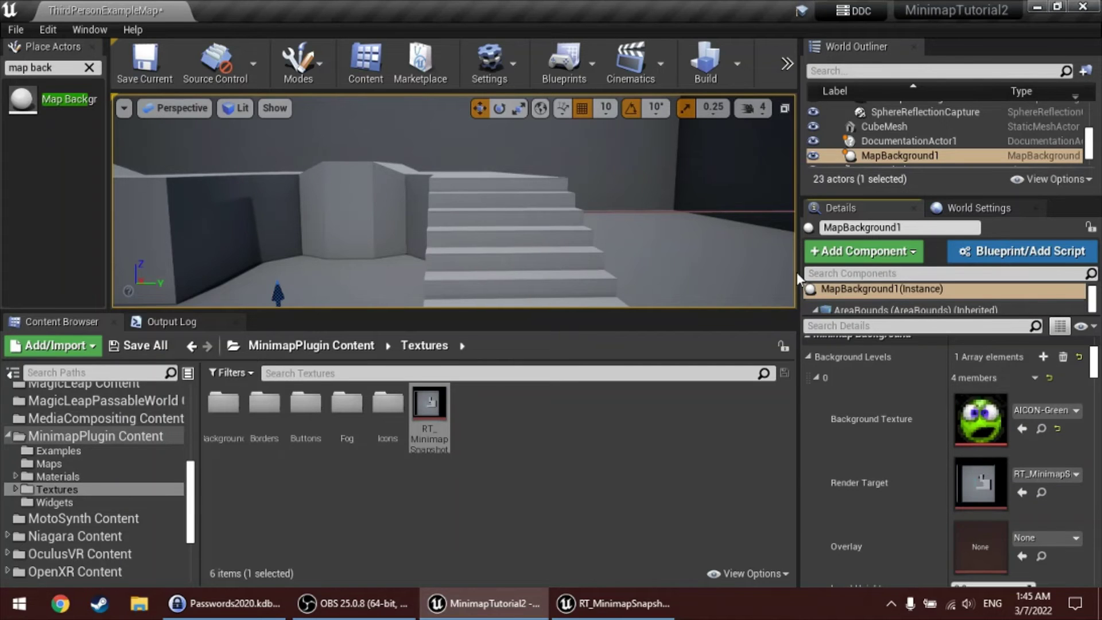
# - Widen the viewport, play the level, zoom out the minimap, run the character around to check the background texture, and stop playing
pyautogui.moveTo(797, 272); pyautogui.dragTo(875, 272)
pyautogui.click(790, 72)
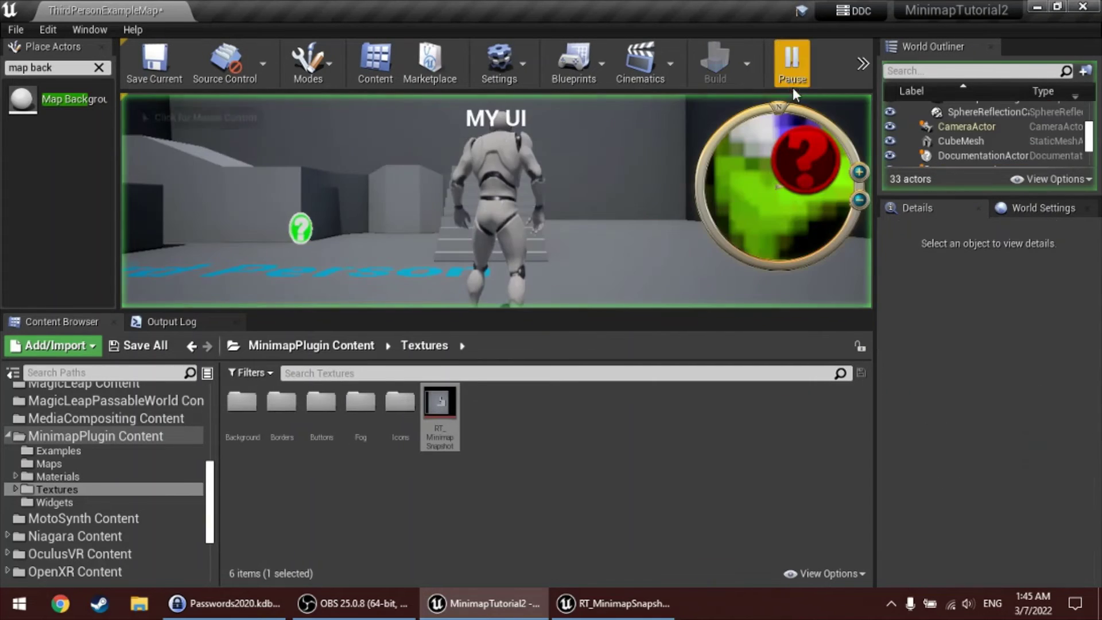
pyautogui.click(859, 207)
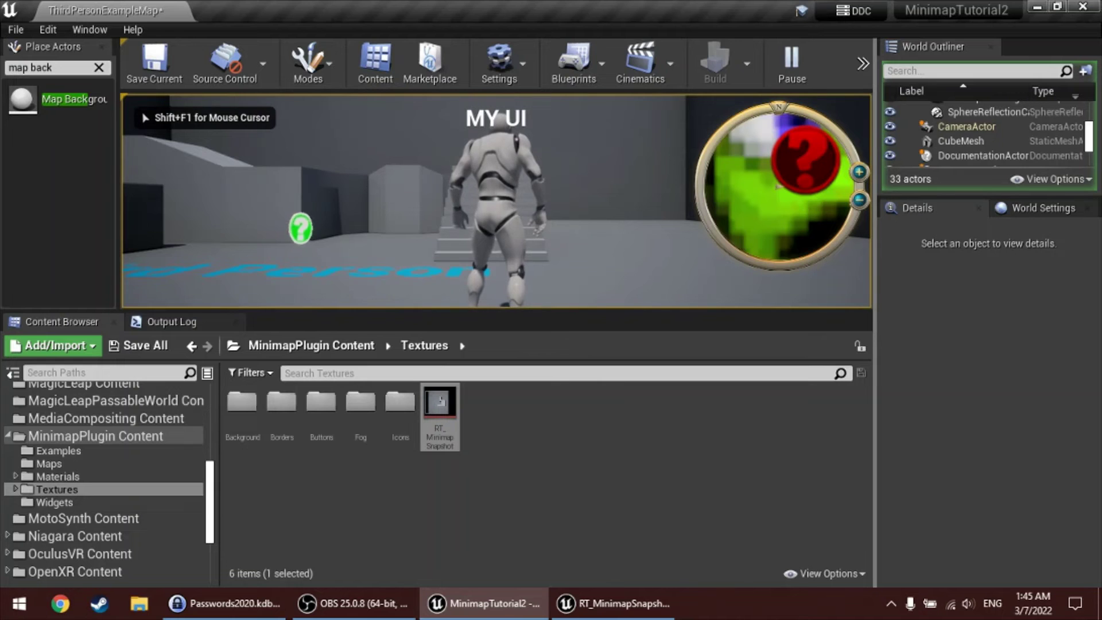
pyautogui.press('super')
pyautogui.press('super')
pyautogui.click(859, 201)
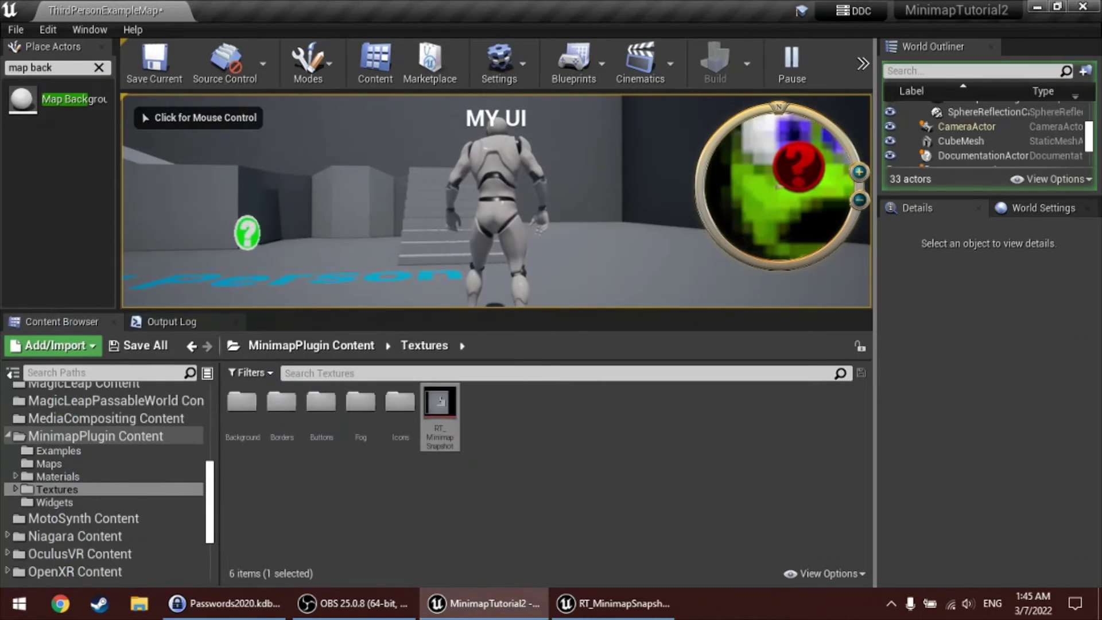
pyautogui.press('w')
pyautogui.press('d')
pyautogui.press('d')
pyautogui.press('s')
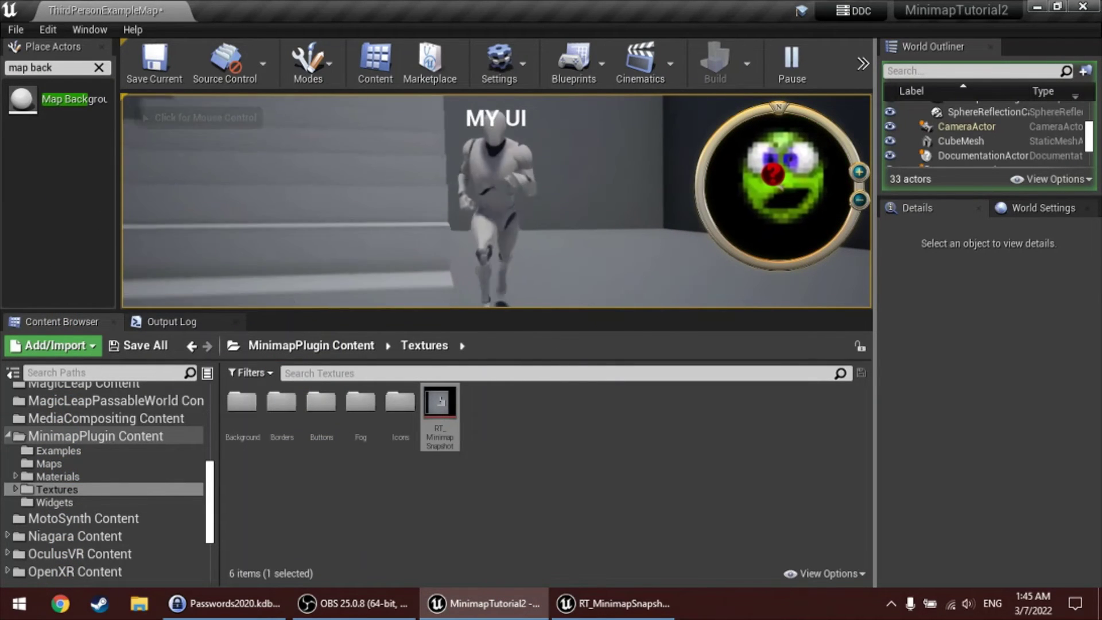
pyautogui.press('a')
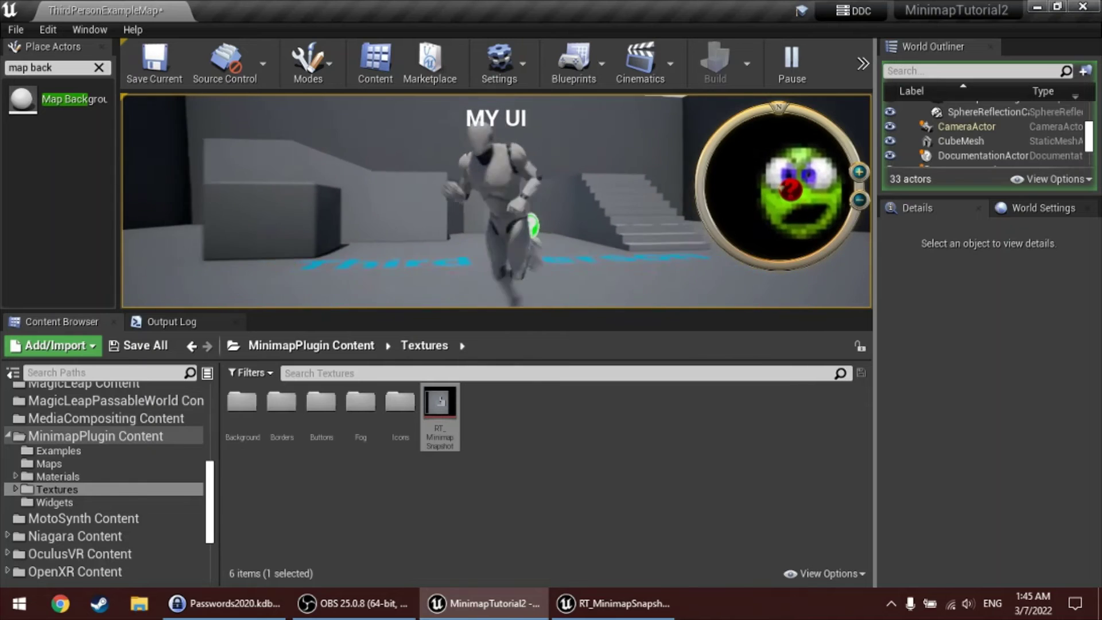
pyautogui.press('Escape')
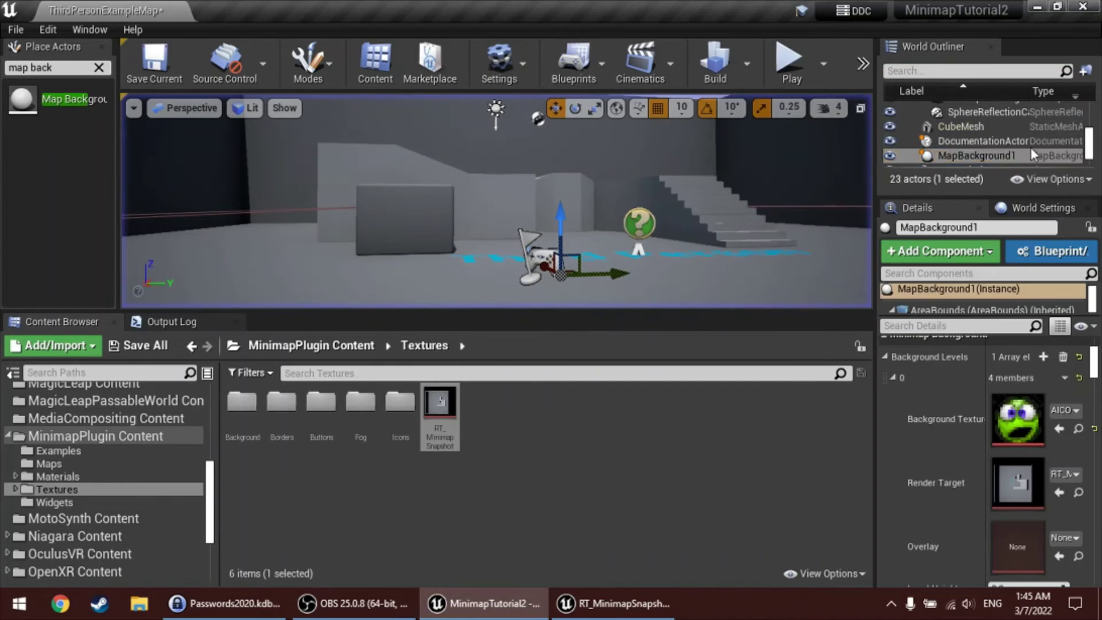
# - Focus on MapBackground1 in the level and scale its area down to cover only part of the walled floor
pyautogui.doubleClick(976, 155)
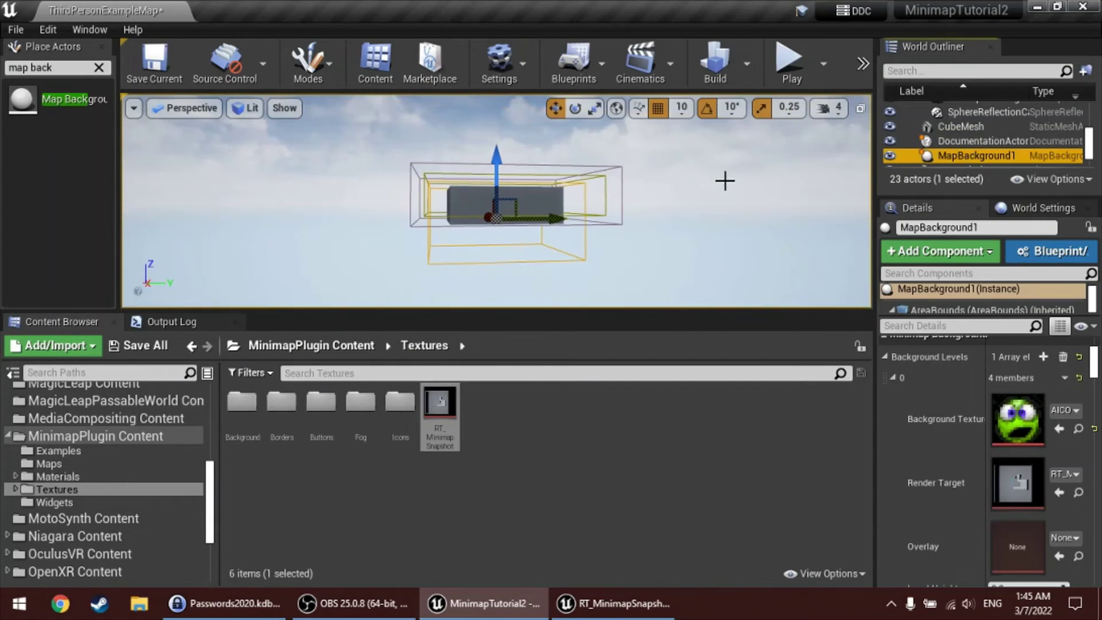
pyautogui.keyDown('alt'); pyautogui.moveTo(720, 172); pyautogui.dragTo(740, 201); pyautogui.keyUp('alt')
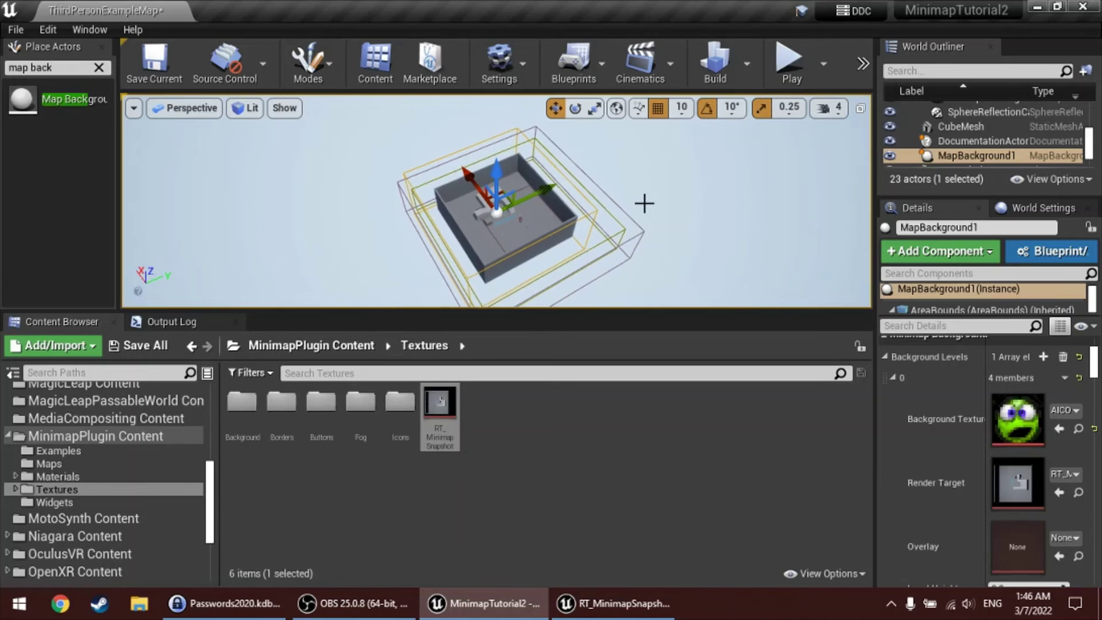
pyautogui.scroll(6, 643, 204)
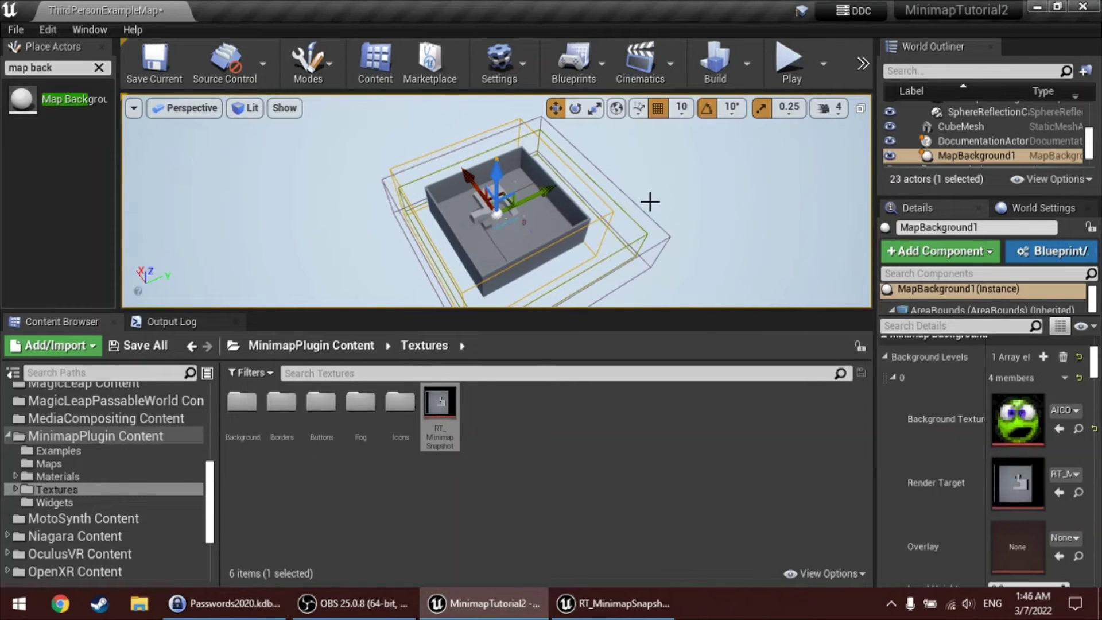
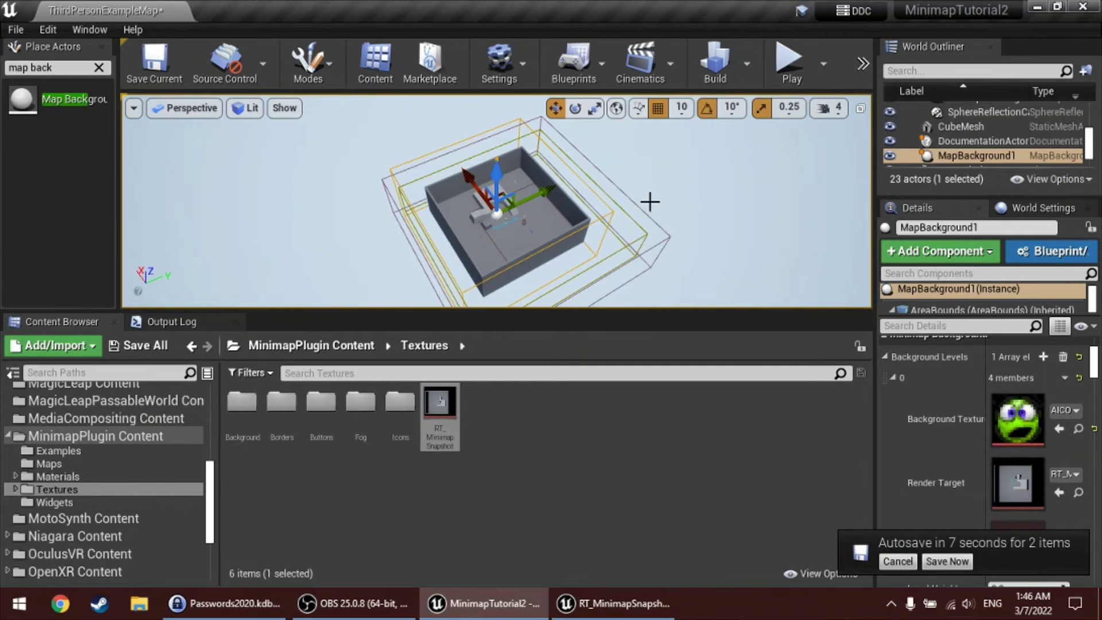
pyautogui.click(974, 142)
pyautogui.click(964, 156)
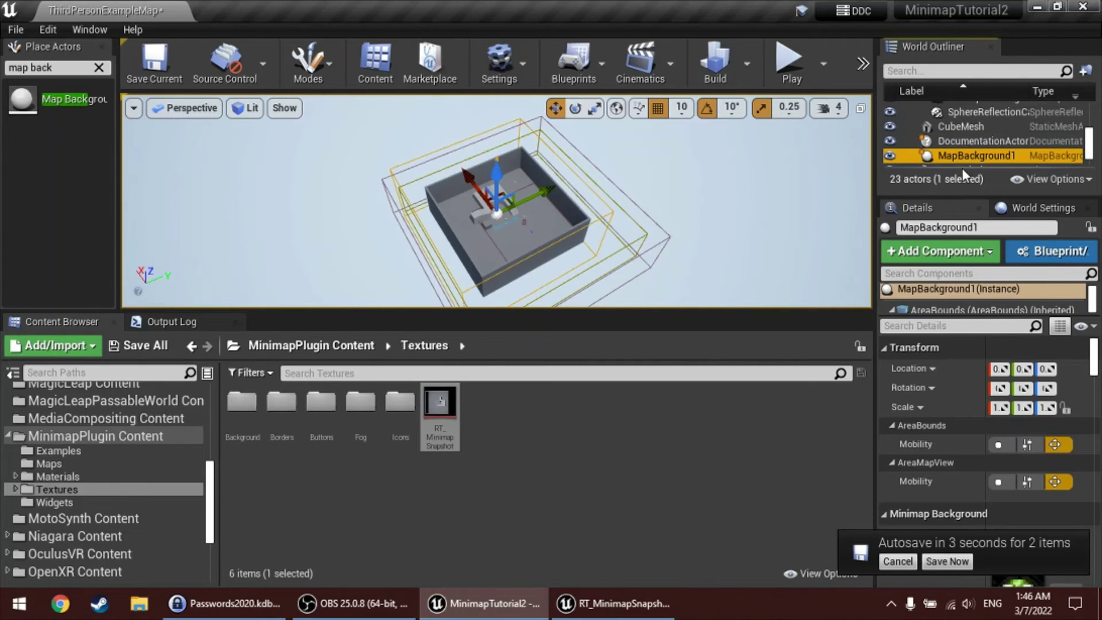
pyautogui.scroll(2, 536, 246)
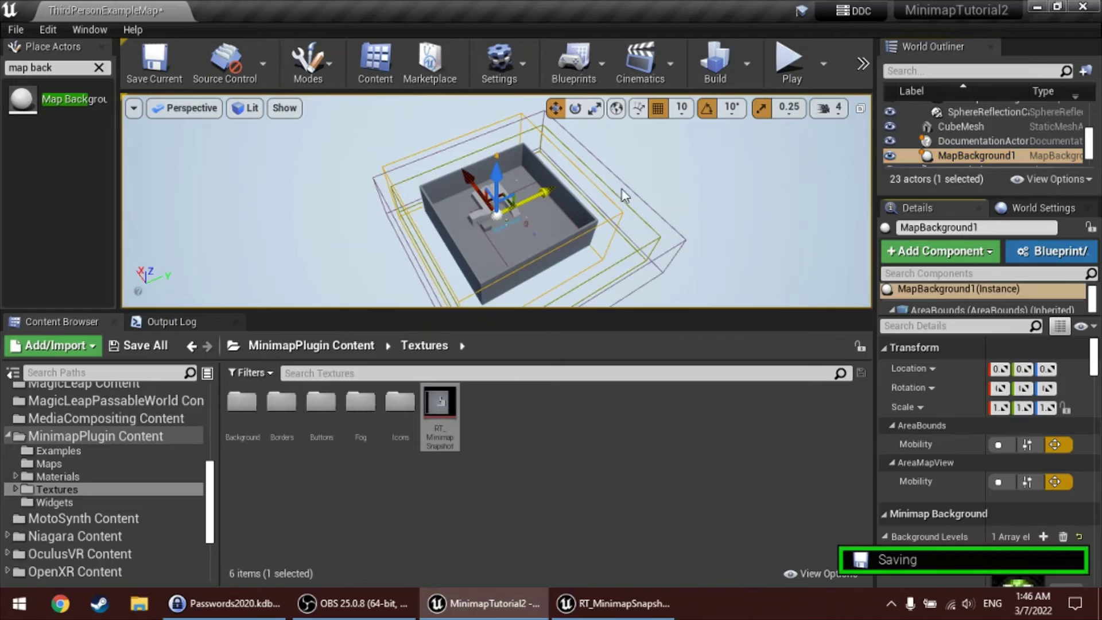
pyautogui.moveTo(625, 196); pyautogui.dragTo(609, 207, button='right')
pyautogui.press('r')
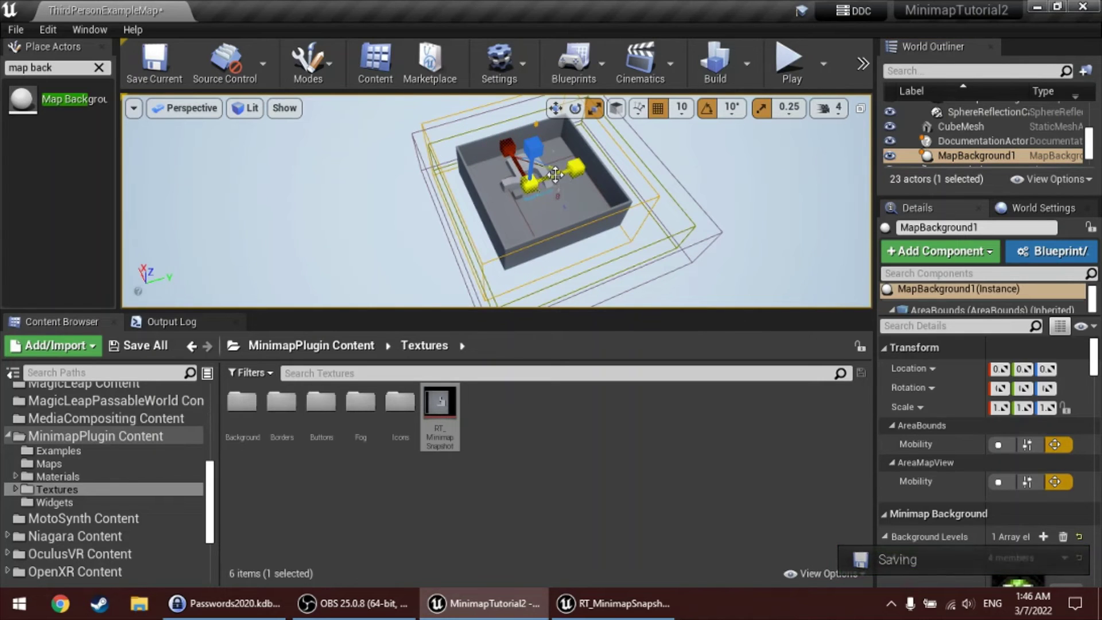
pyautogui.moveTo(705, 192); pyautogui.dragTo(682, 197, button='right')
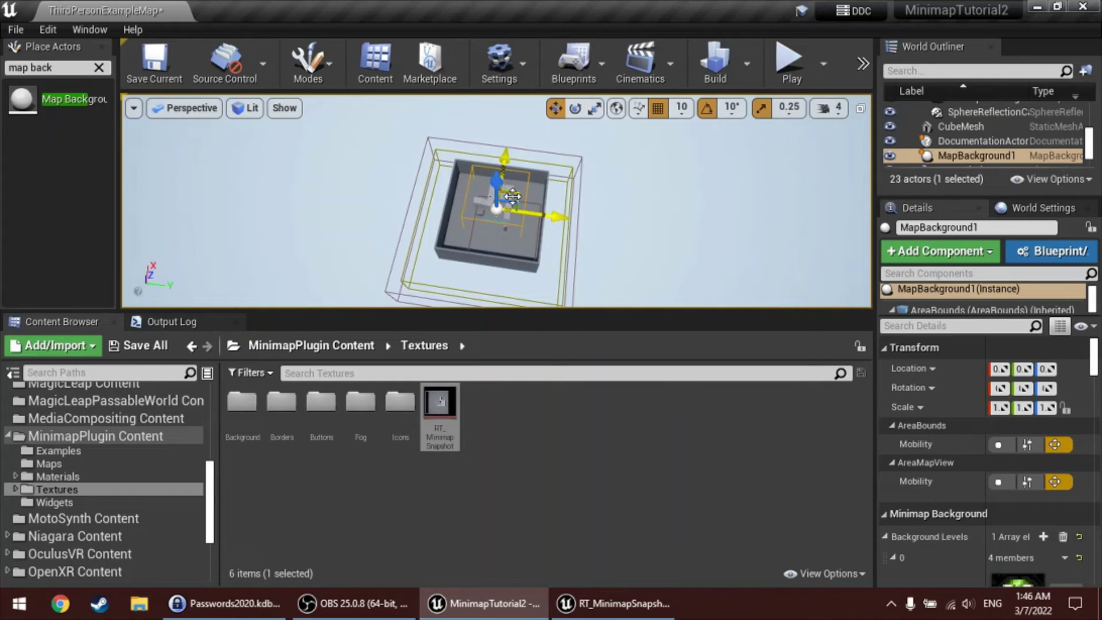
# - Move MapBackground1 toward a floor corner and duplicate it twice, one copy beside it along Y and another farther along X
pyautogui.moveTo(494, 210); pyautogui.dragTo(474, 218)
pyautogui.press('f')
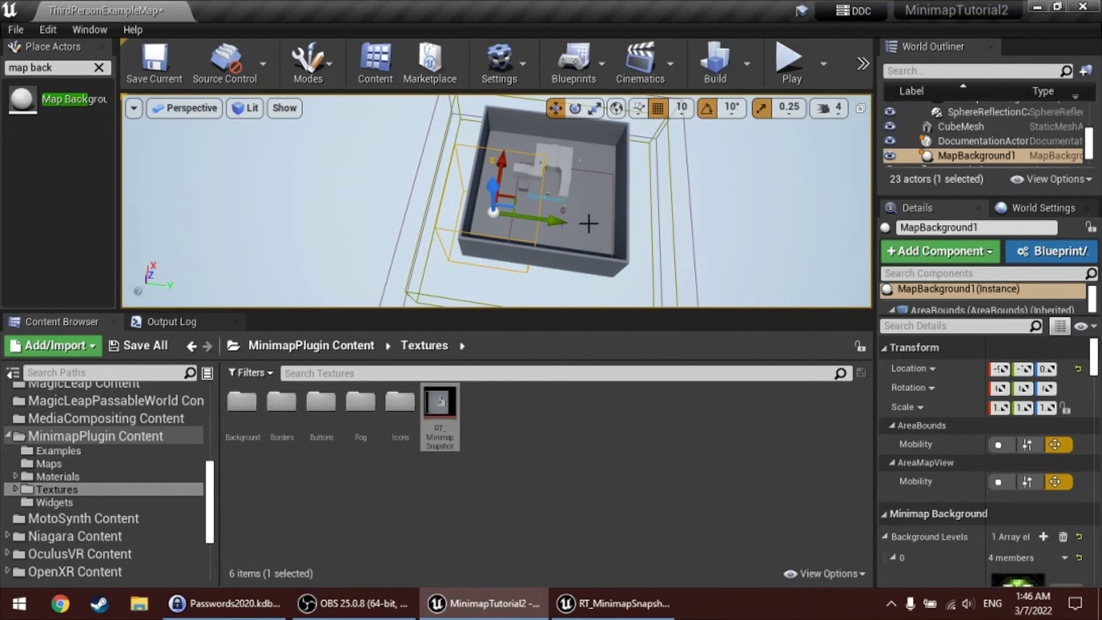
pyautogui.keyDown('alt'); pyautogui.moveTo(546, 228); pyautogui.dragTo(637, 248); pyautogui.keyUp('alt')
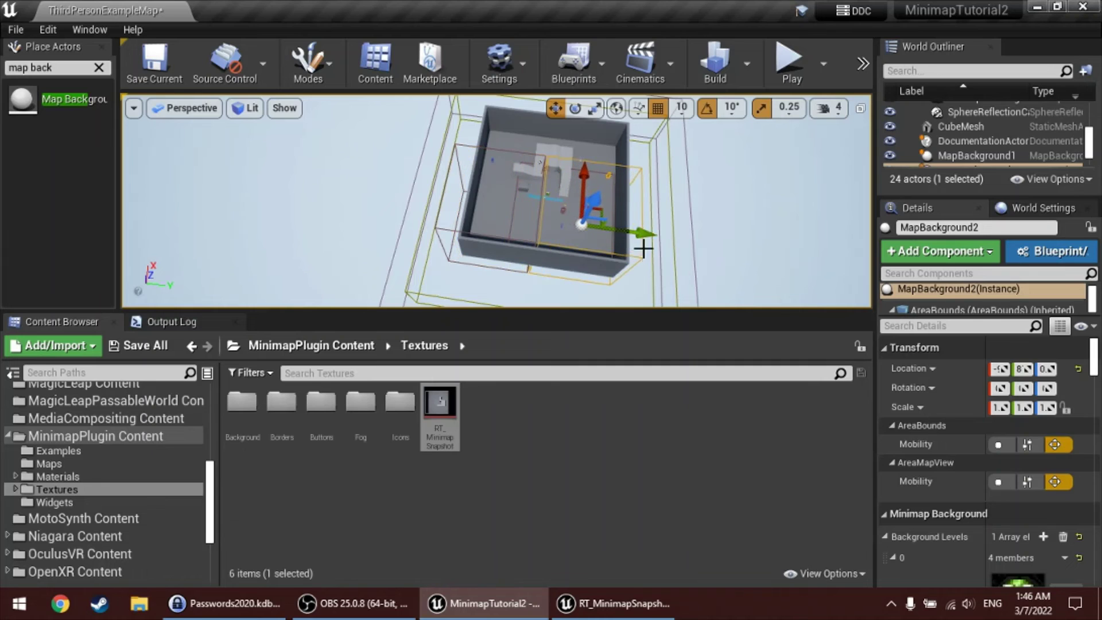
pyautogui.moveTo(592, 171); pyautogui.dragTo(597, 143)
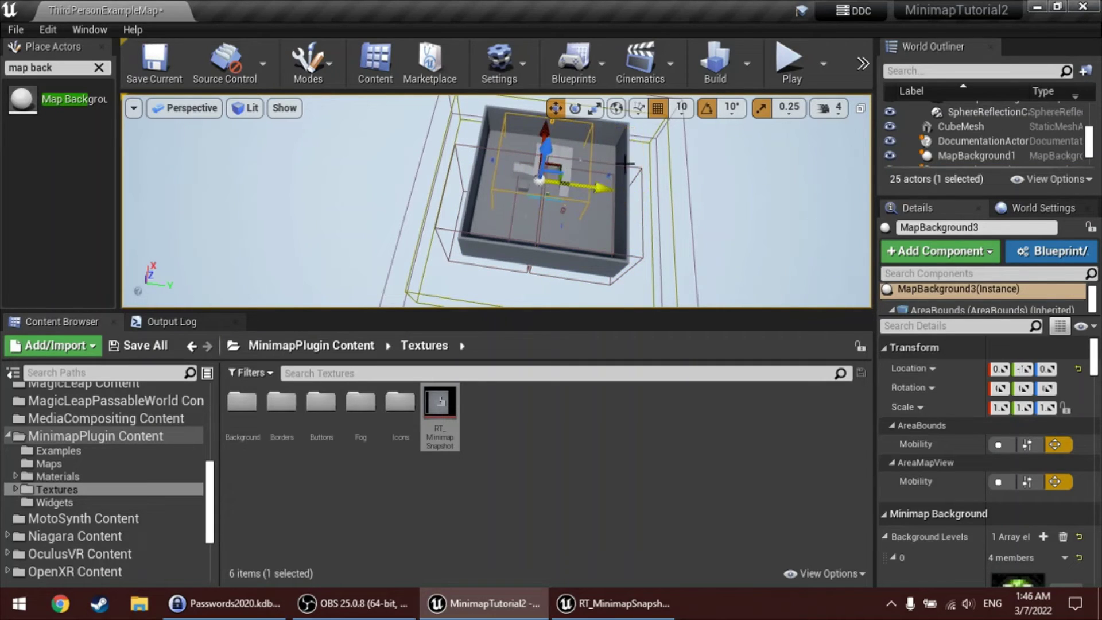
# - Play the level, zoom out the minimap, run the character around to check the three backgrounds together, and stop playing
pyautogui.click(786, 59)
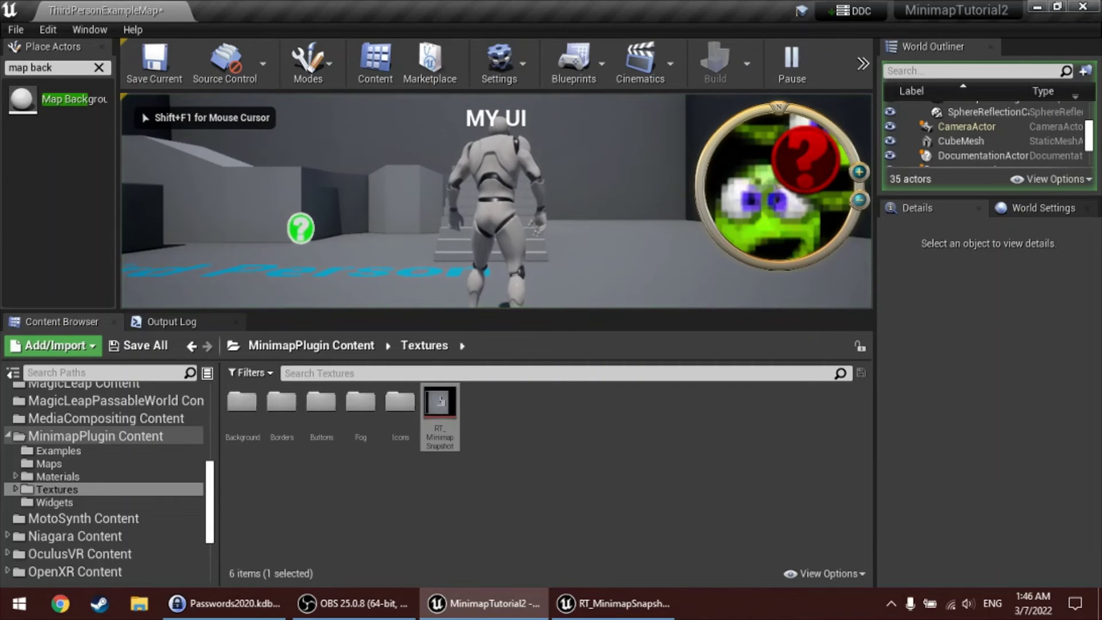
pyautogui.press('super')
pyautogui.press('super')
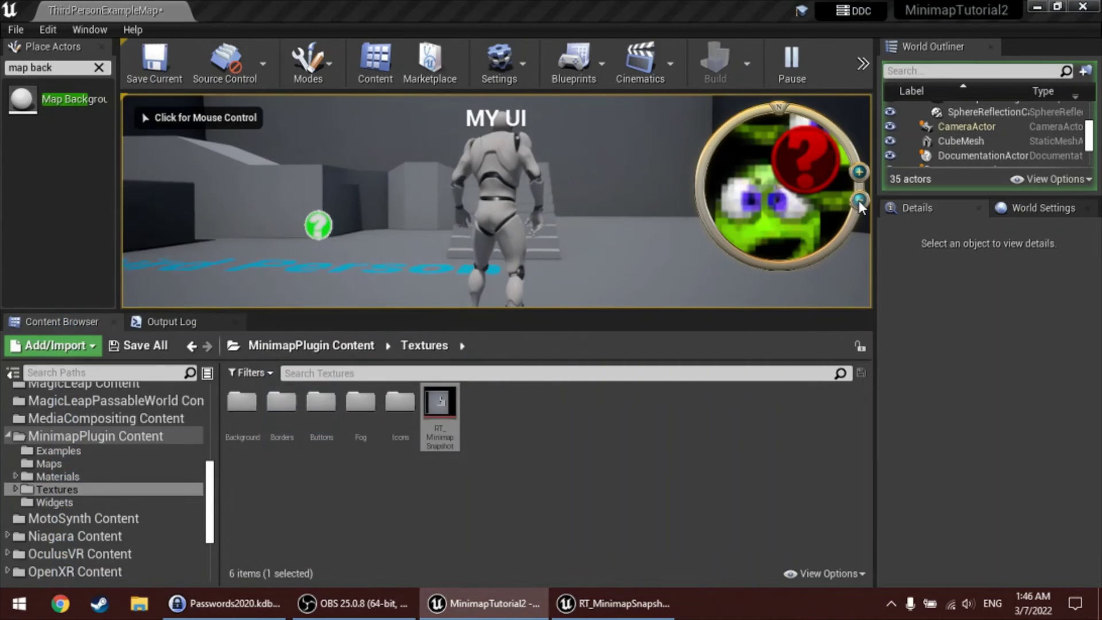
pyautogui.click(860, 201)
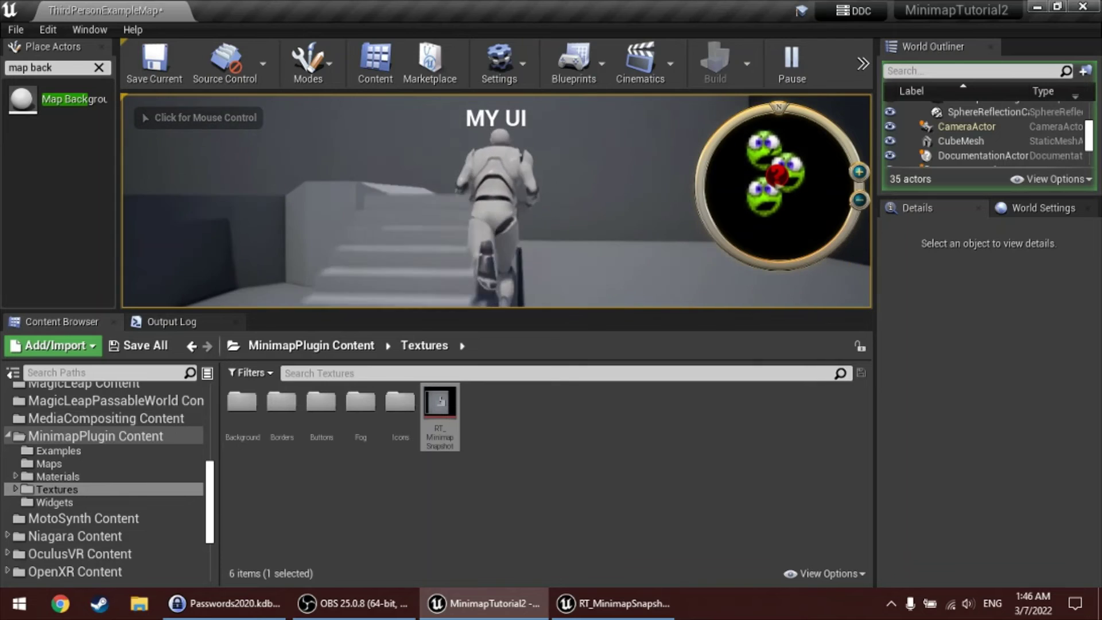
pyautogui.press('s')
pyautogui.press('a')
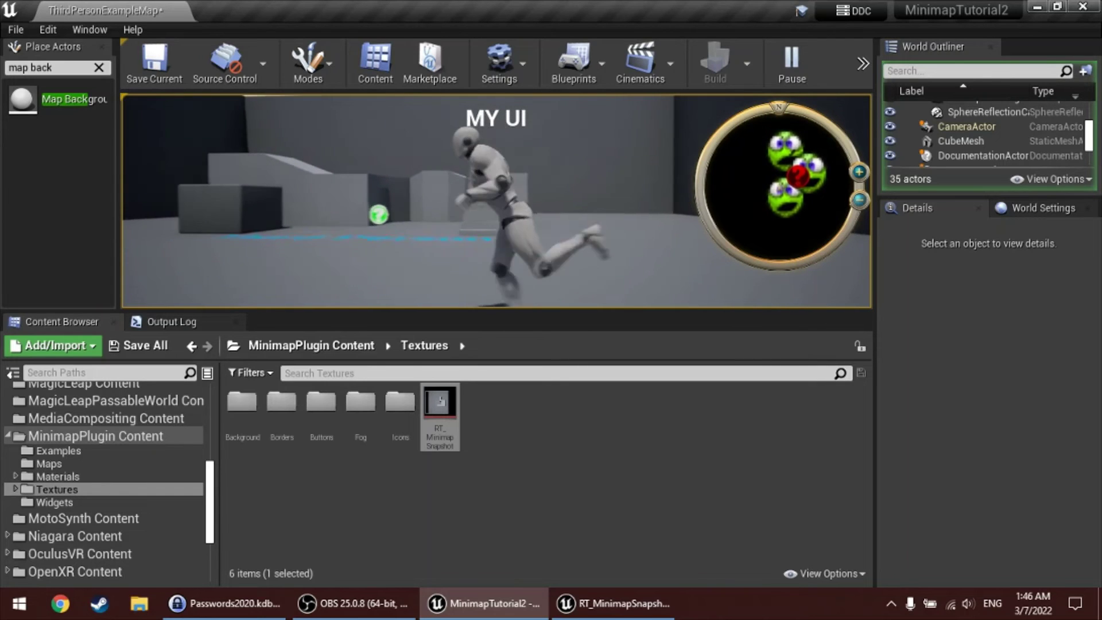
pyautogui.press('w')
pyautogui.press('d')
pyautogui.press('s')
pyautogui.press('a')
pyautogui.press('w')
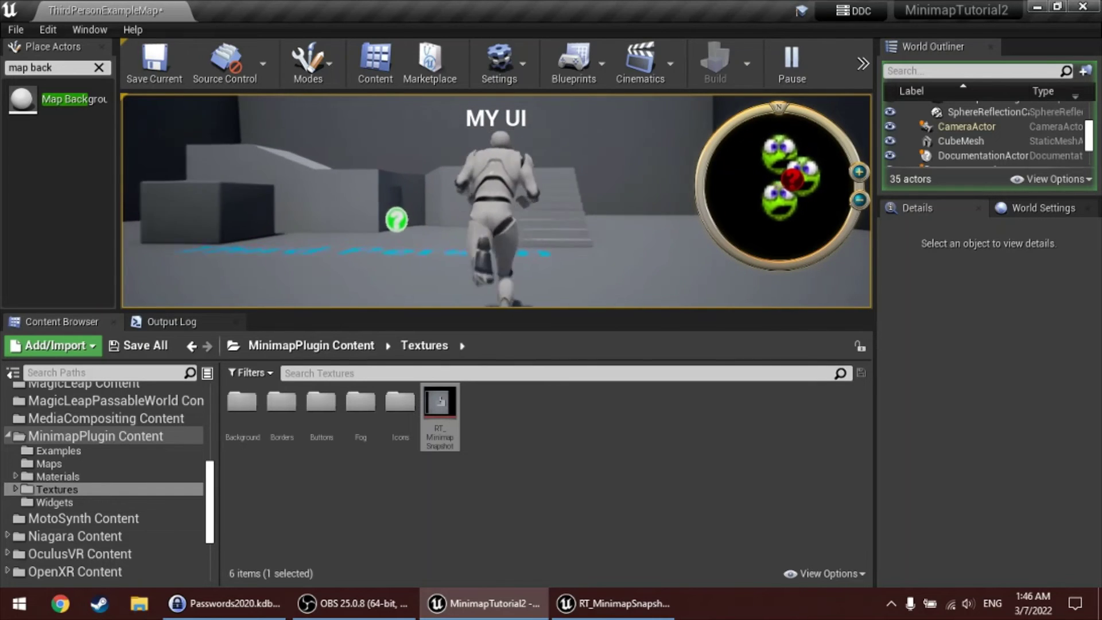
pyautogui.press('s')
pyautogui.press('d')
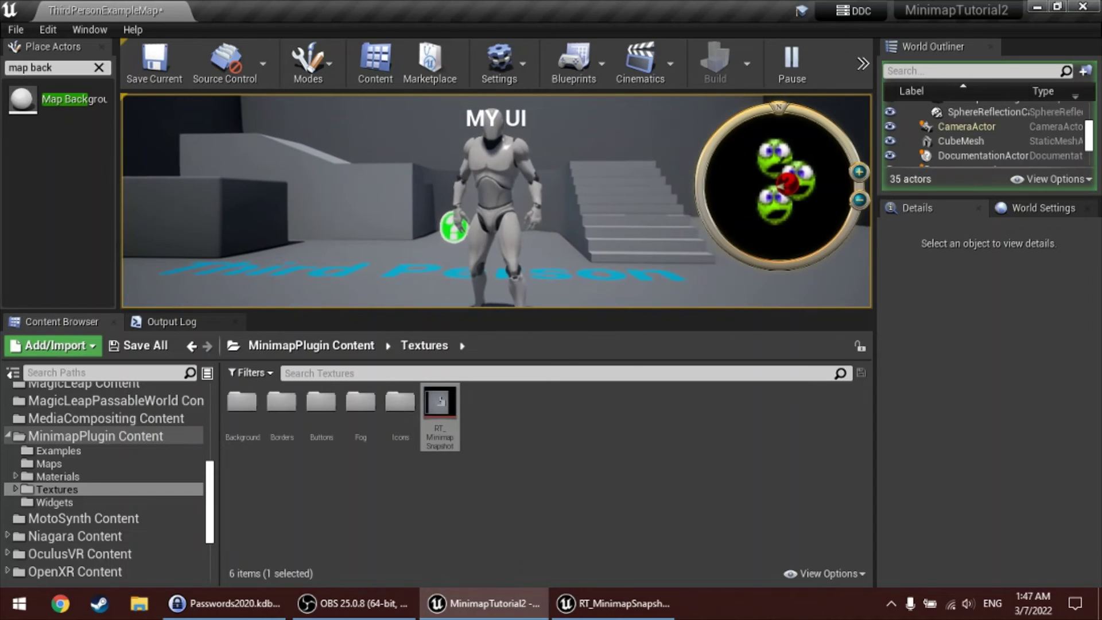
pyautogui.press('Escape')
# - Examine MapBackground3's background level, material, visibility, priority and ZOrder settings, and enlarge the World Outliner
pyautogui.scroll(-5, 953, 425)
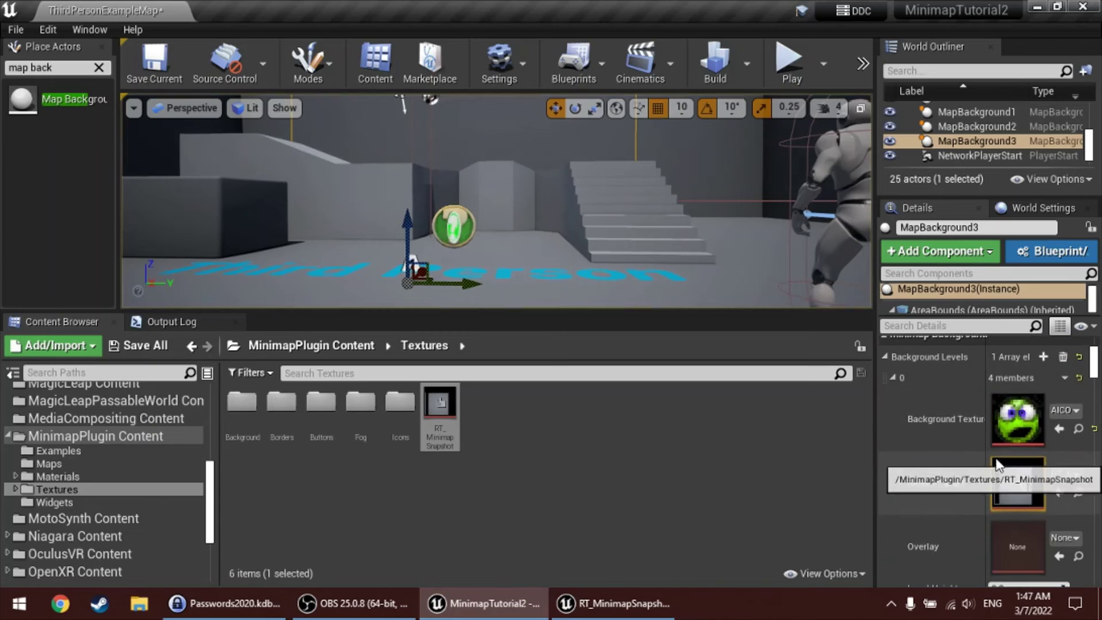
pyautogui.scroll(-3, 955, 426)
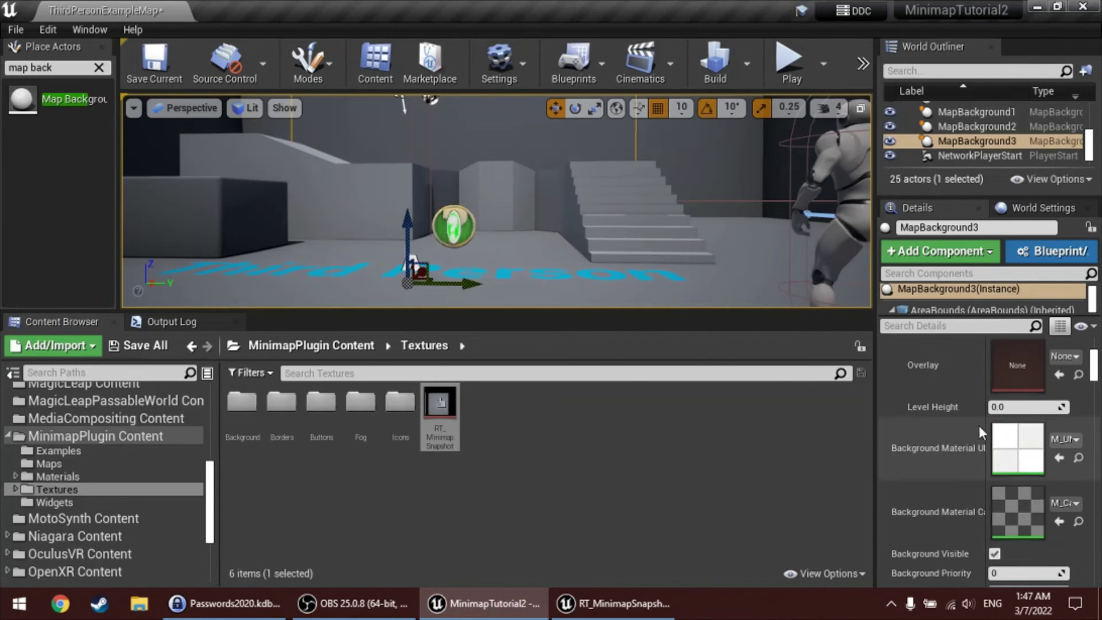
pyautogui.scroll(-1, 977, 432)
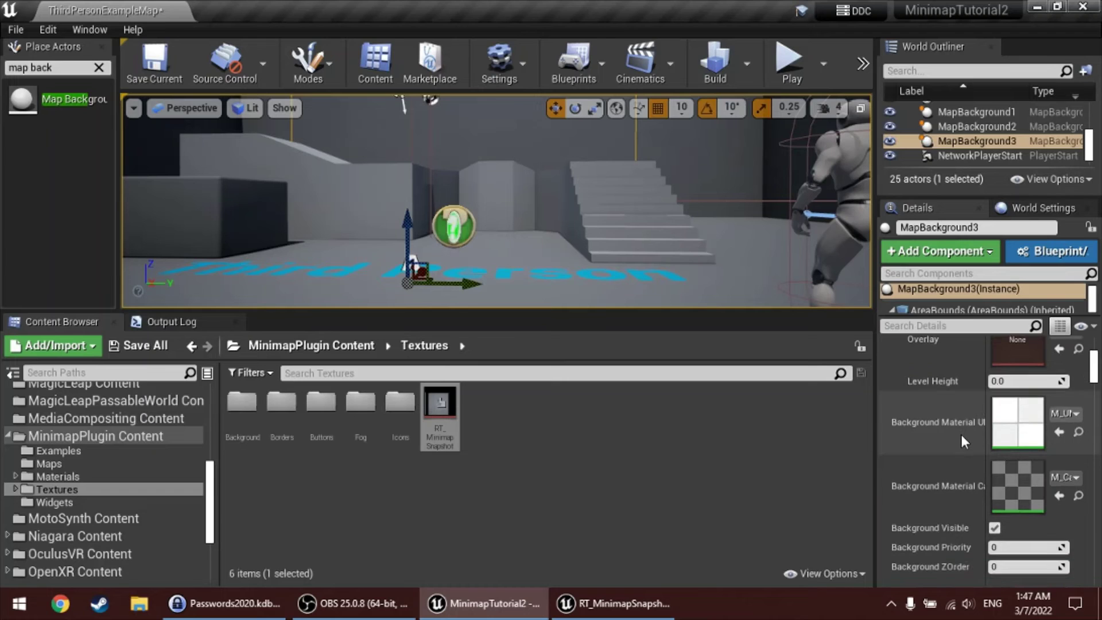
pyautogui.scroll(3, 962, 435)
pyautogui.scroll(-5, 962, 439)
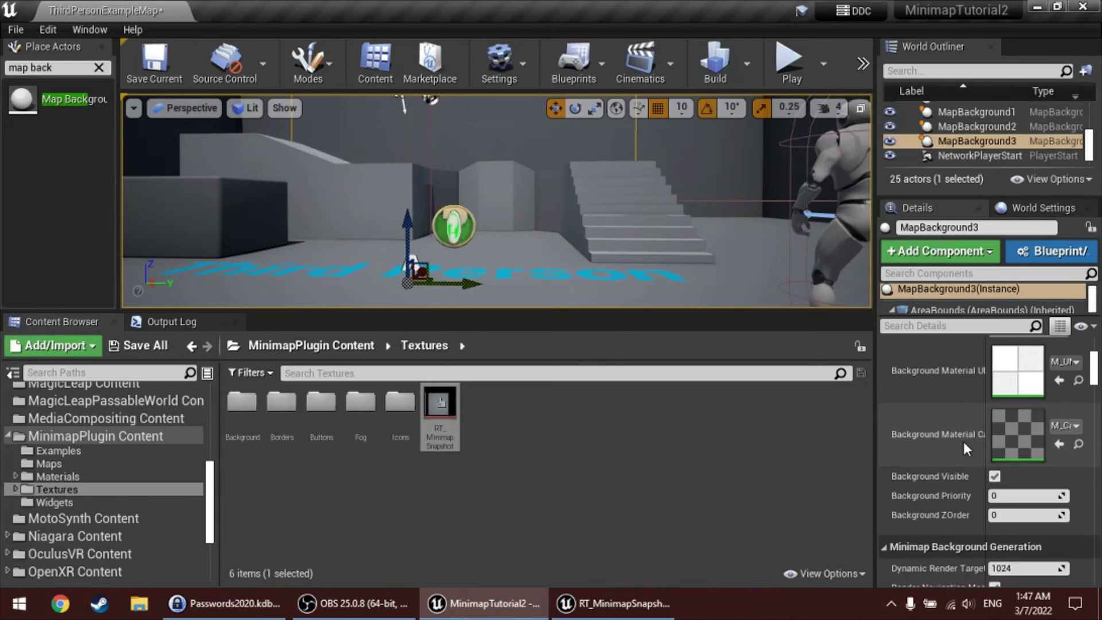
pyautogui.scroll(-1, 963, 439)
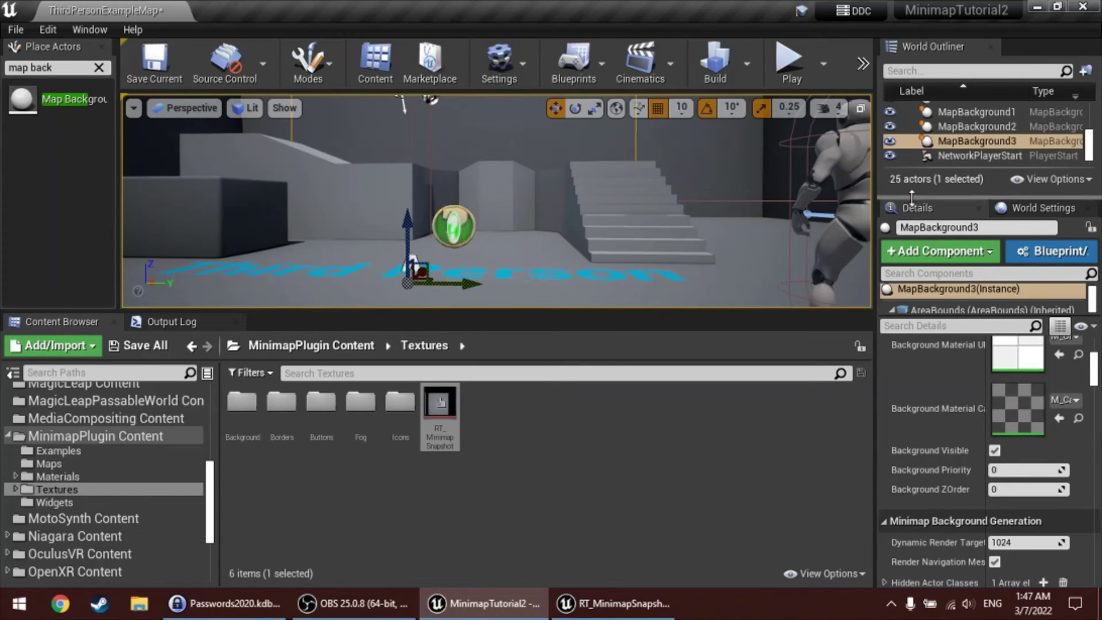
pyautogui.moveTo(912, 196); pyautogui.dragTo(890, 336)
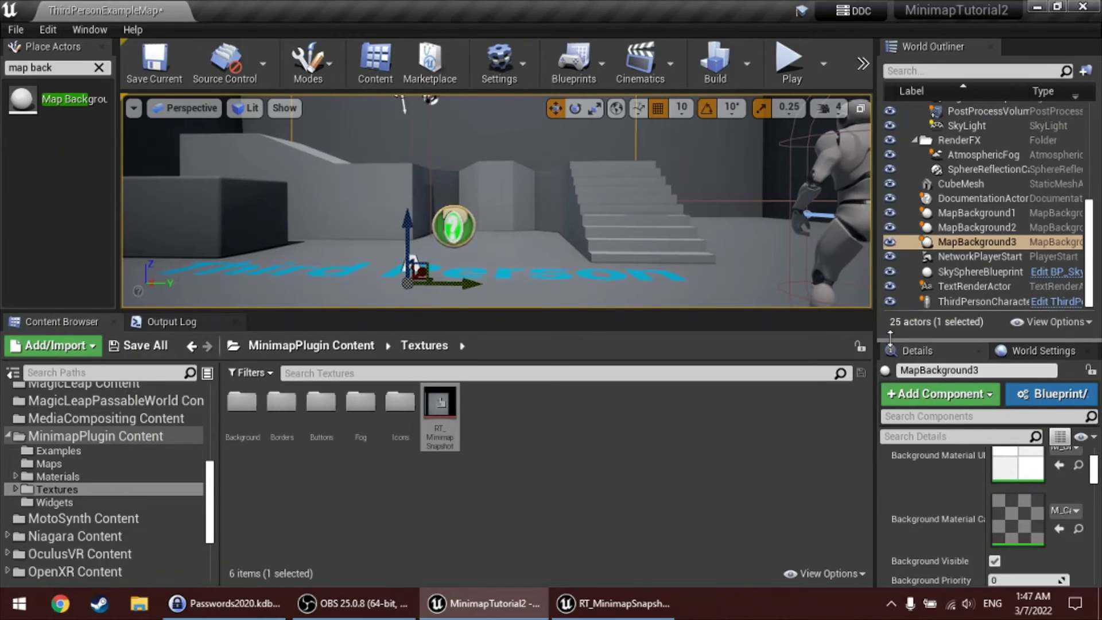
# - Play the level, run the character around the ramps, stairs and floor text to examine the minimap backgrounds, and stop playing
pyautogui.click(789, 61)
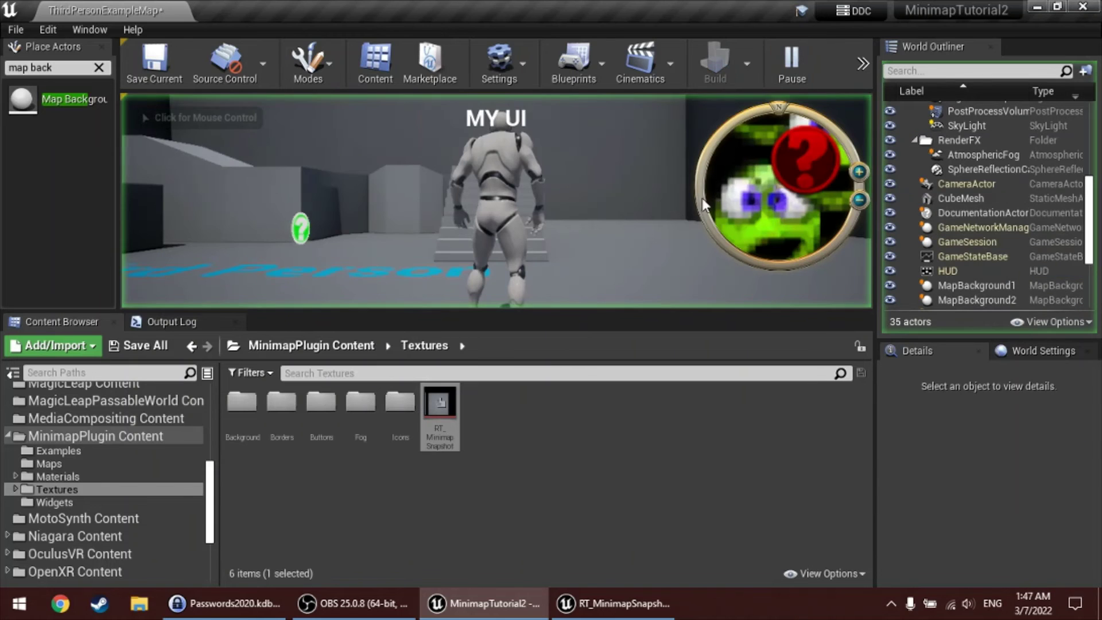
pyautogui.click(593, 209)
pyautogui.press('w')
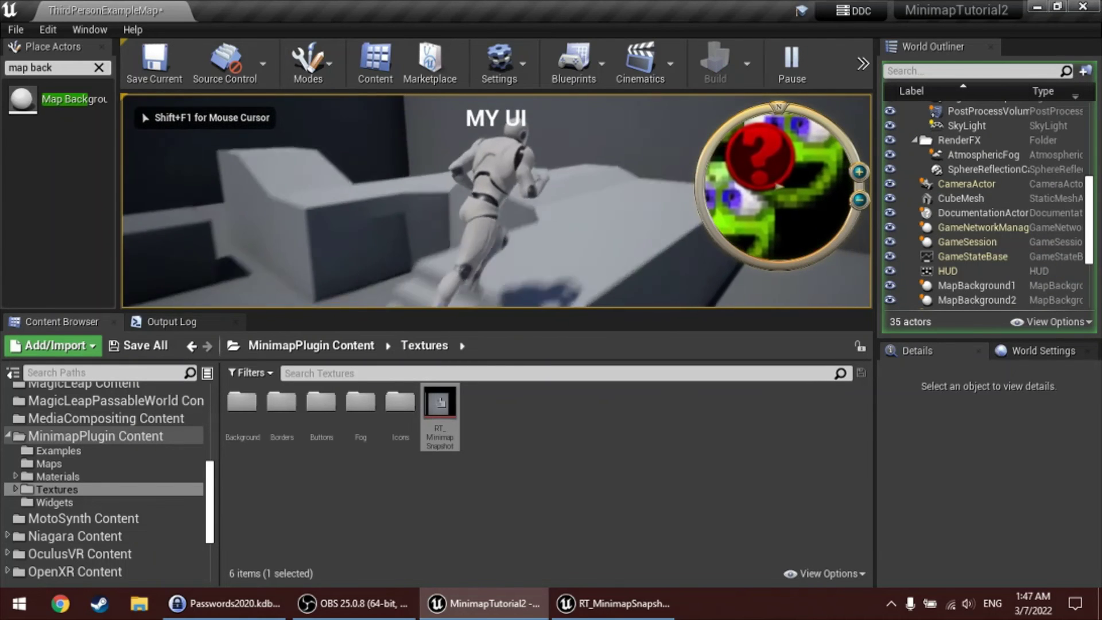
pyautogui.press('w')
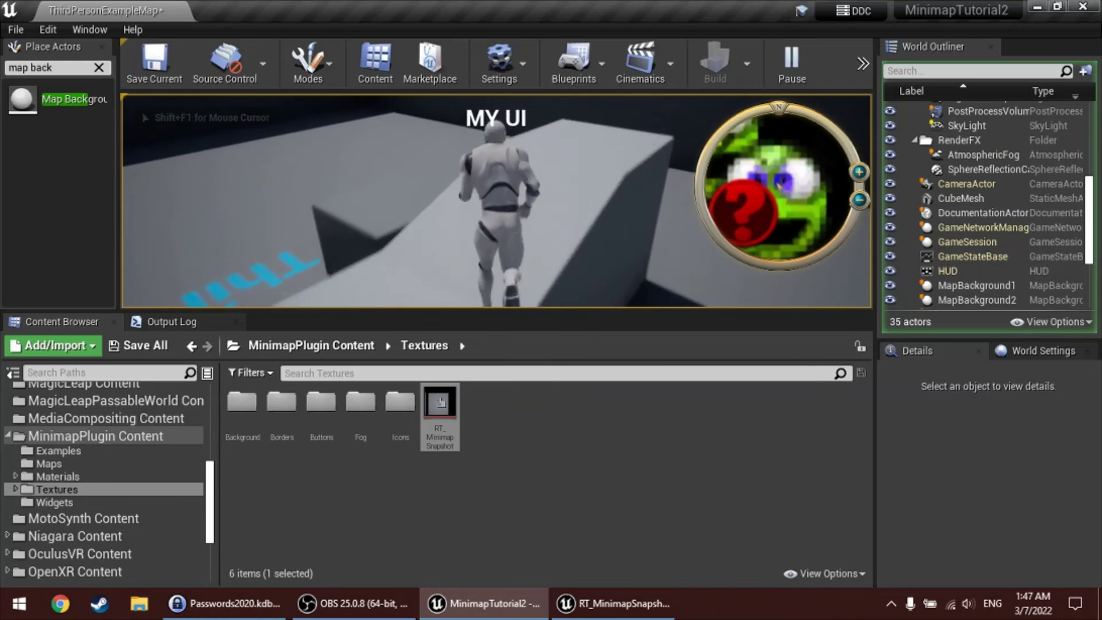
pyautogui.press('w')
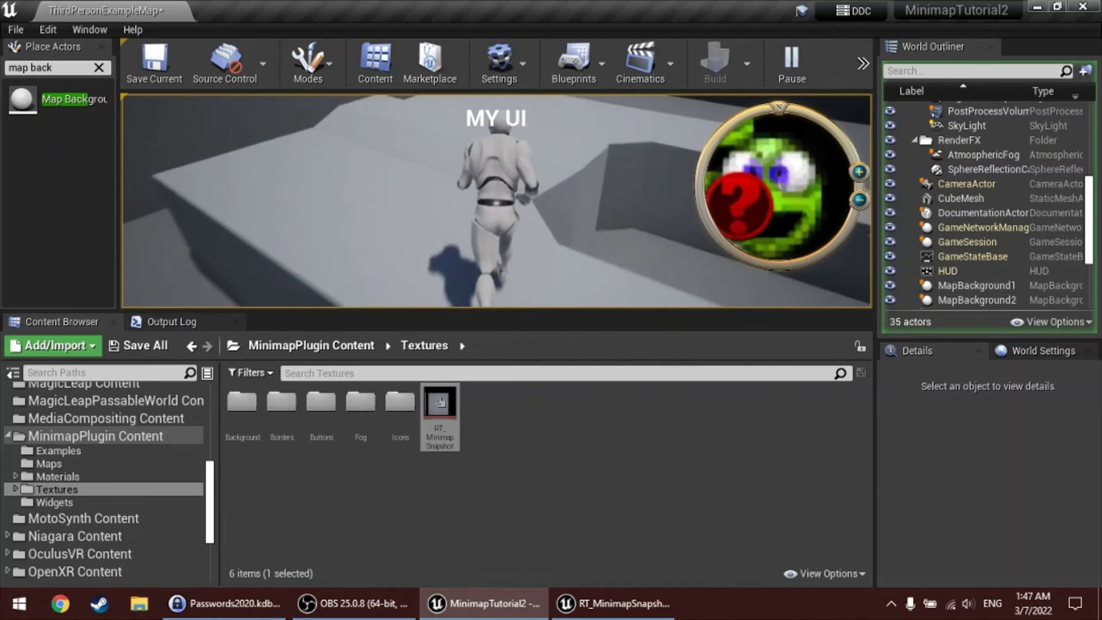
pyautogui.press('w')
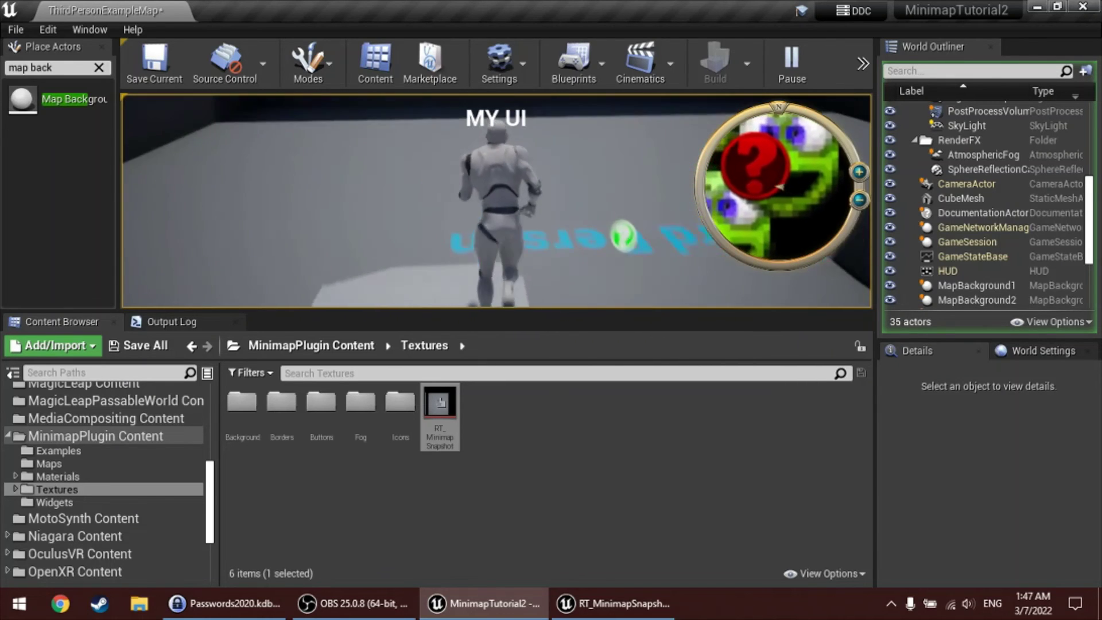
pyautogui.press('w')
pyautogui.press('d')
pyautogui.press('s')
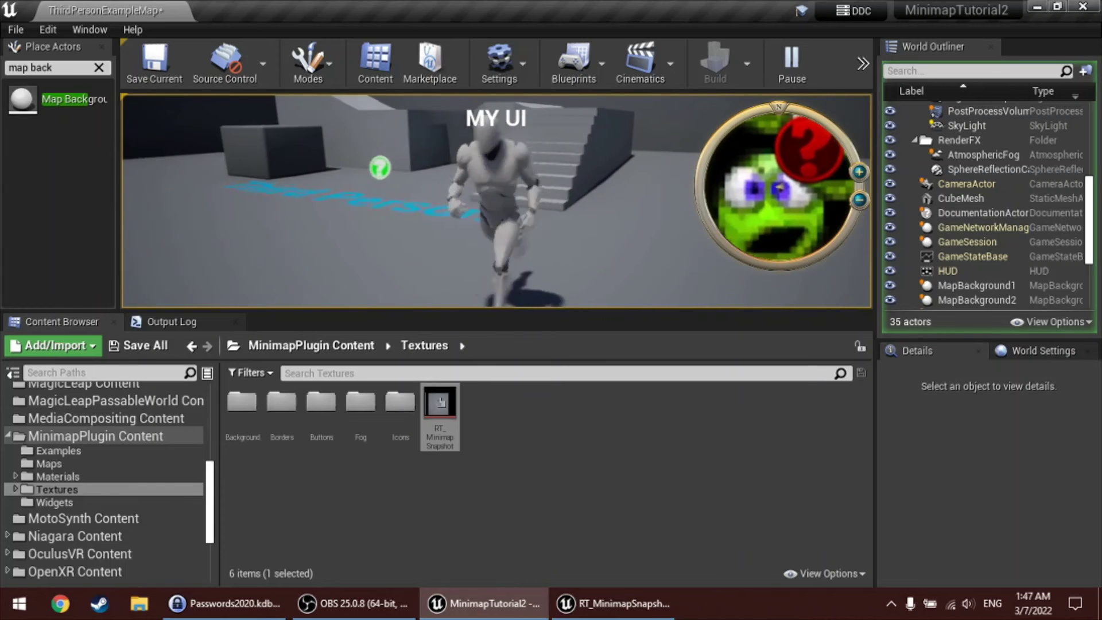
pyautogui.press('w')
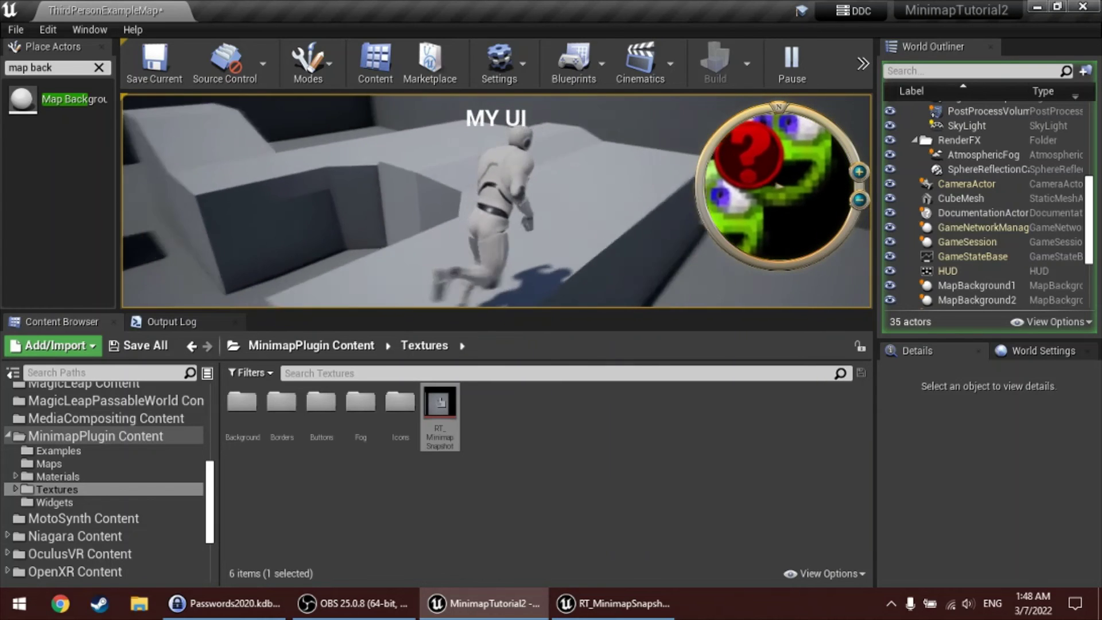
pyautogui.press('w')
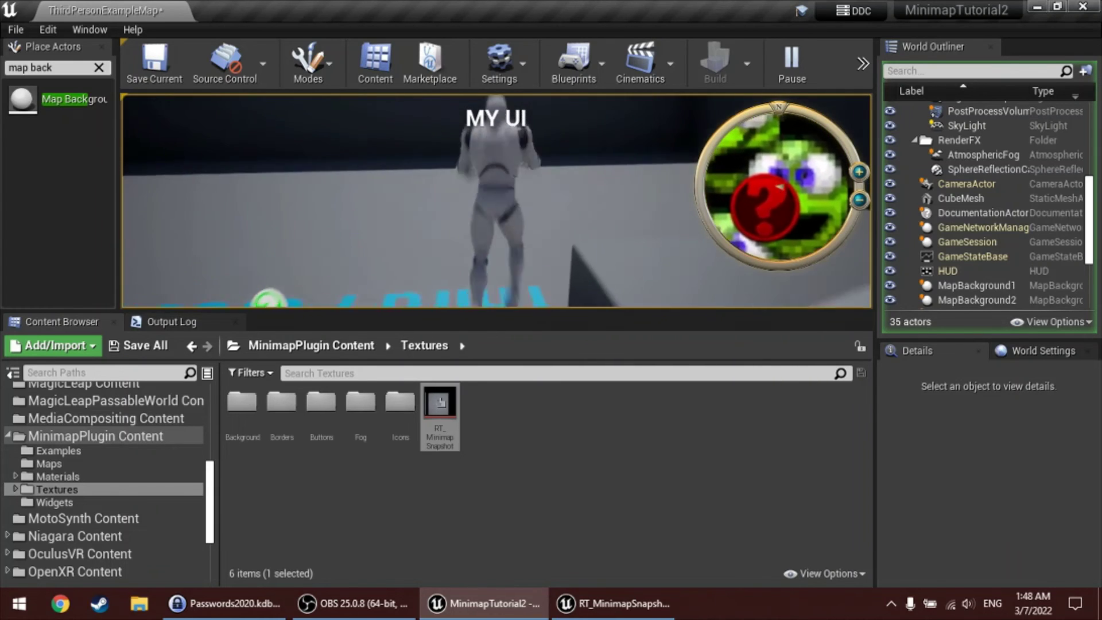
pyautogui.press('d')
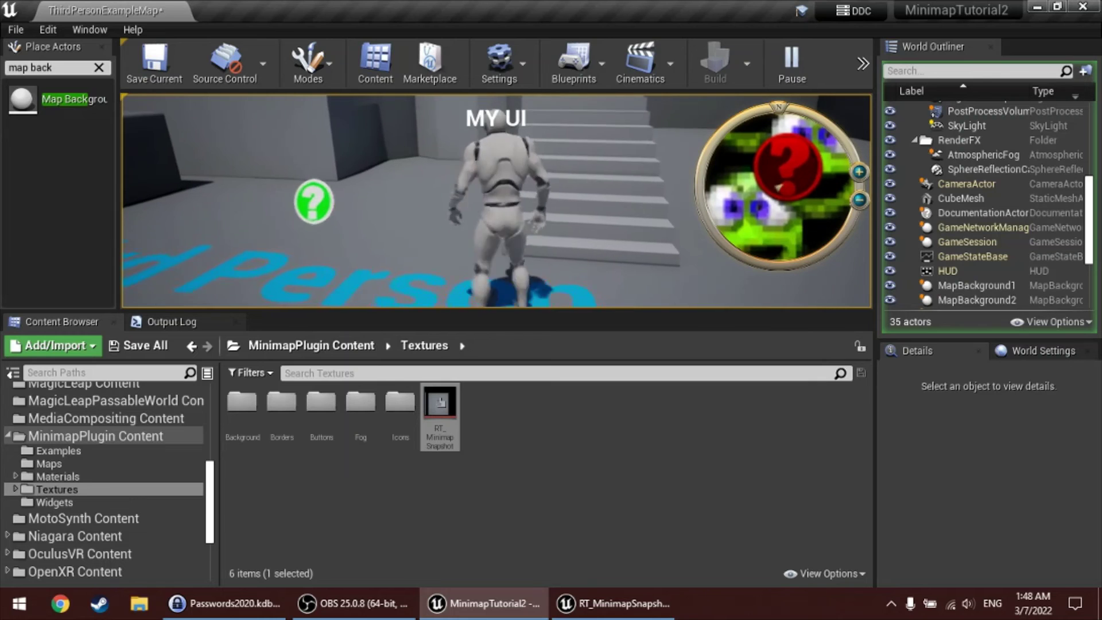
pyautogui.press('d')
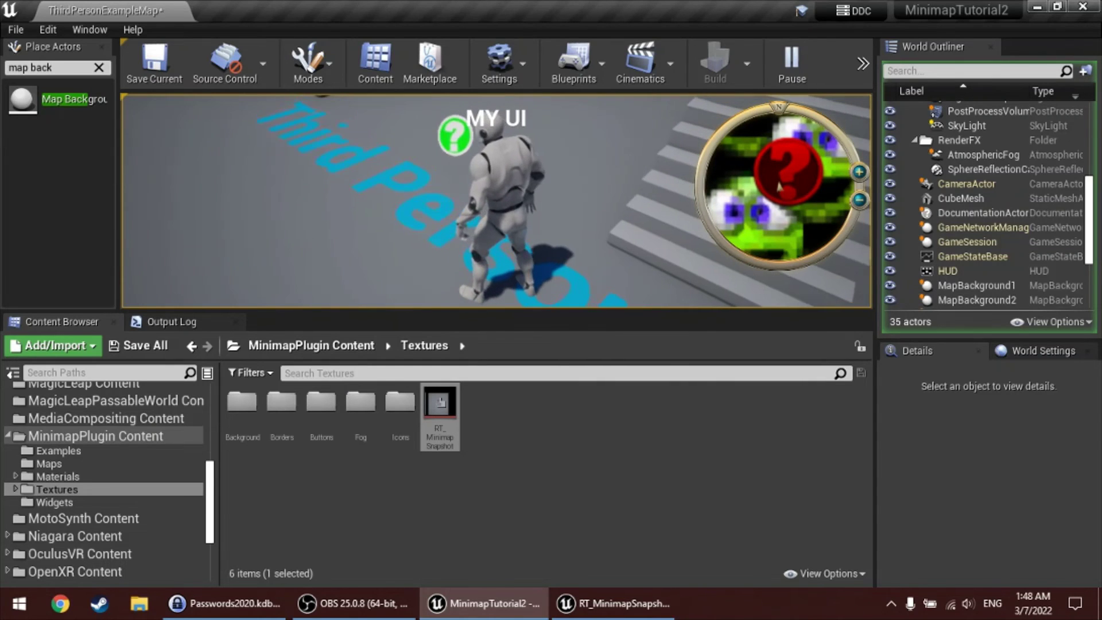
pyautogui.press('d')
pyautogui.press('s')
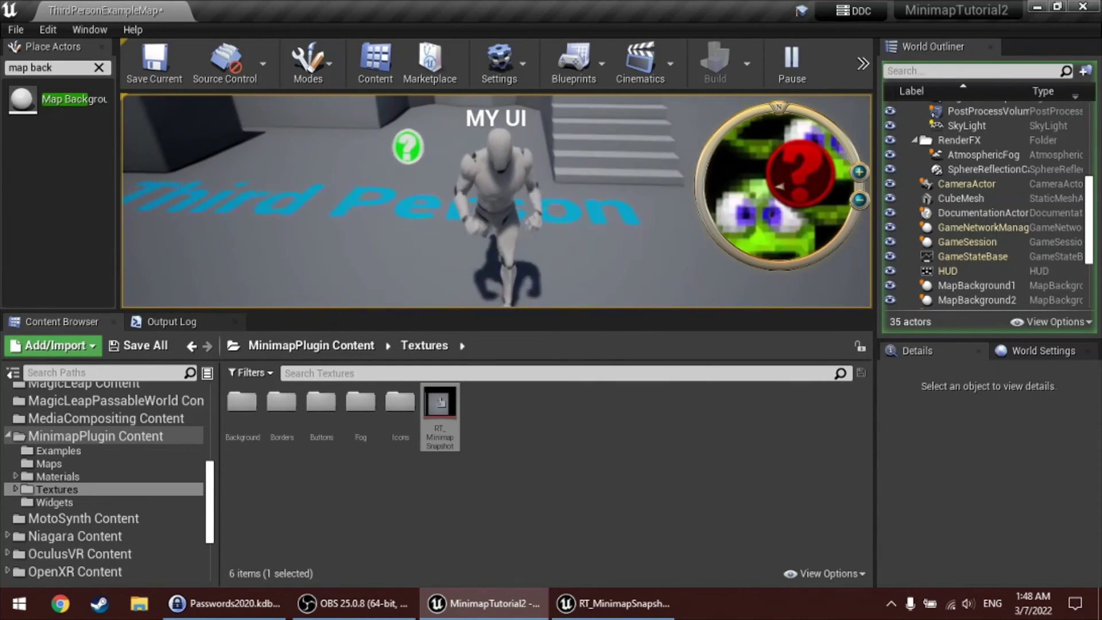
pyautogui.press('w')
pyautogui.press('d')
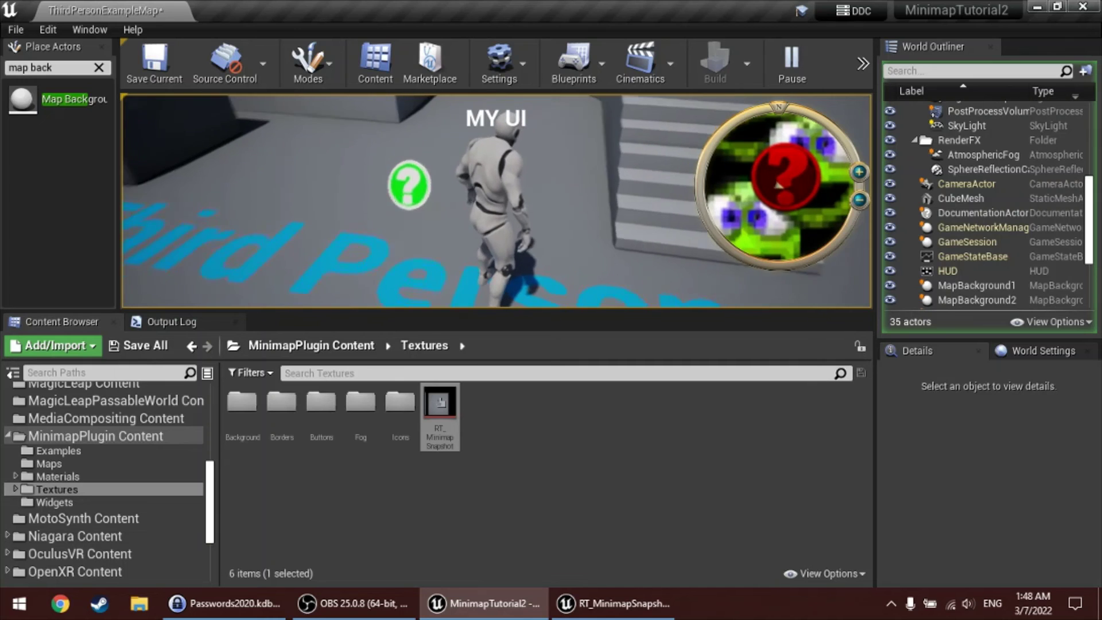
pyautogui.press('w')
pyautogui.press('s')
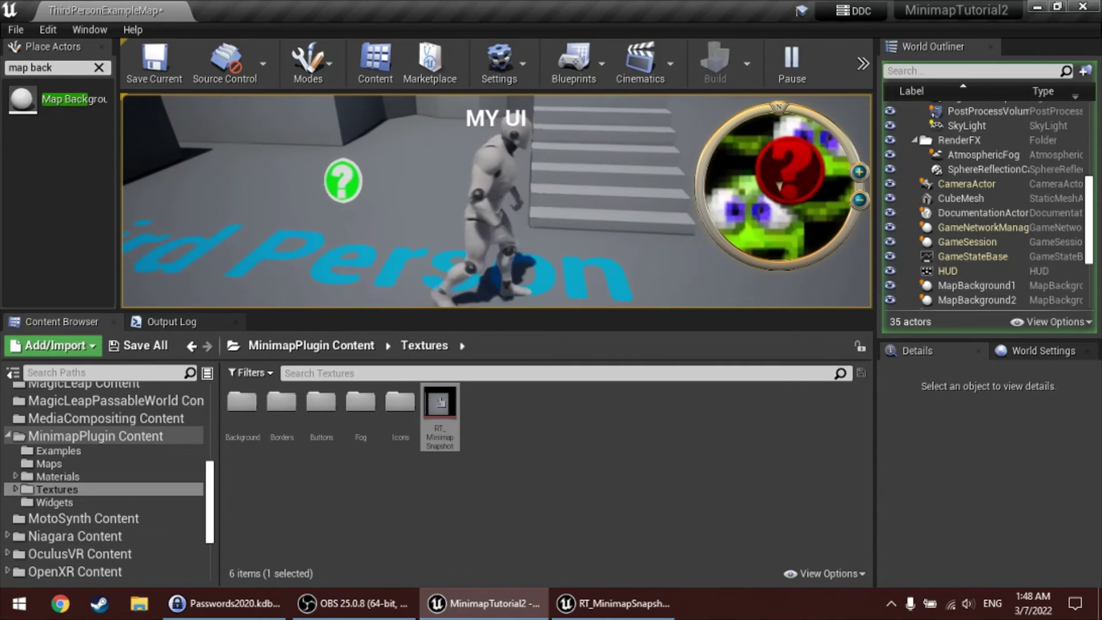
pyautogui.press('a')
pyautogui.press('w')
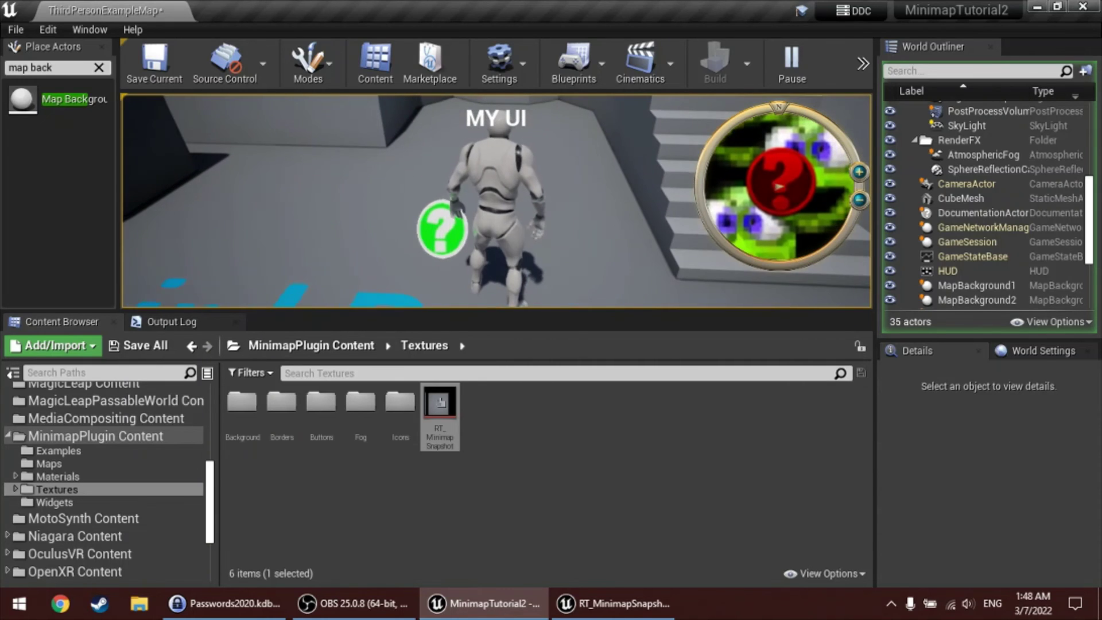
pyautogui.press('s')
pyautogui.press('Escape')
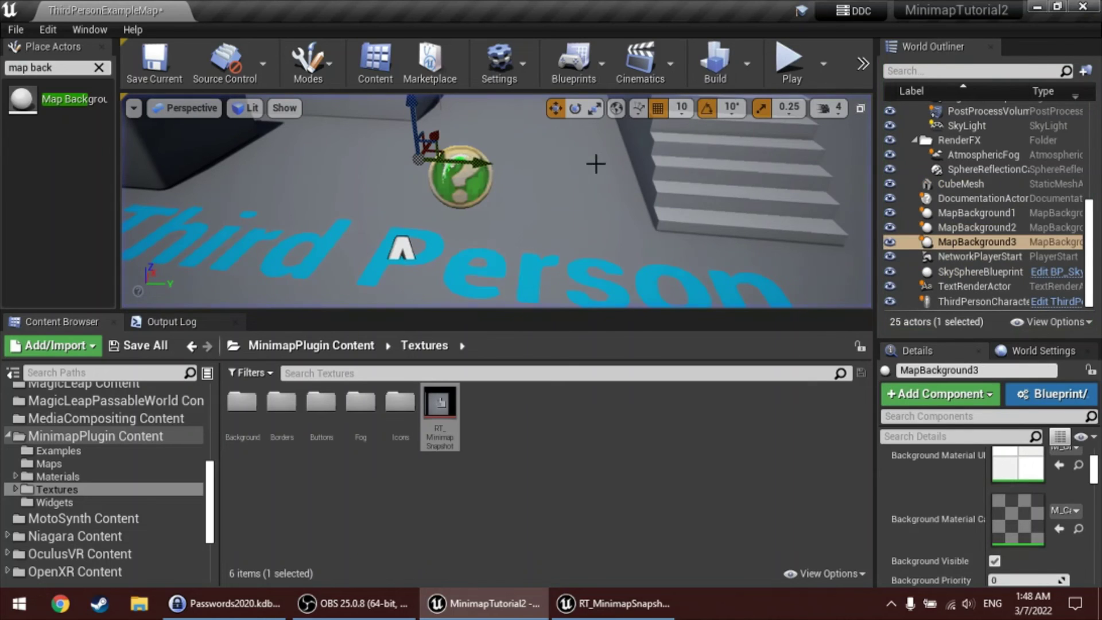
# - Delete MapBackground1 and MapBackground2 from the level
pyautogui.click(967, 217)
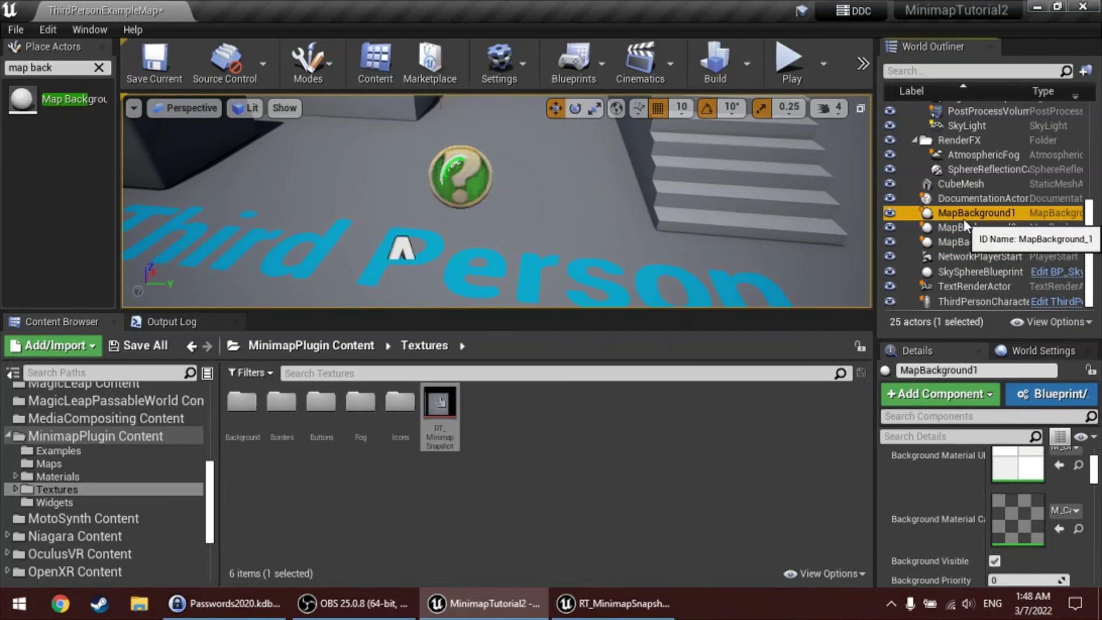
pyautogui.press('Delete')
pyautogui.click(974, 230)
pyautogui.press('Delete')
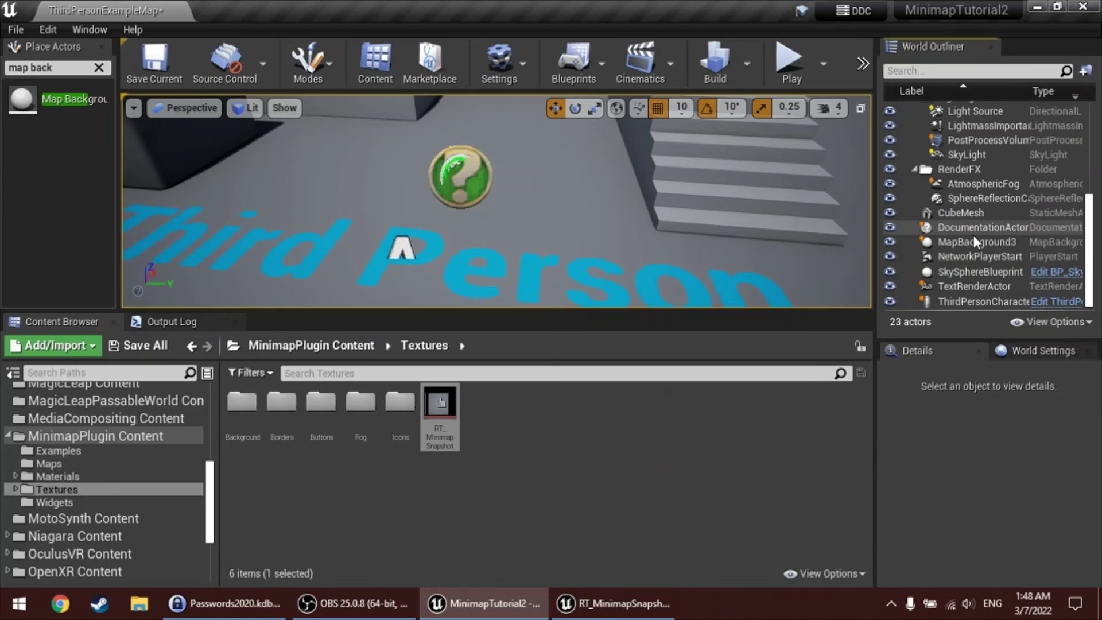
# - Clear MapBackground3's background texture to None and scale its area up to cover the whole walled floor
pyautogui.click(972, 242)
pyautogui.scroll(3, 1006, 502)
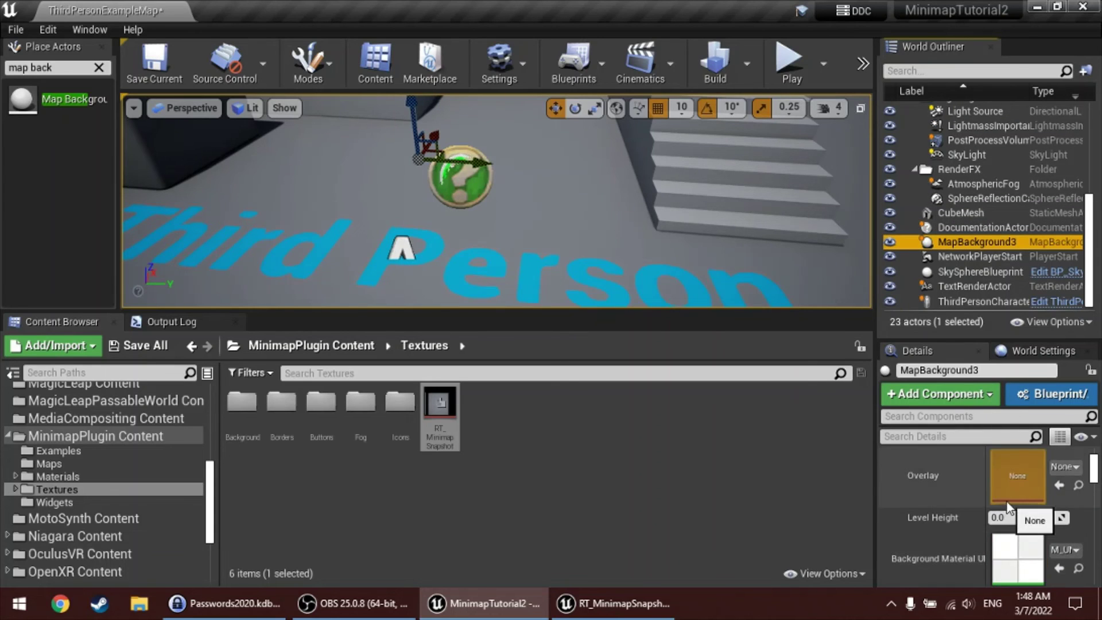
pyautogui.scroll(1, 1022, 487)
pyautogui.moveTo(1095, 474); pyautogui.dragTo(1097, 491)
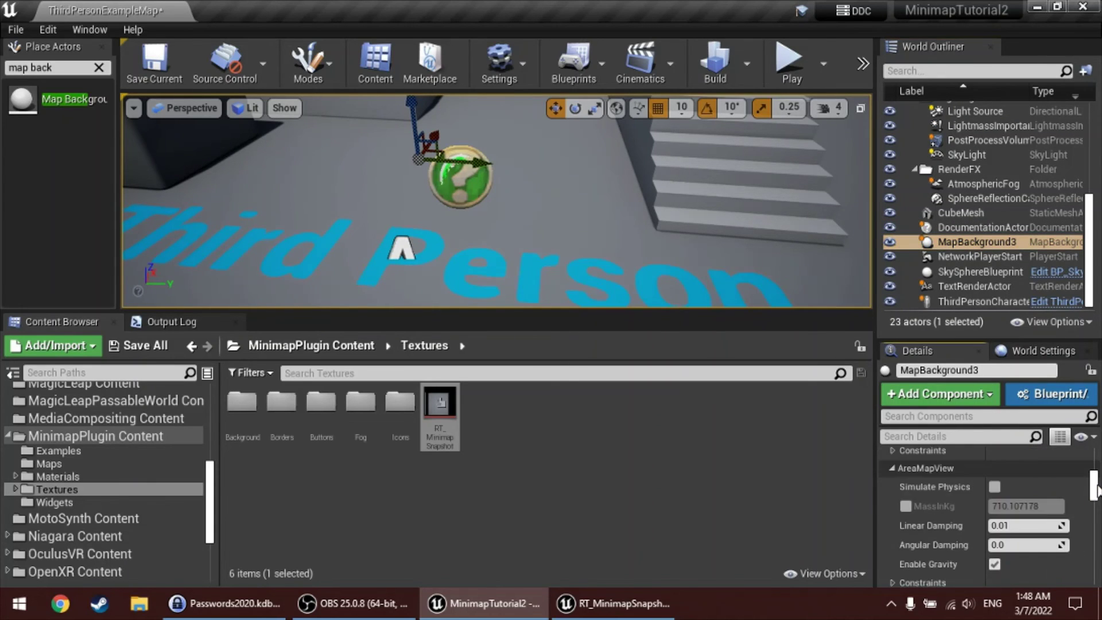
pyautogui.scroll(12, 1083, 486)
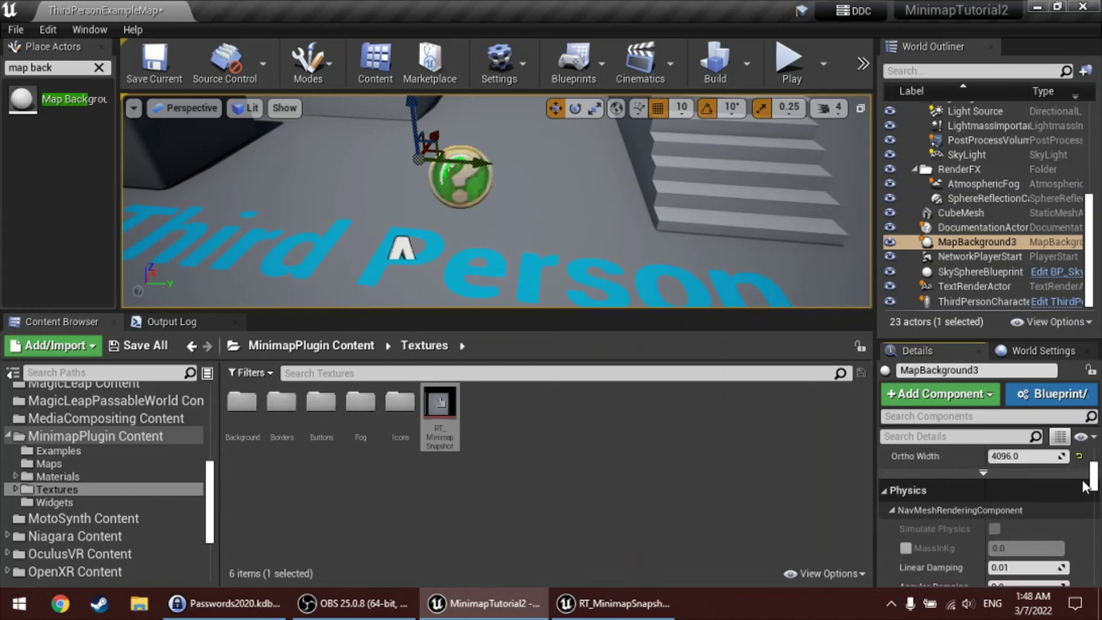
pyautogui.scroll(5, 1071, 485)
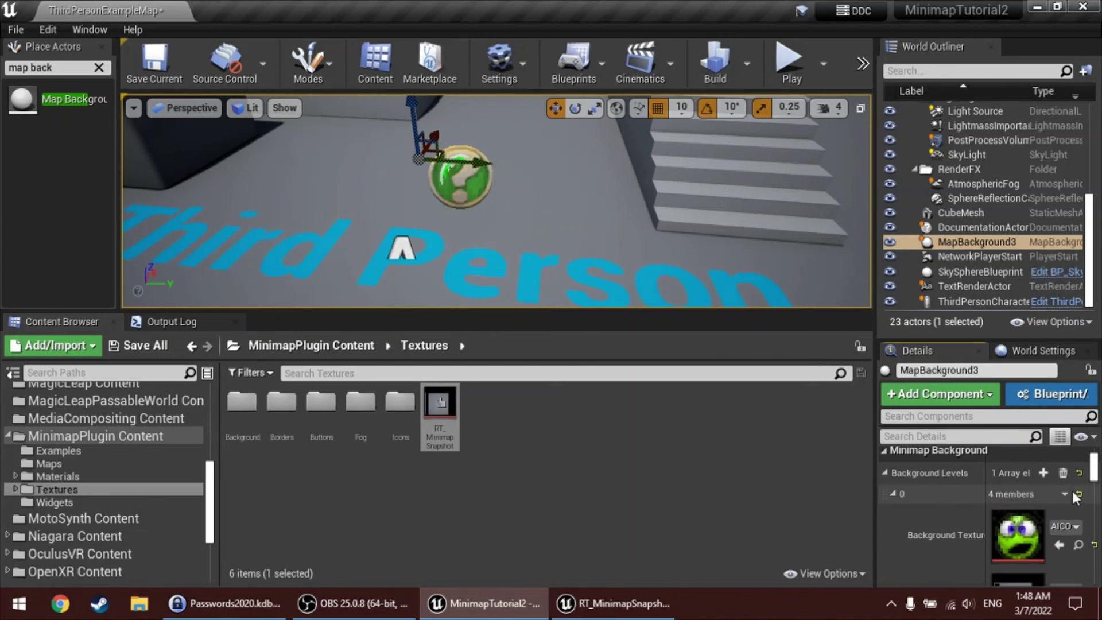
pyautogui.moveTo(1092, 554); pyautogui.dragTo(1095, 552)
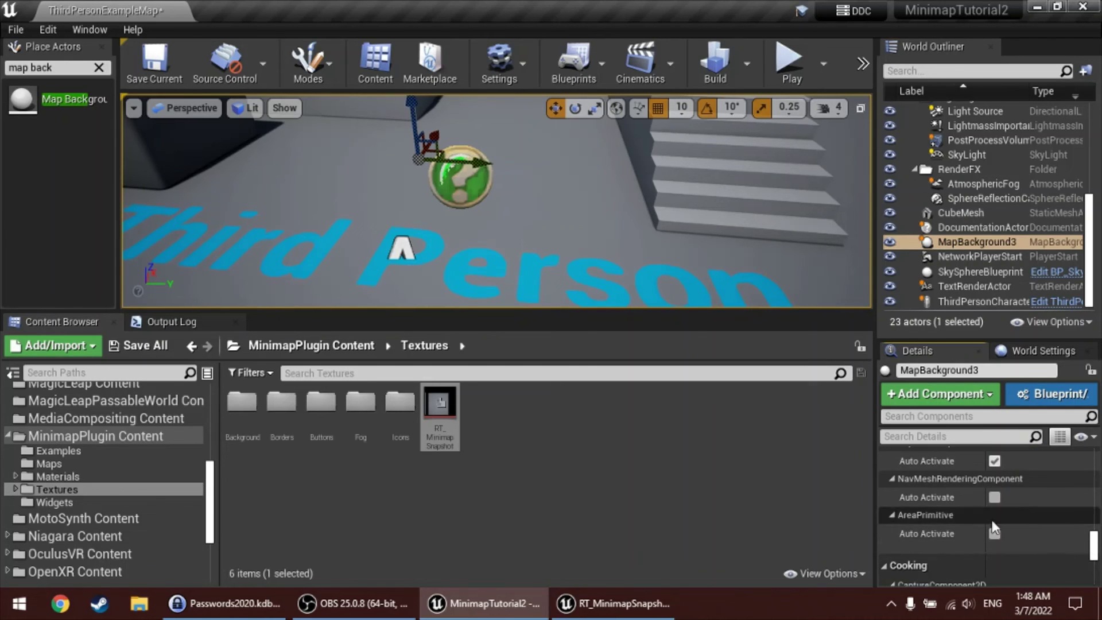
pyautogui.moveTo(875, 482); pyautogui.dragTo(752, 483)
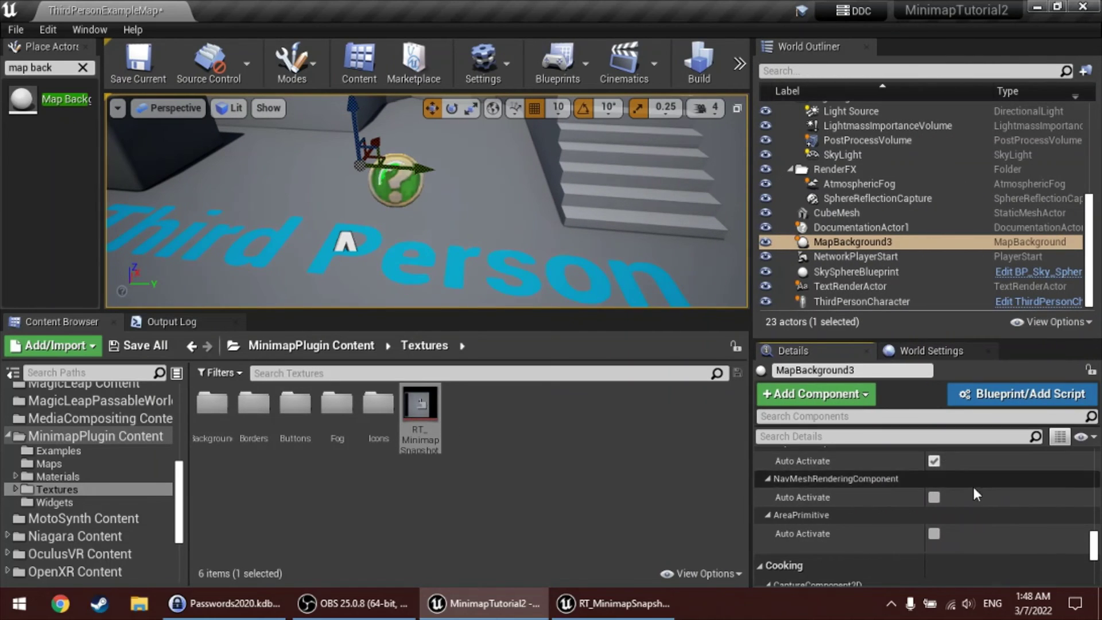
pyautogui.scroll(3, 996, 518)
pyautogui.scroll(10, 1005, 518)
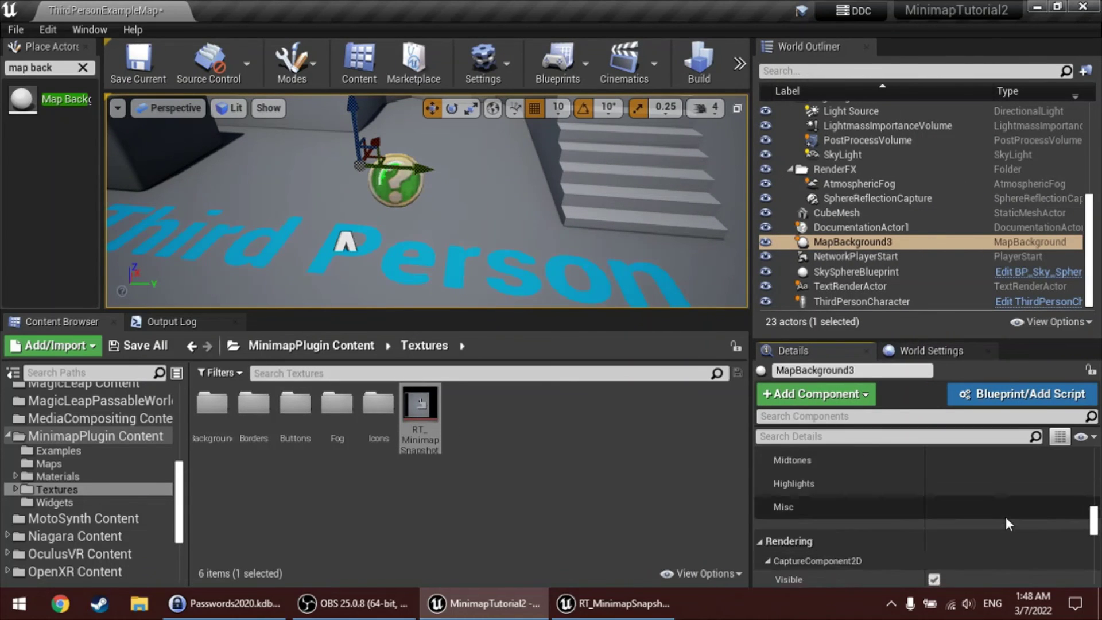
pyautogui.moveTo(1092, 527); pyautogui.dragTo(1094, 468)
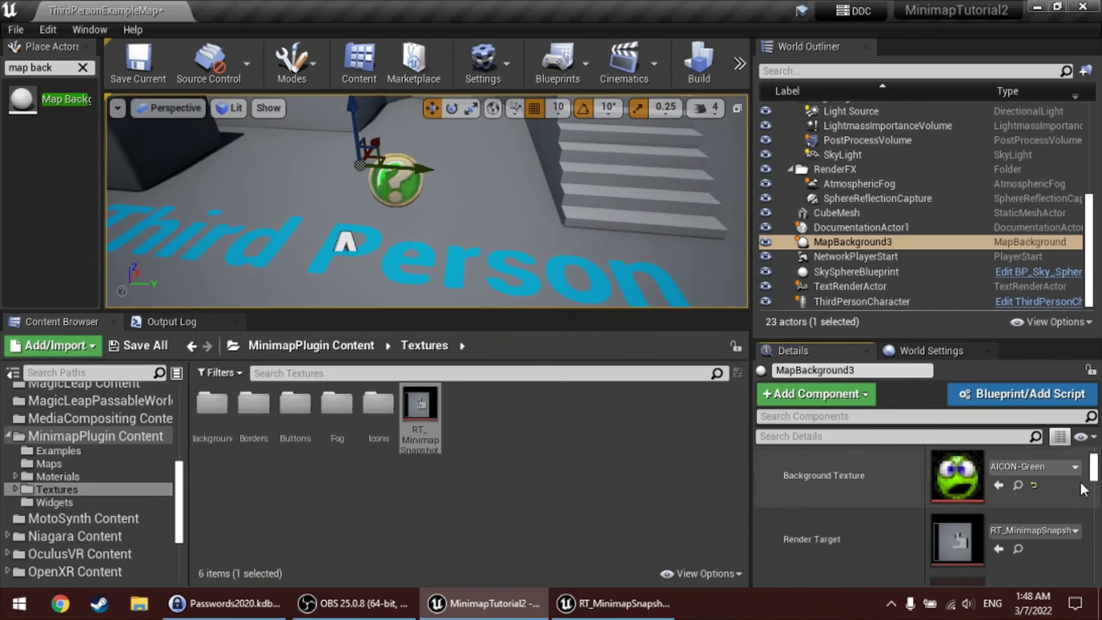
pyautogui.press('f')
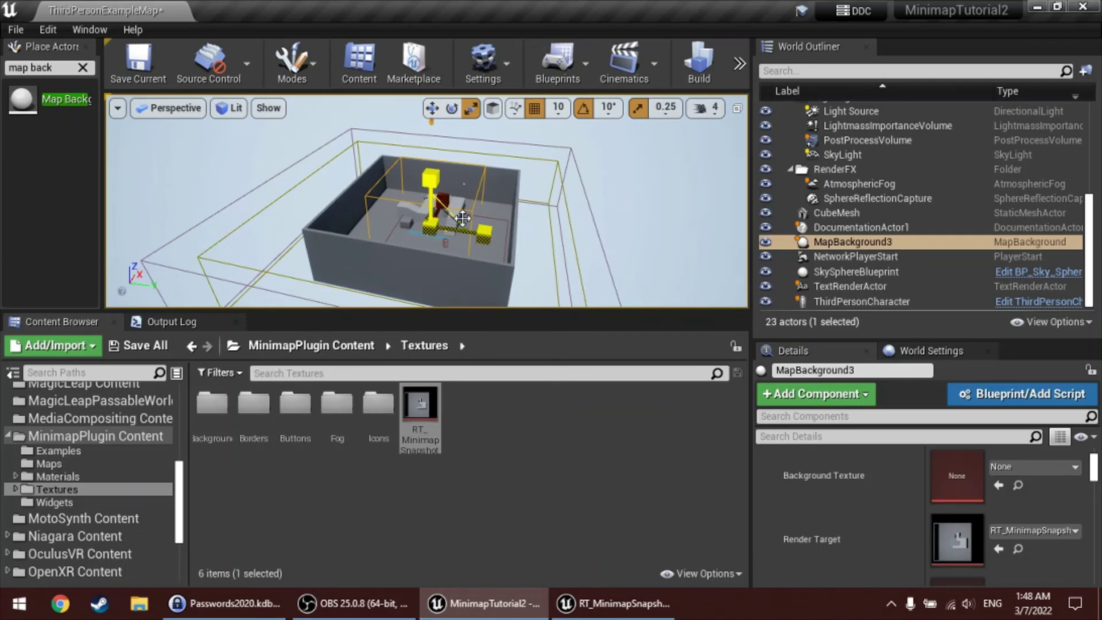
pyautogui.keyDown('alt'); pyautogui.moveTo(504, 209); pyautogui.dragTo(444, 228); pyautogui.keyUp('alt')
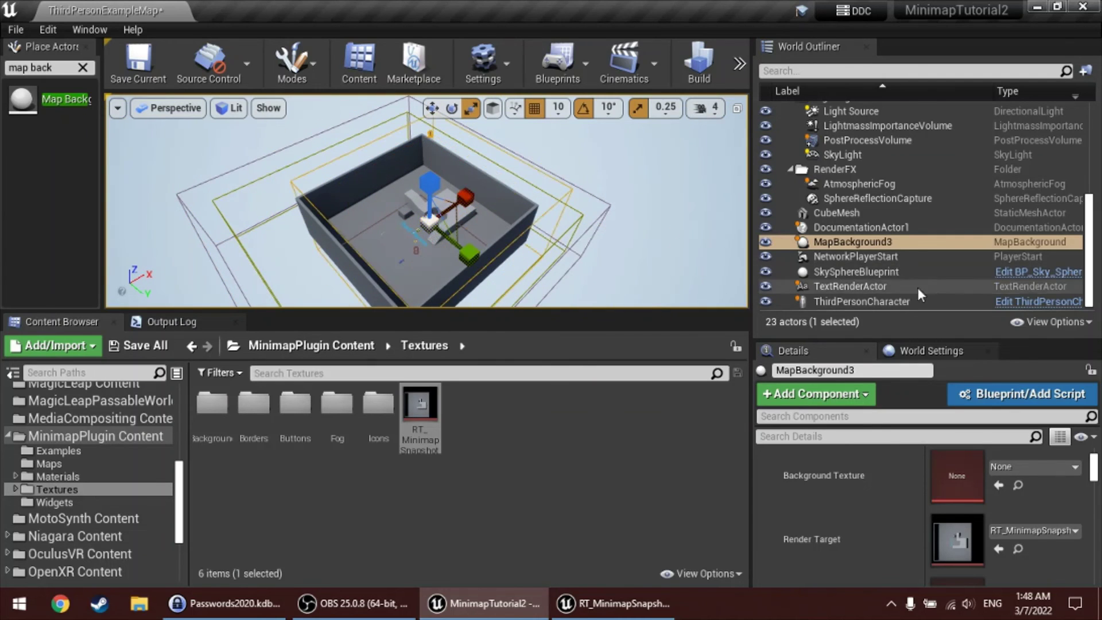
# - Focus on DocumentationActor1, dismiss the external link prompt, and select the actor's MapIcon component
pyautogui.doubleClick(879, 229)
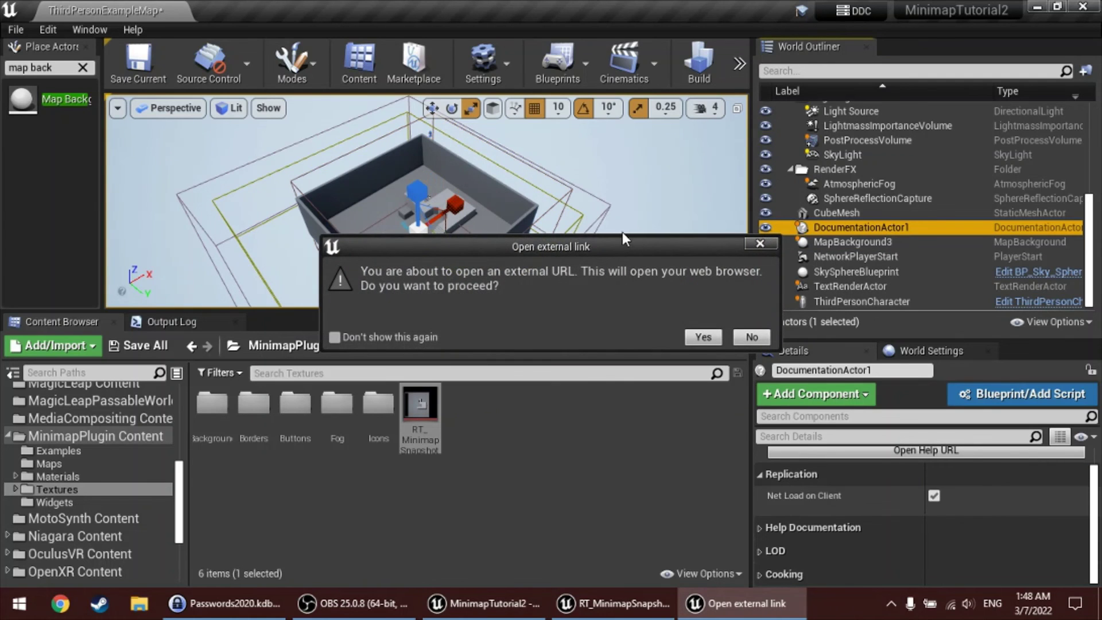
pyautogui.click(761, 244)
pyautogui.keyDown('alt'); pyautogui.moveTo(577, 171); pyautogui.dragTo(532, 174); pyautogui.keyUp('alt')
pyautogui.scroll(1, 872, 480)
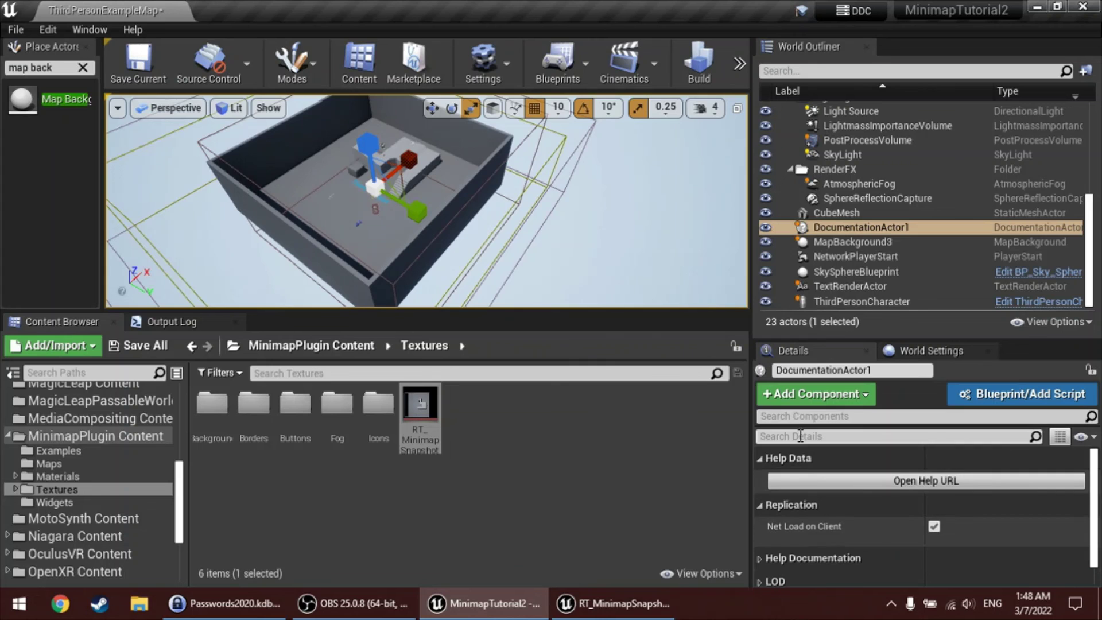
pyautogui.moveTo(818, 339); pyautogui.dragTo(825, 168)
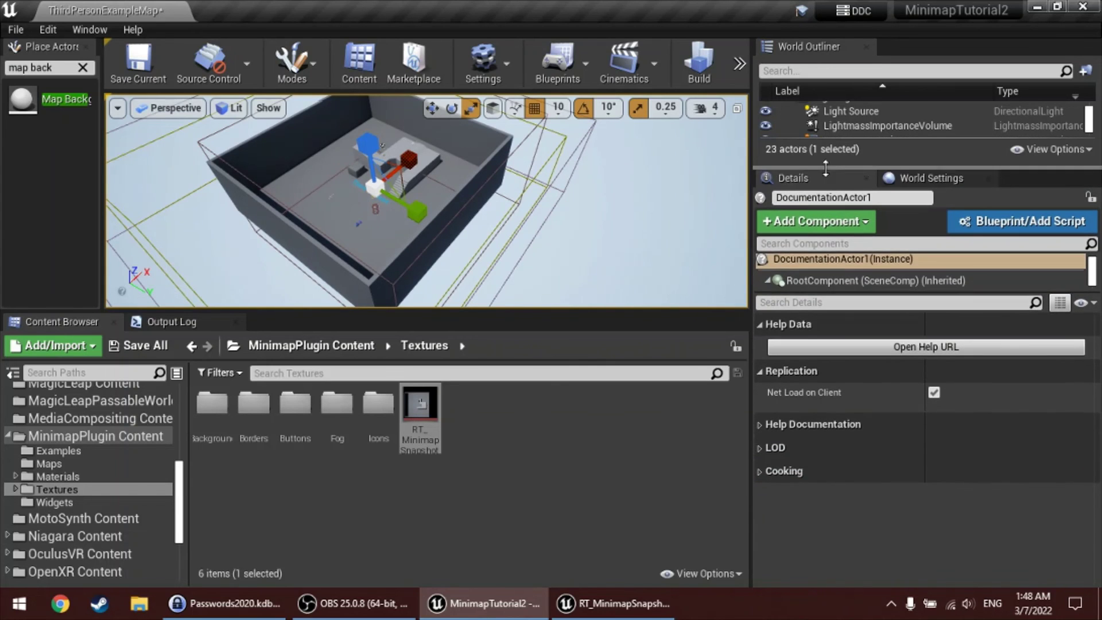
pyautogui.moveTo(794, 291); pyautogui.dragTo(797, 359)
pyautogui.click(808, 314)
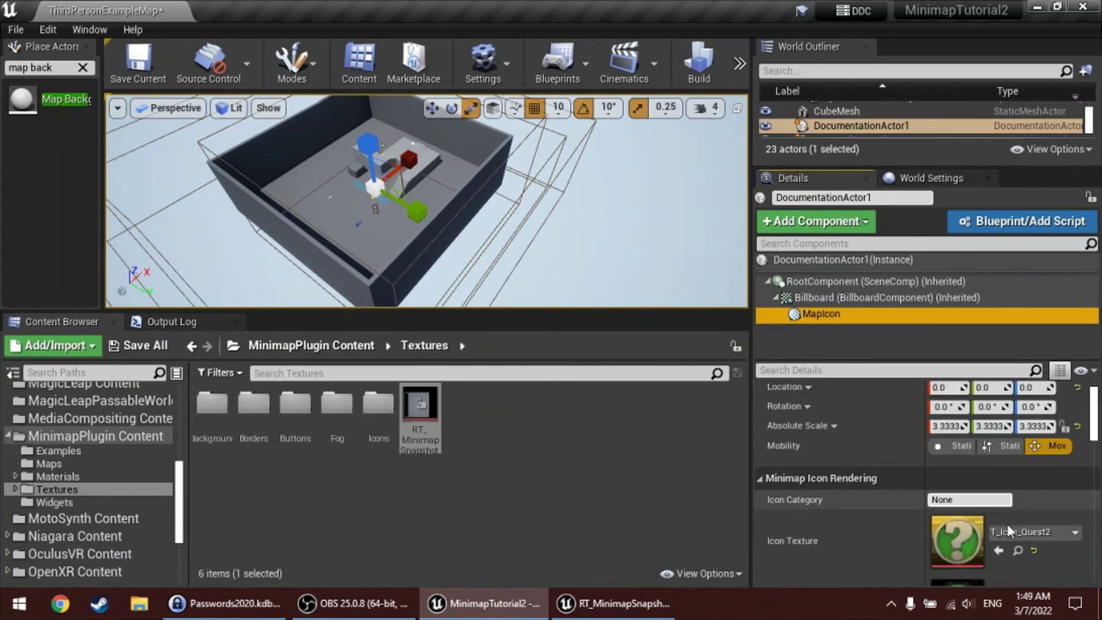
# - Reset the MapIcon's draw color to default white, its size unit to Screen Space, and its icon size to 64
pyautogui.scroll(-4, 998, 519)
pyautogui.scroll(1, 1015, 489)
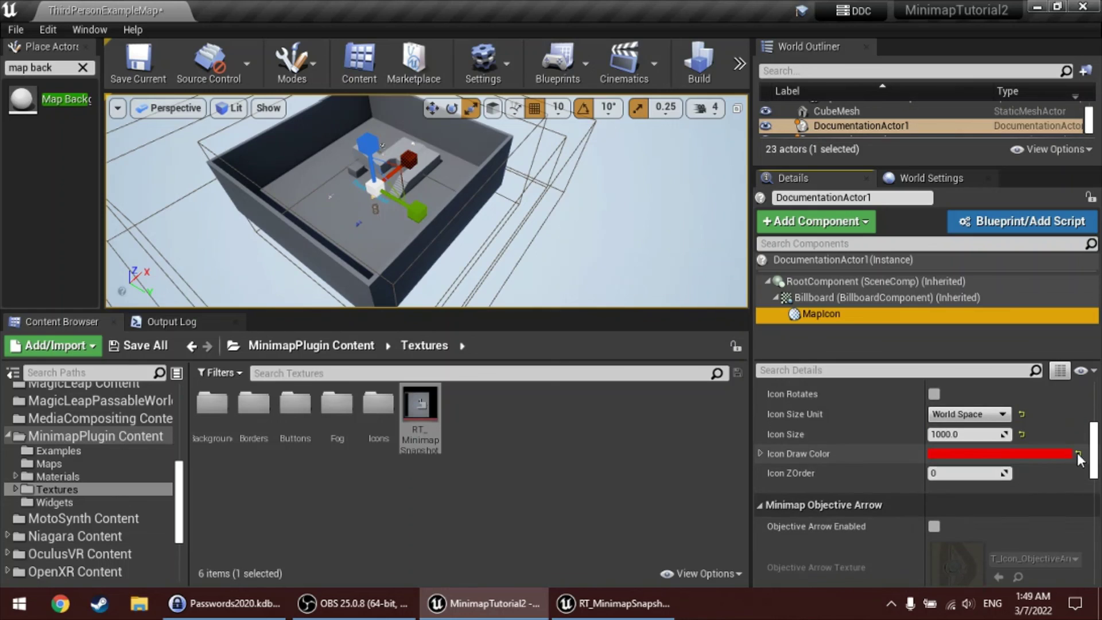
pyautogui.click(1078, 454)
pyautogui.click(970, 414)
pyautogui.click(970, 435)
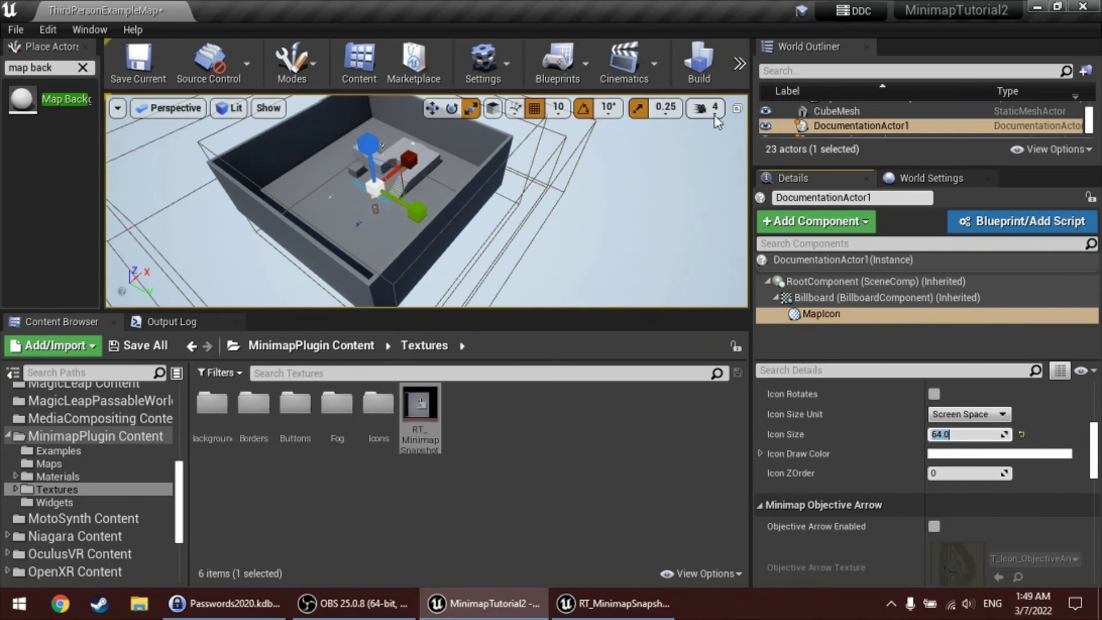
# - Widen the level view, play the level, and run the character away from the DocumentationActor to check its minimap icon, ending the session
pyautogui.moveTo(752, 111); pyautogui.dragTo(890, 112)
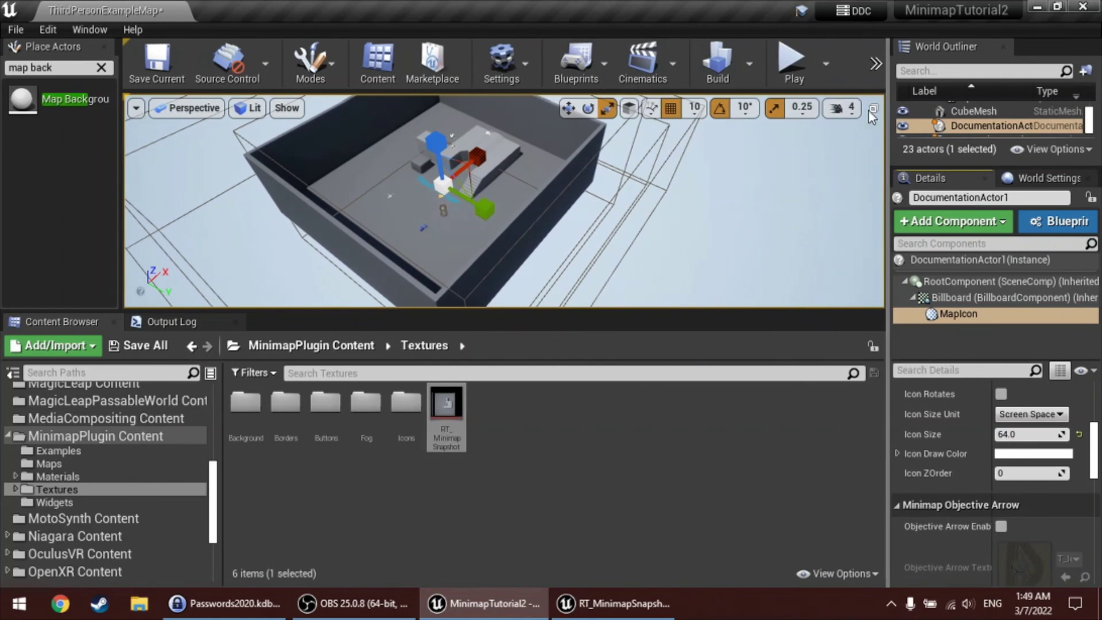
pyautogui.click(790, 80)
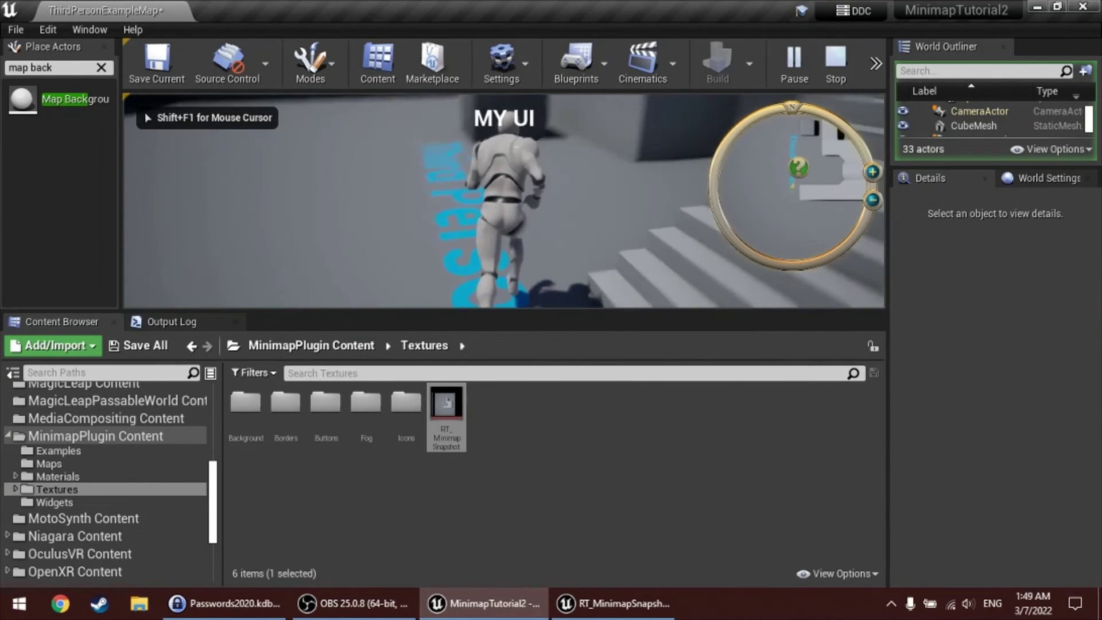
pyautogui.press('w')
pyautogui.press('s')
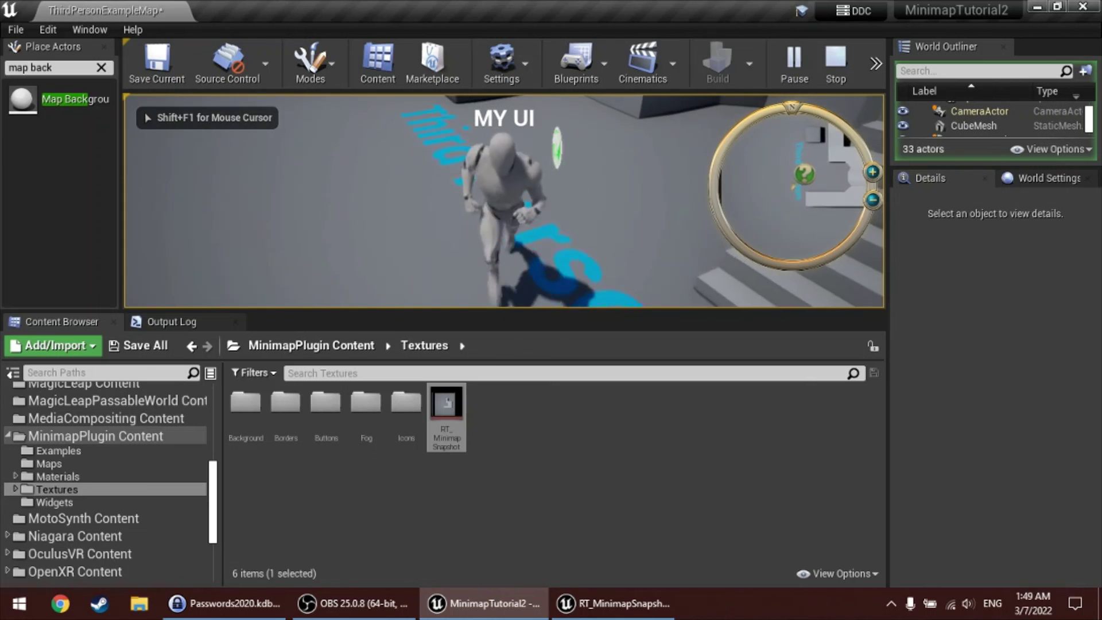
pyautogui.press('w')
pyautogui.press('s')
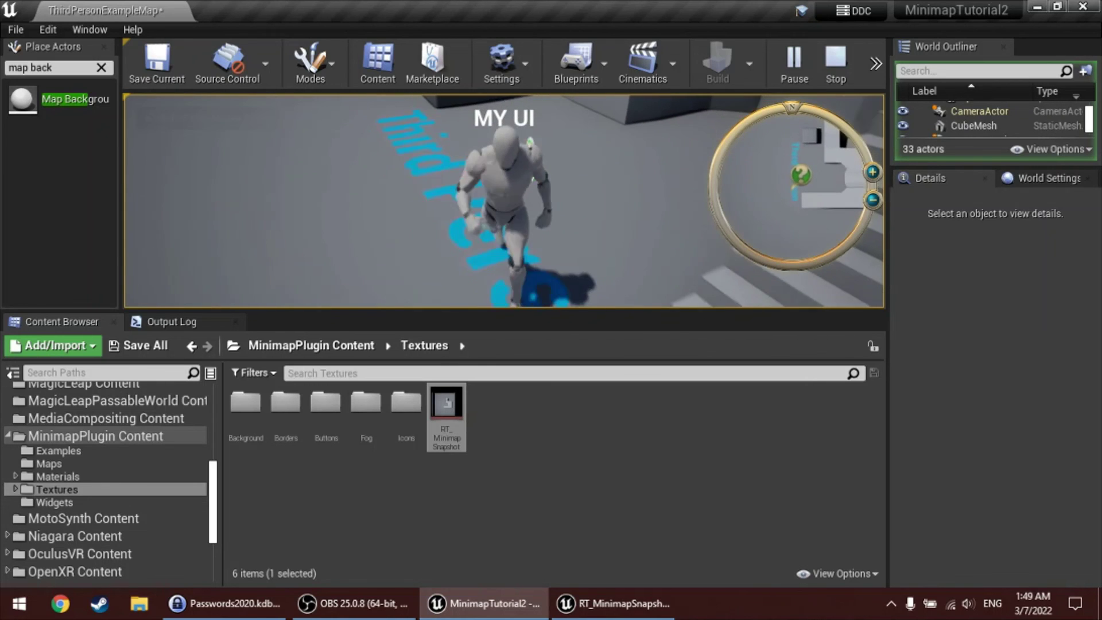
pyautogui.press('w')
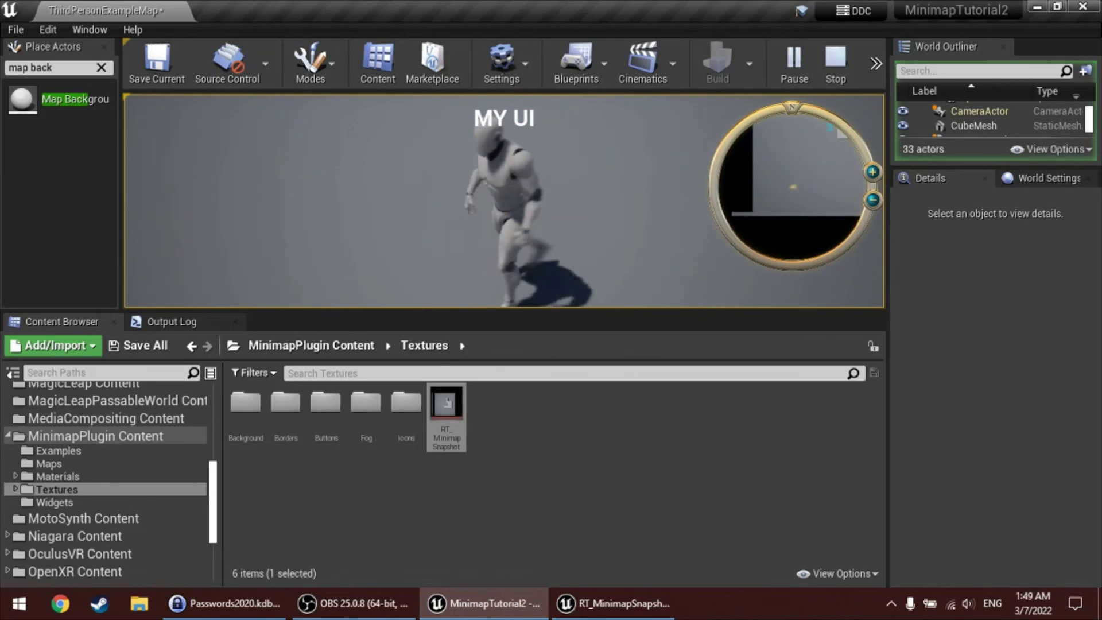
pyautogui.press('d')
pyautogui.press('s')
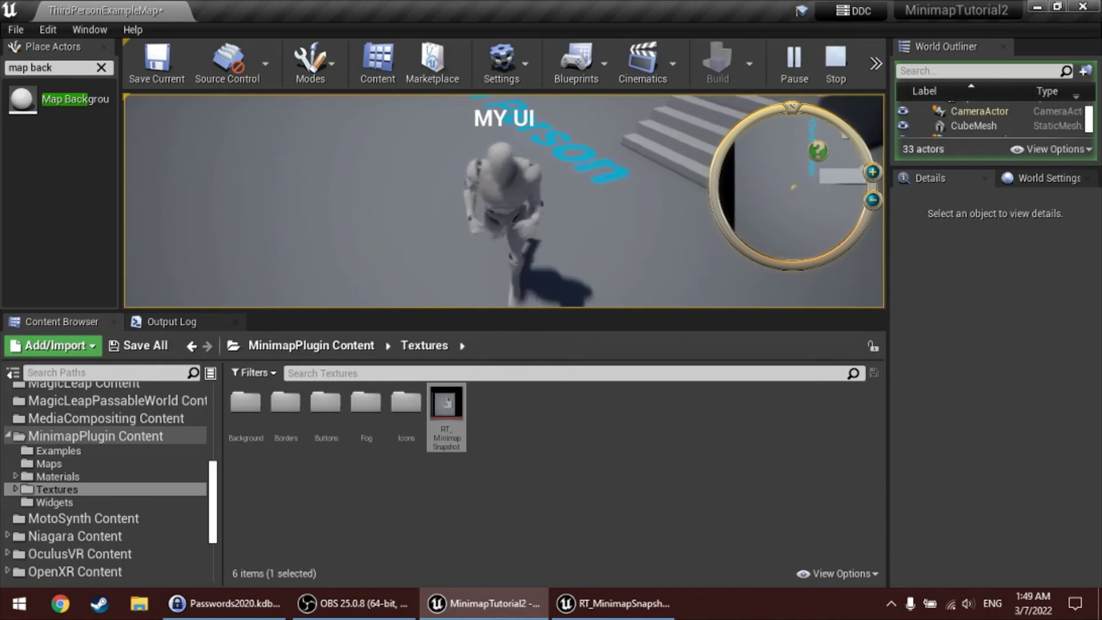
pyautogui.press('a')
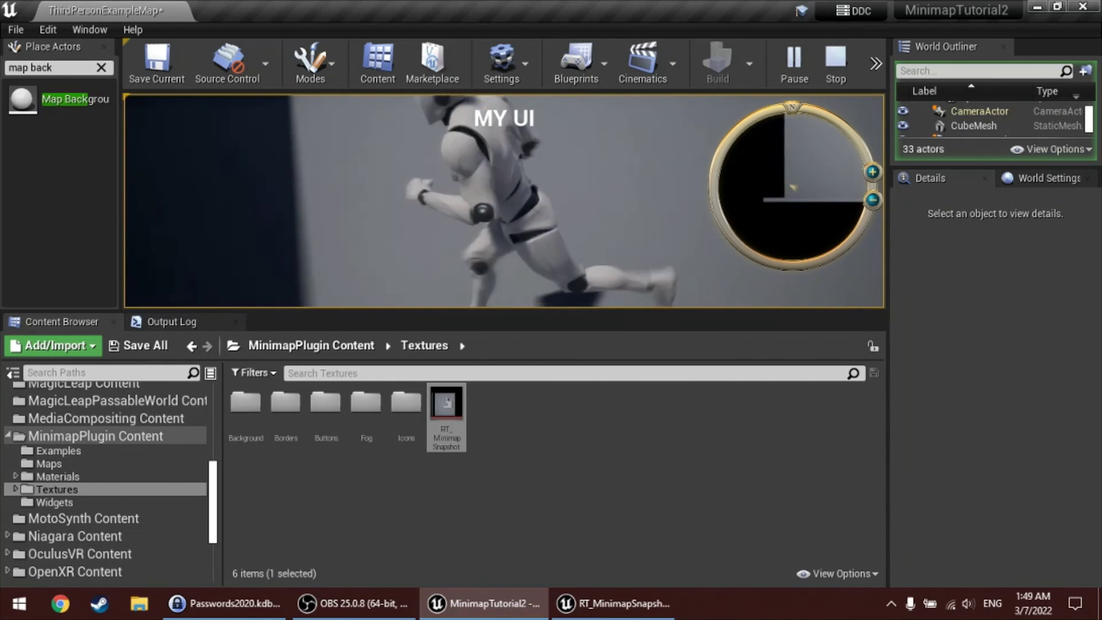
pyautogui.press('s')
pyautogui.press('w')
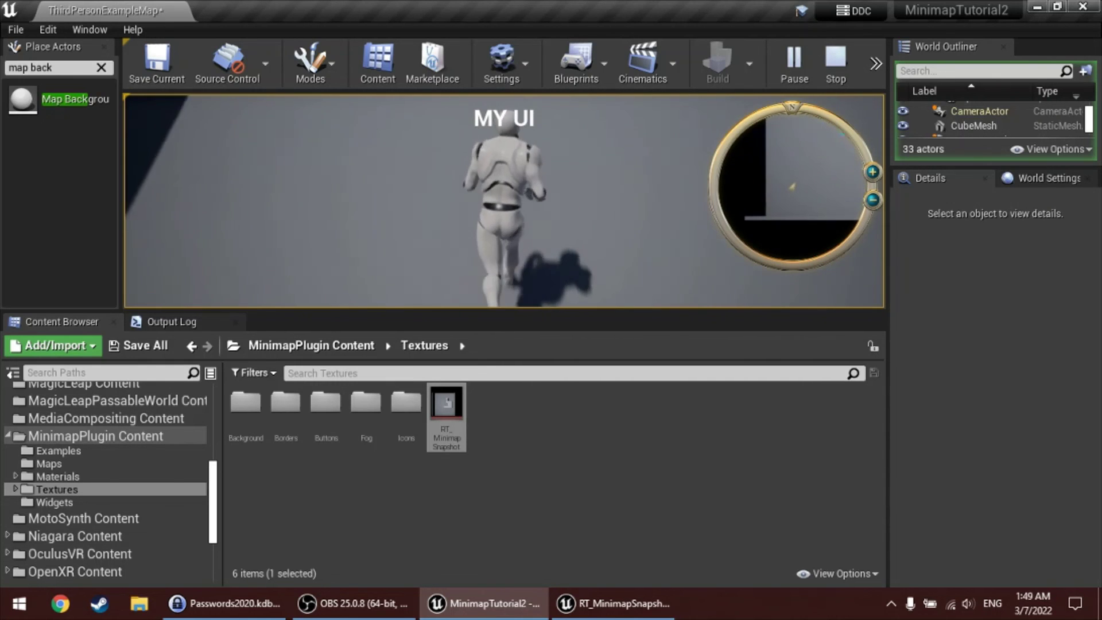
pyautogui.press('Escape')
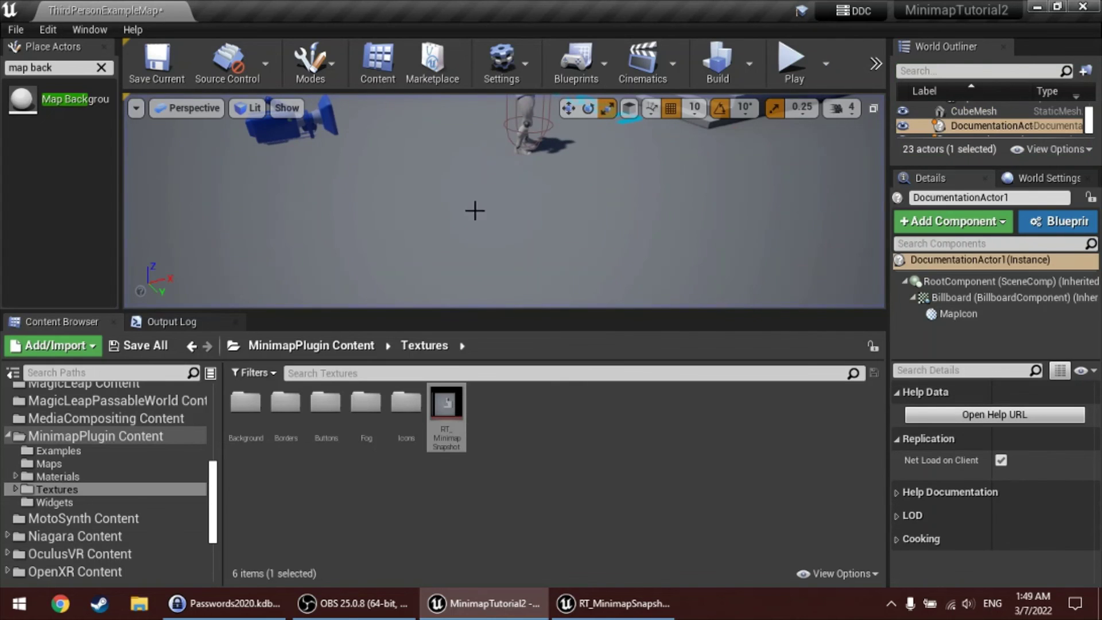
# - Enable the objective arrow on DocumentationActor1's MapIcon component
pyautogui.click(975, 314)
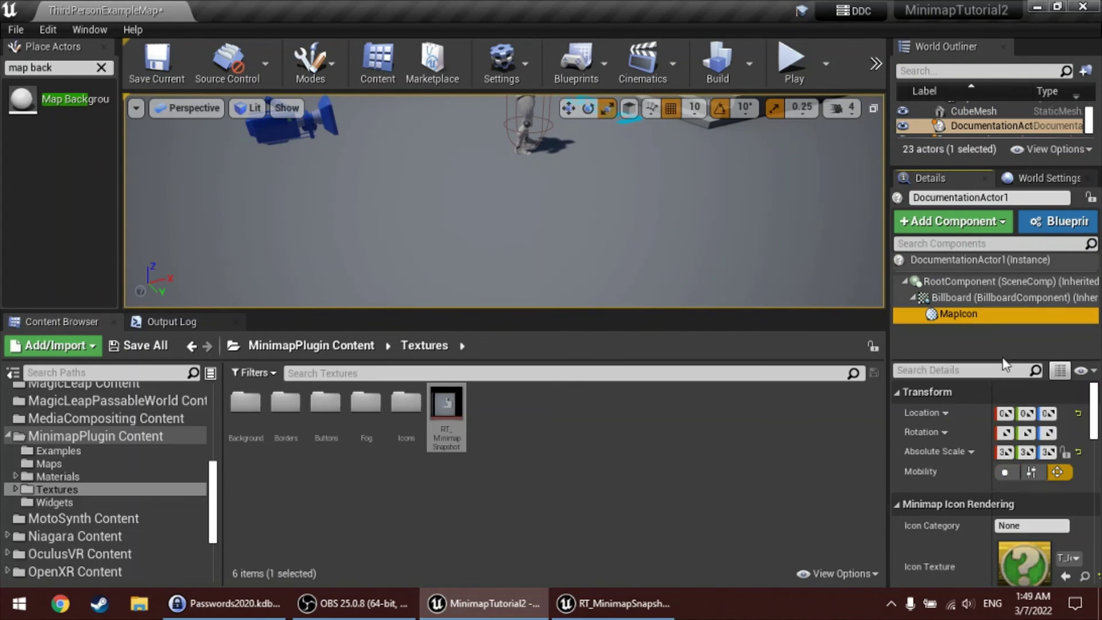
pyautogui.scroll(-10, 1014, 480)
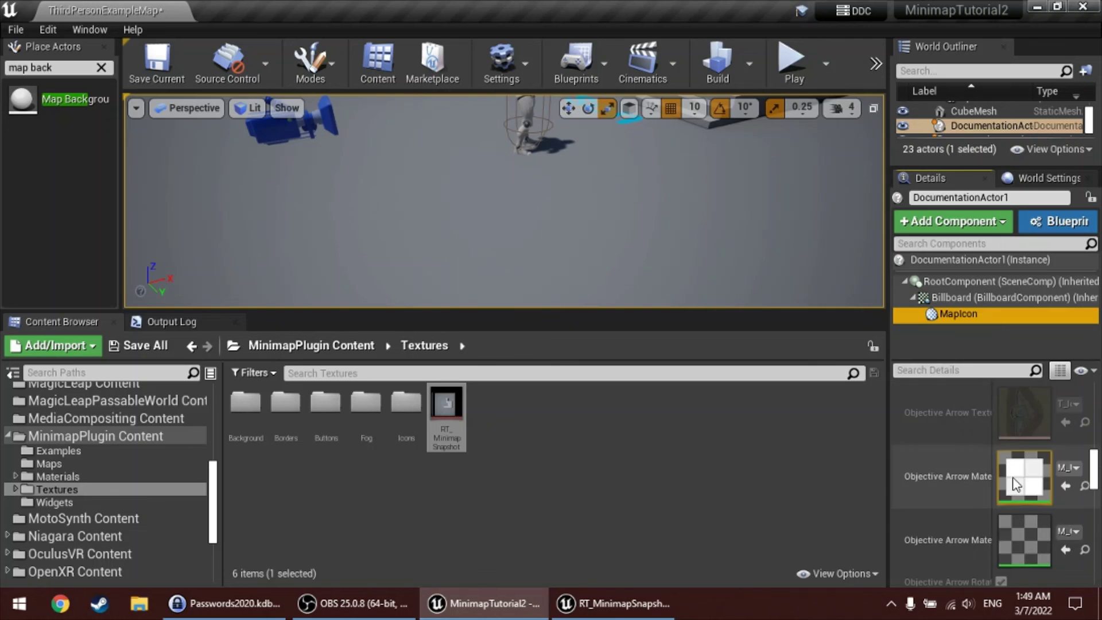
pyautogui.scroll(4, 1012, 477)
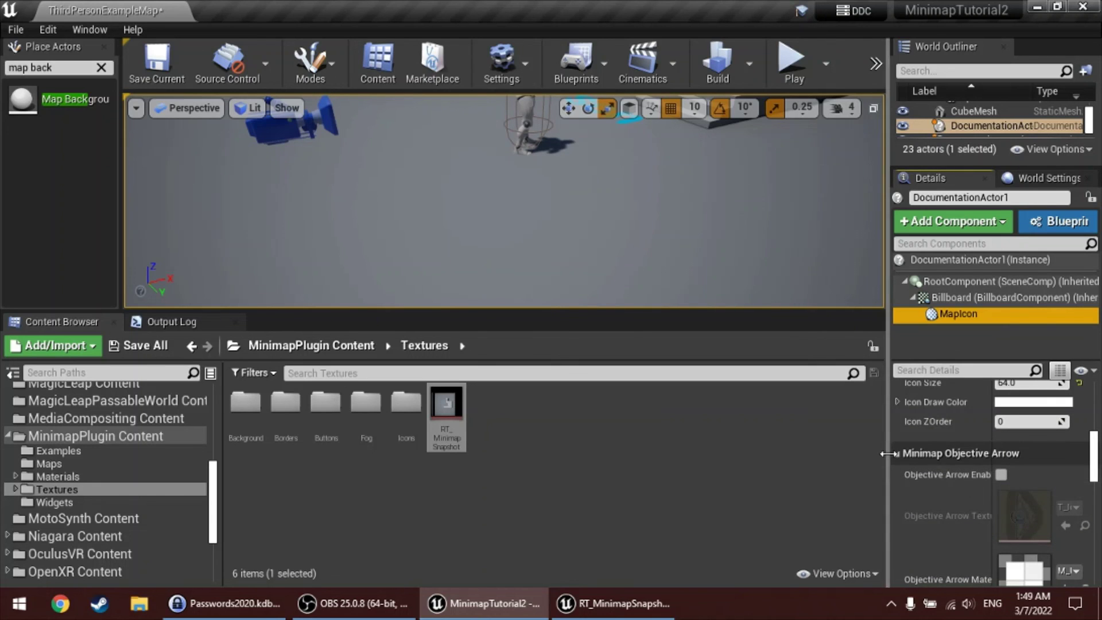
pyautogui.moveTo(889, 453); pyautogui.dragTo(832, 454)
pyautogui.scroll(-2, 1010, 476)
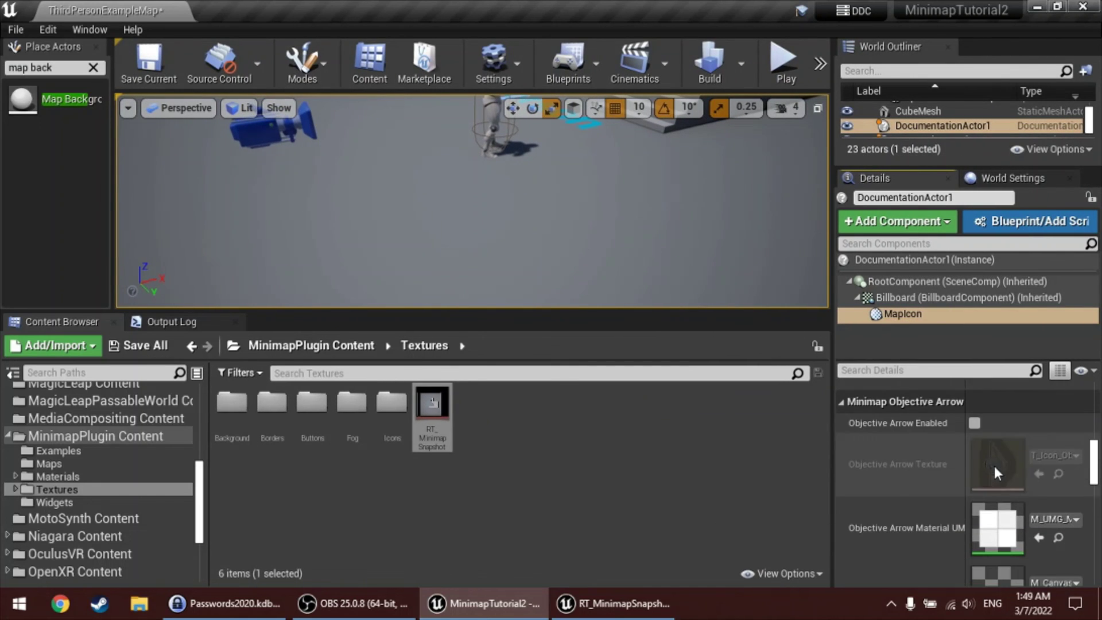
pyautogui.click(974, 423)
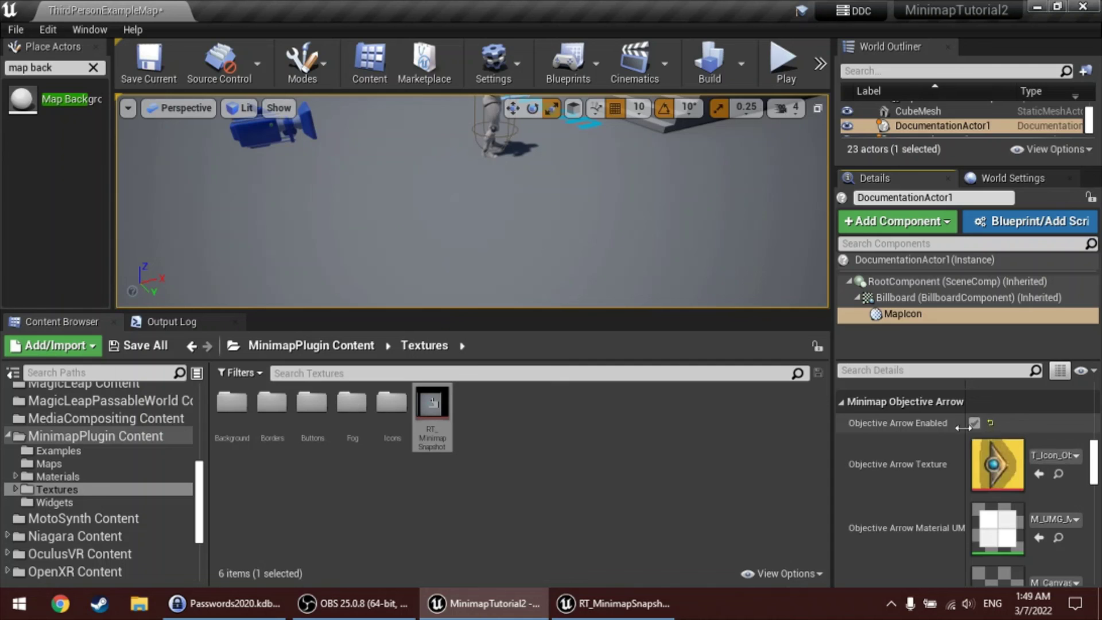
# - Play the level and run the character to the arena's edges and back to examine the objective arrow on the minimap
pyautogui.click(784, 66)
pyautogui.press('w')
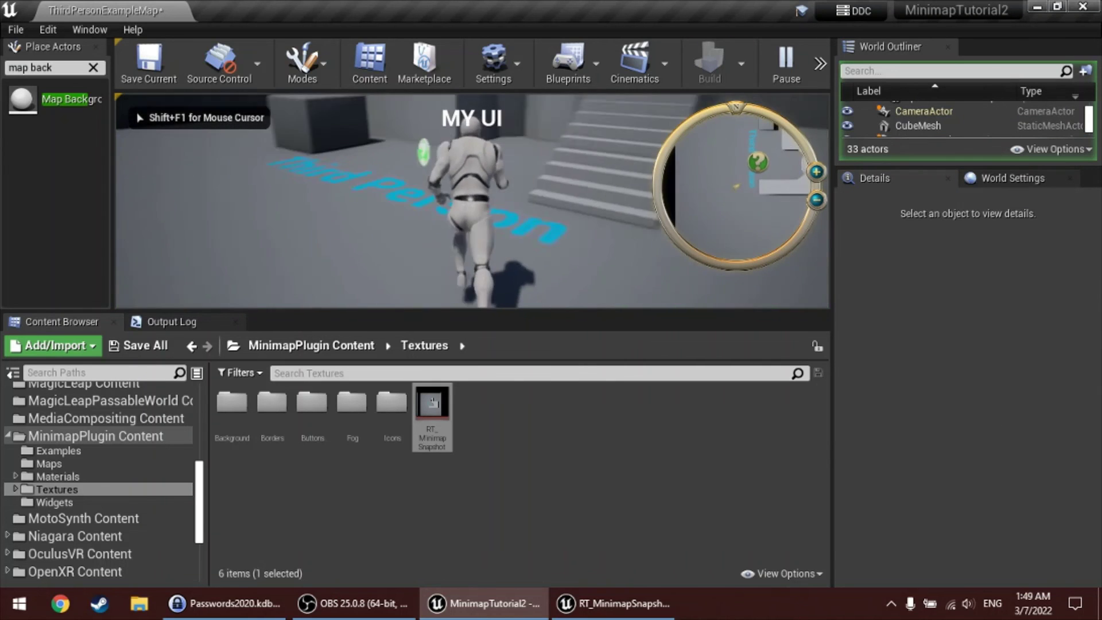
pyautogui.press('s')
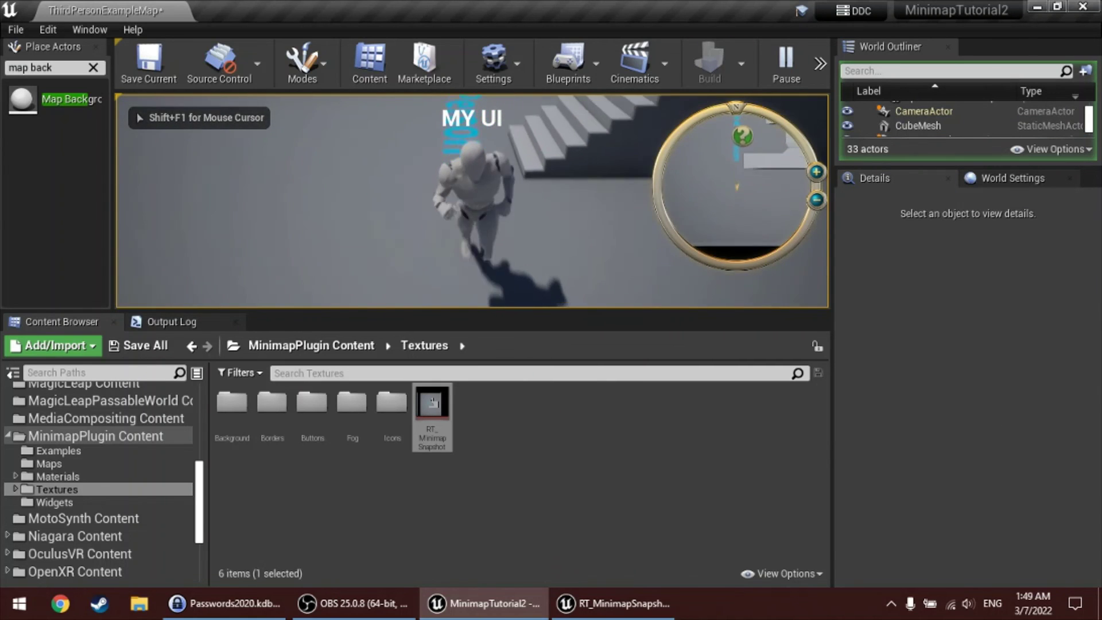
pyautogui.press('d')
pyautogui.press('d')
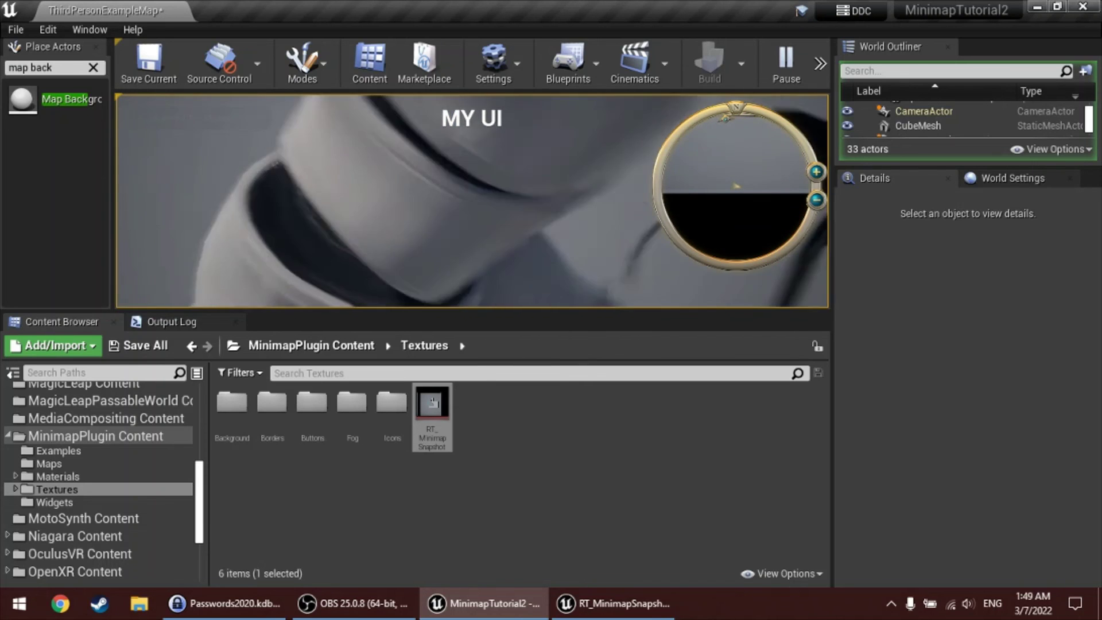
pyautogui.press('w')
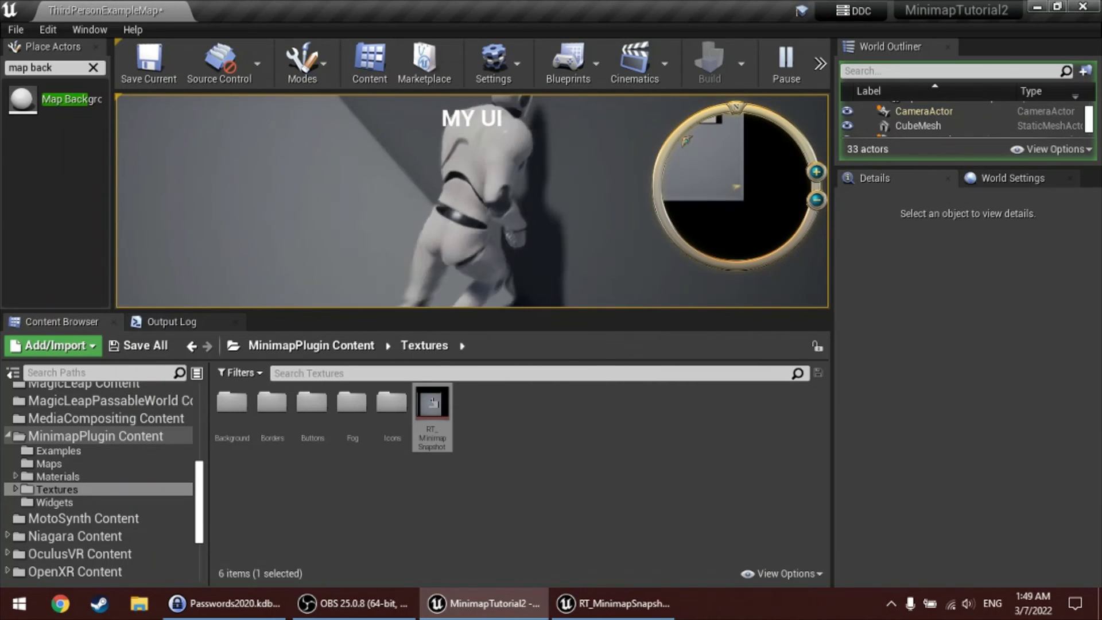
pyautogui.press('s')
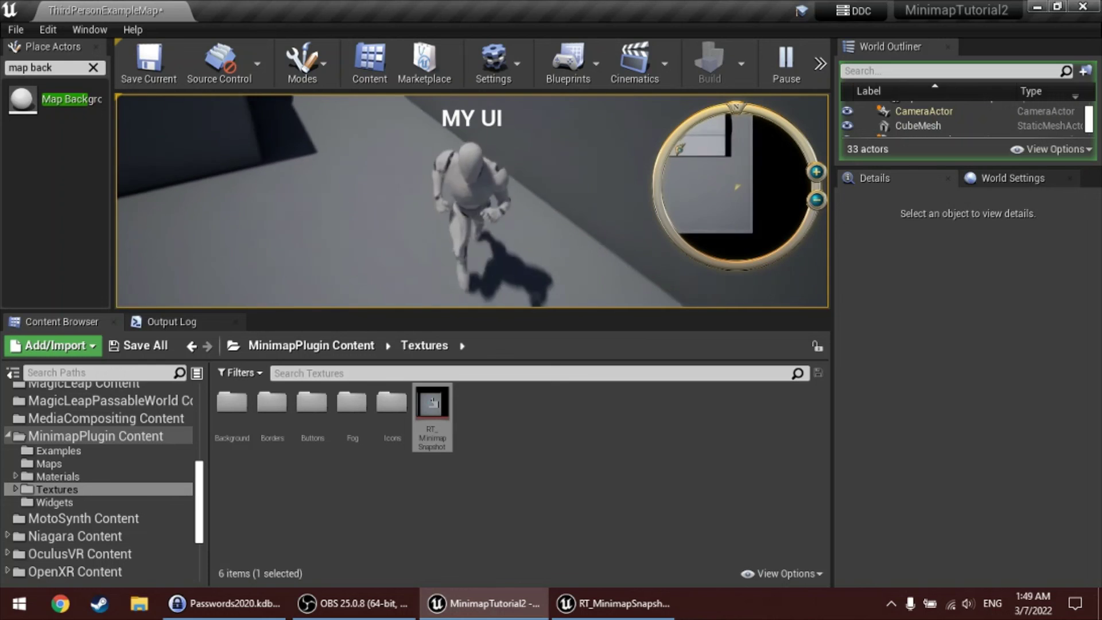
pyautogui.press('w')
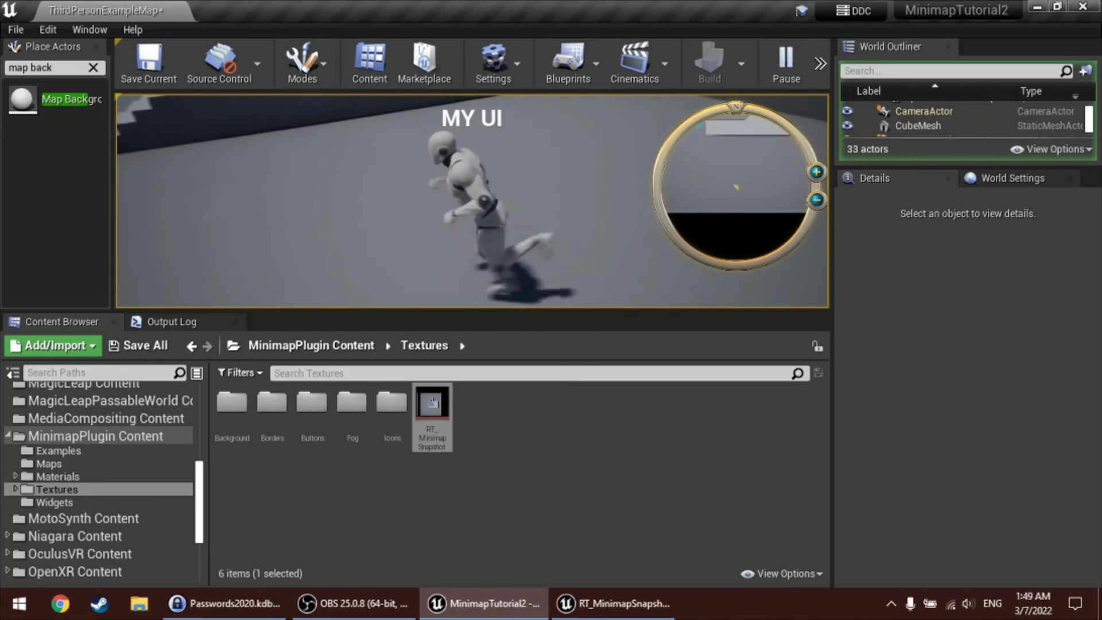
pyautogui.press('w')
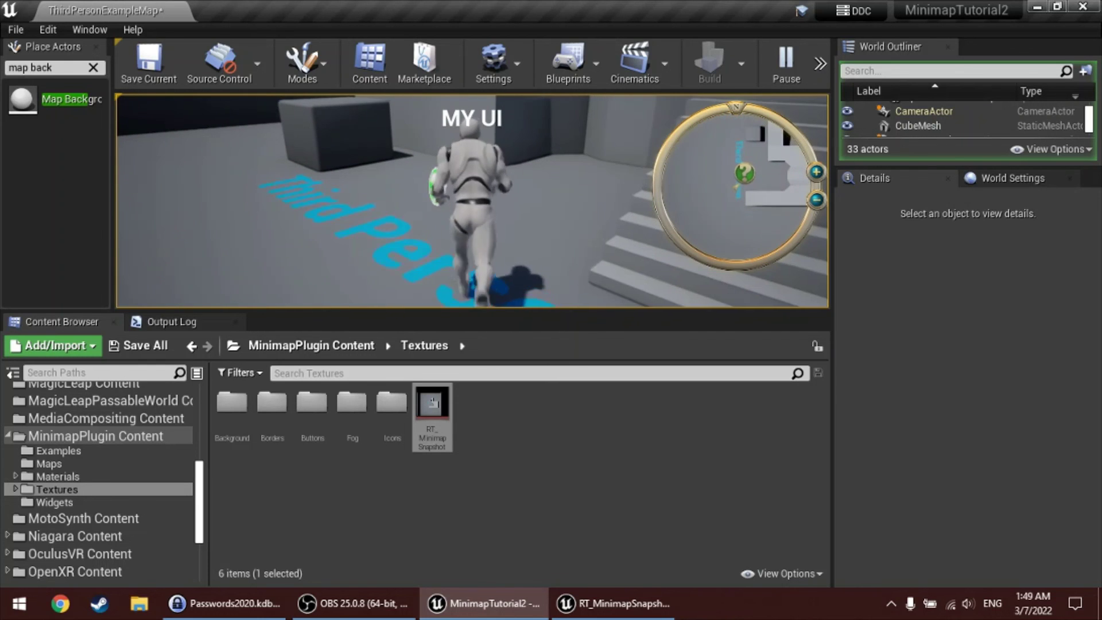
pyautogui.press('w')
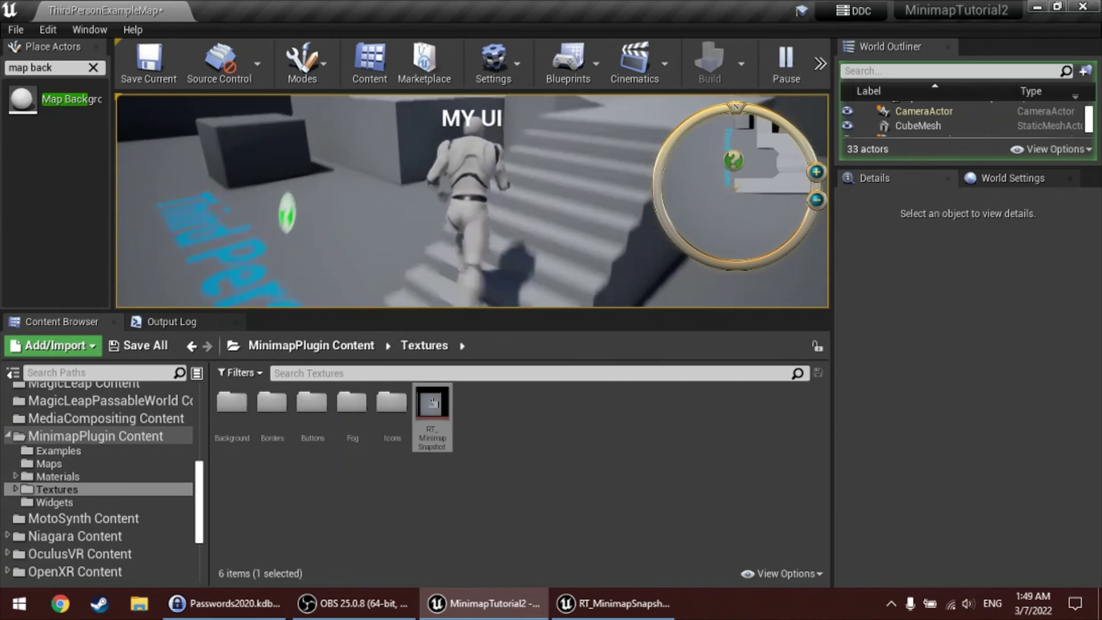
pyautogui.press('w')
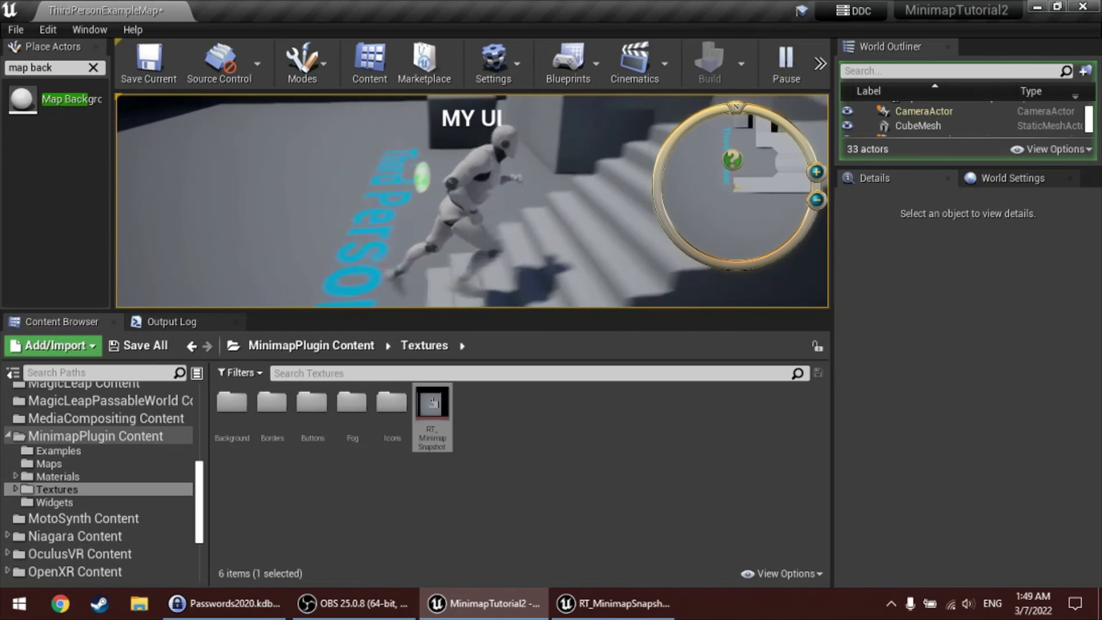
pyautogui.press('w')
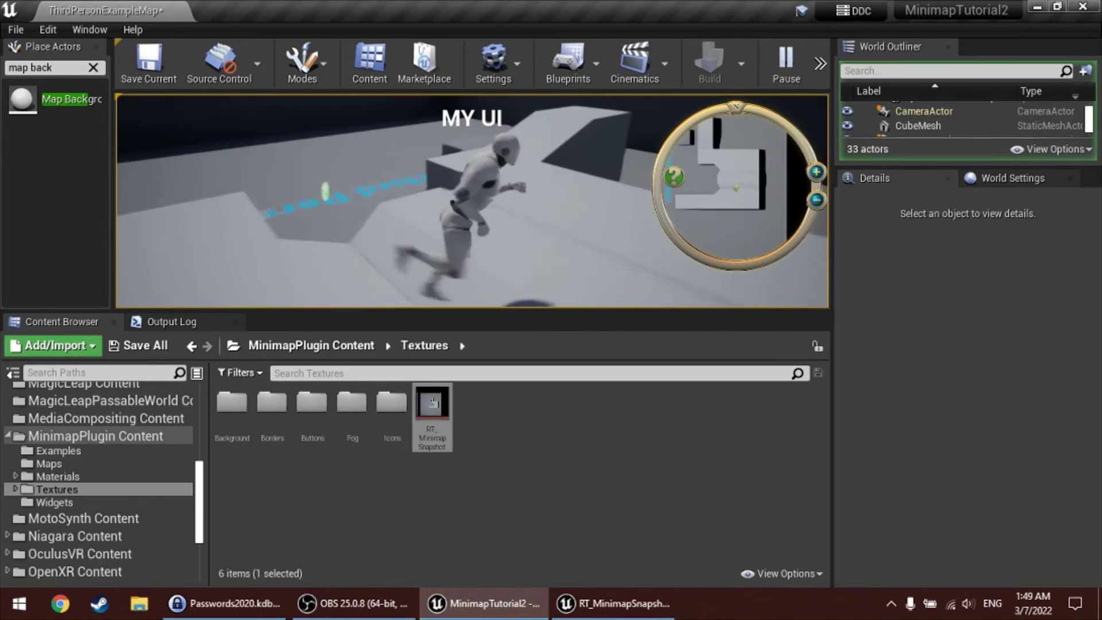
pyautogui.press('w')
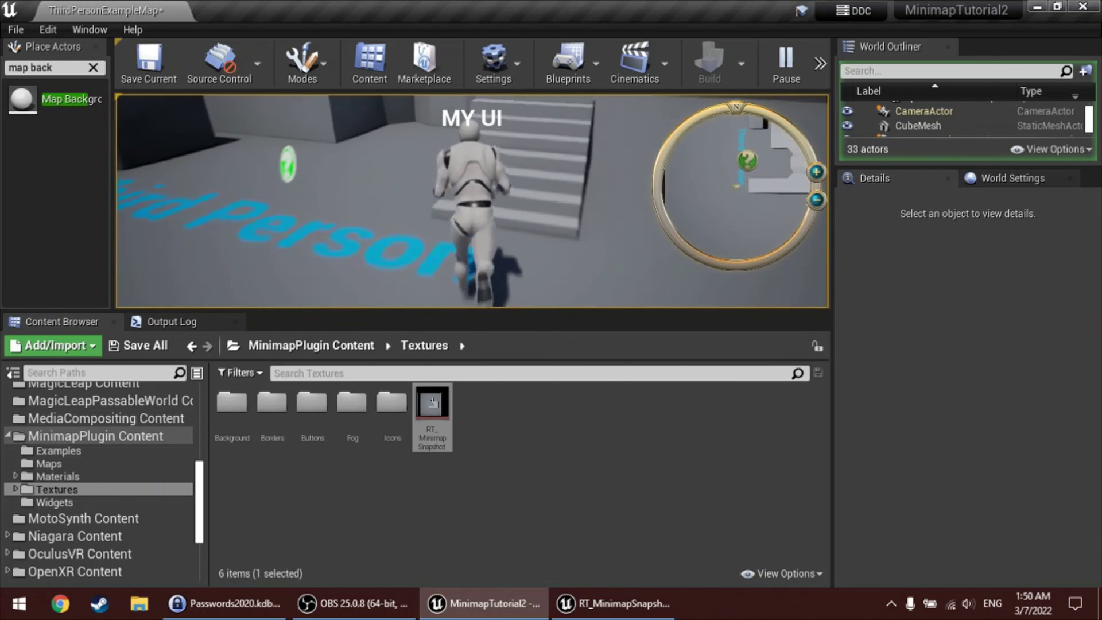
pyautogui.press('w')
pyautogui.press('d')
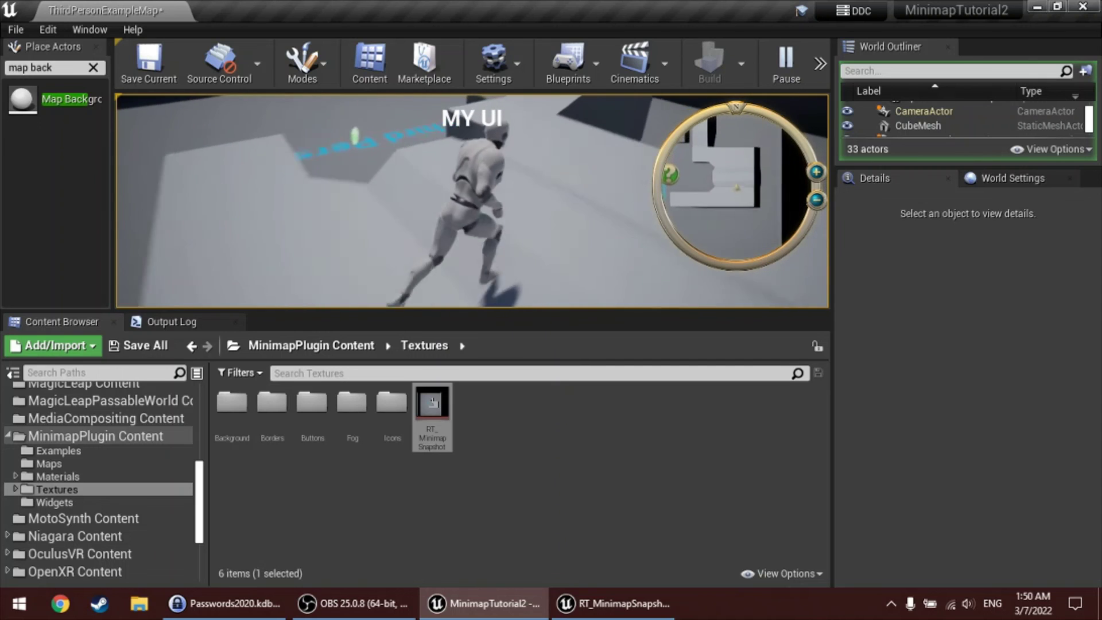